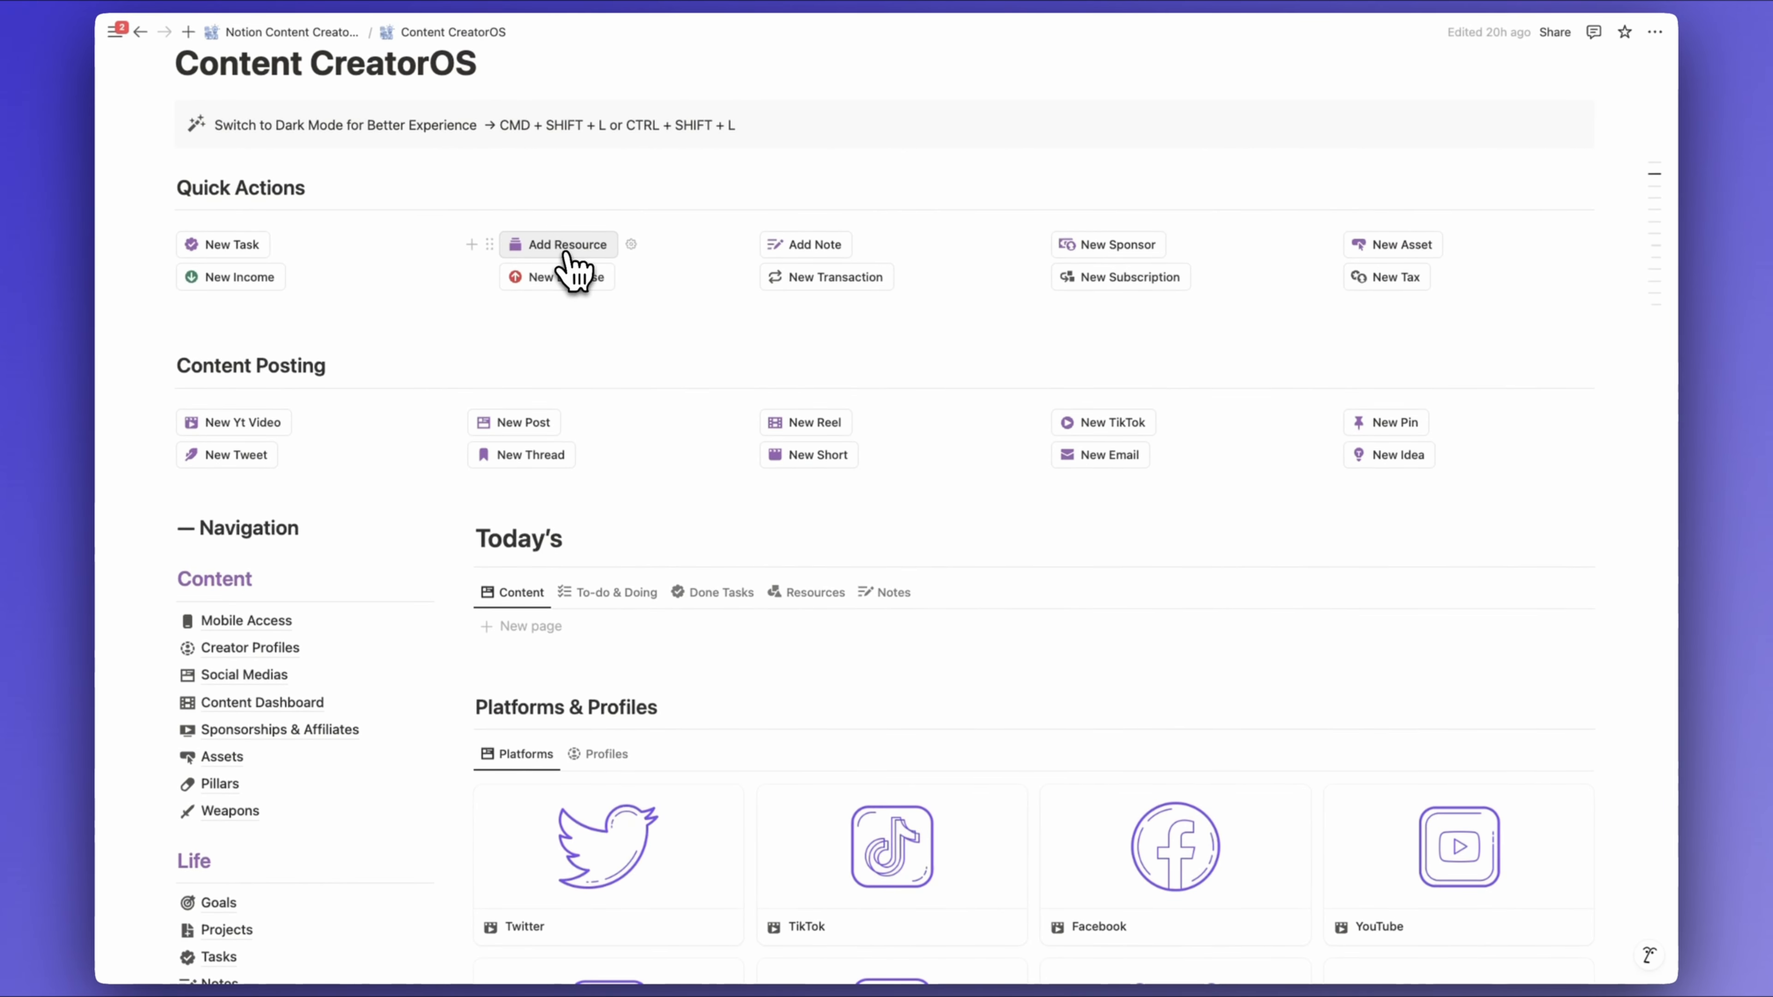
Create a new resource and copy the link to the blog article "I stopped scrolling for a month — my experience"
click(567, 253)
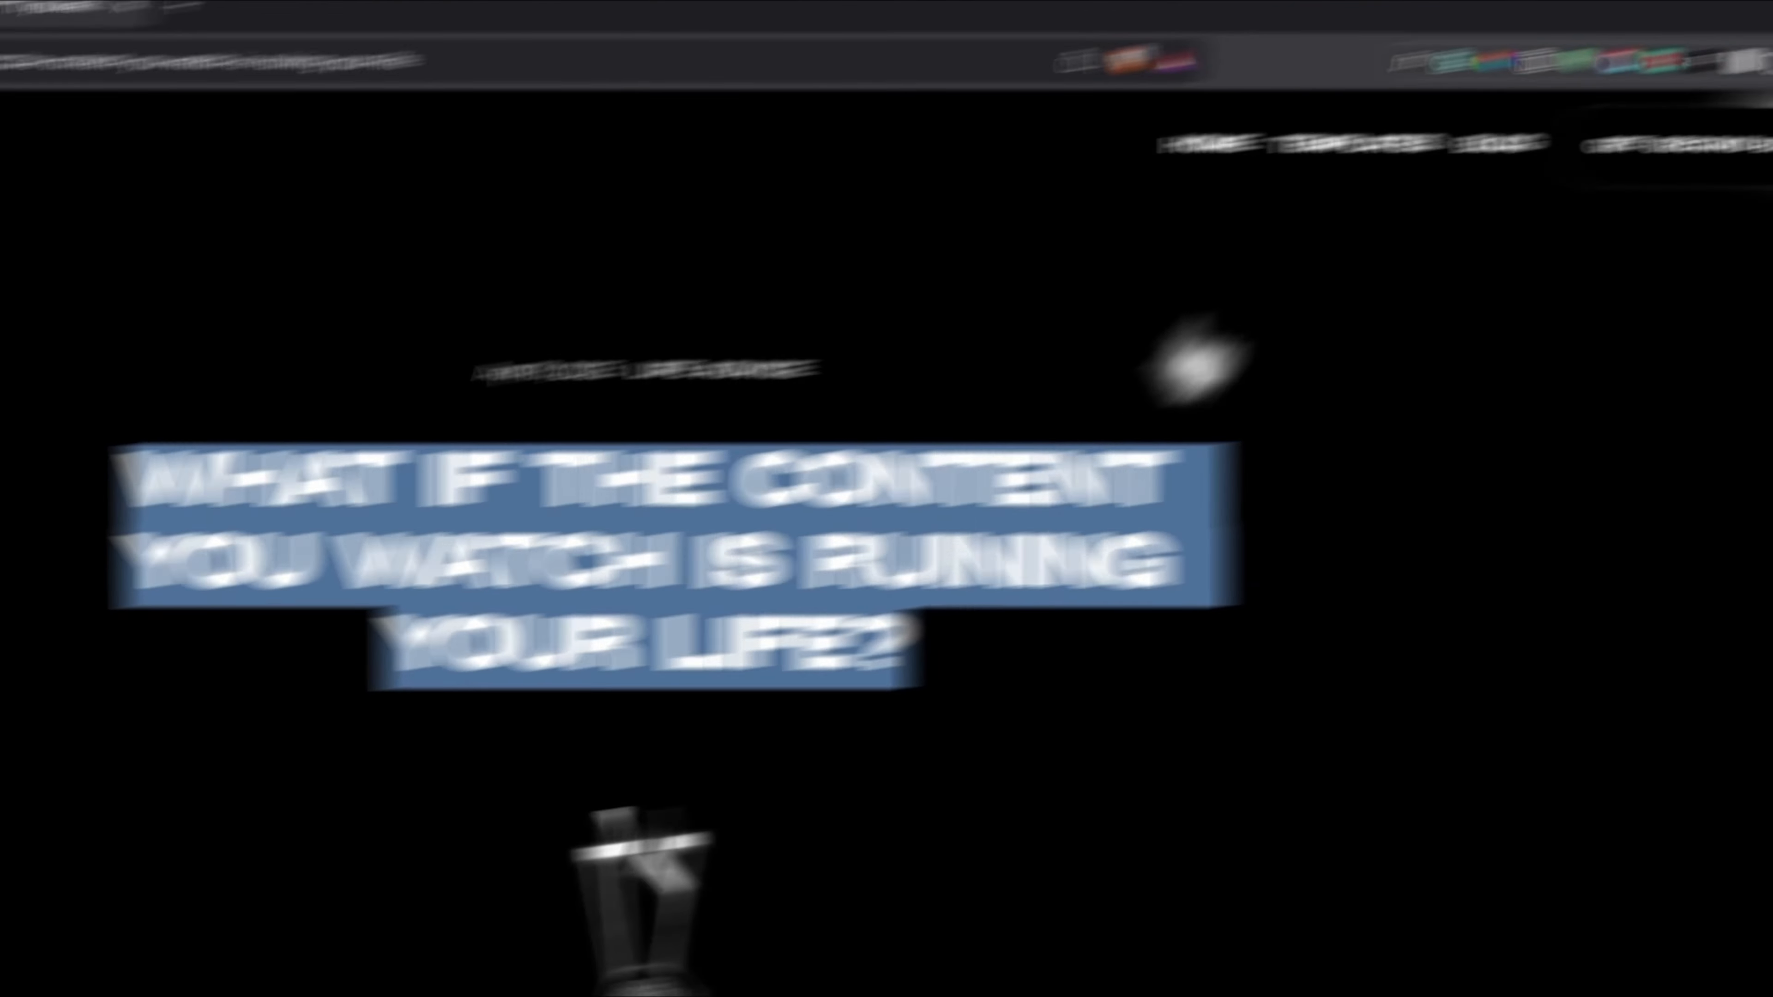
click(1218, 414)
scroll(1218, 414, down, 10)
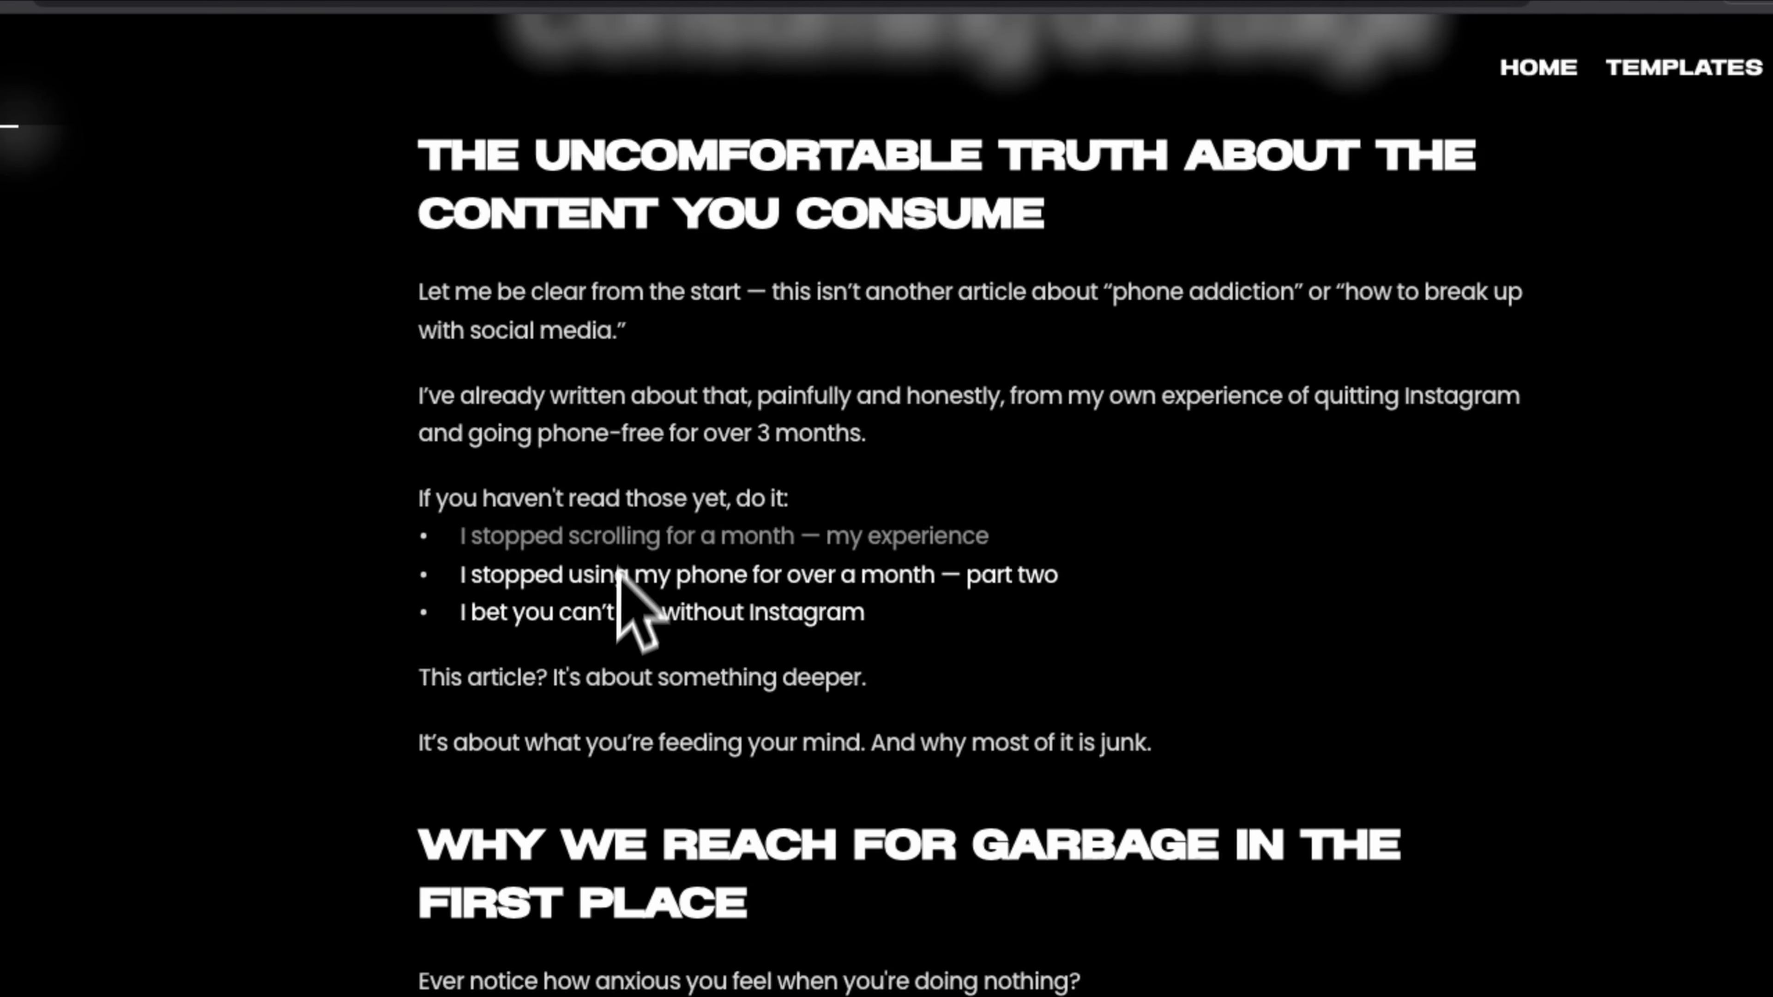
click(665, 542)
click(590, 88)
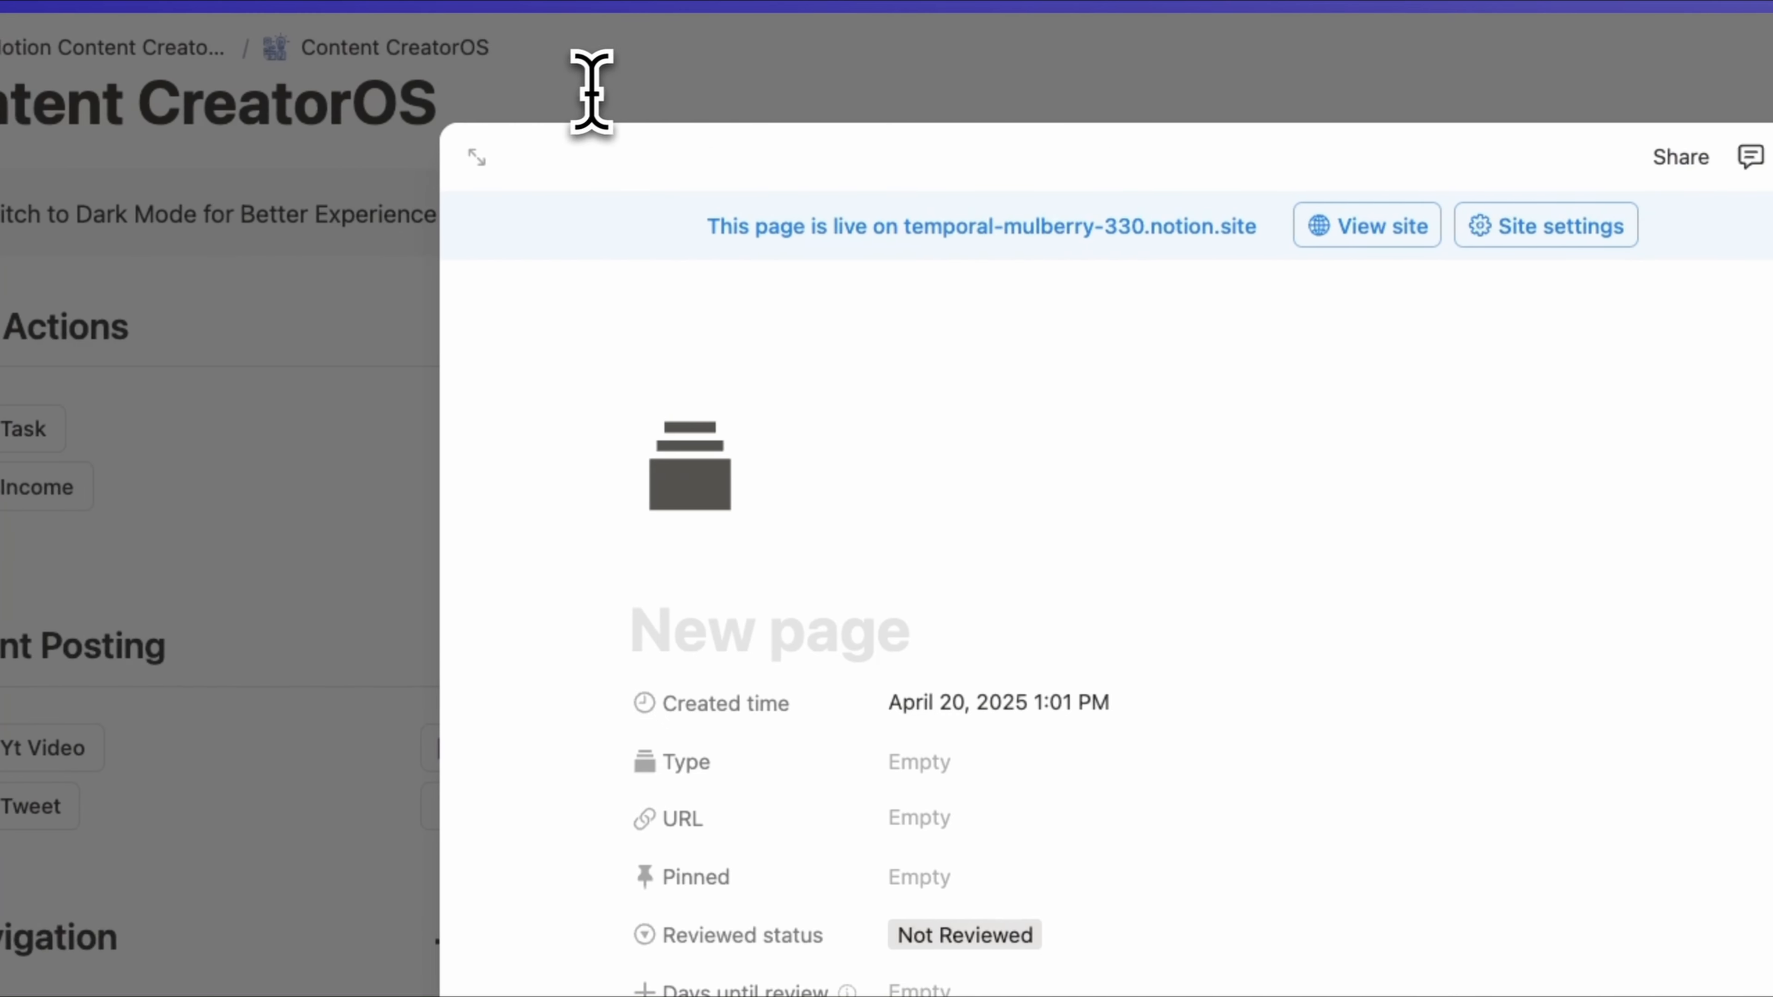
Paste the copied article link as the new resource's URL and title the resource "Mention of the previous articles"
click(871, 621)
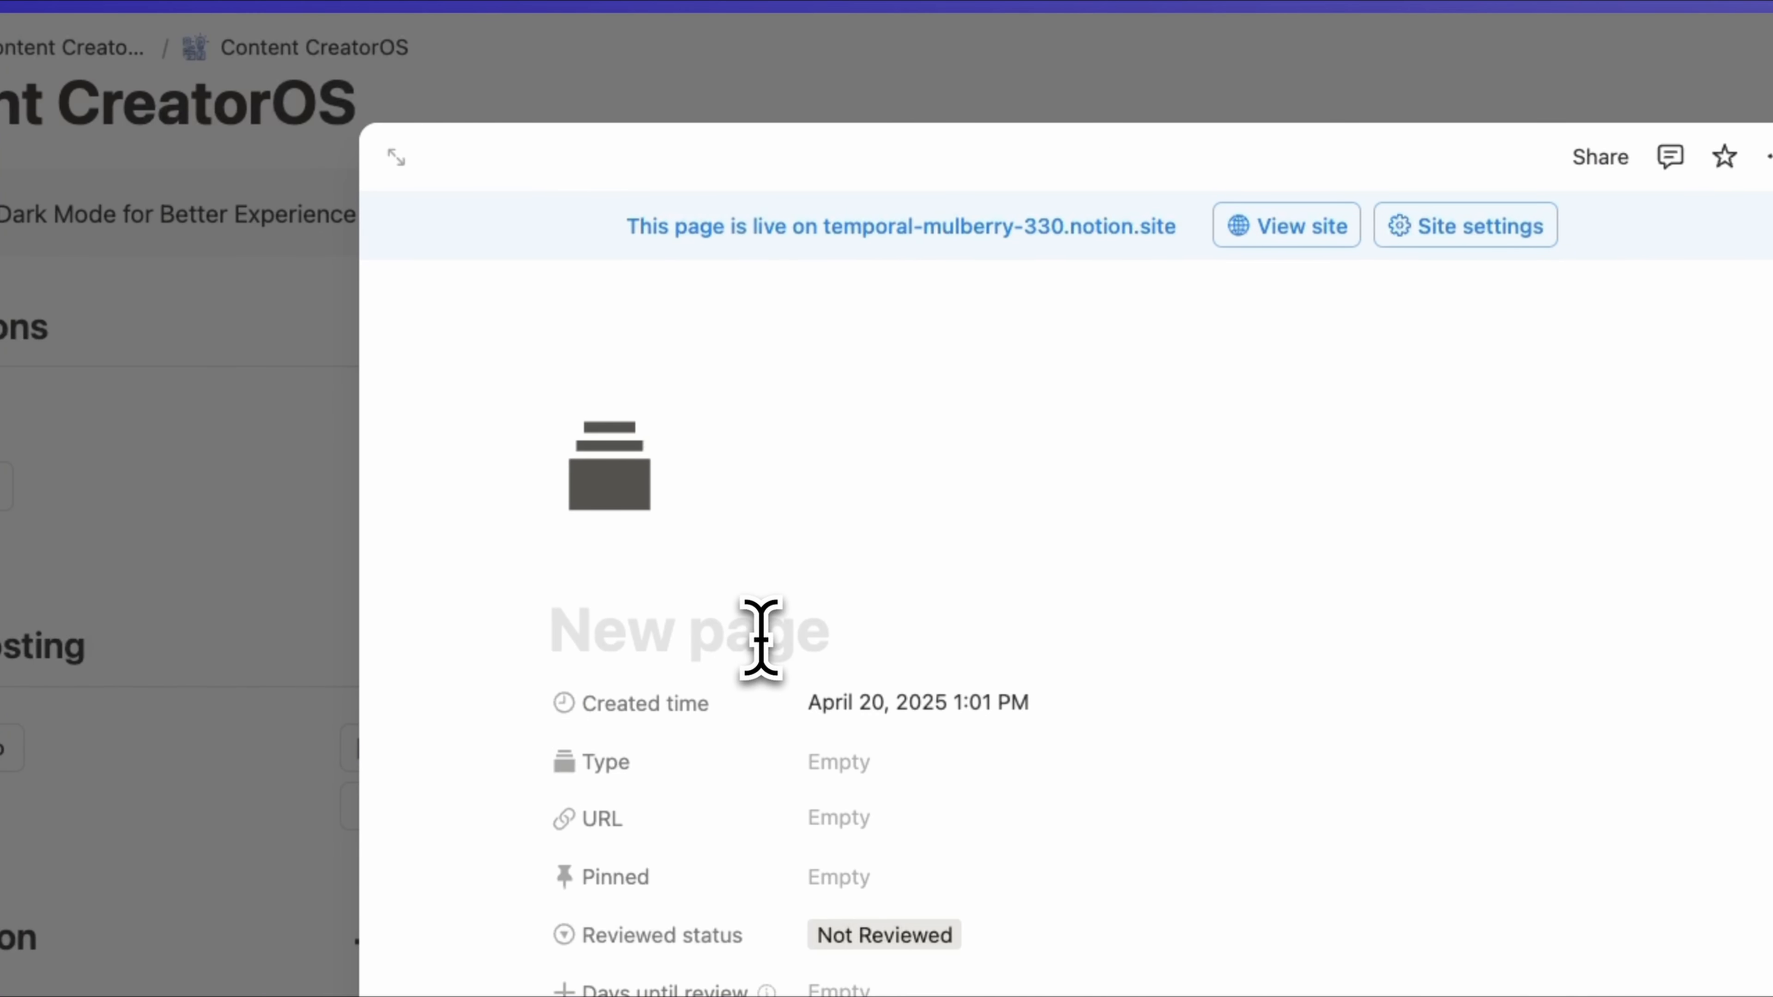
click(878, 823)
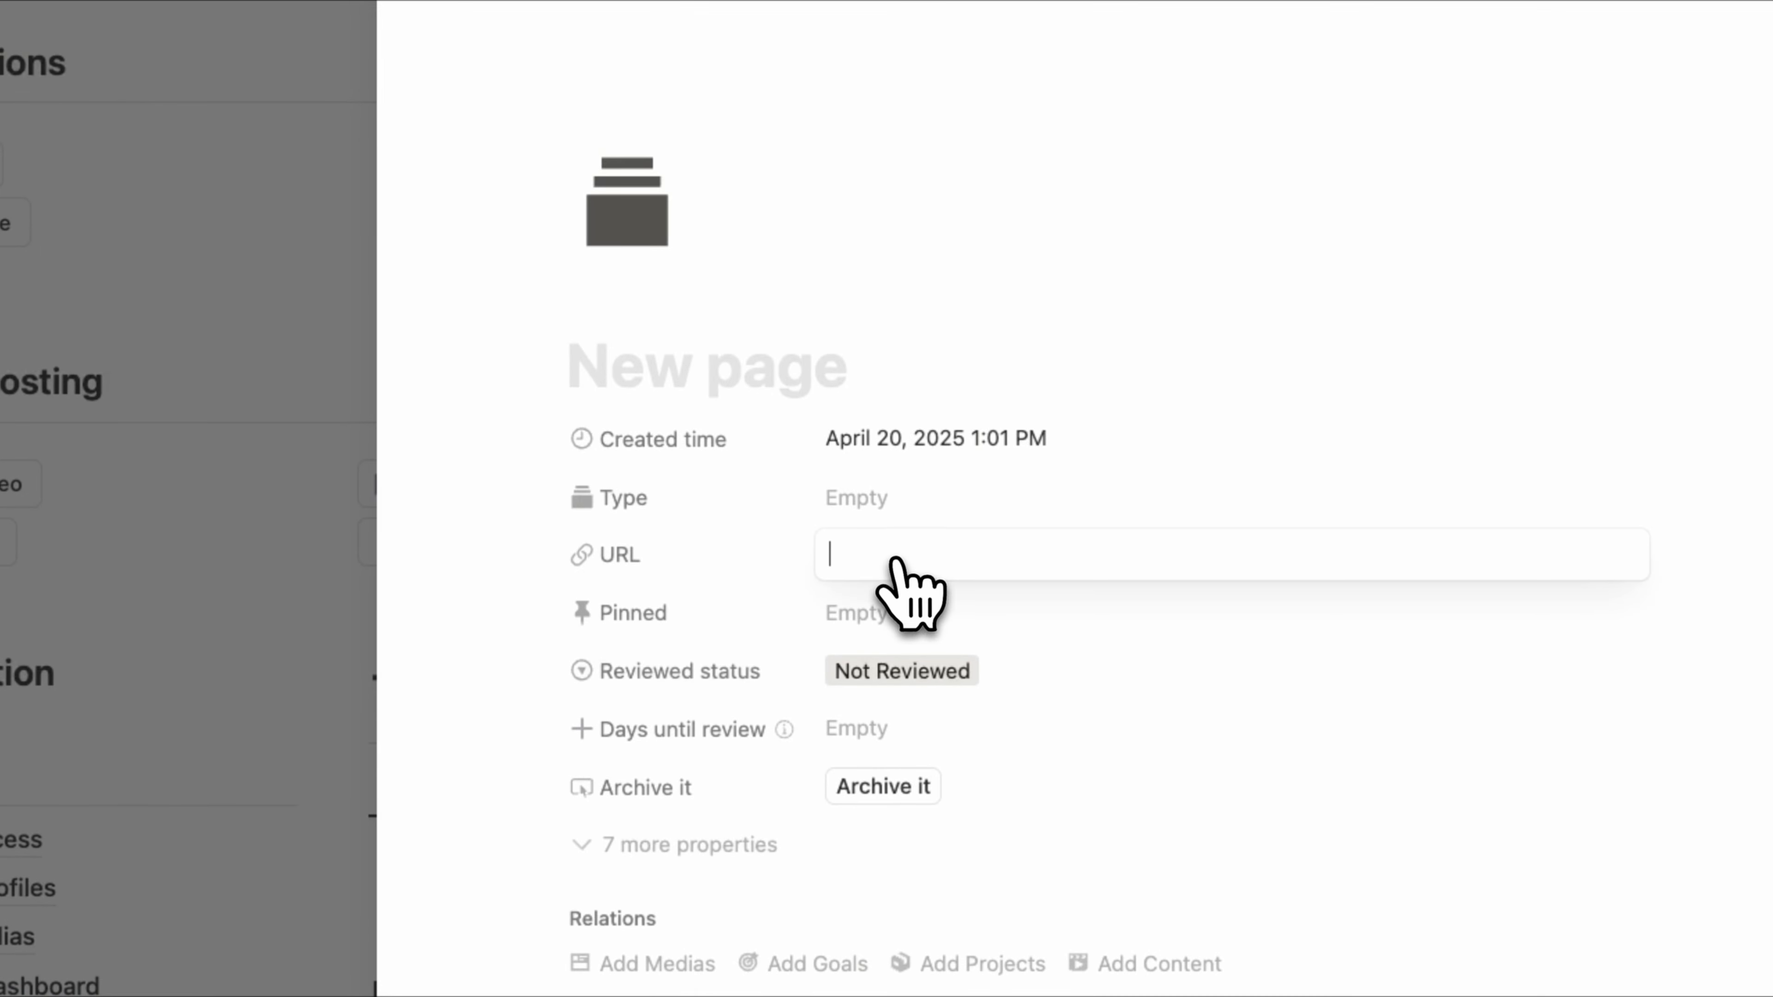
key(super+v)
click(718, 374)
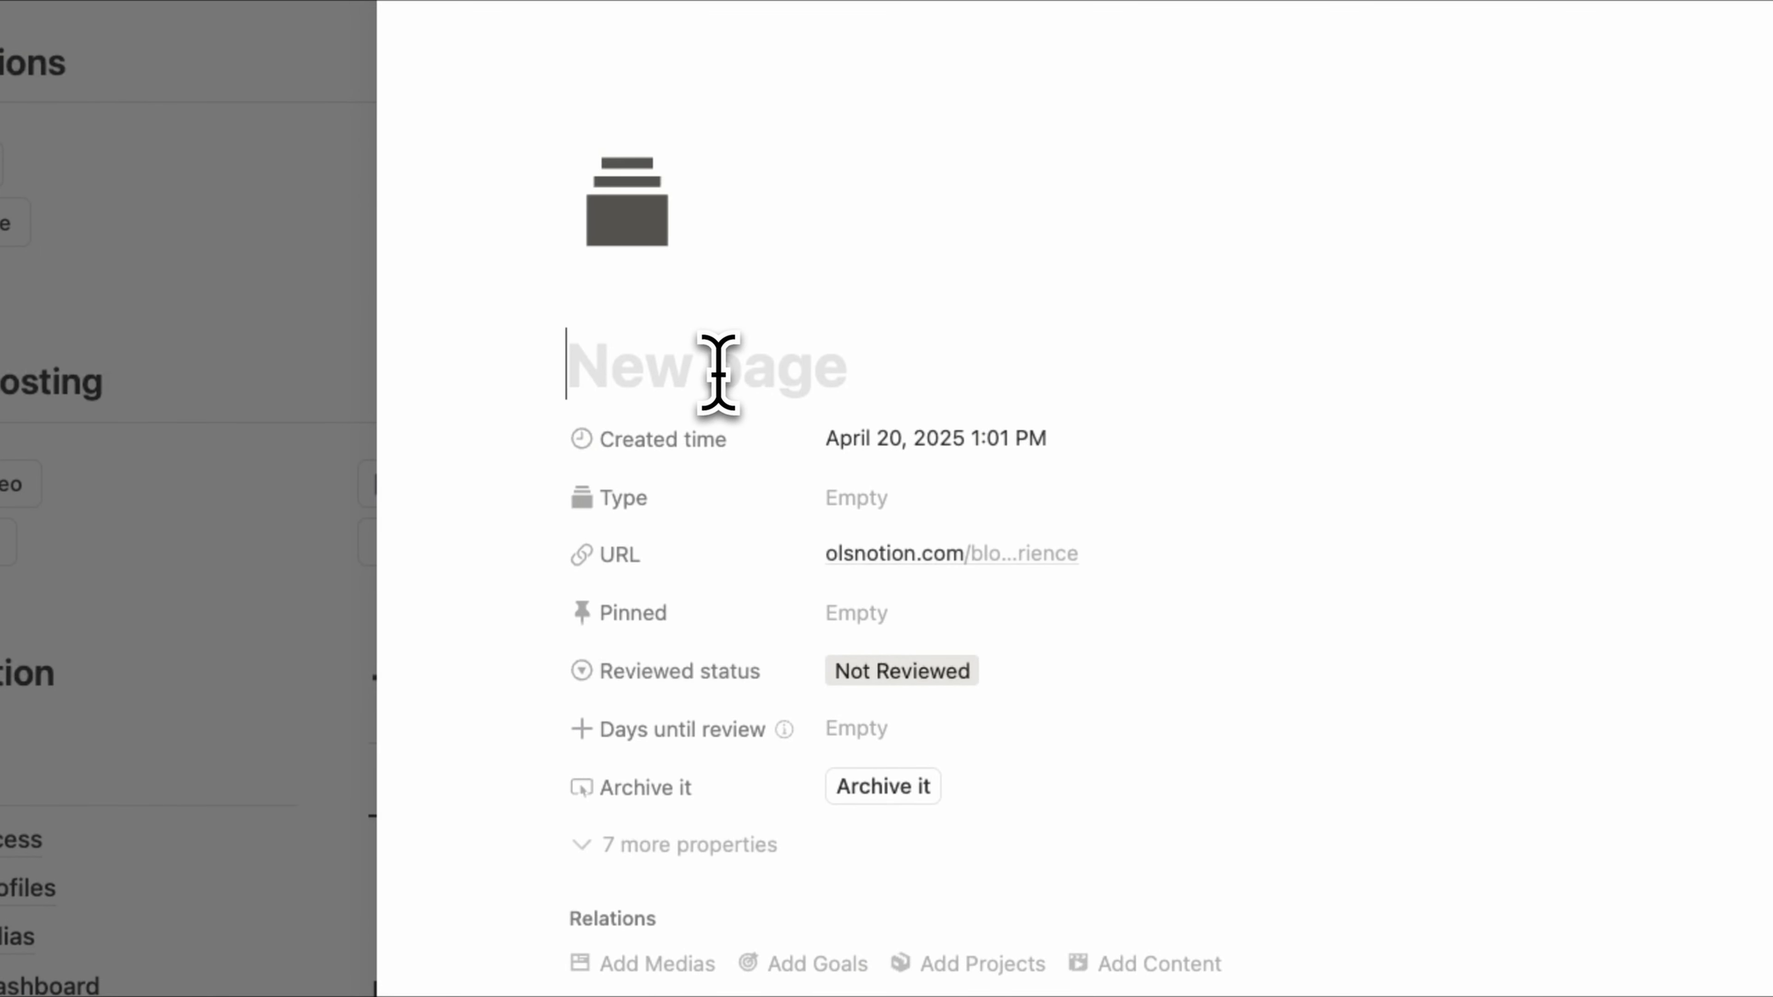
text(Mention of the previous articles)
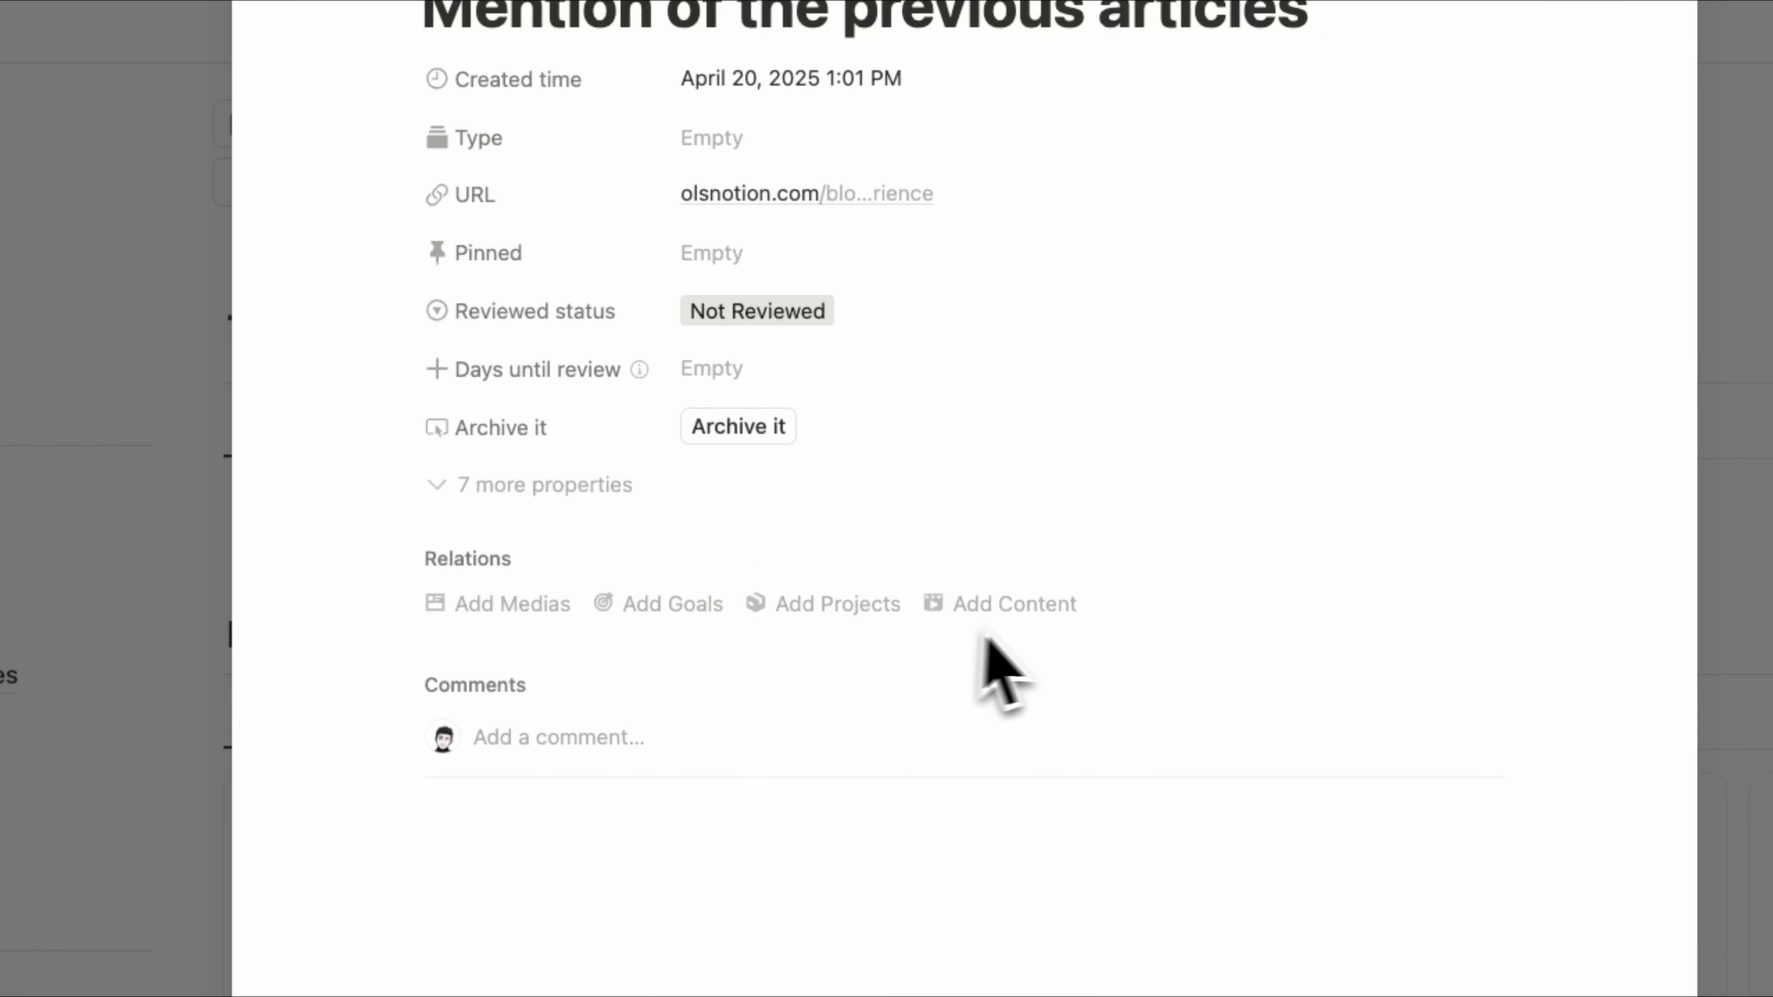
Relate the resource to the content page "What if the content you watch is ruining your life?" and open that page
click(907, 691)
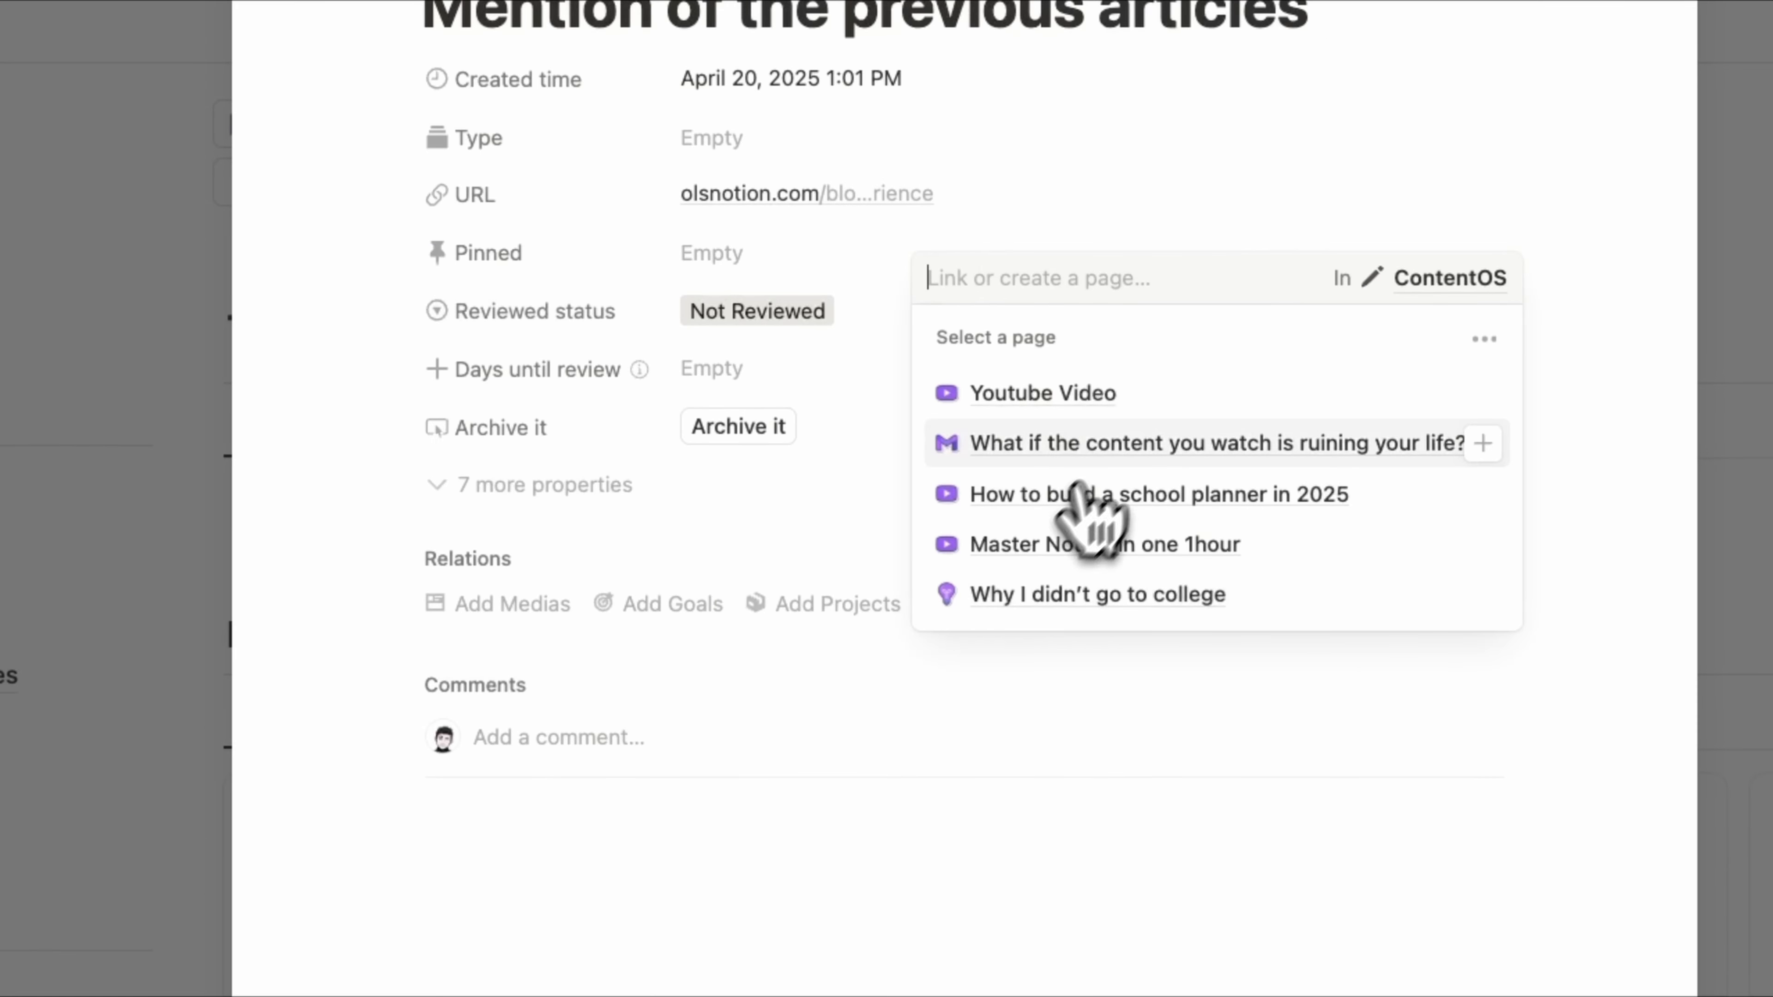
click(1096, 446)
click(1136, 341)
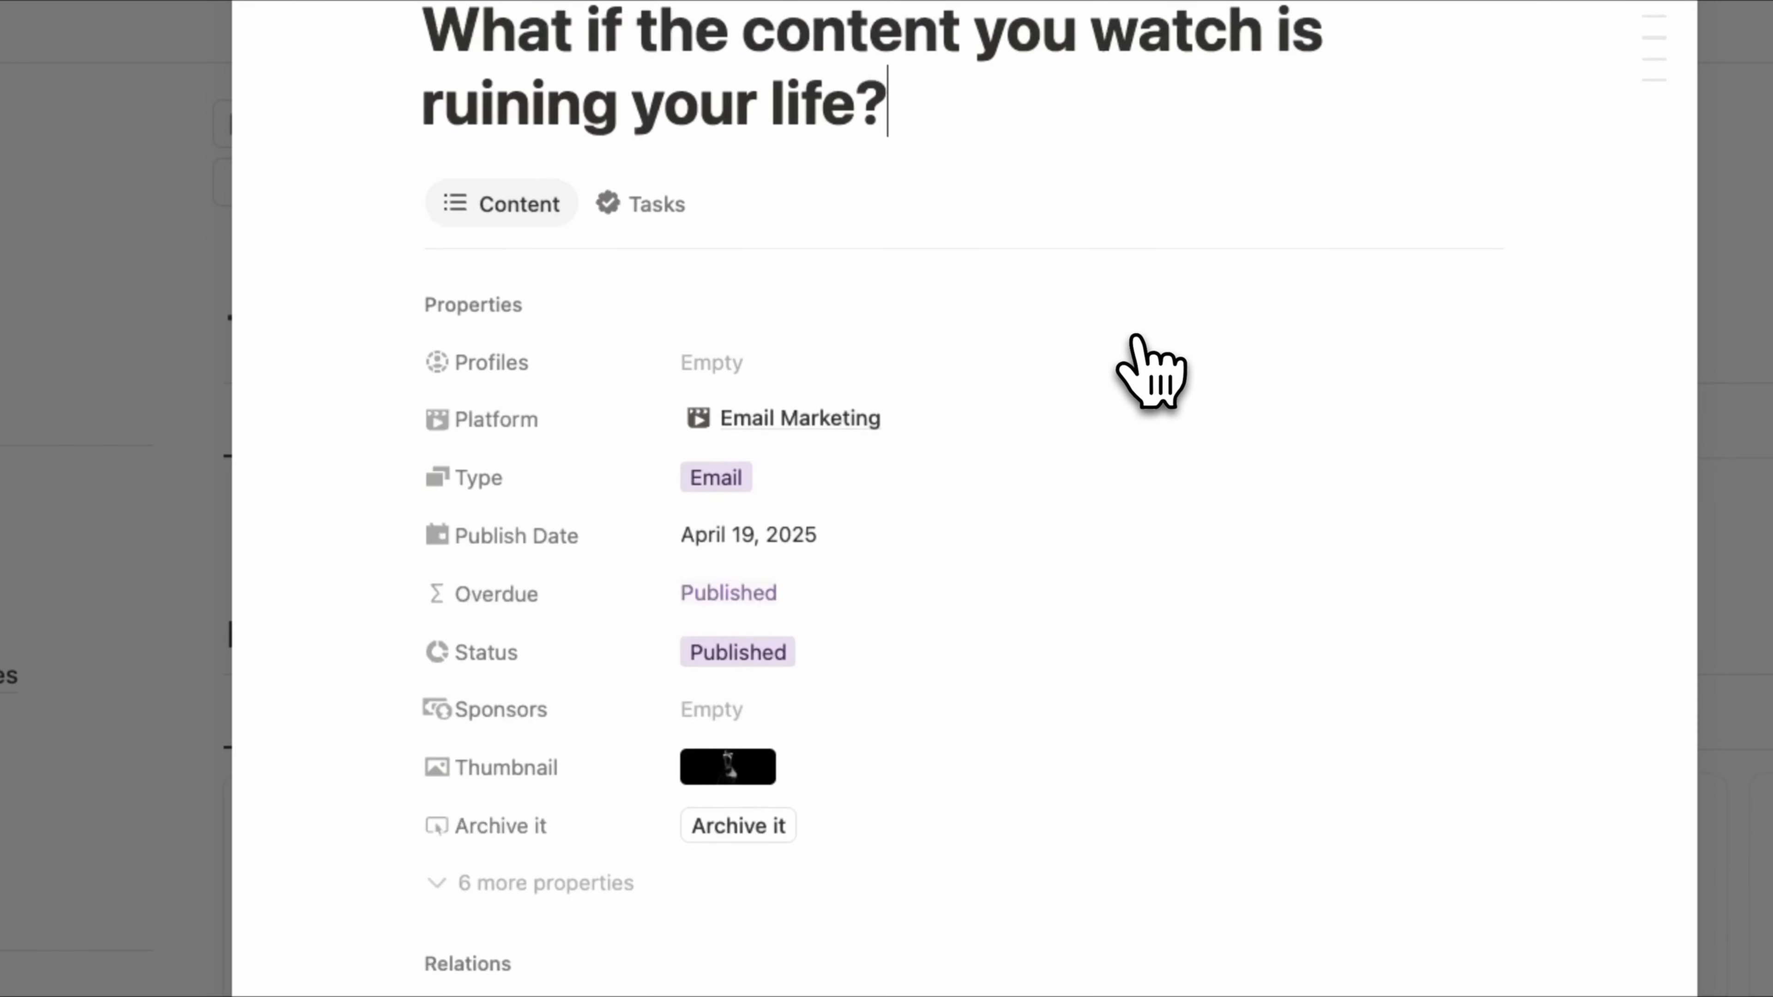
Check the resources listed in the email page's Assets section and close the page
scroll(1137, 349, down, 10)
click(620, 587)
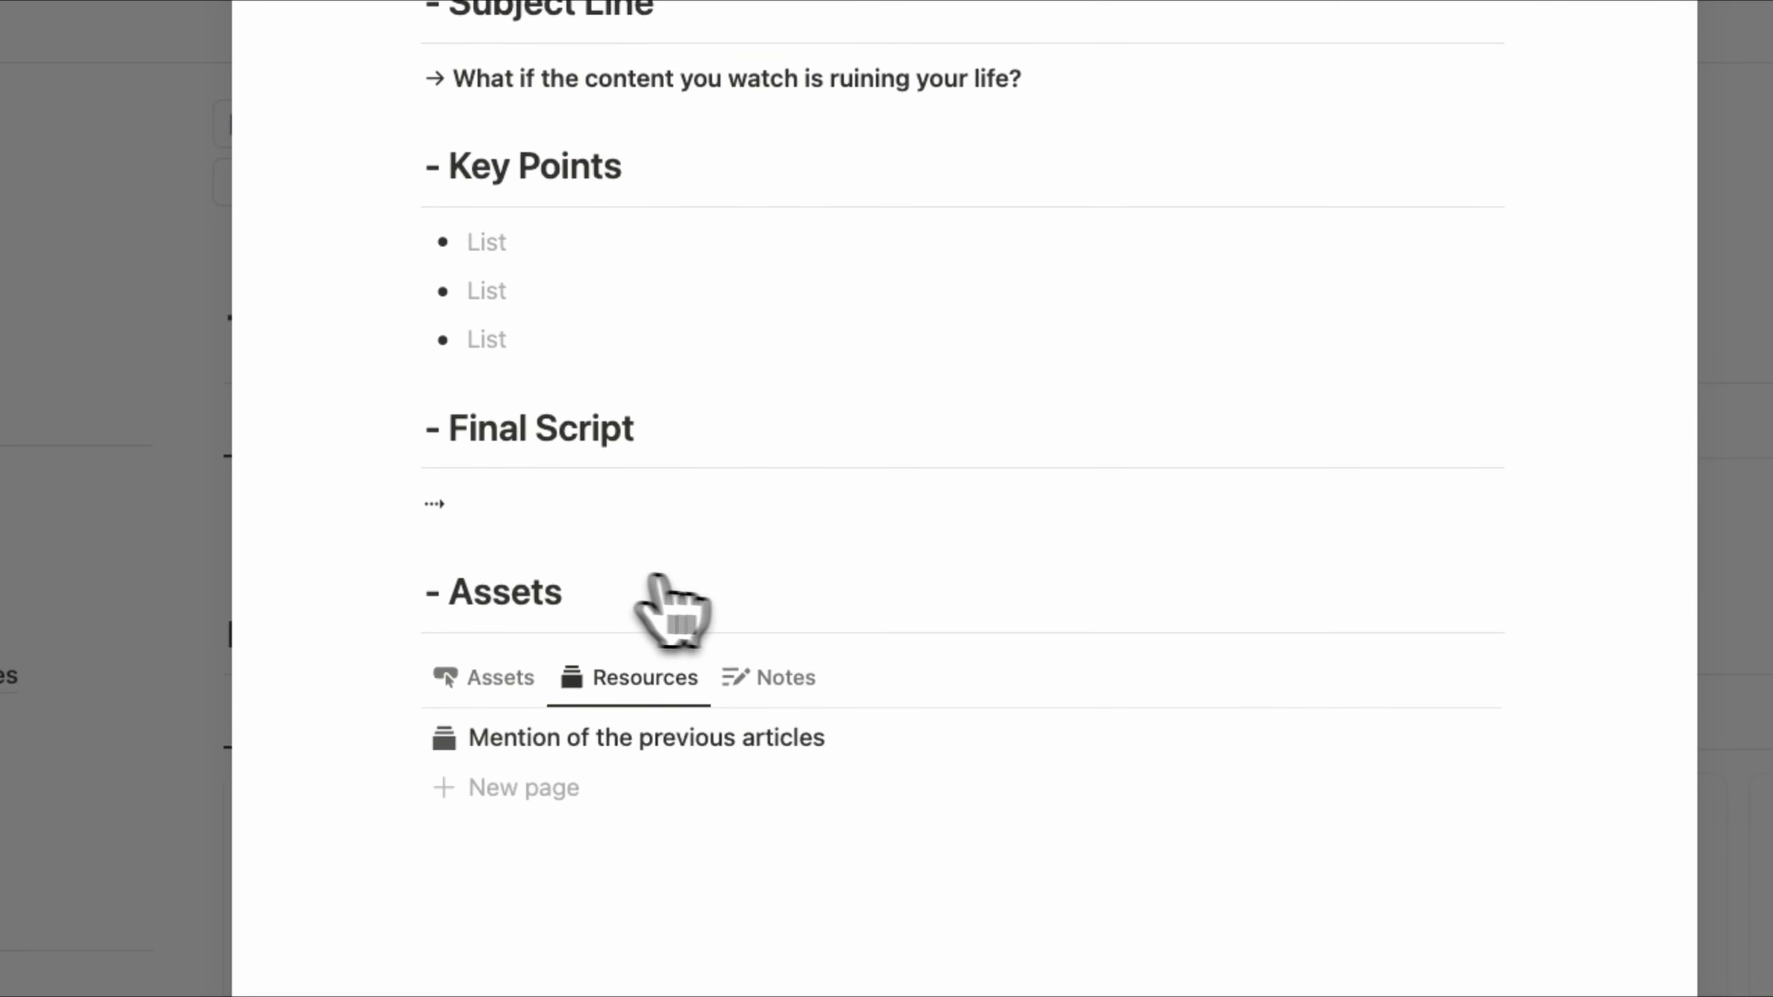
scroll(957, 657, up, 10)
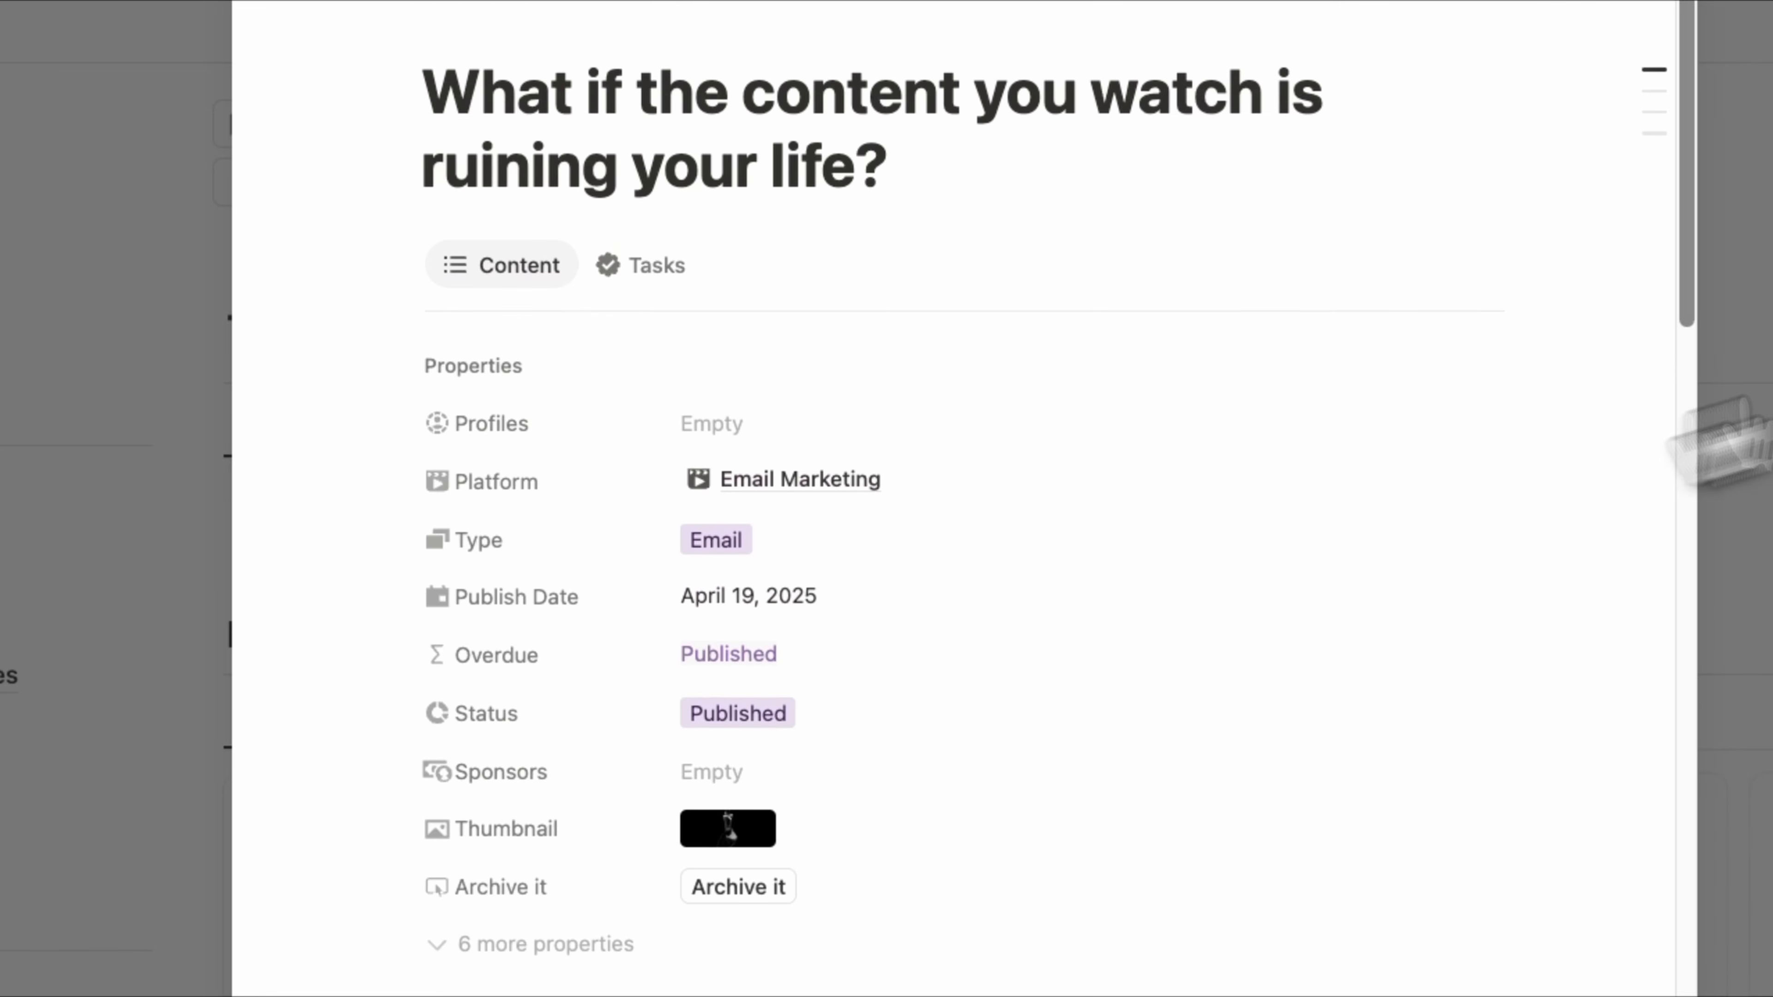
click(1737, 441)
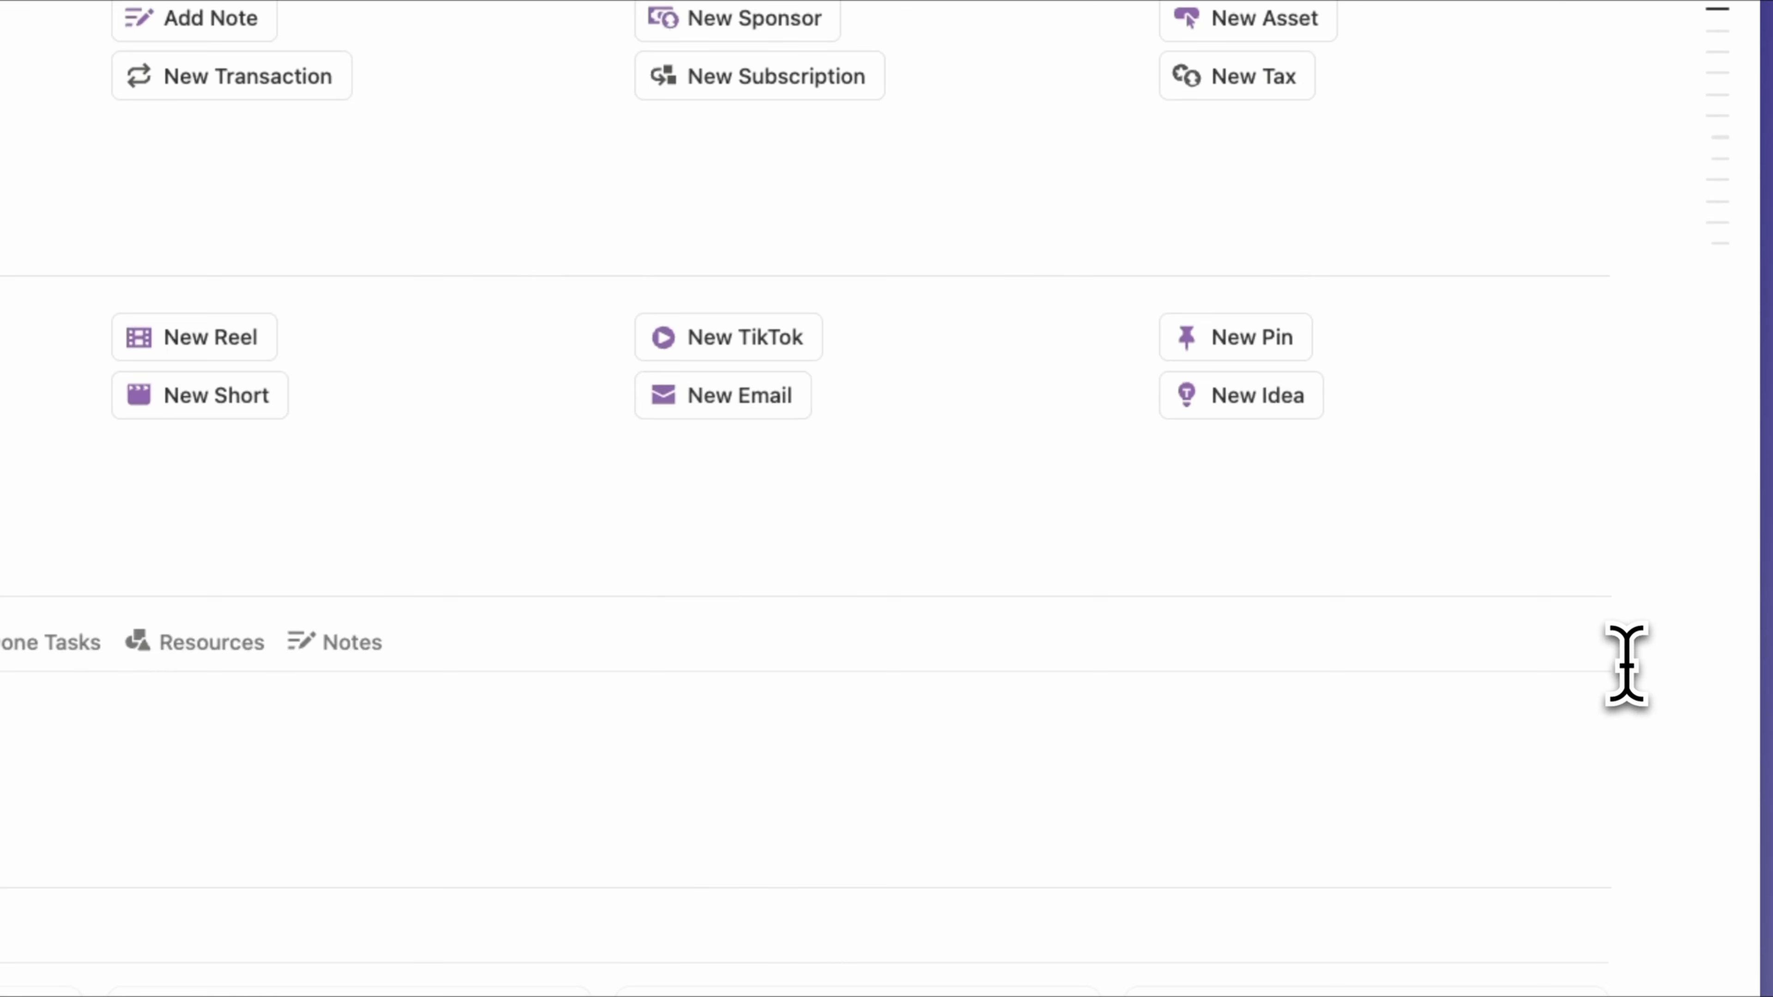
Open the video template of the ContentOS database for editing from the Today's content list
scroll(1626, 663, down, 4)
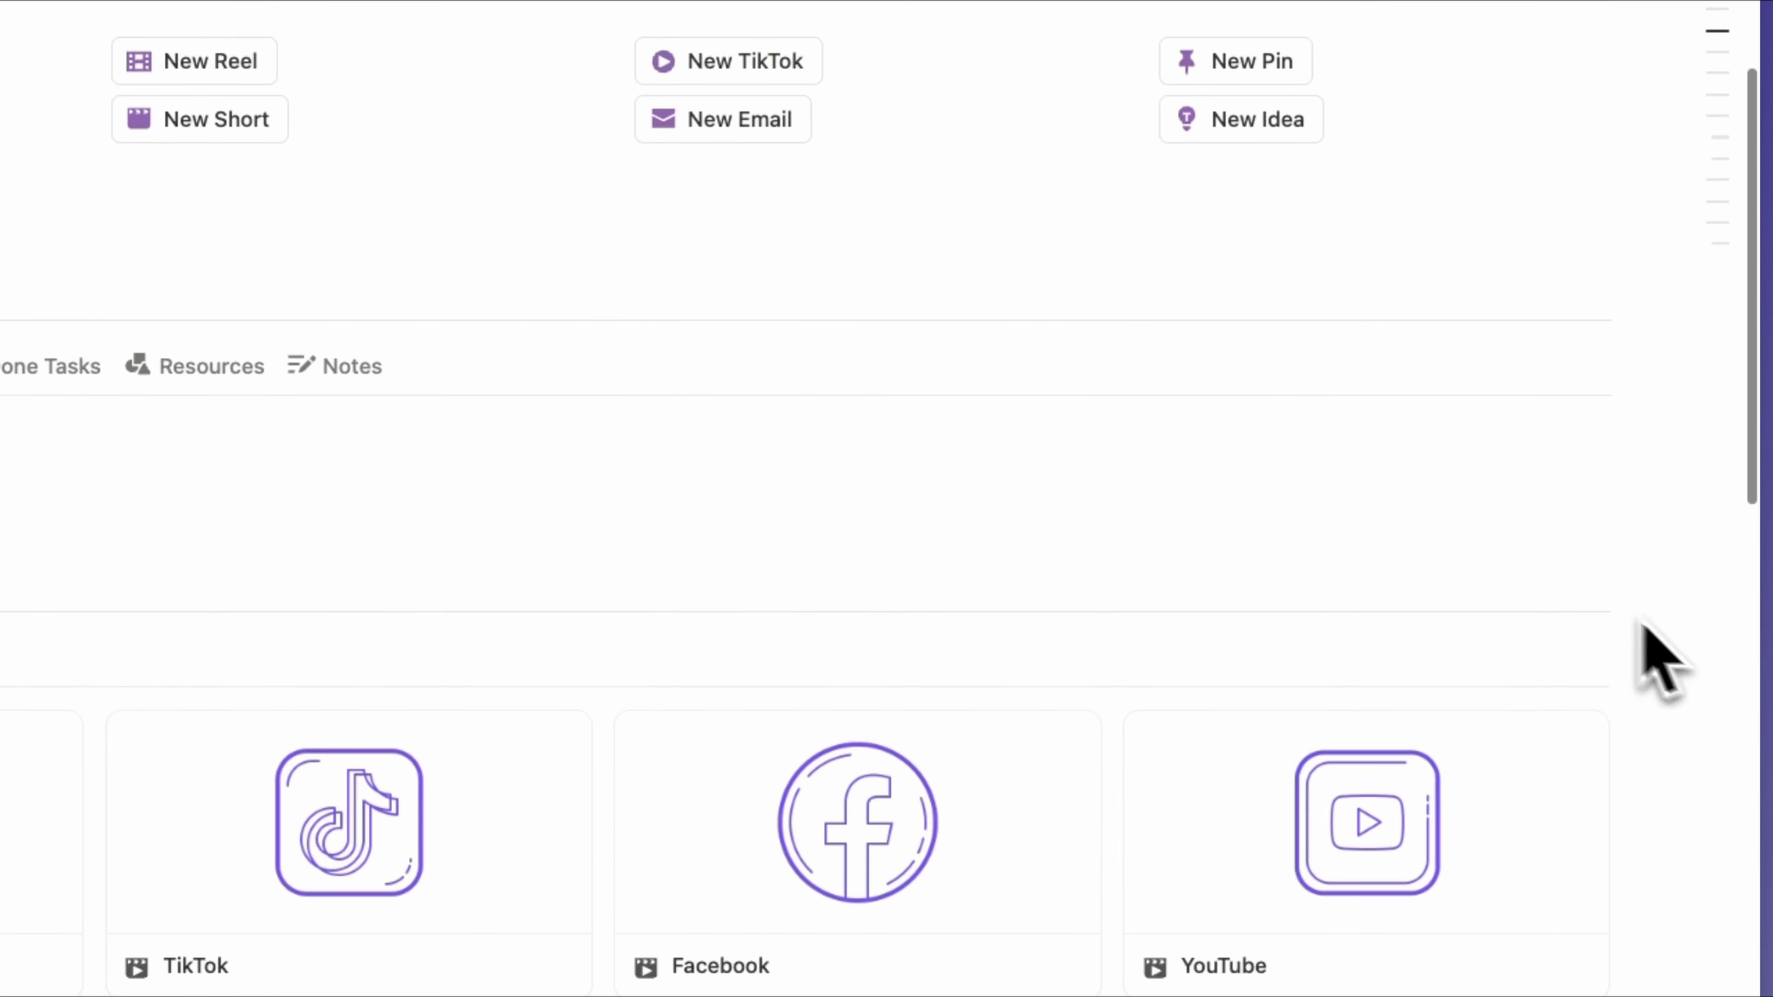
click(1597, 367)
click(1710, 557)
click(1605, 628)
Delete the Script & Outline section from the video template, undo the deletion and close the template
scroll(873, 558, down, 5)
drag(551, 308, 855, 502)
key(BackSpace)
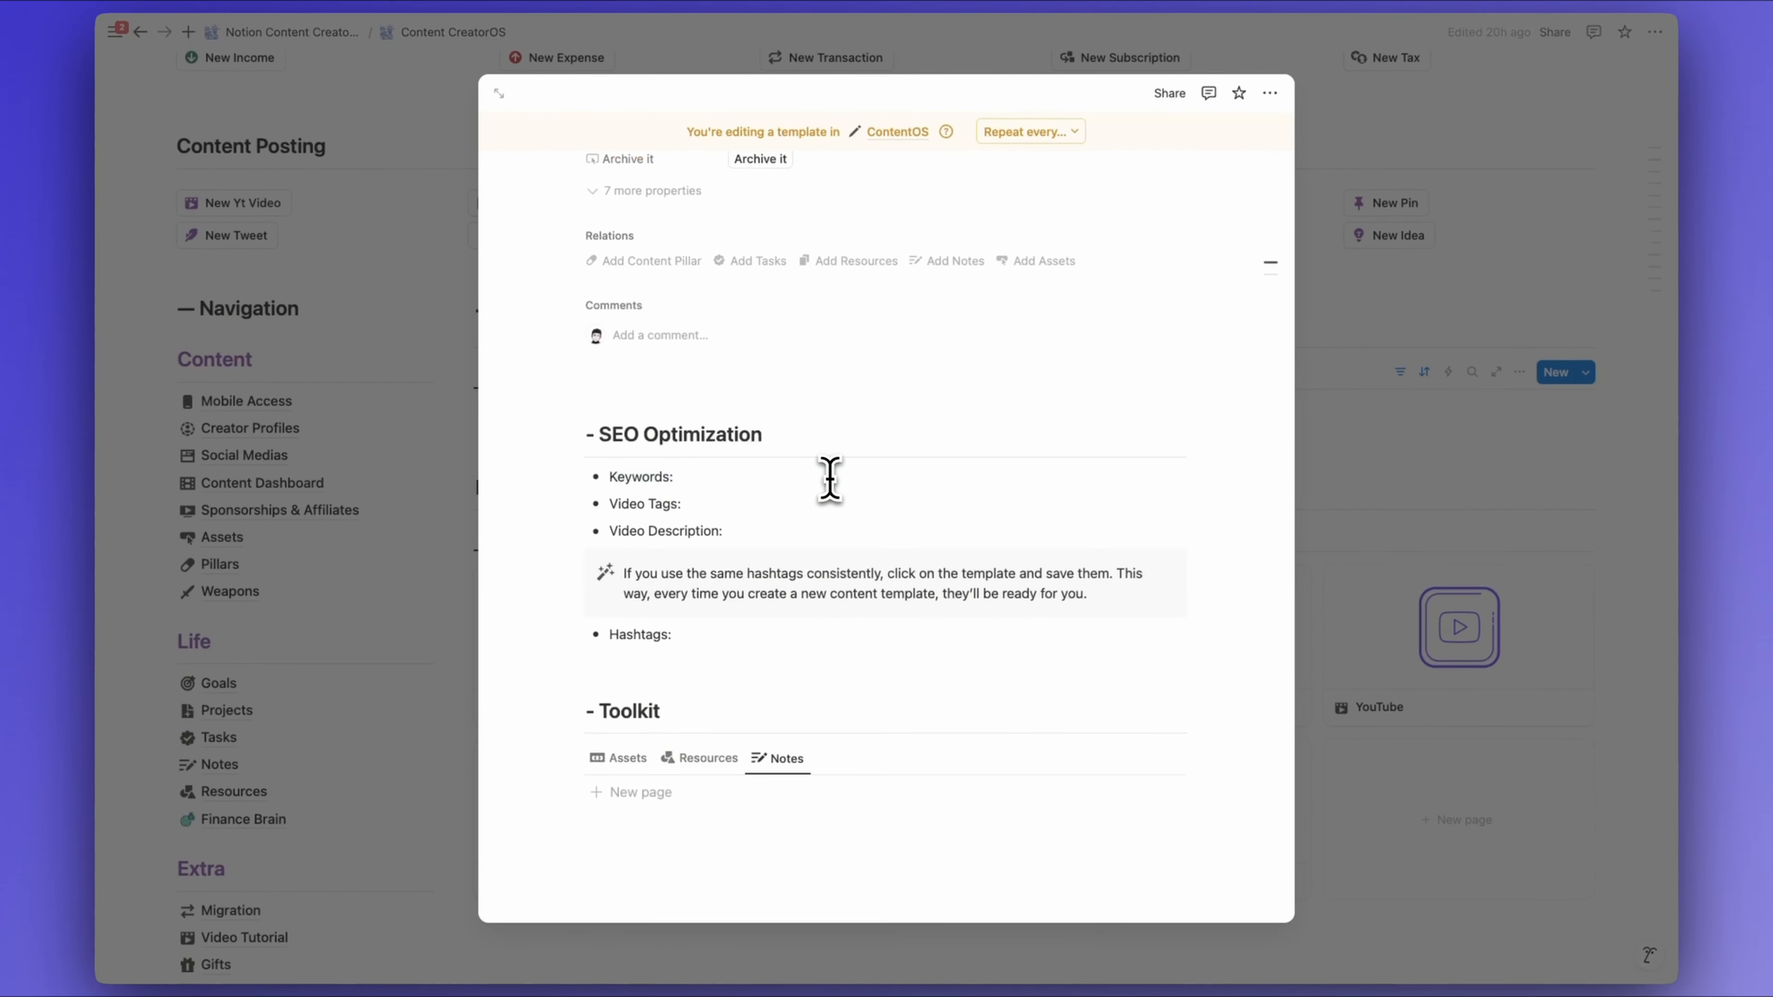
key(super+z)
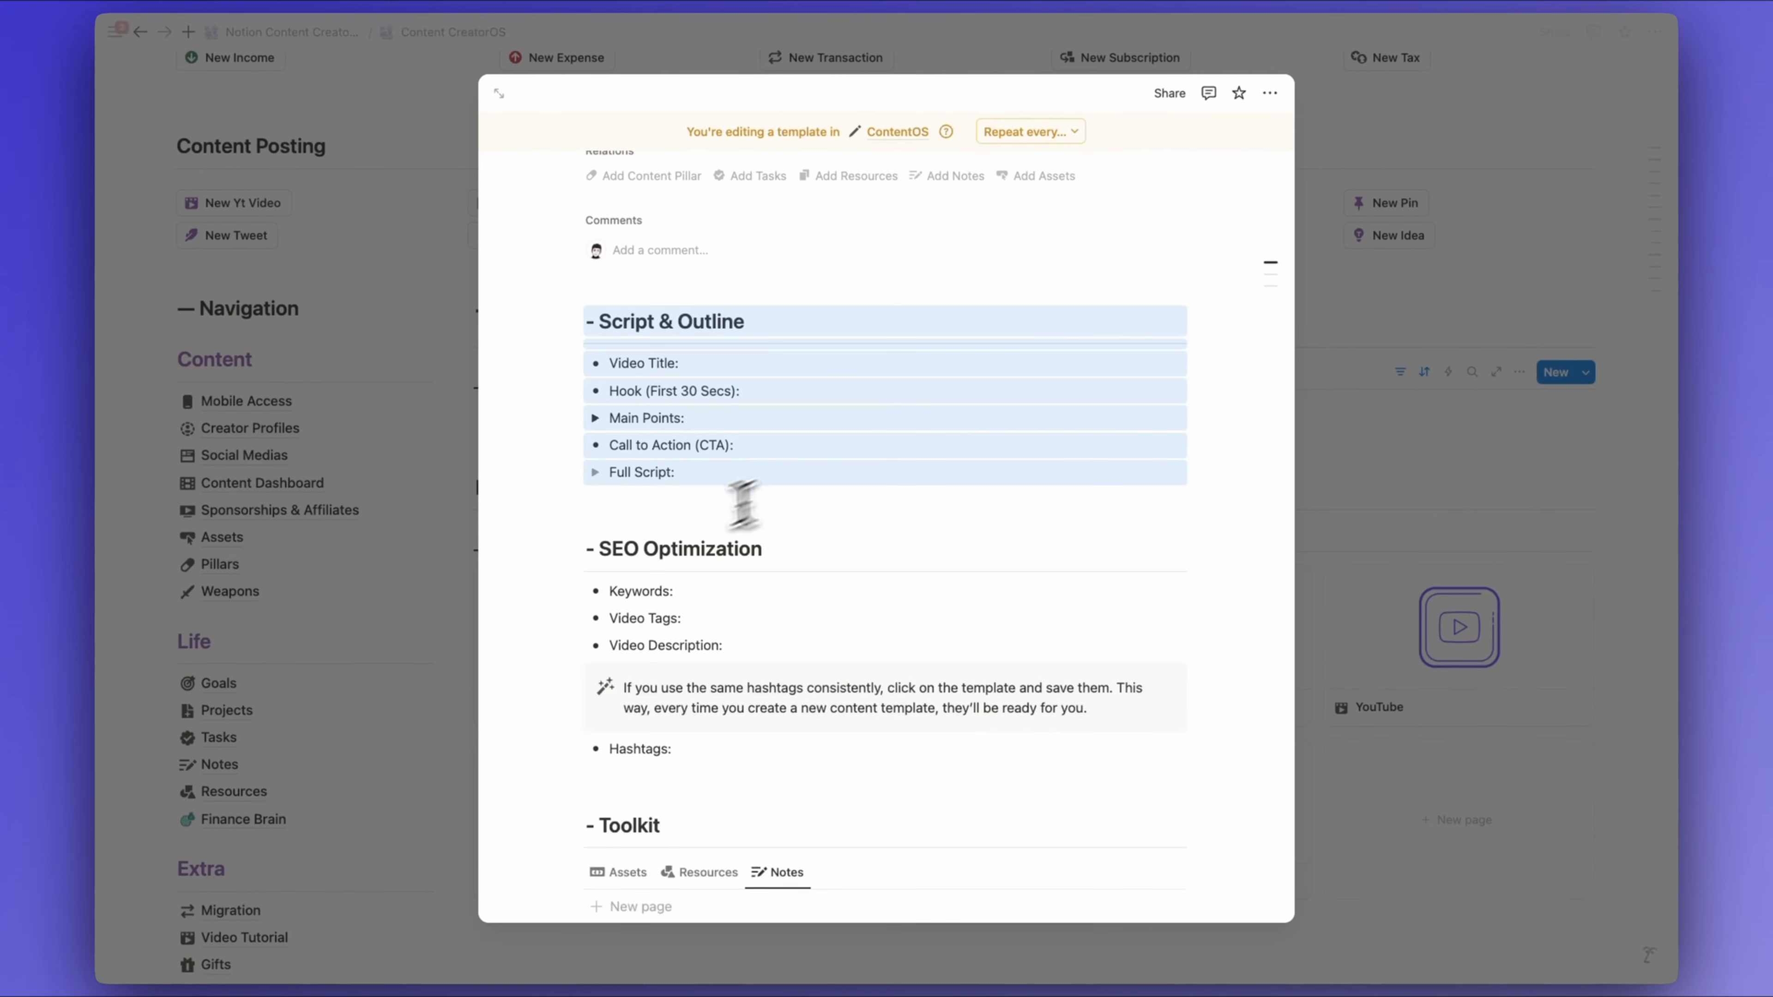
scroll(743, 503, down, 3)
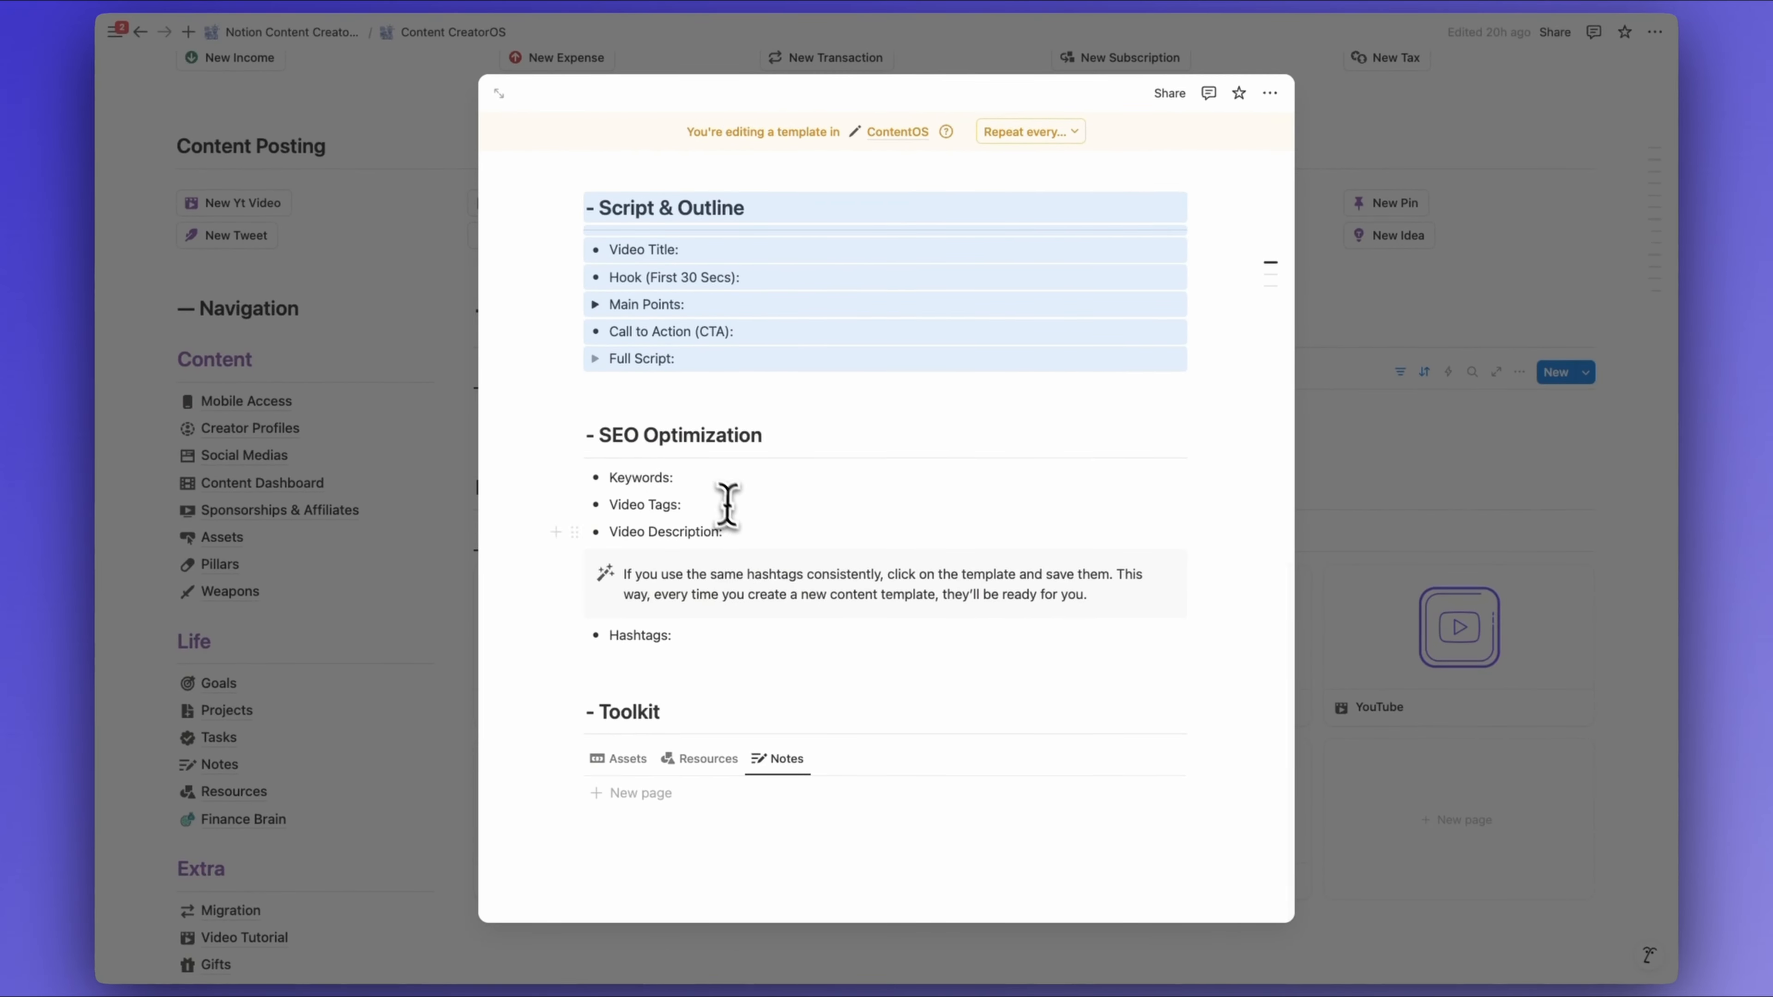
scroll(726, 506, up, 4)
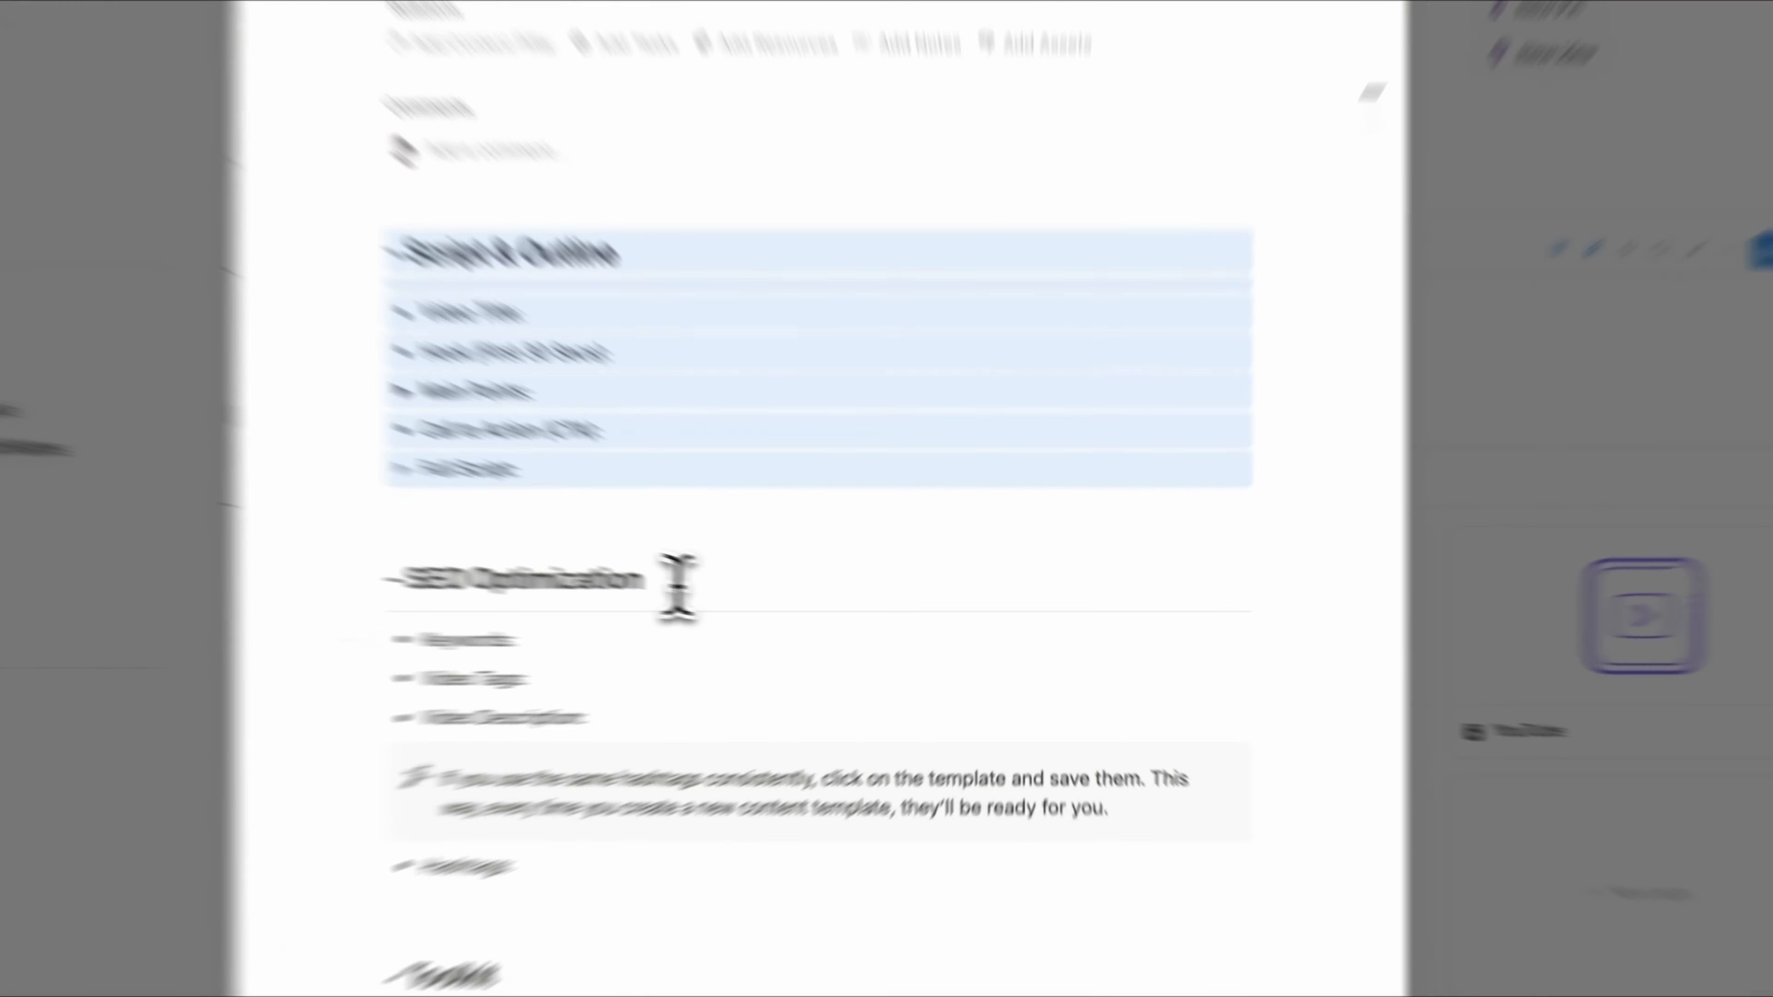
click(785, 608)
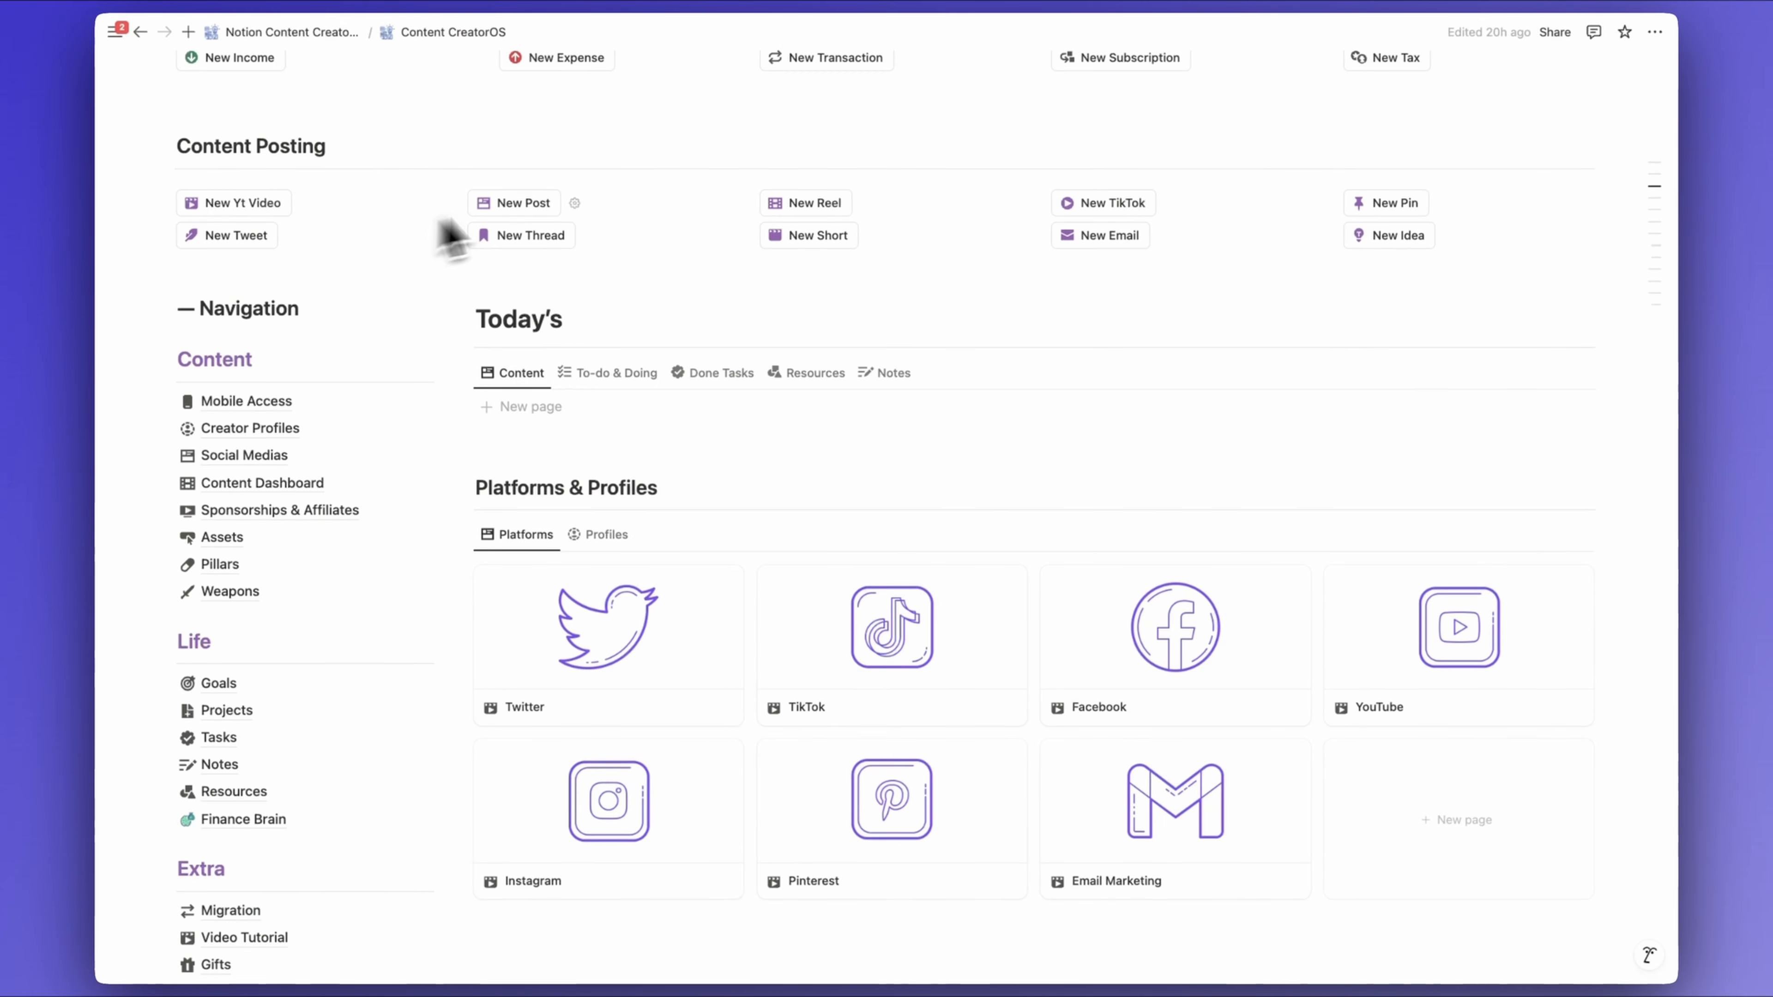
Create a new reel page titled "Best Notion shortcuts for 2025"
click(809, 236)
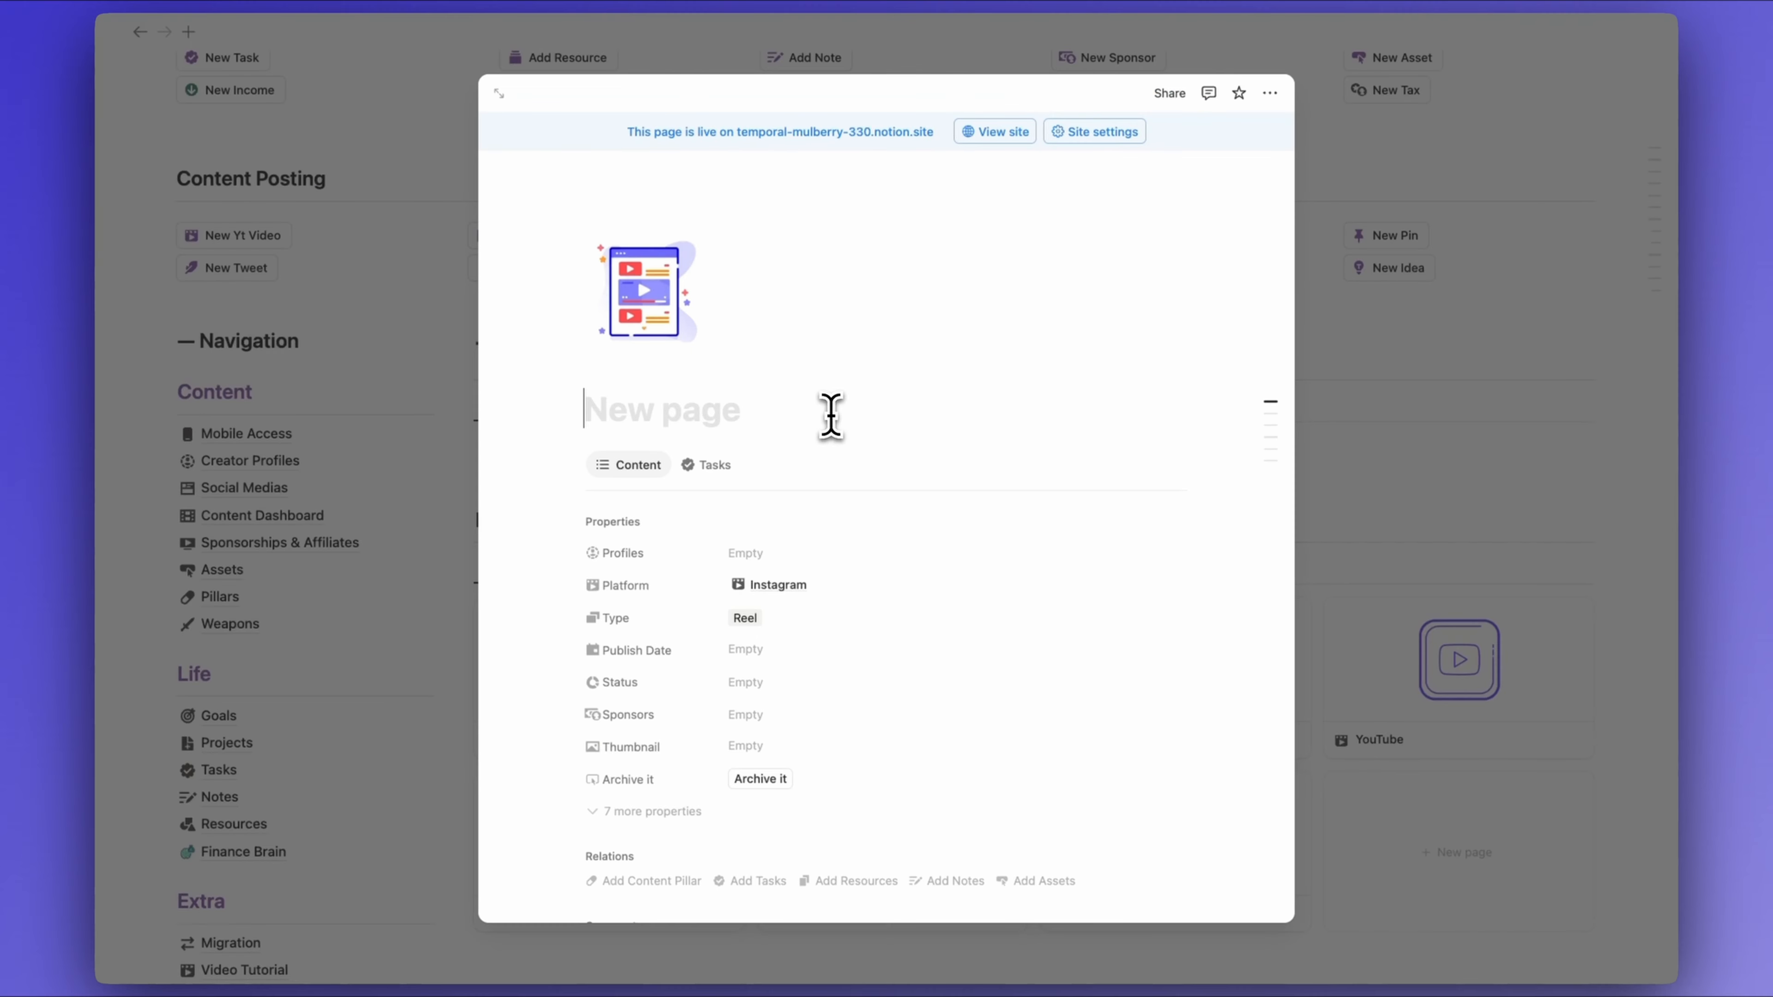
text(Best Notion shortcuts for 2025)
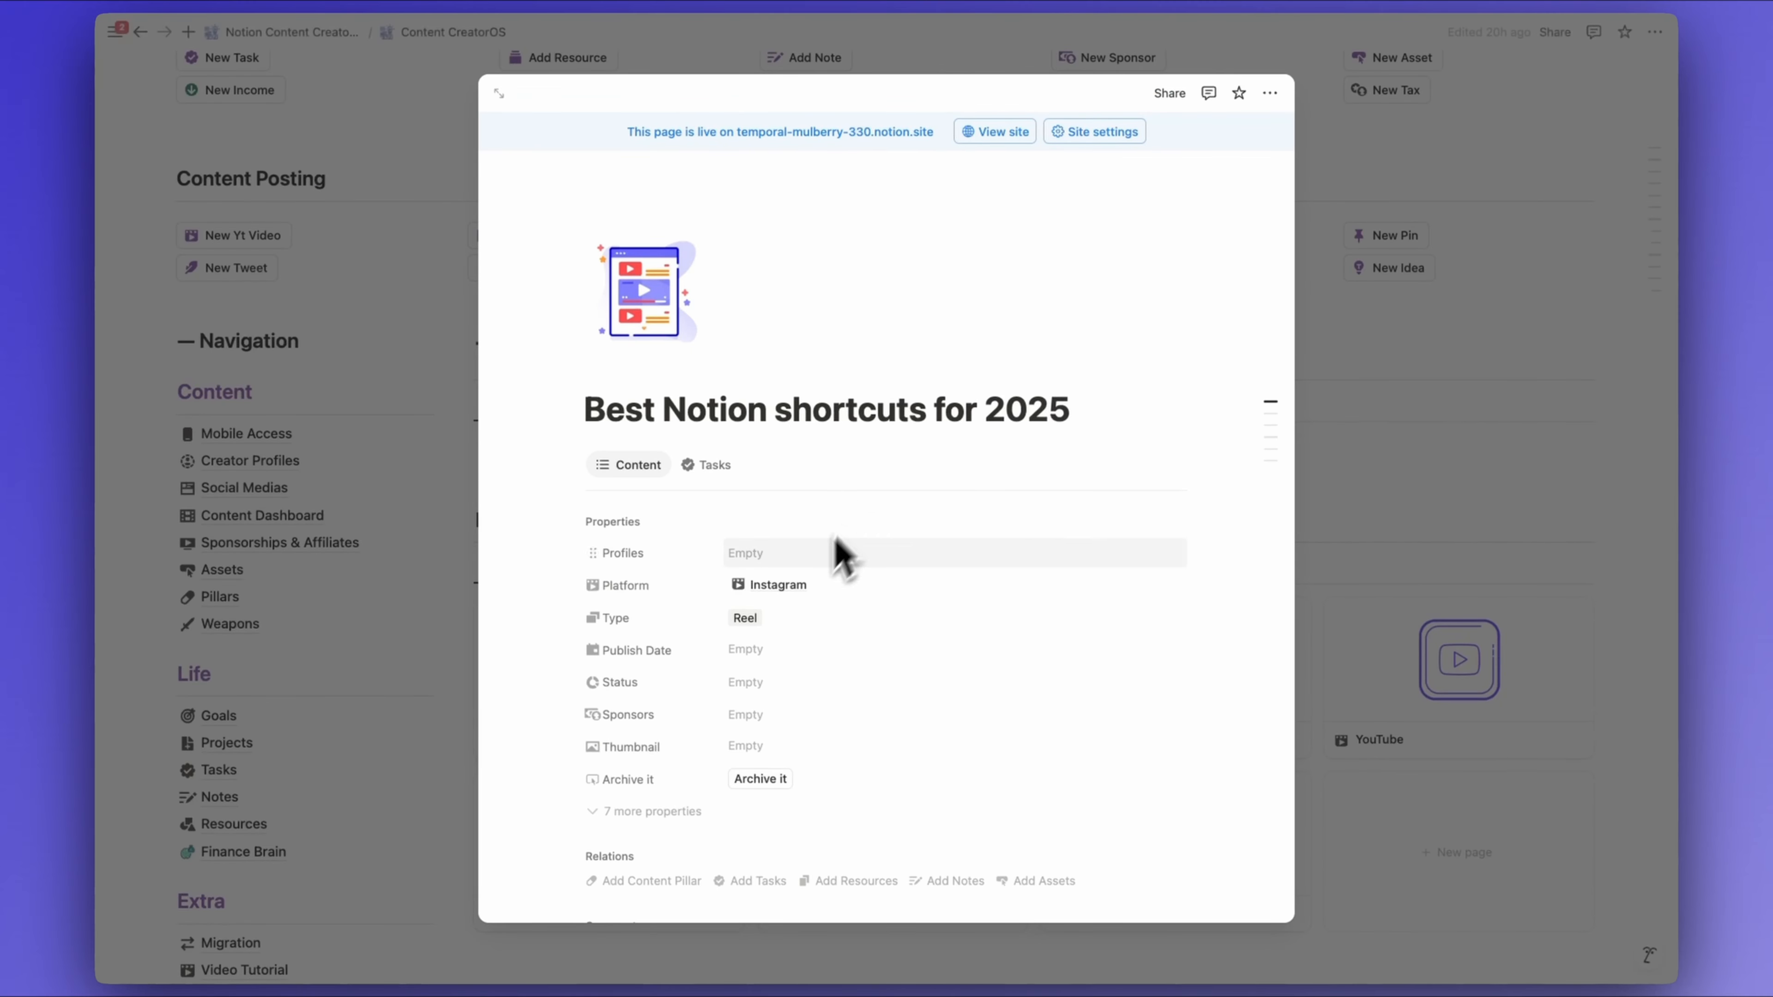
Set the reel's publish date to April 20, 2025 and its status to Editing
scroll(803, 503, down, 3)
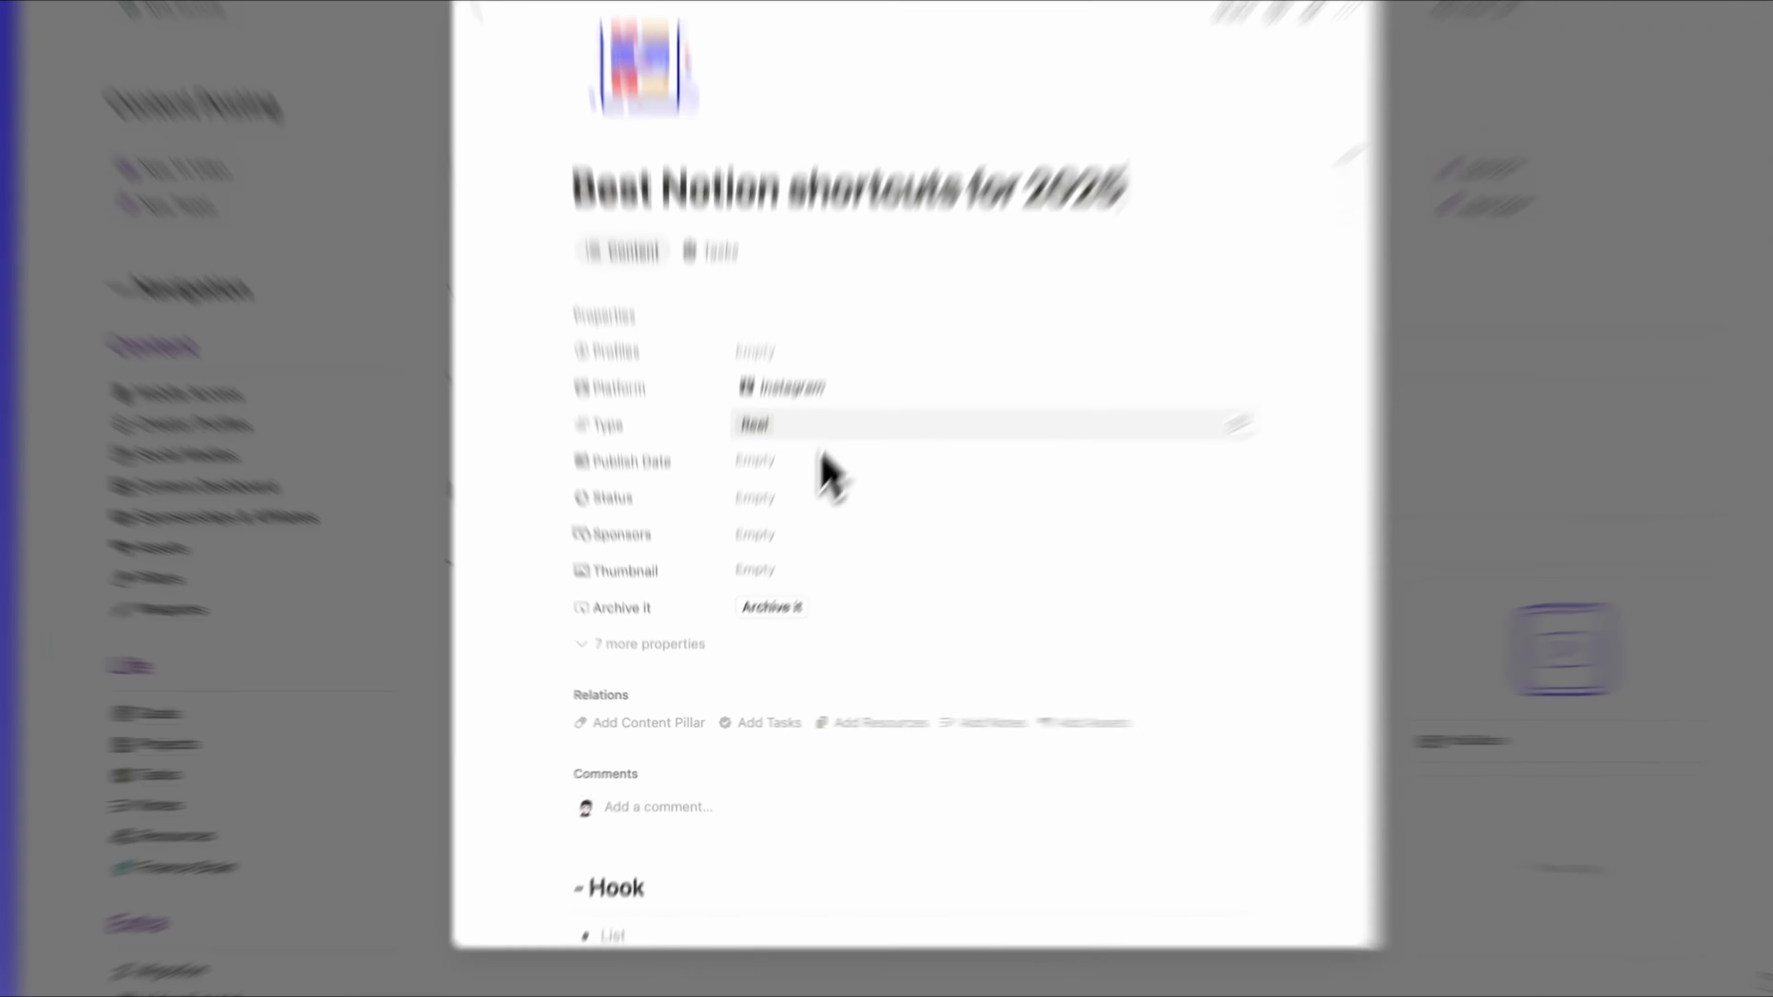
click(783, 494)
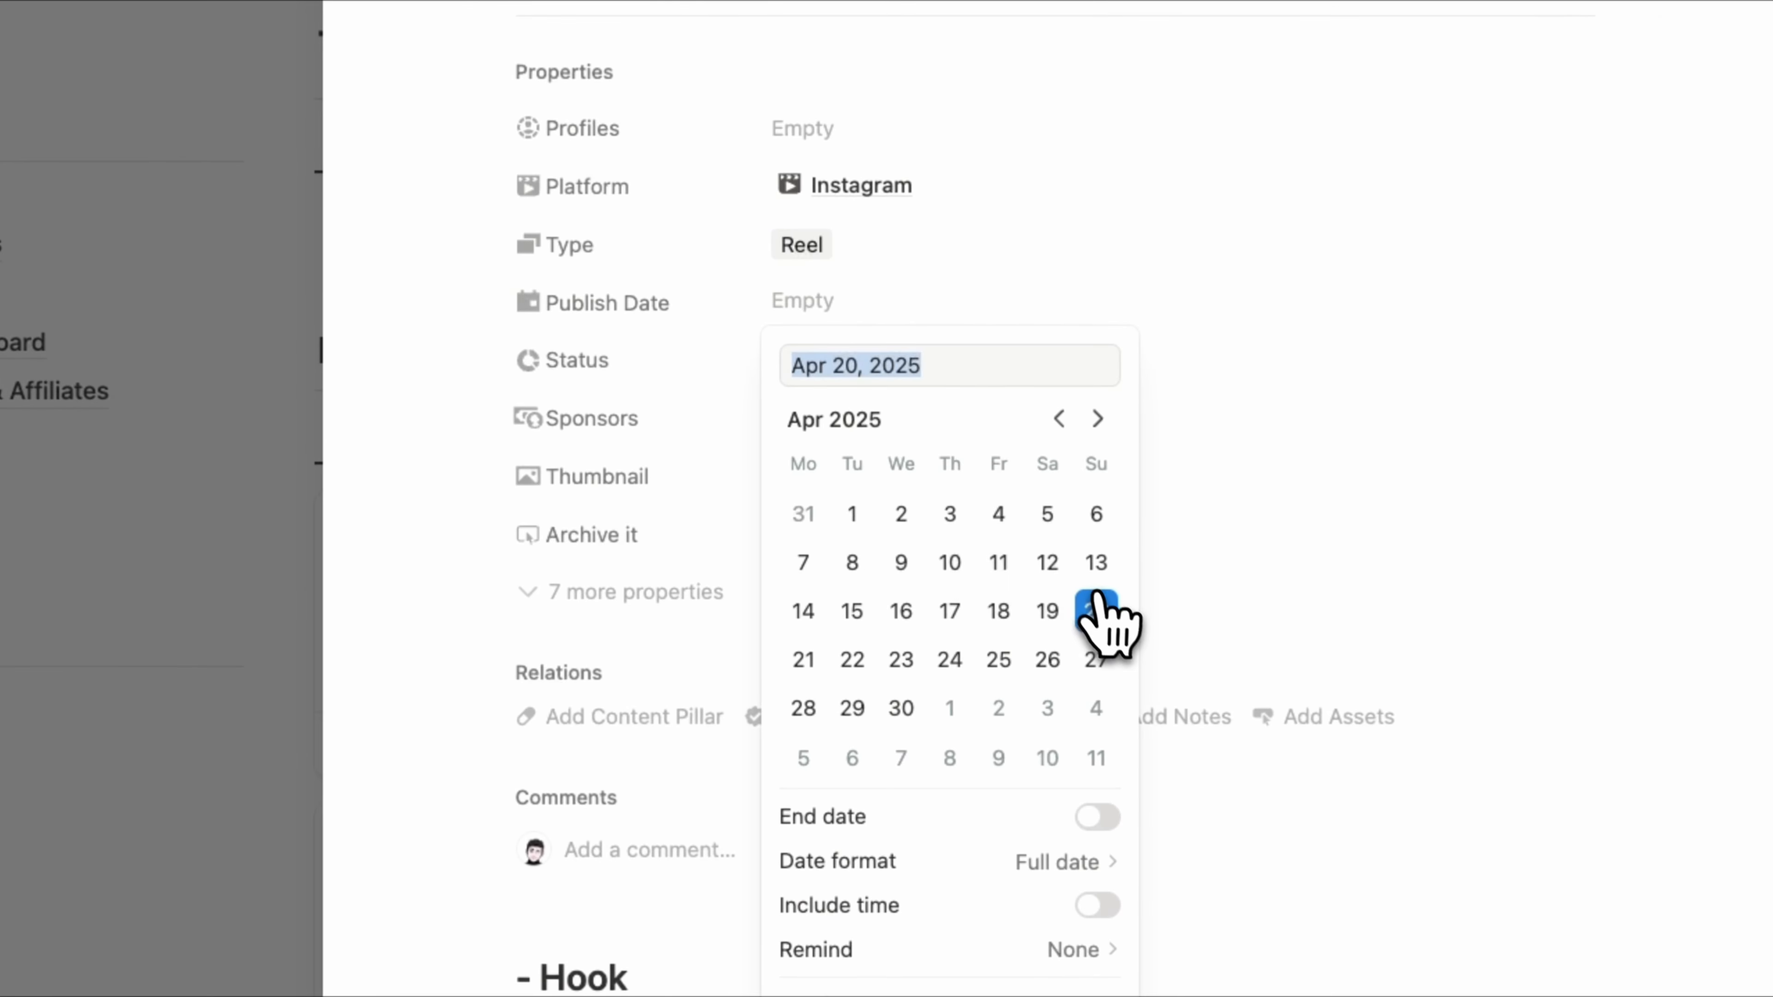
click(907, 664)
click(548, 379)
click(838, 418)
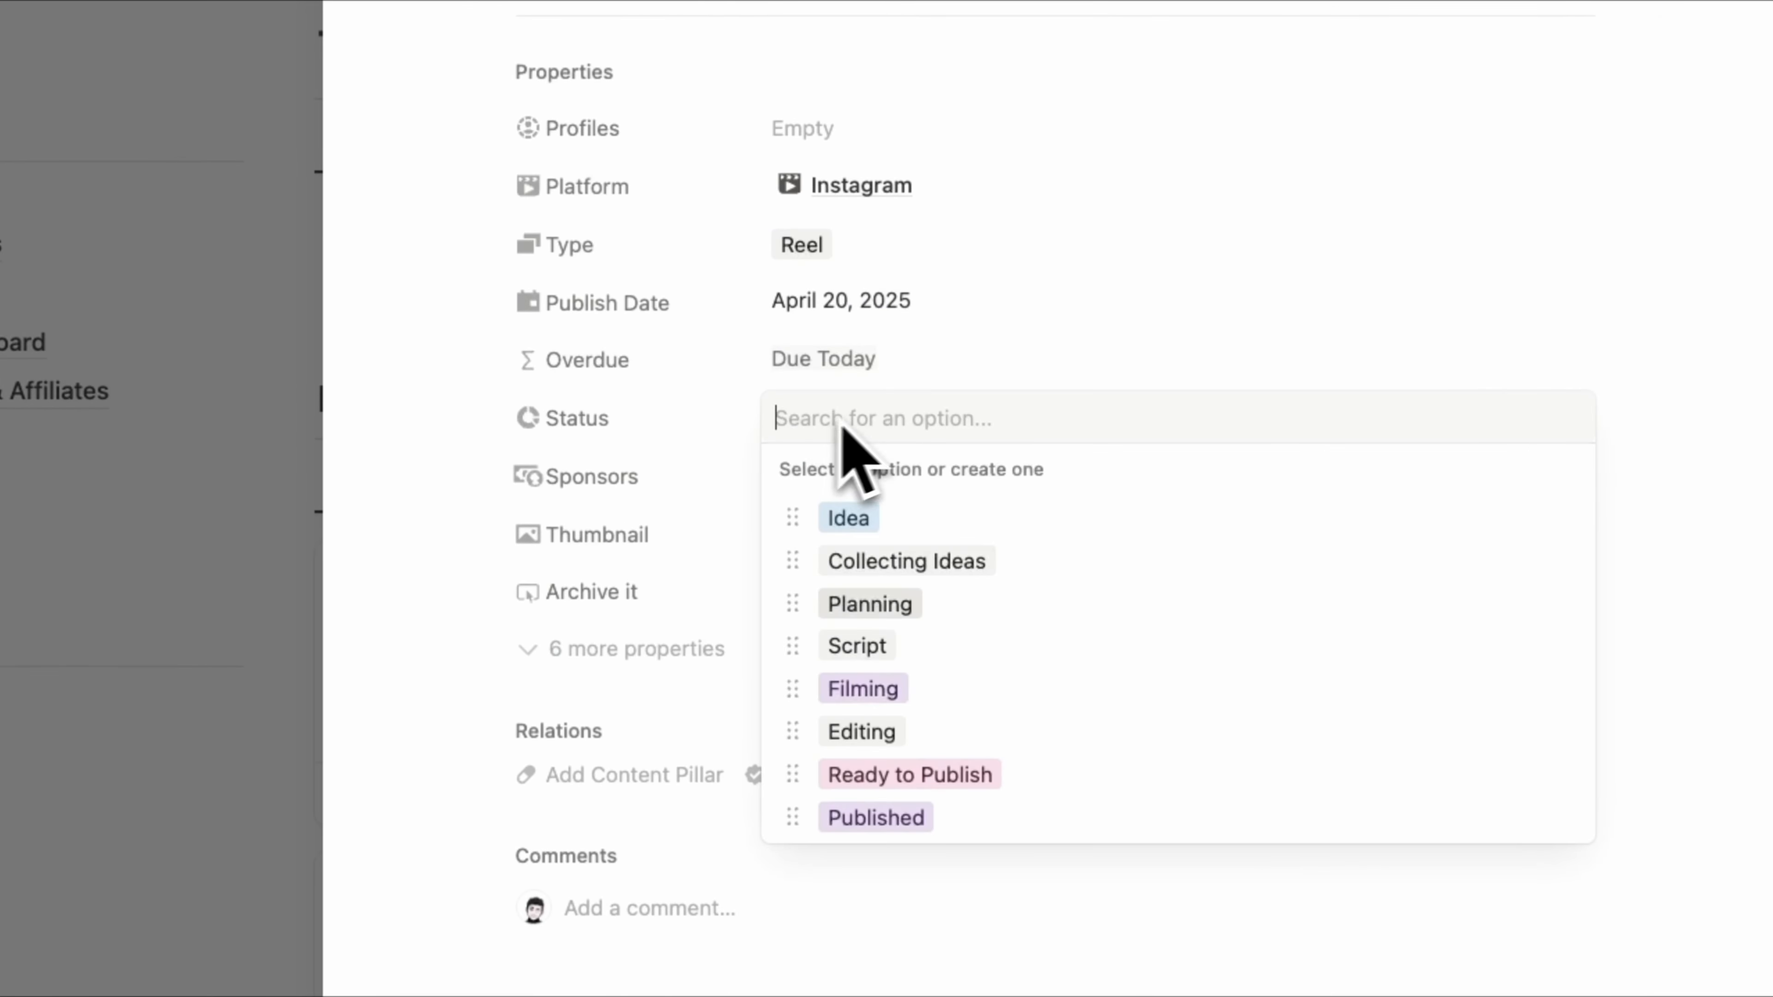
click(872, 733)
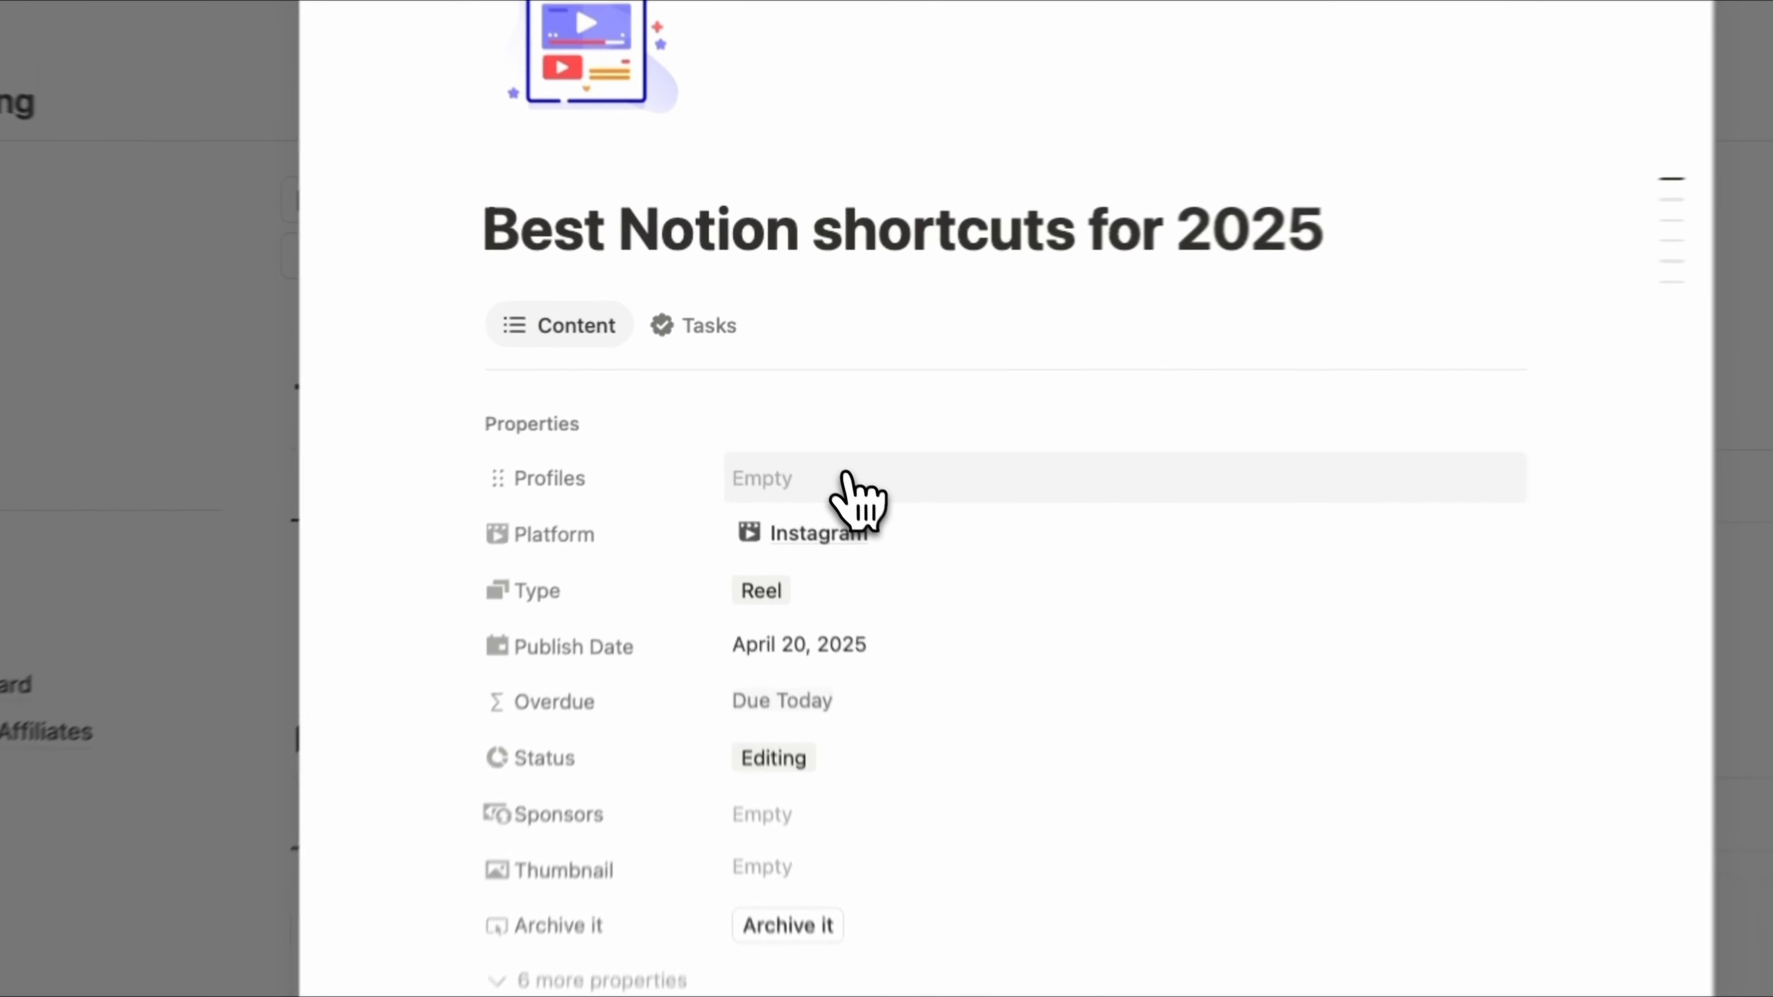
Assign the OlsNotion profile to the reel
click(775, 396)
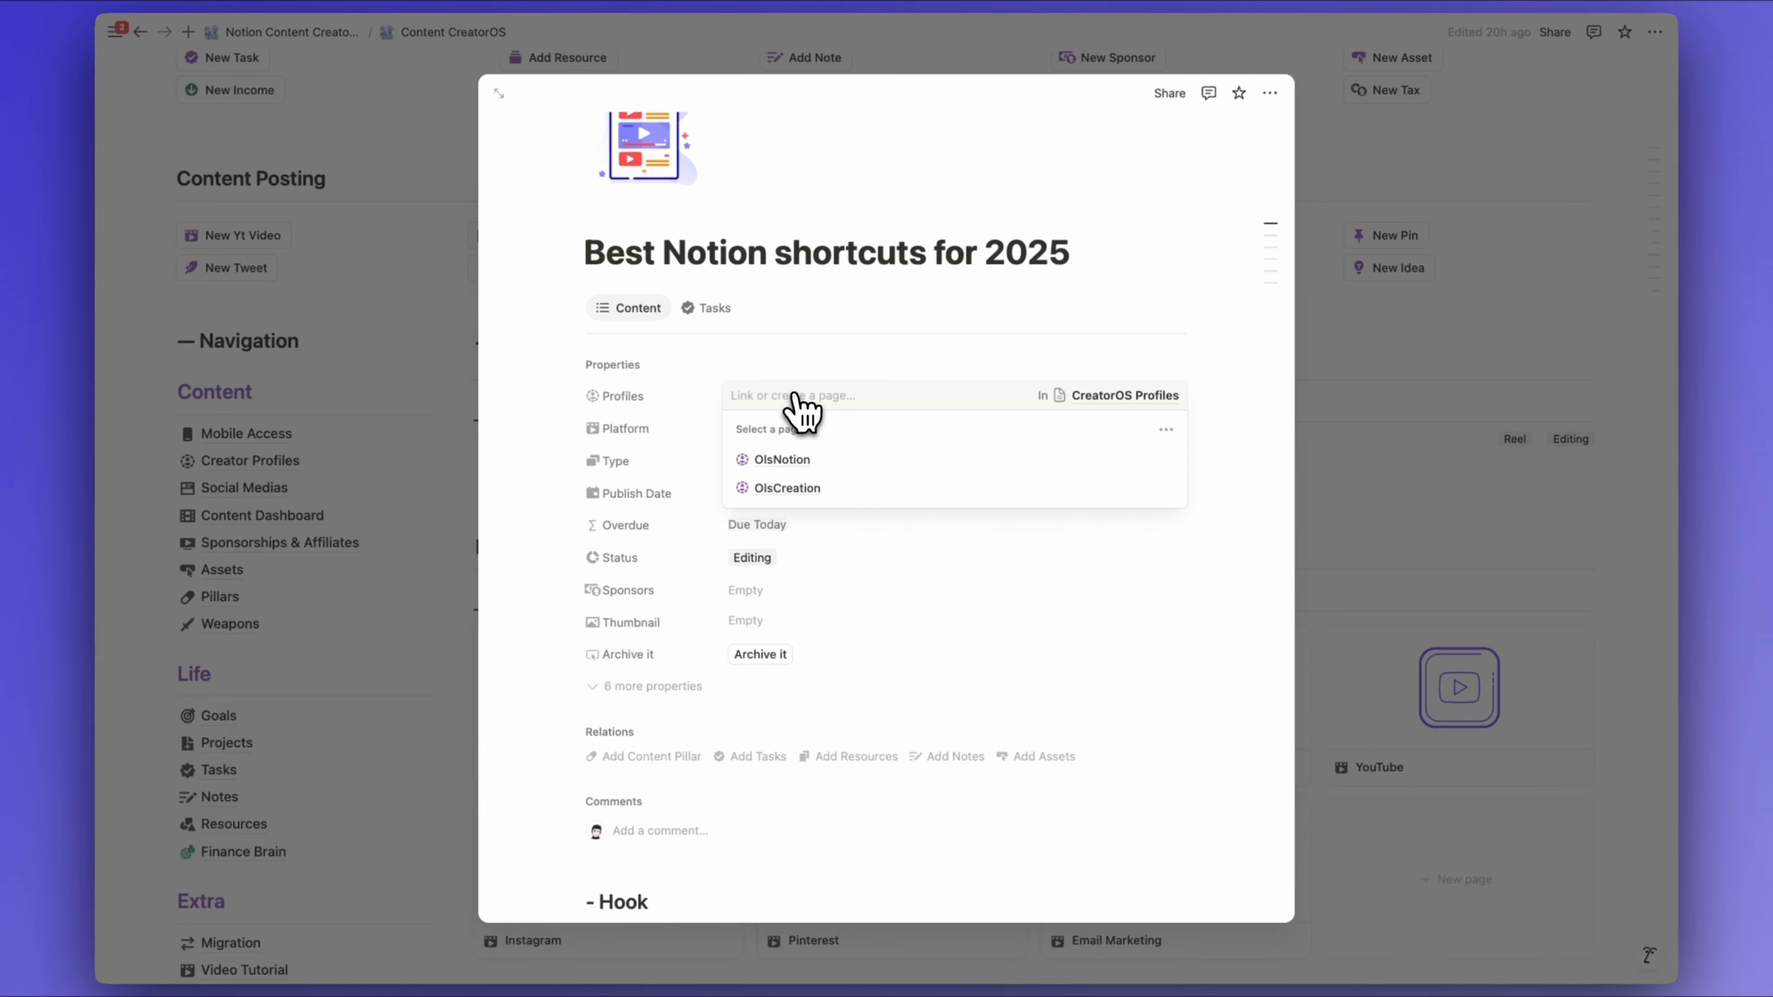
click(732, 372)
click(824, 401)
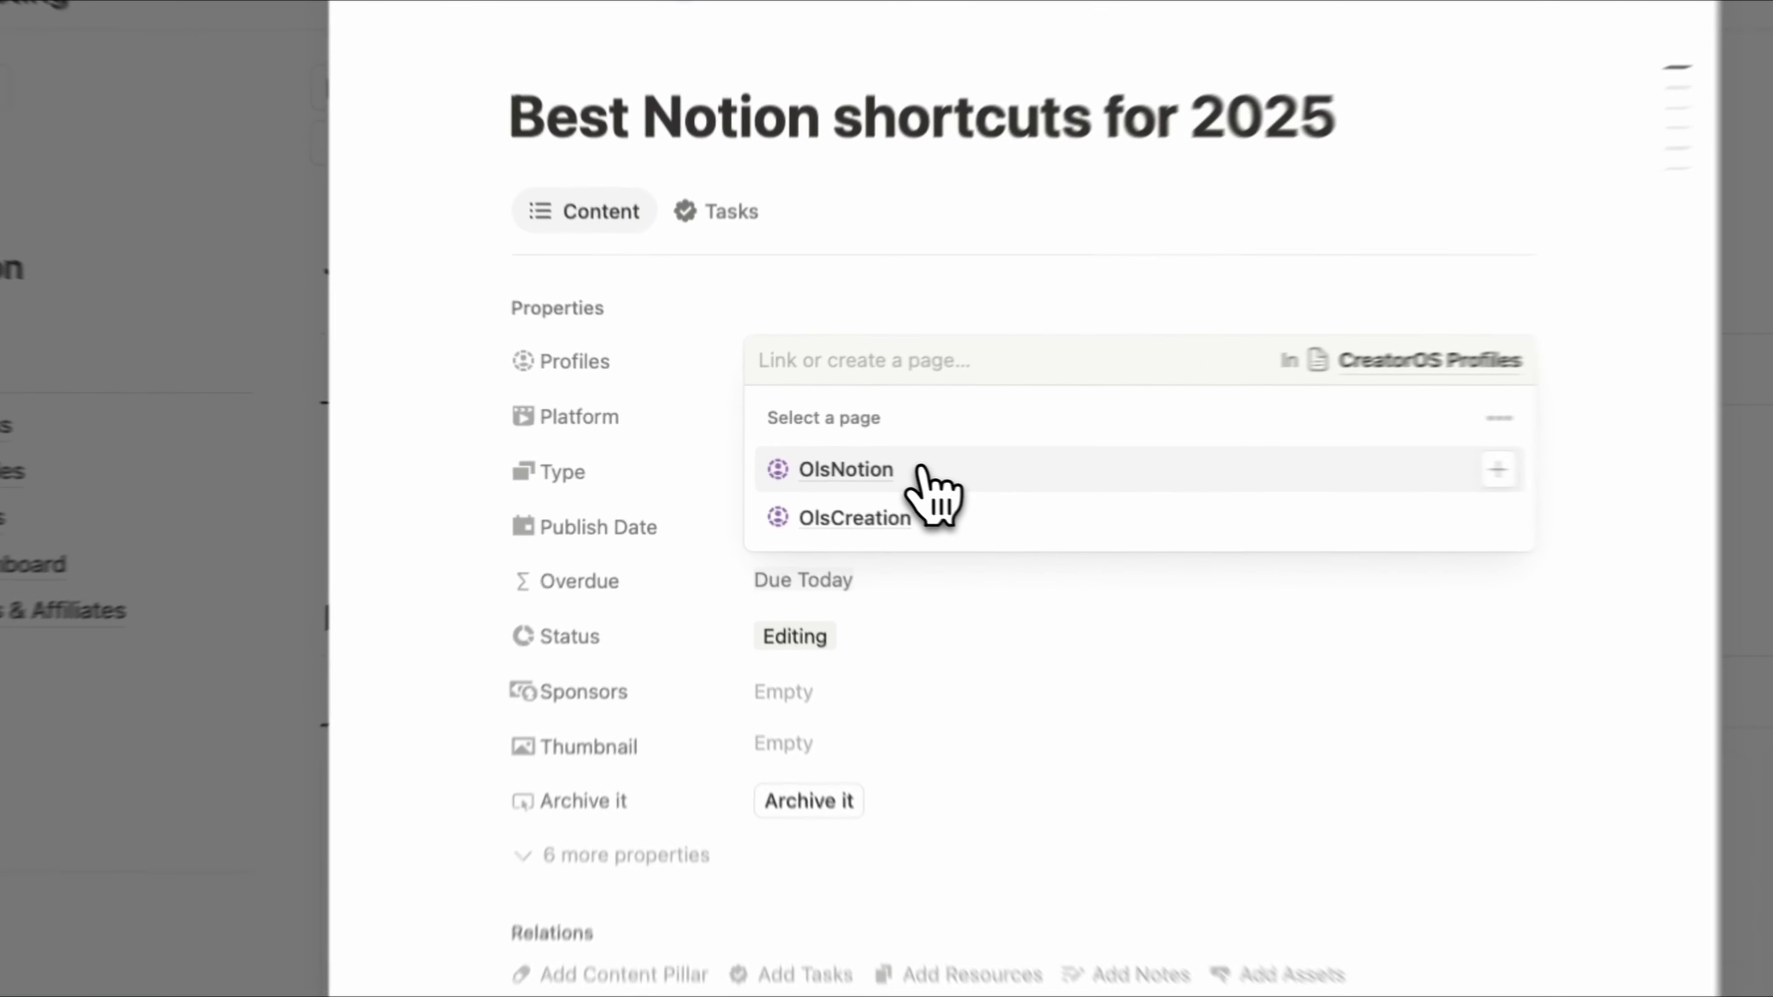
click(829, 465)
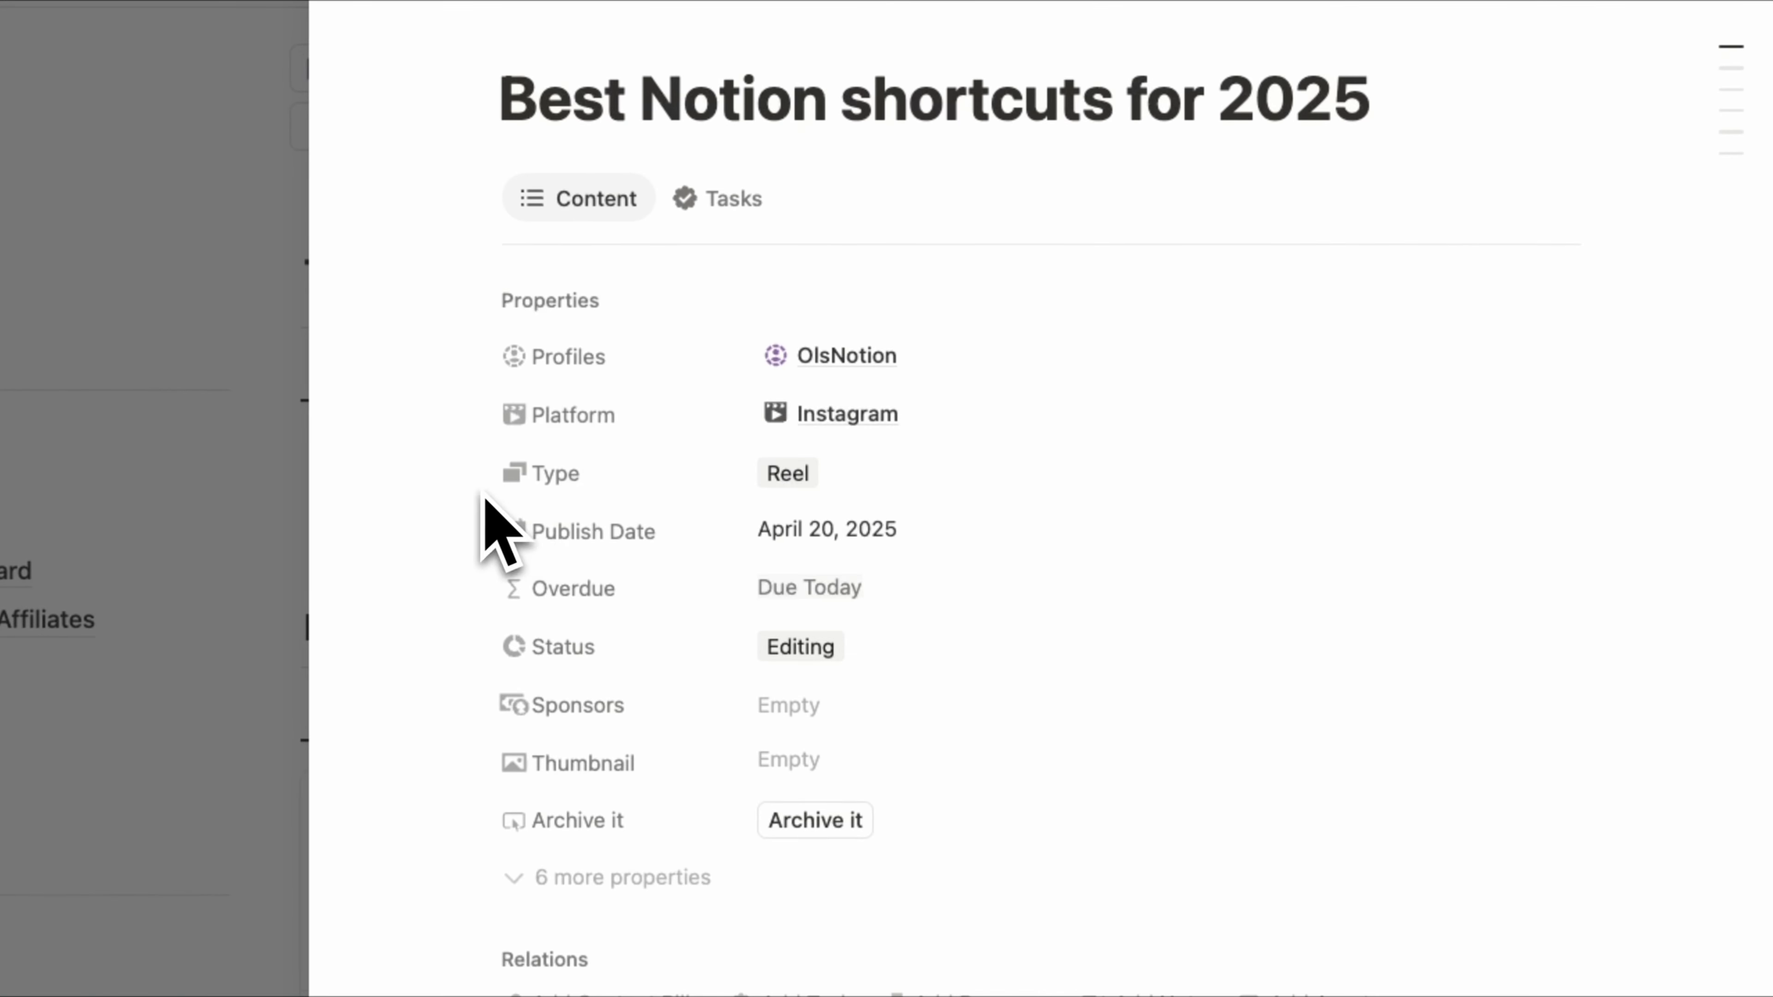
Review the reel's content sections, such as Hook, Main Points, Caption and Hashtags, and close the page
scroll(1026, 403, down, 10)
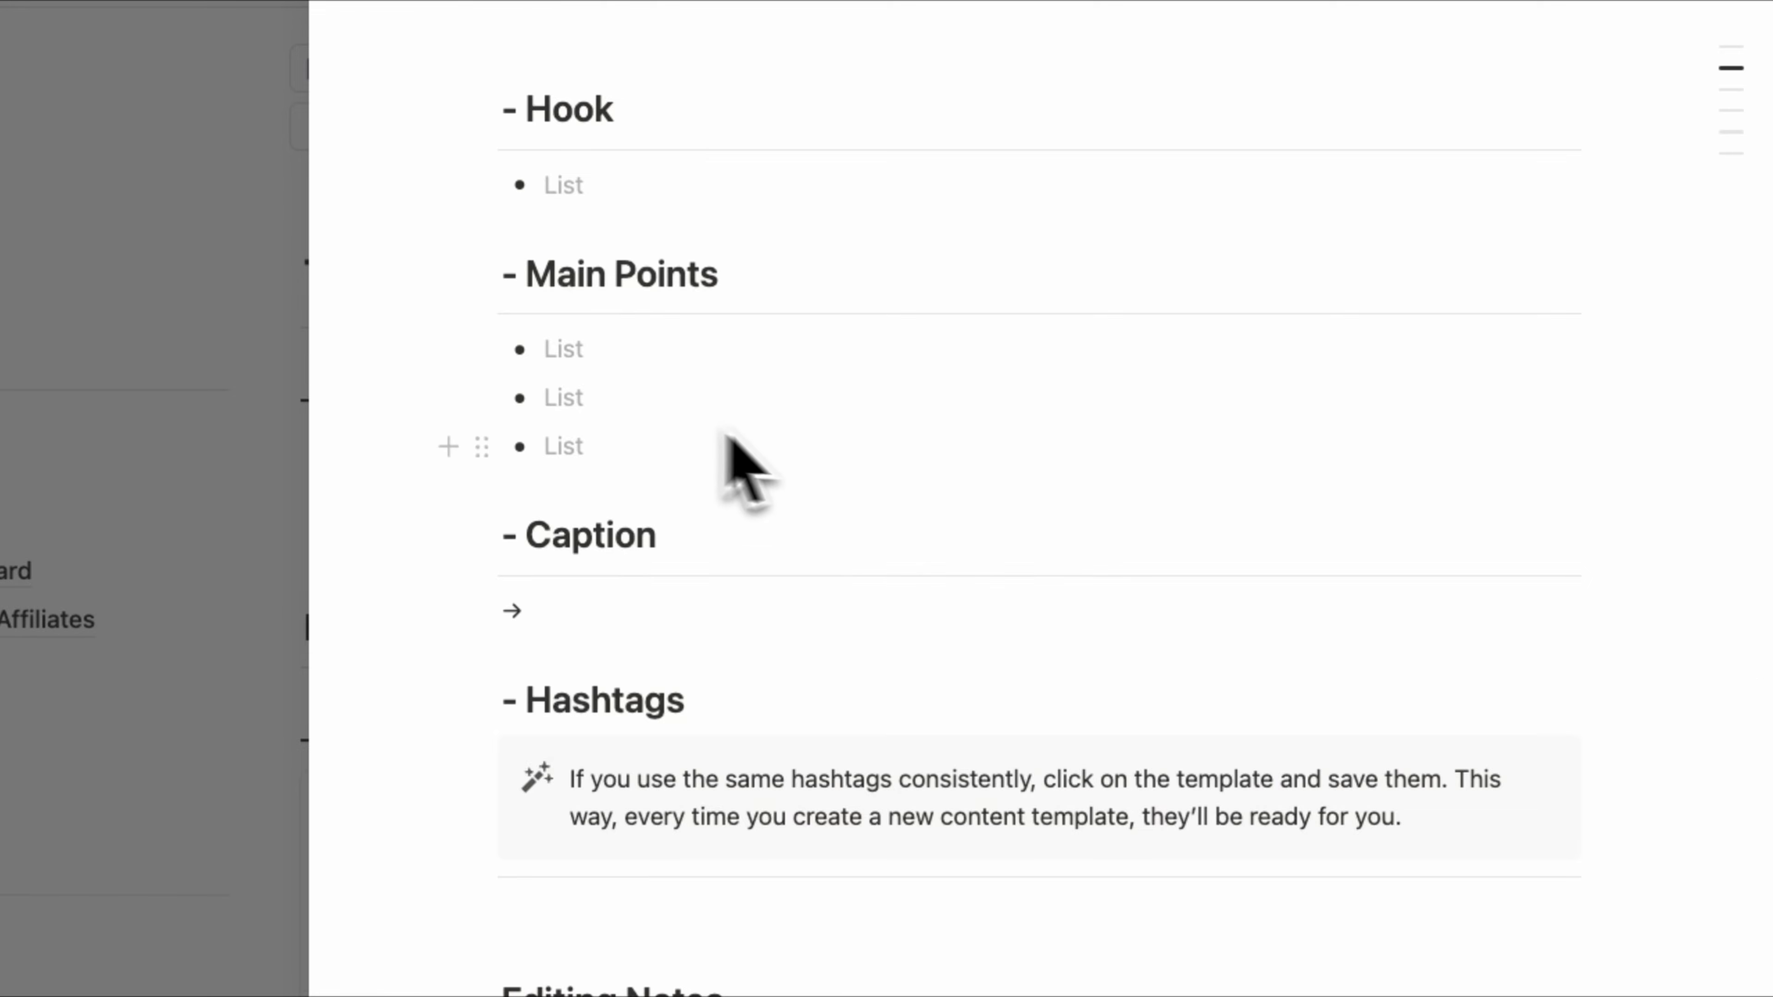
scroll(724, 448, down, 8)
scroll(713, 581, up, 10)
scroll(838, 391, up, 10)
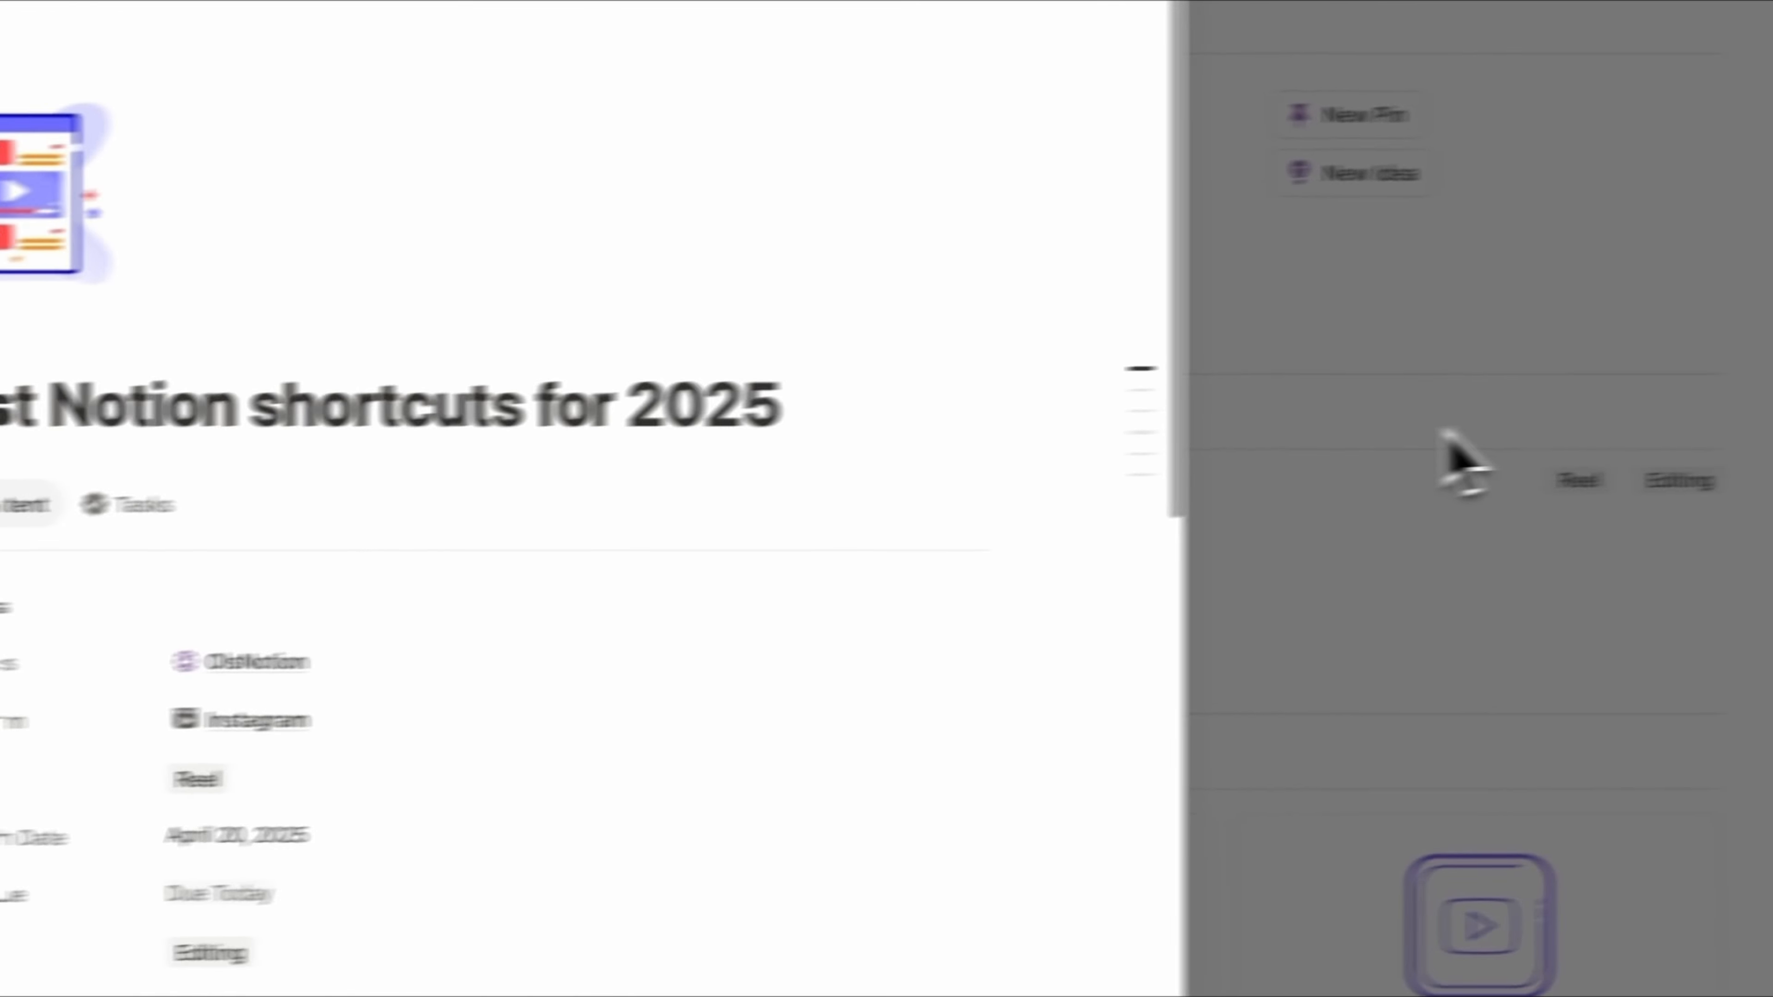
click(1448, 436)
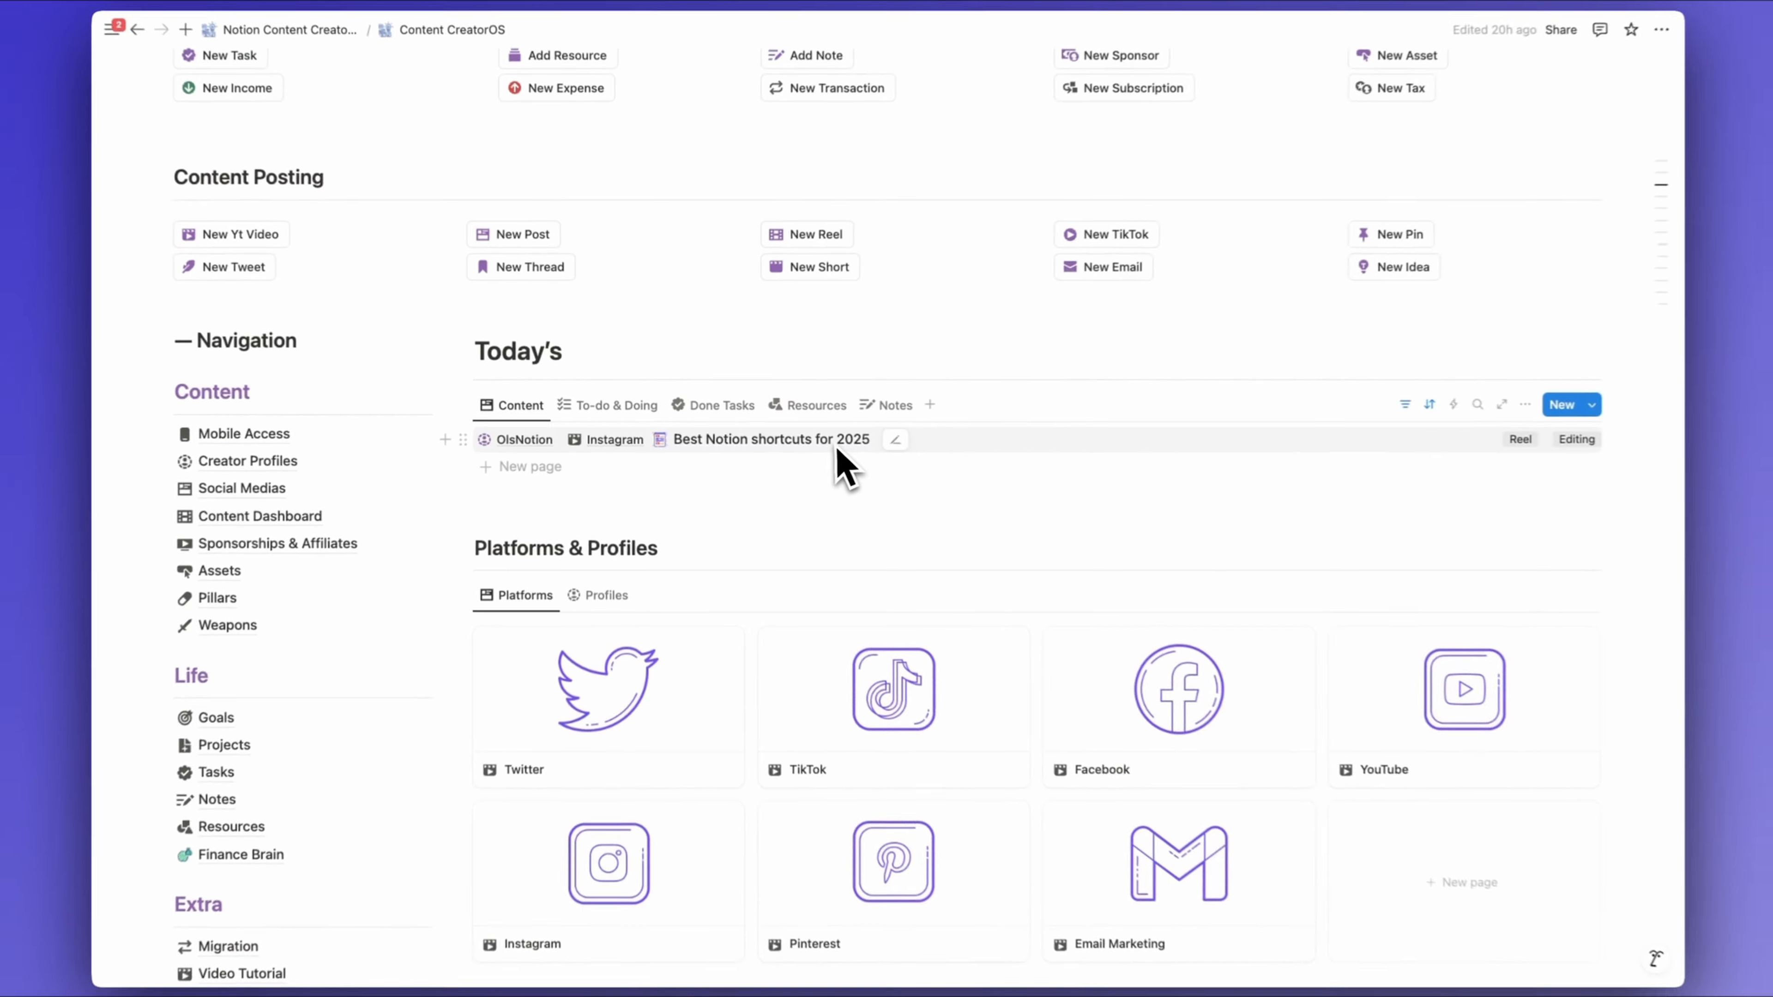
Add a task named "Go to gym" with Important priority to today's To-do & Doing list
click(617, 405)
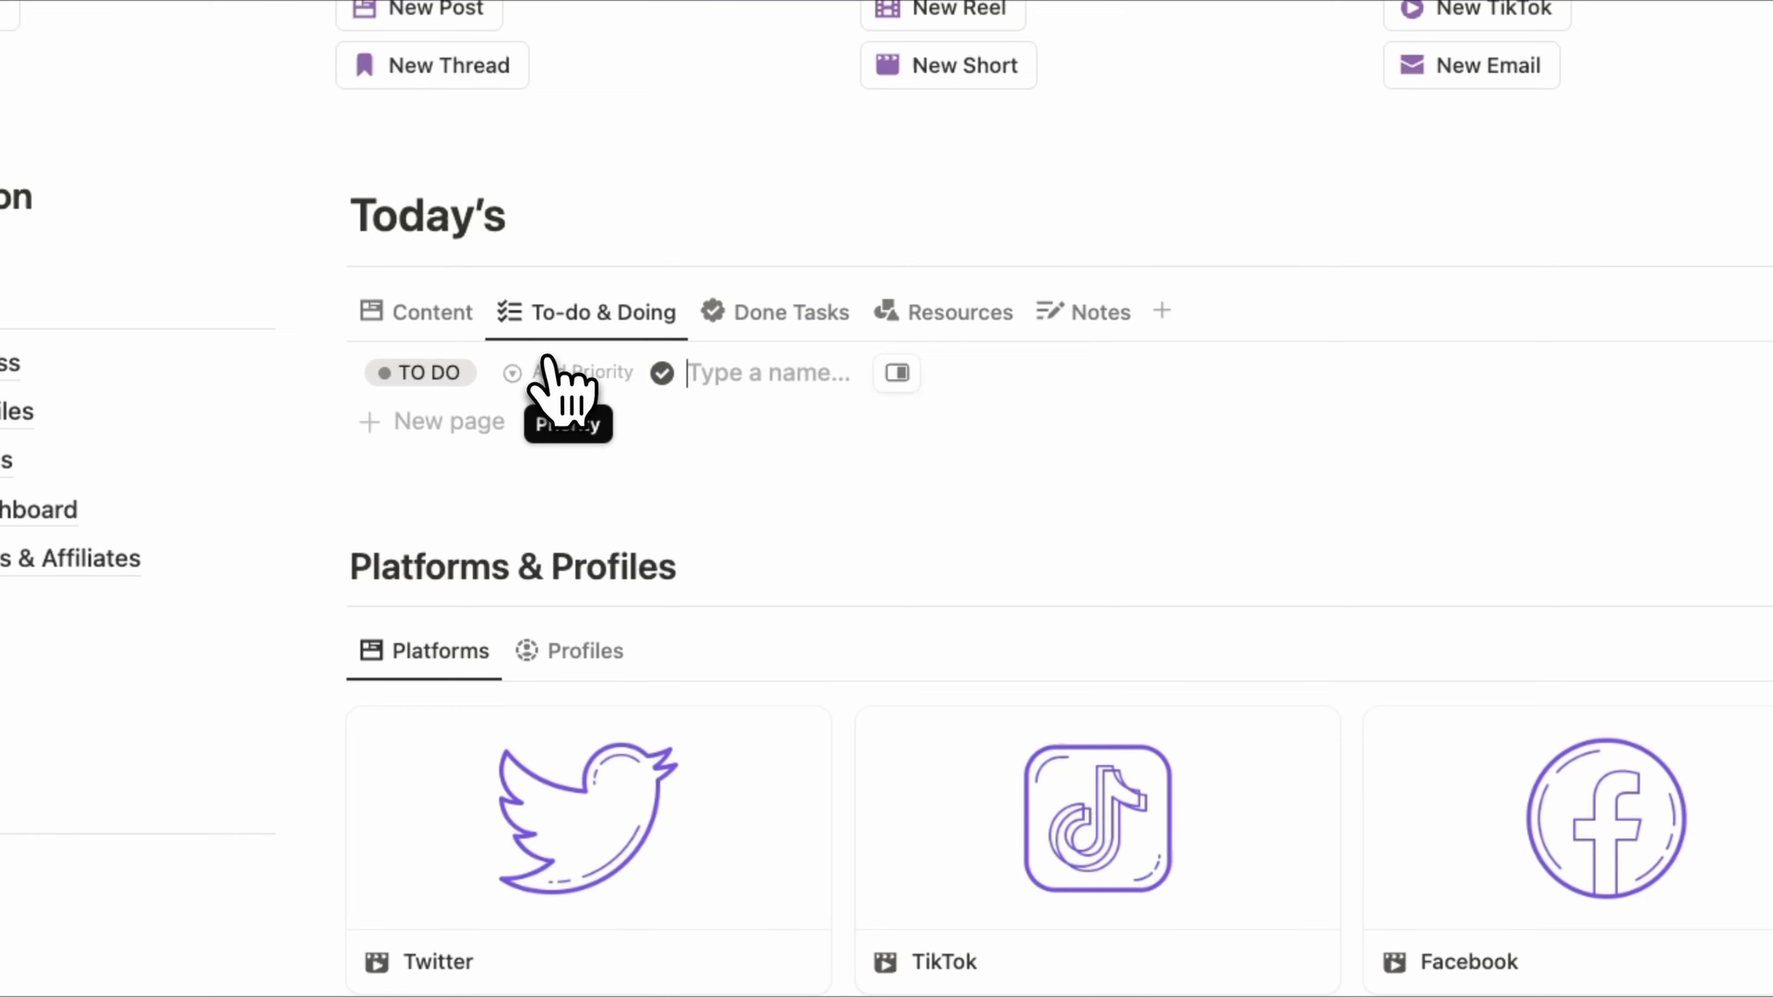
text(Go to gym)
click(583, 380)
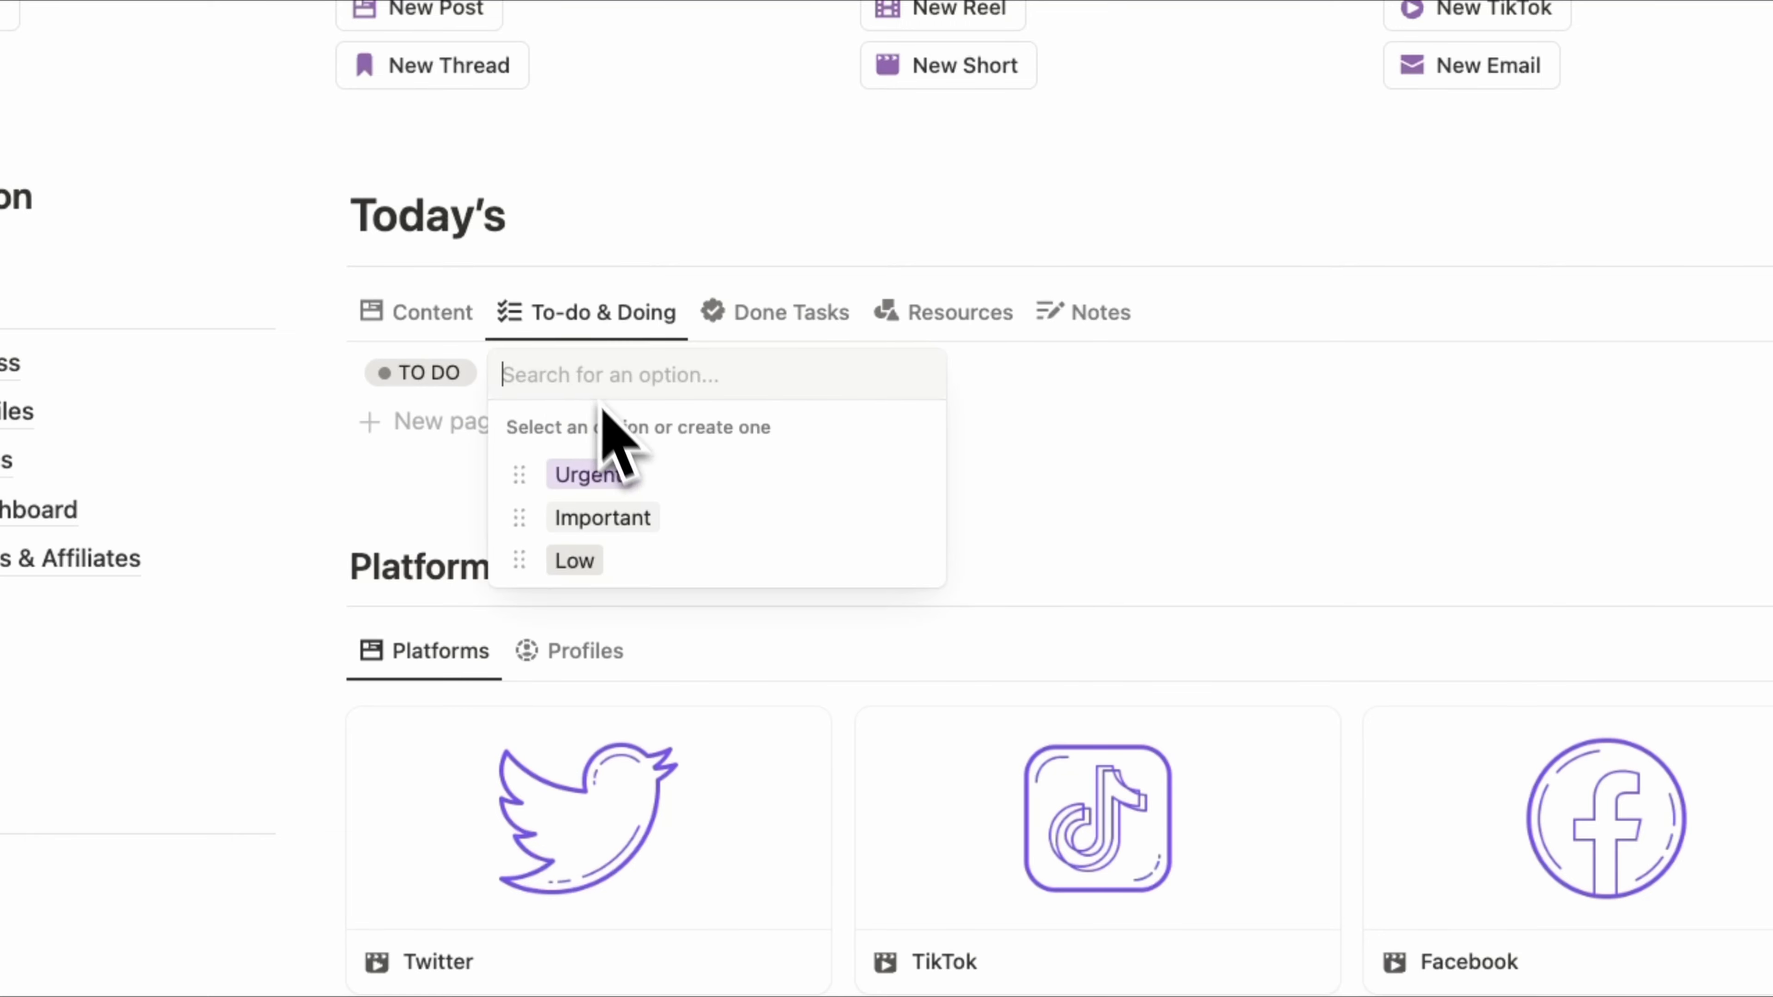
click(641, 518)
Add a task named "Prepare today's meals" with Urgent priority to today's To-do & Doing list
click(663, 424)
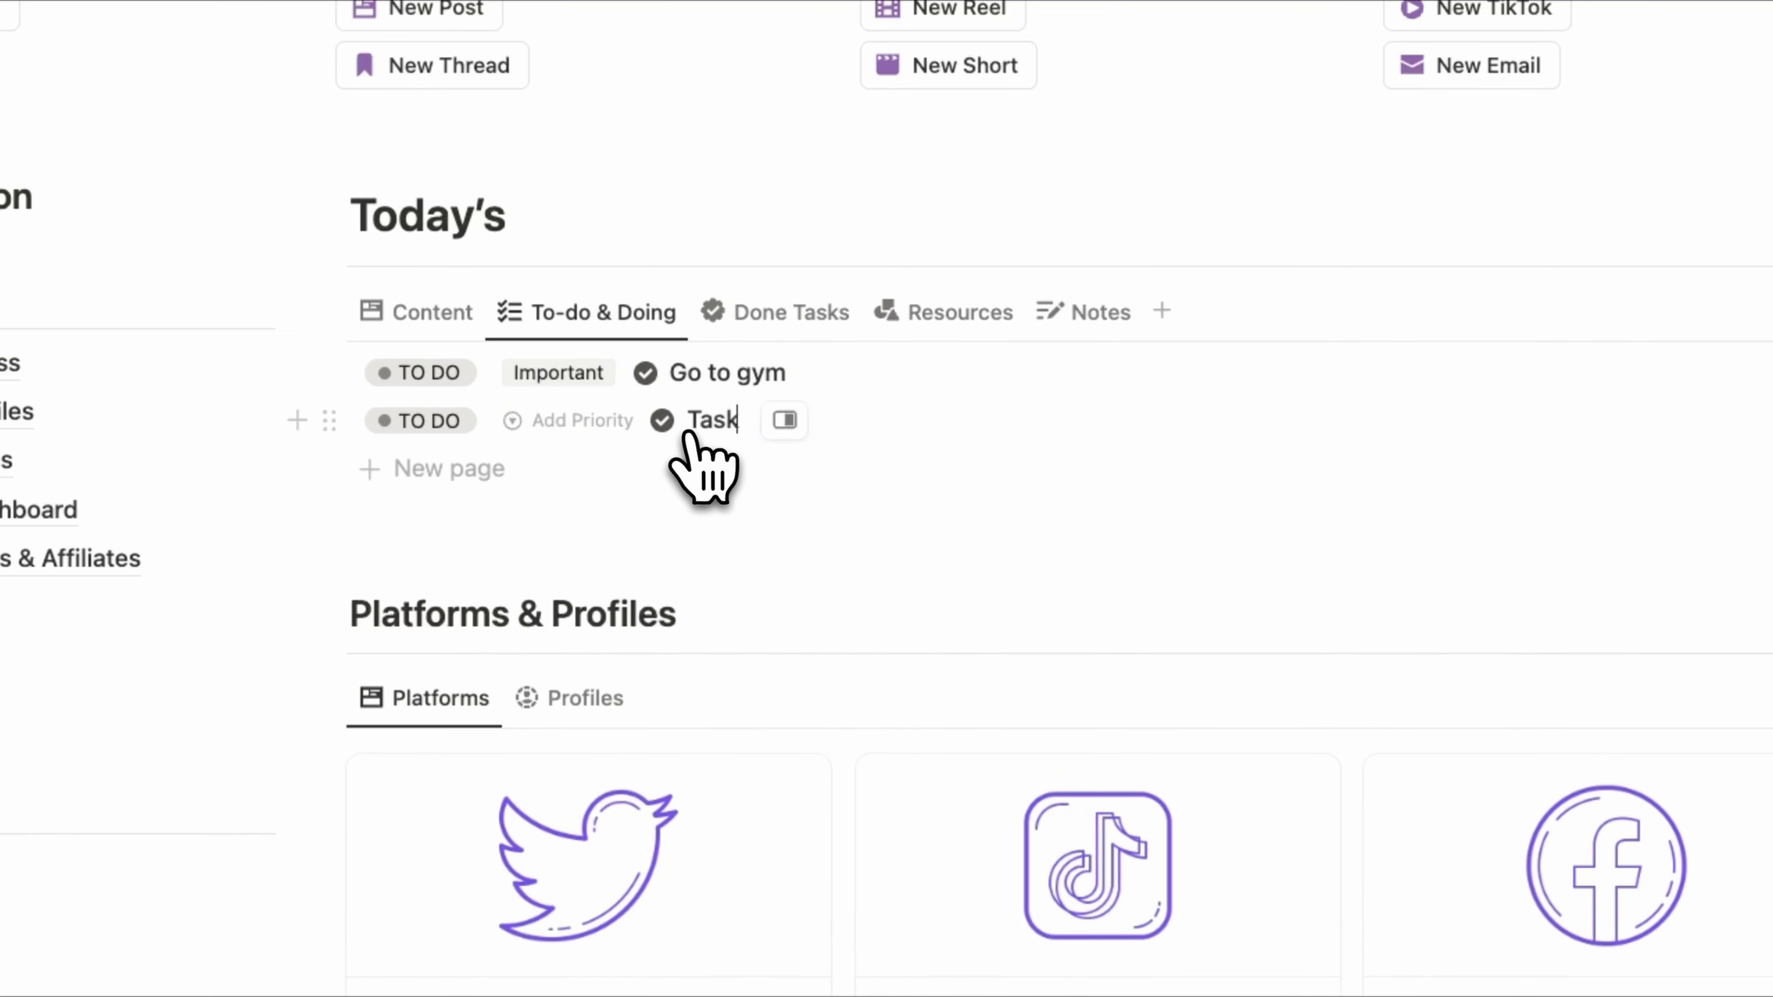
text(Pr)
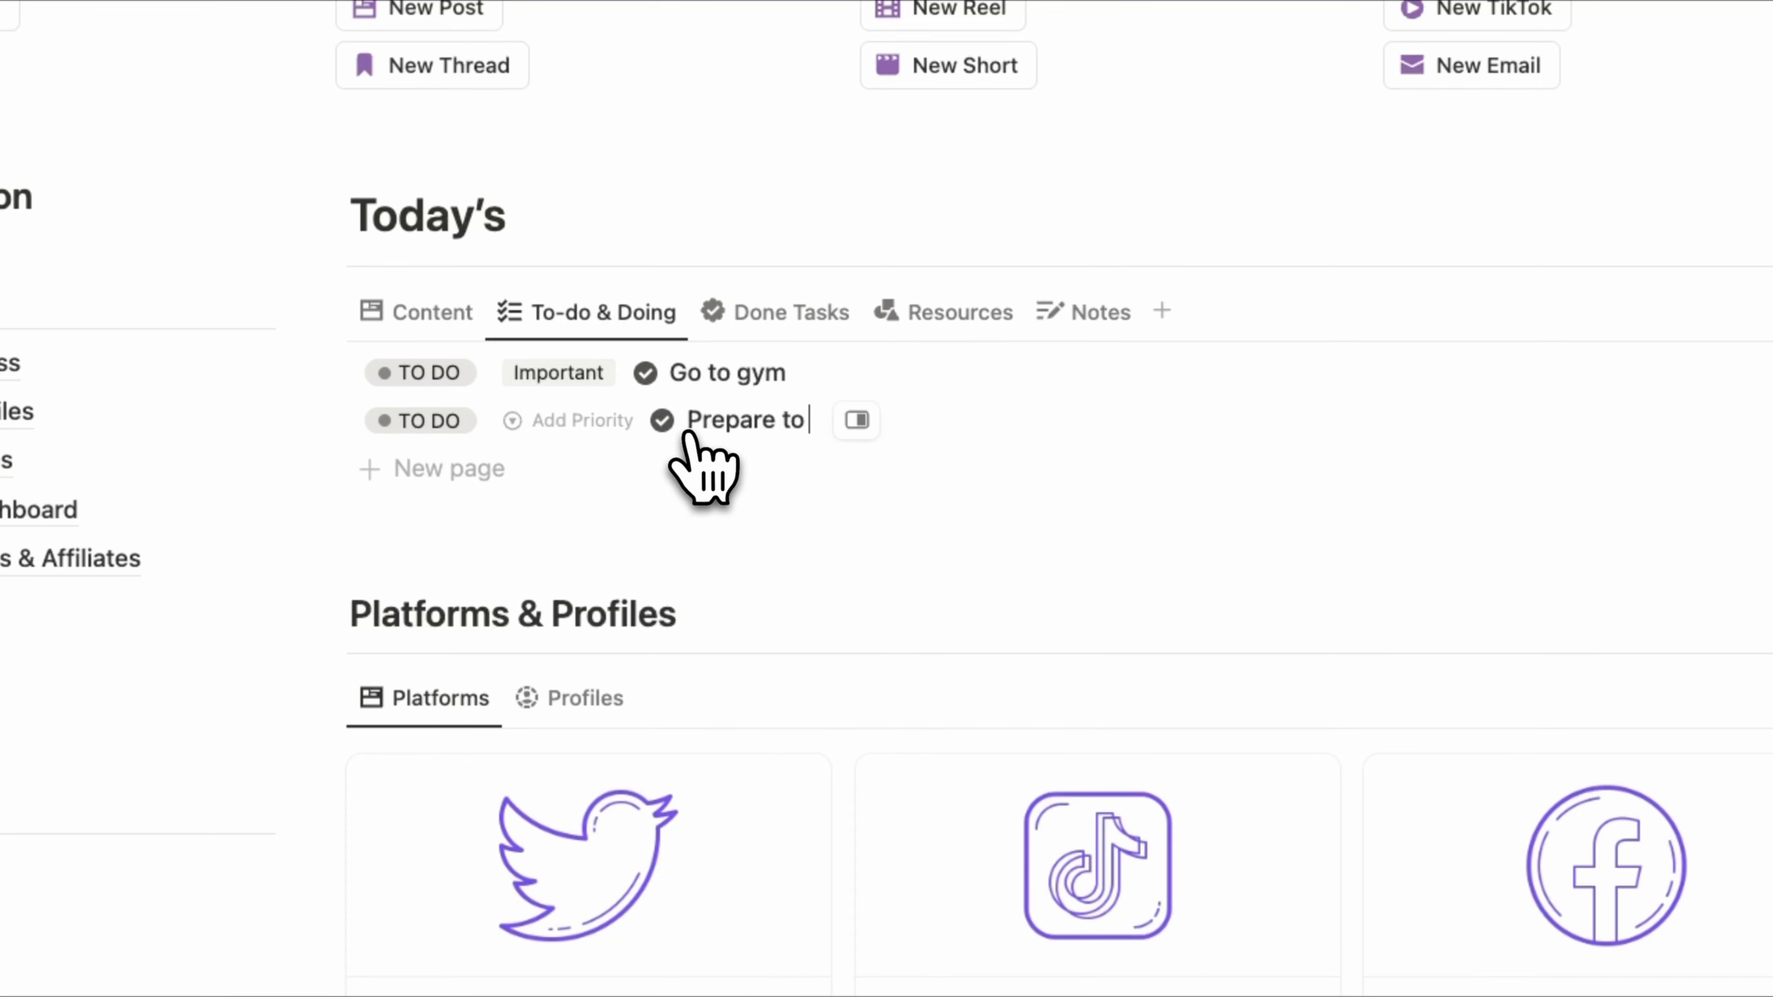
text(epare today’s meals)
click(581, 419)
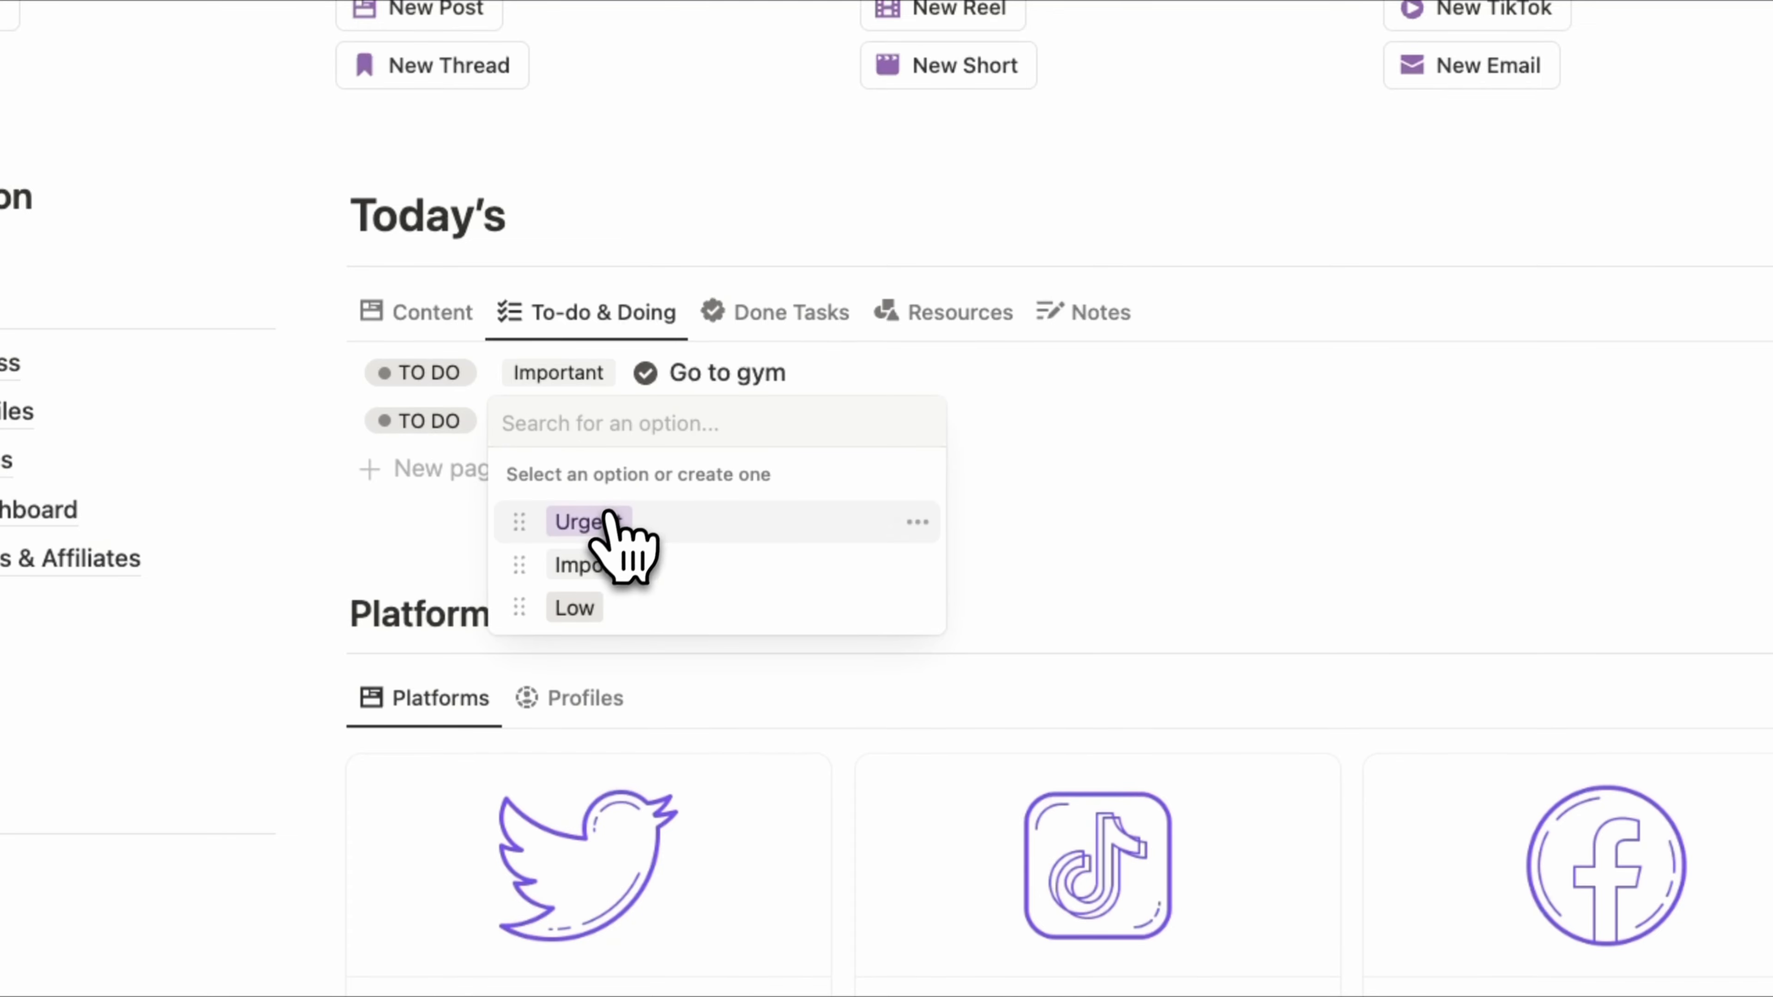
click(601, 519)
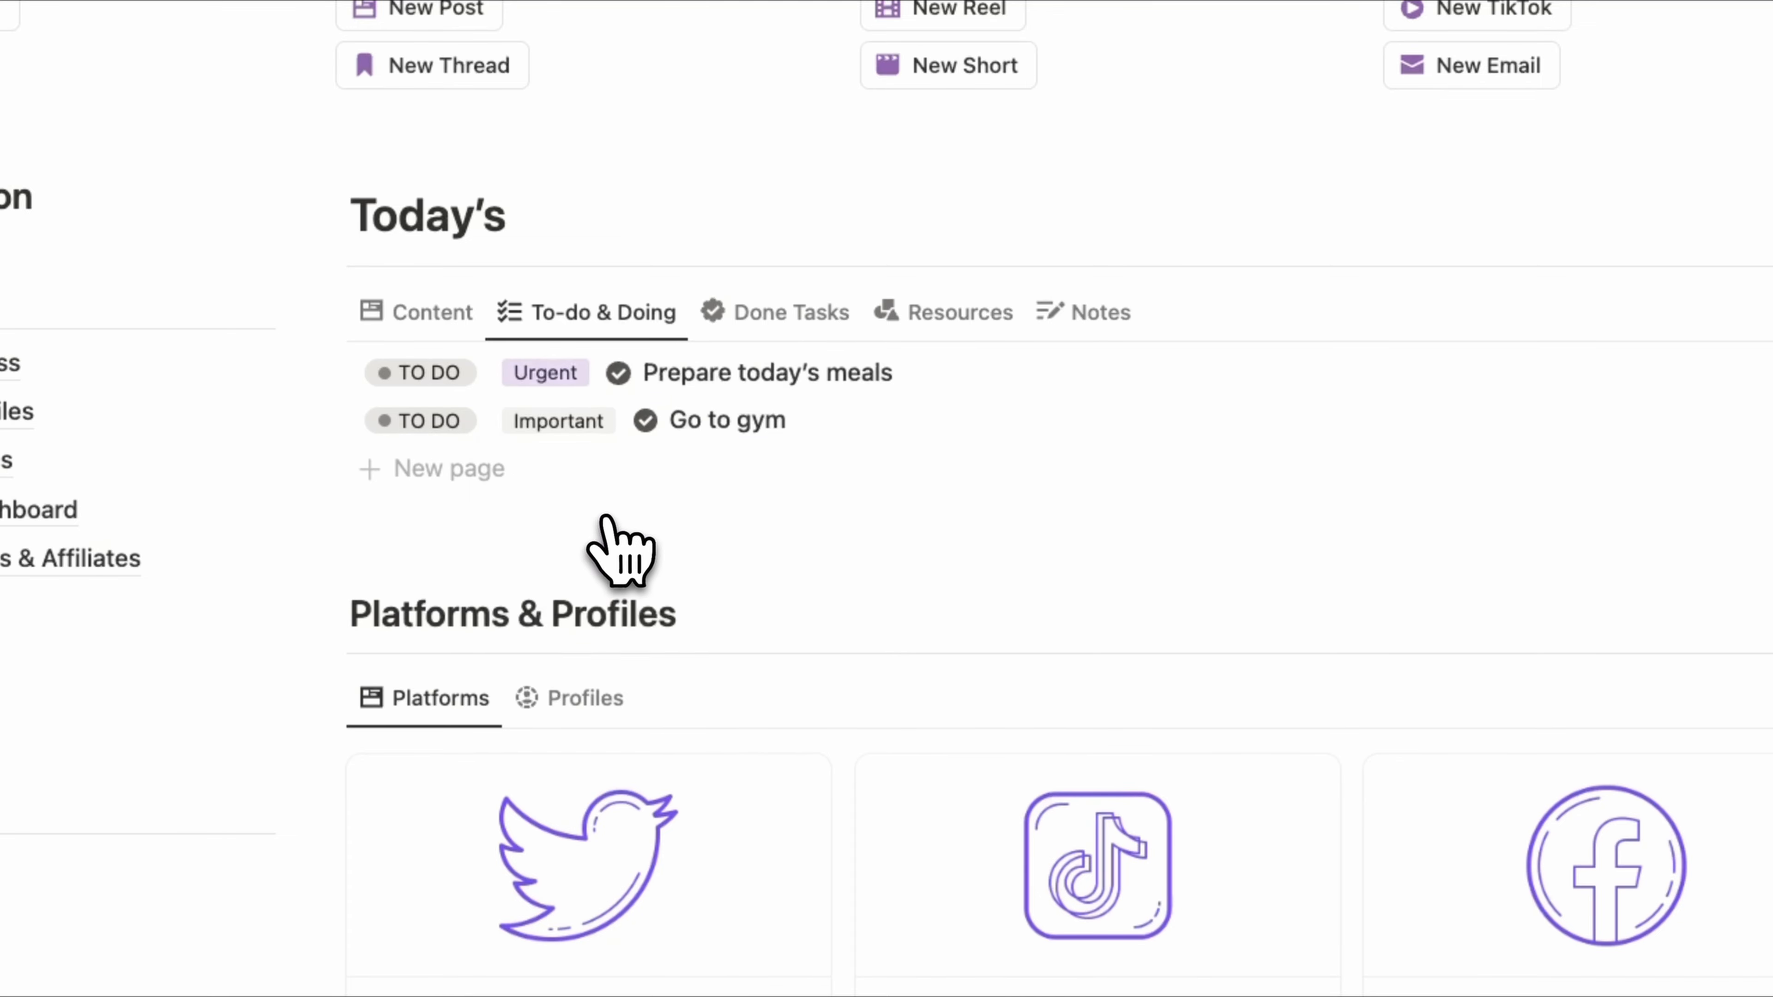
Add a task named "Publish today's content" with Low priority to today's To-do & Doing list
click(589, 468)
text(Pu)
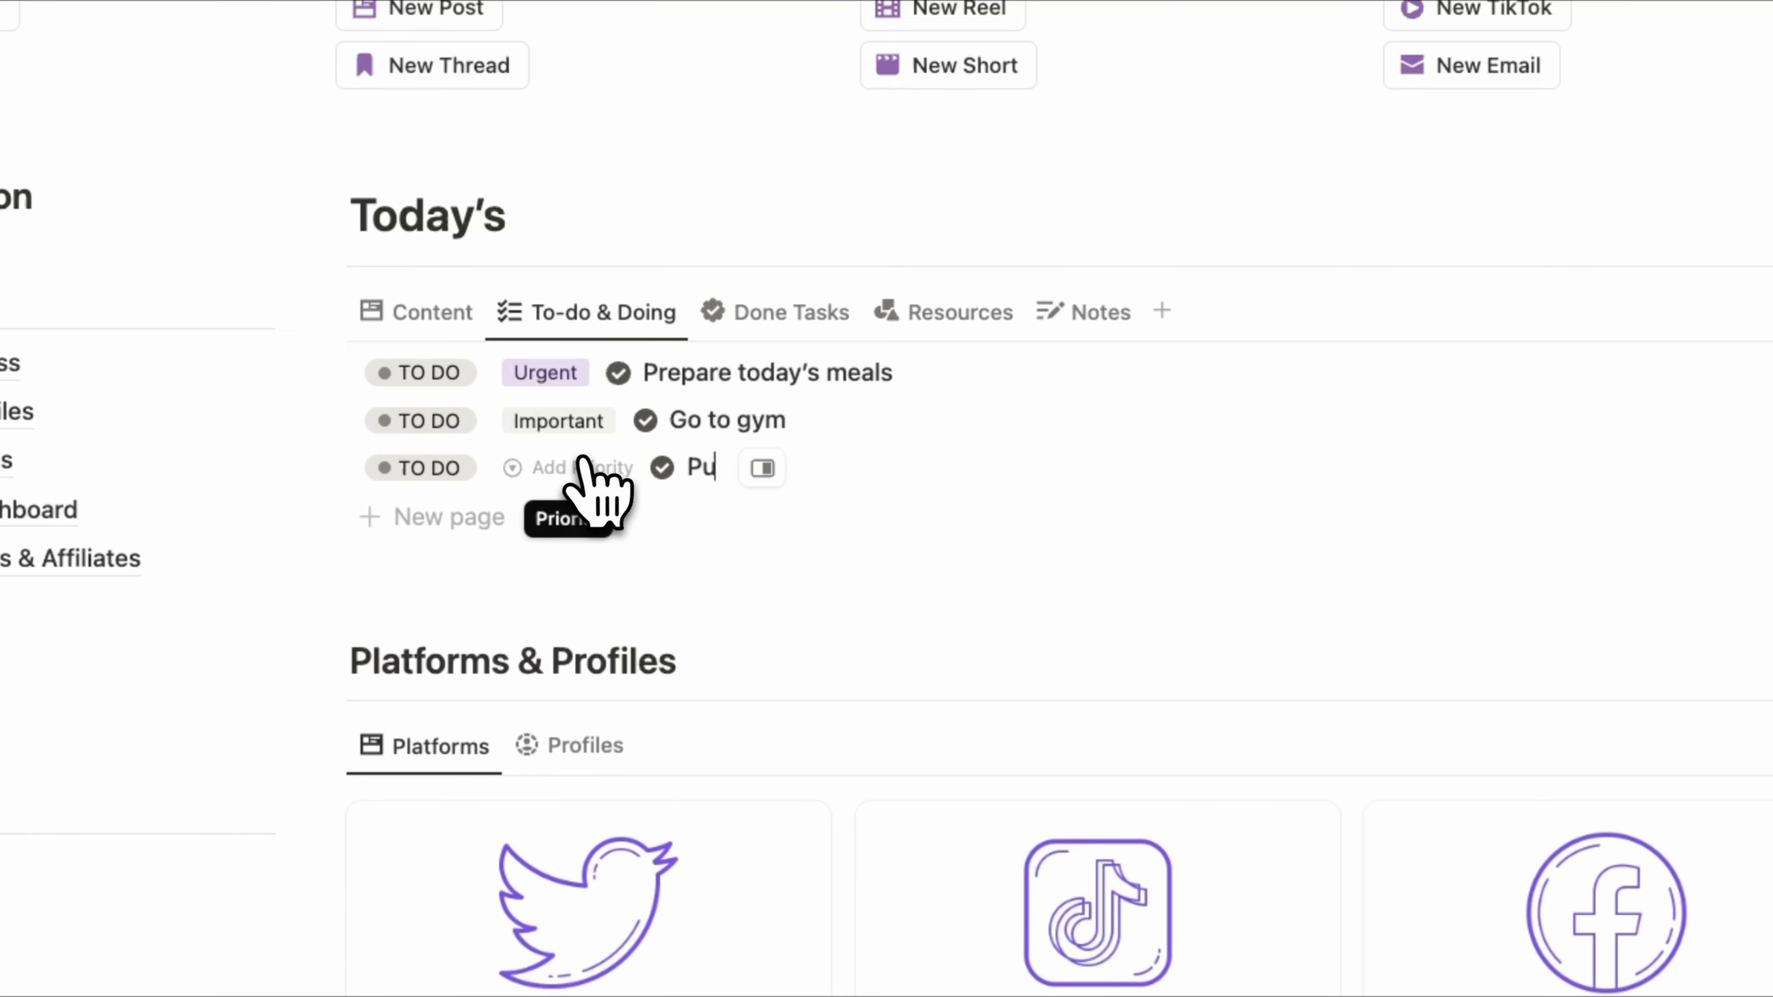
text(blish today’s content)
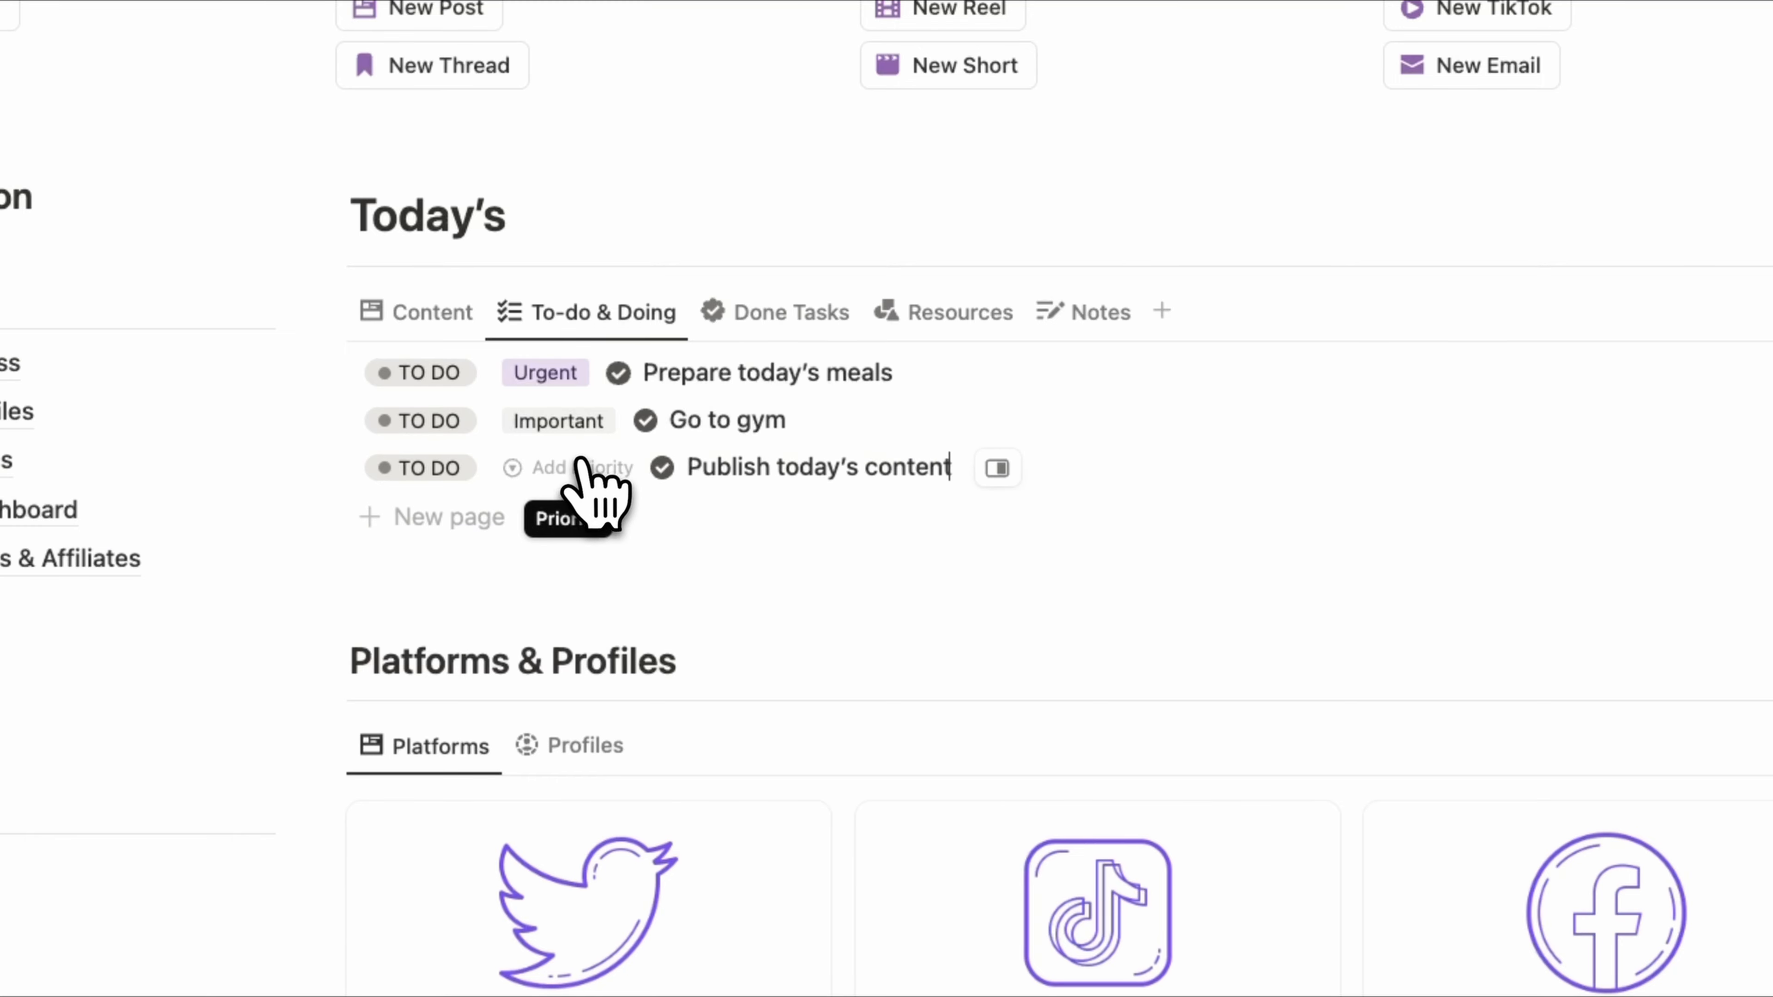
click(589, 468)
click(612, 652)
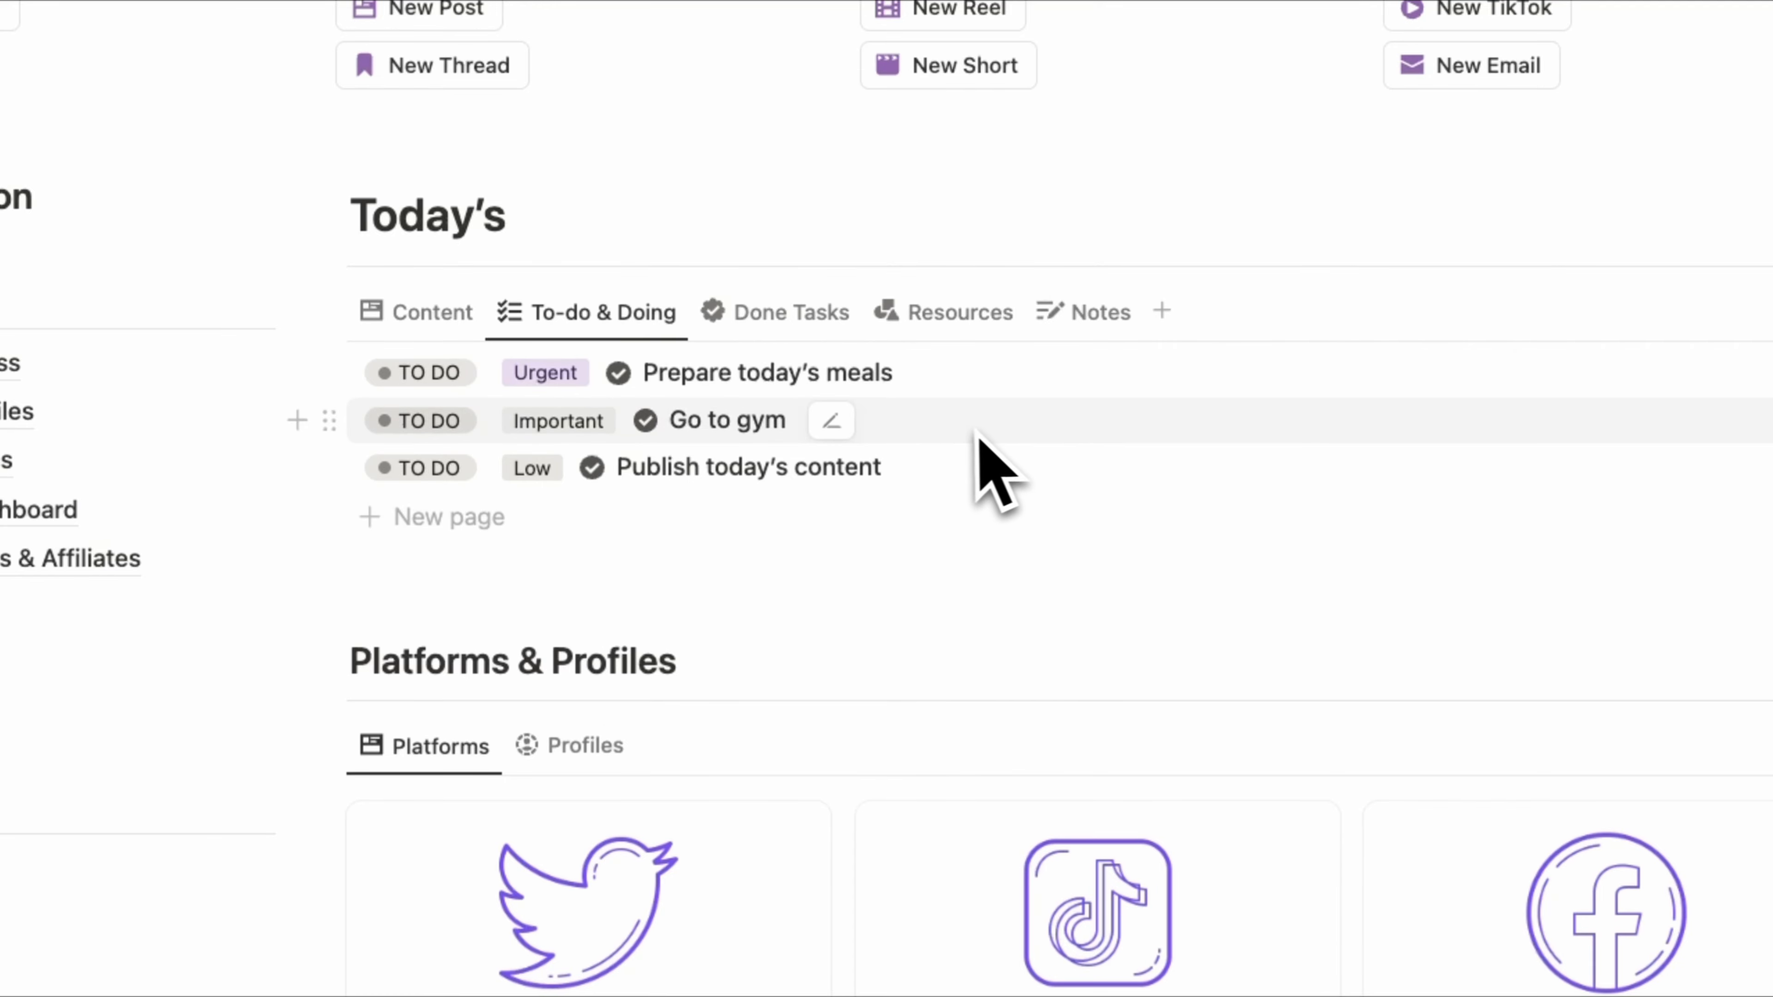
Mark the "Prepare today's meals" task as done and look at the Done Tasks view
click(419, 372)
click(422, 724)
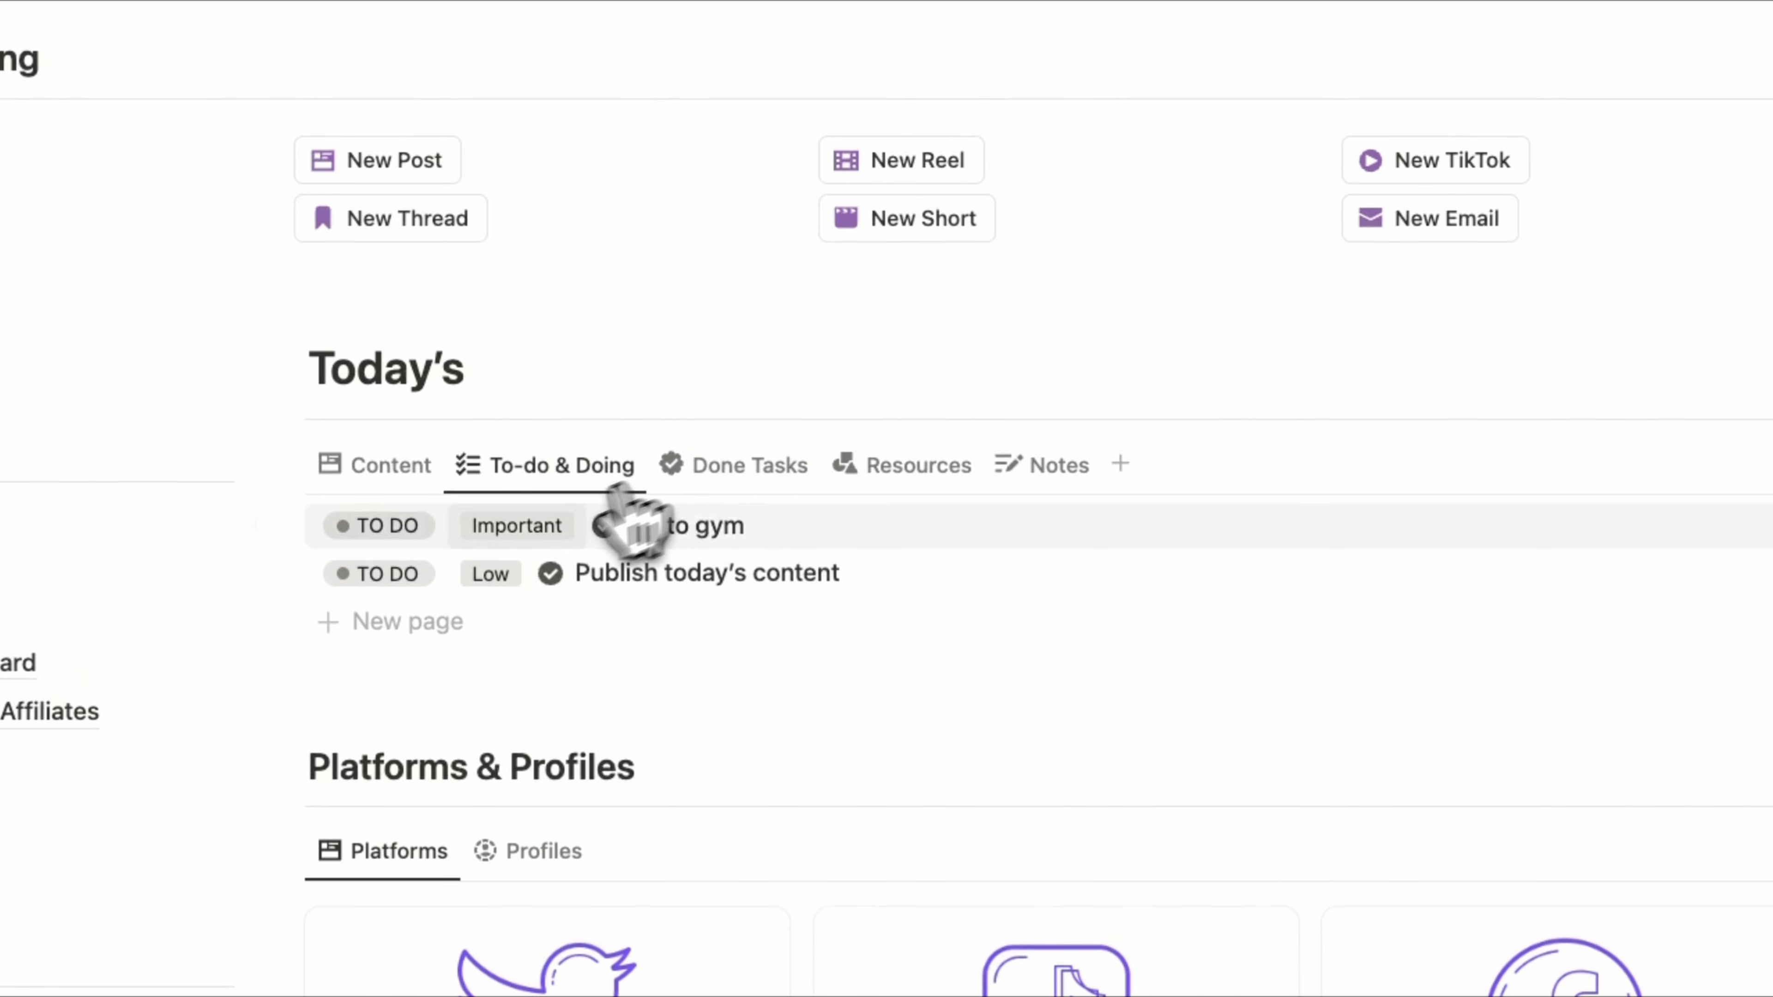
click(747, 464)
Rename today's Resources view to "Recent Resources" and check its filter rules for created time and archiving
click(943, 469)
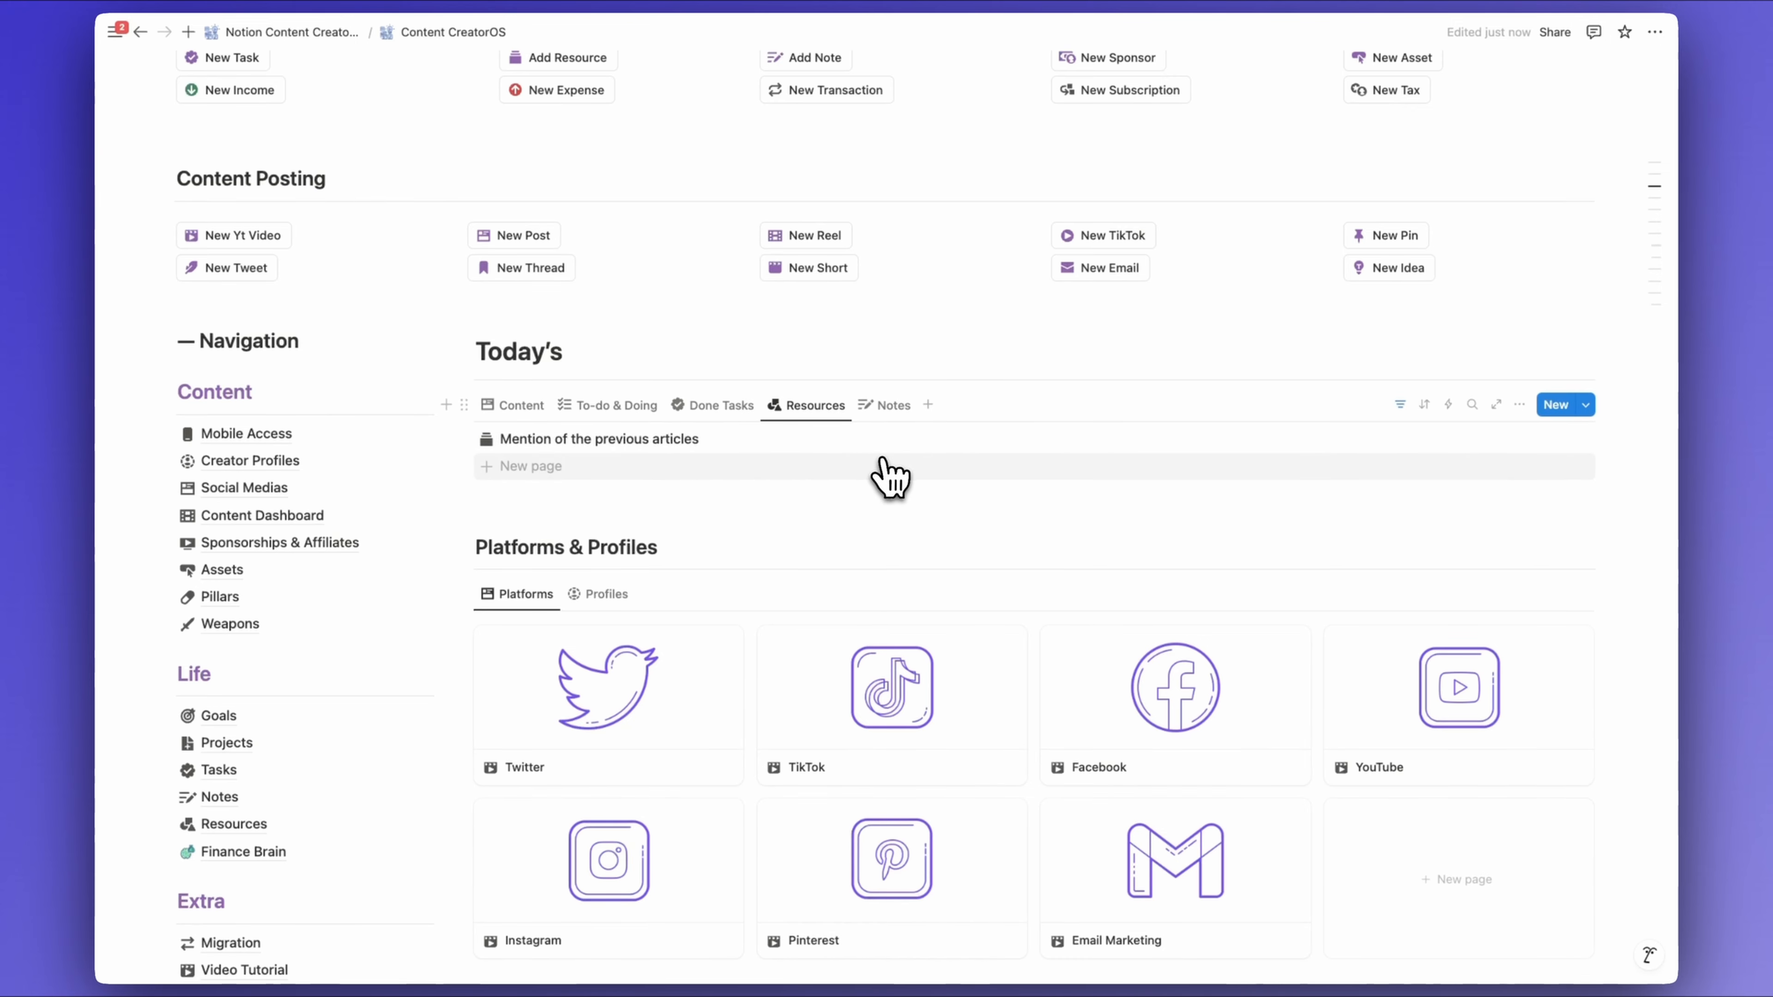
click(809, 404)
click(792, 436)
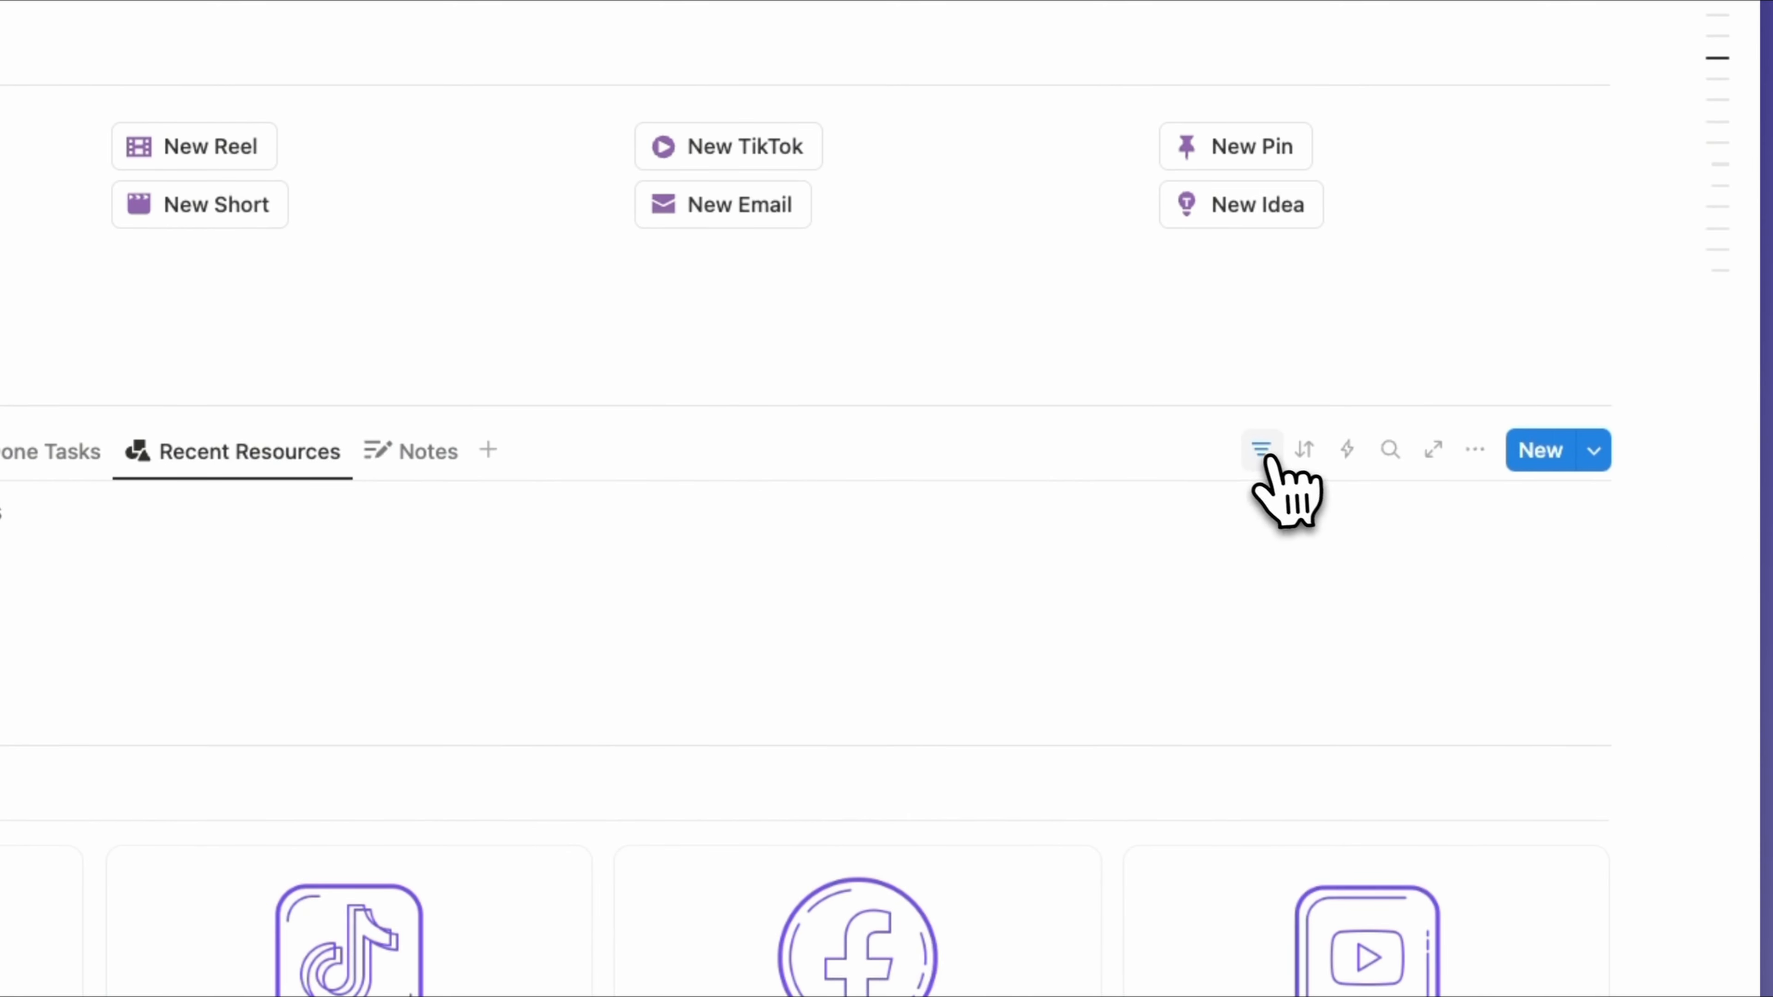
click(1261, 450)
click(403, 413)
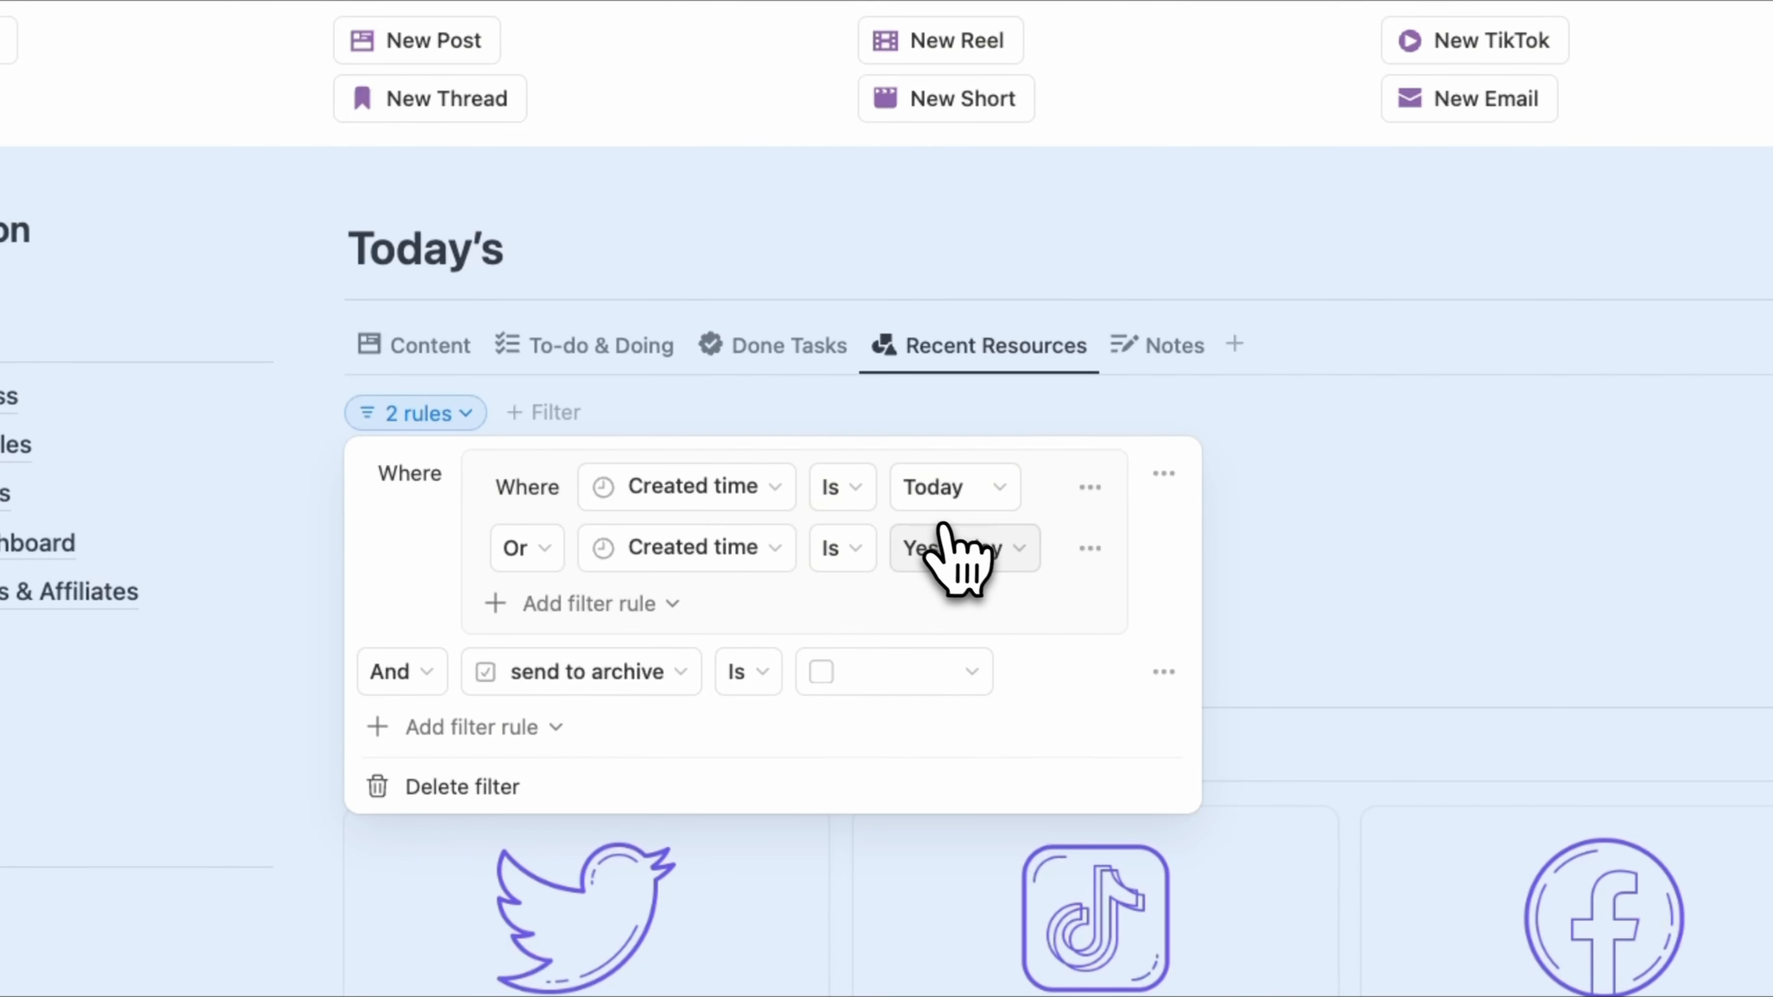
click(1261, 476)
Rename the Notes view in the Today's section to "Recent Notes"
click(428, 479)
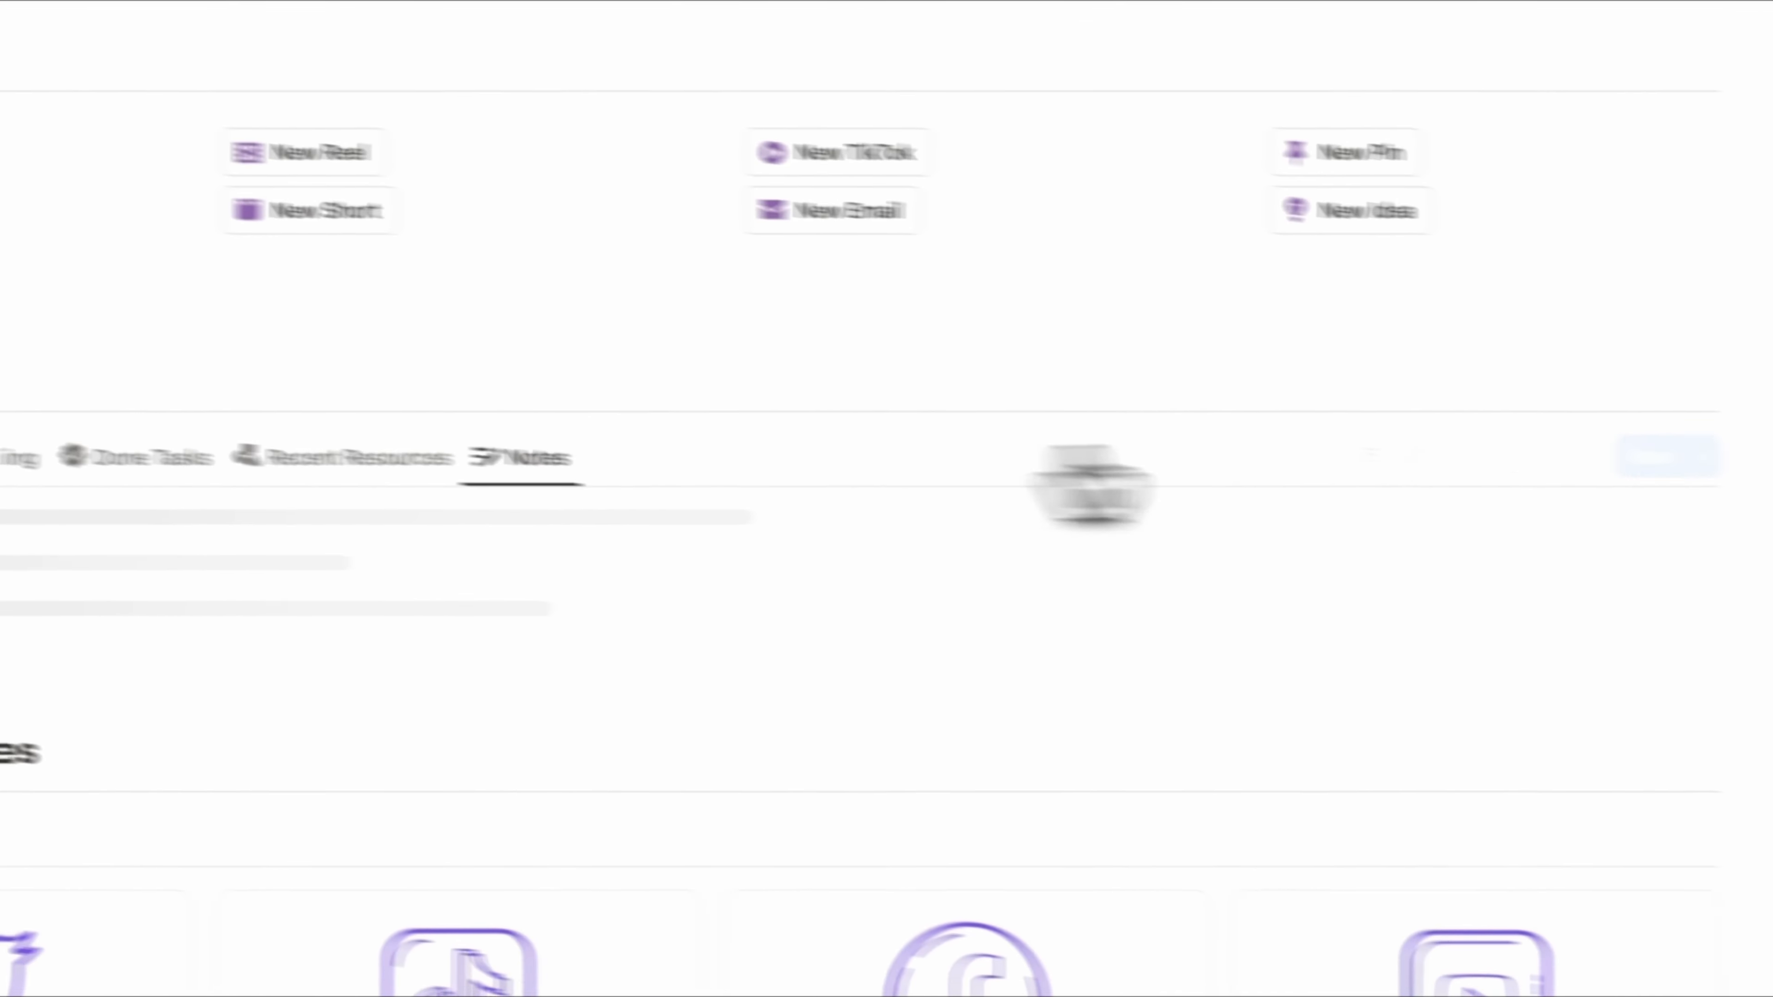
scroll(1721, 628, down, 5)
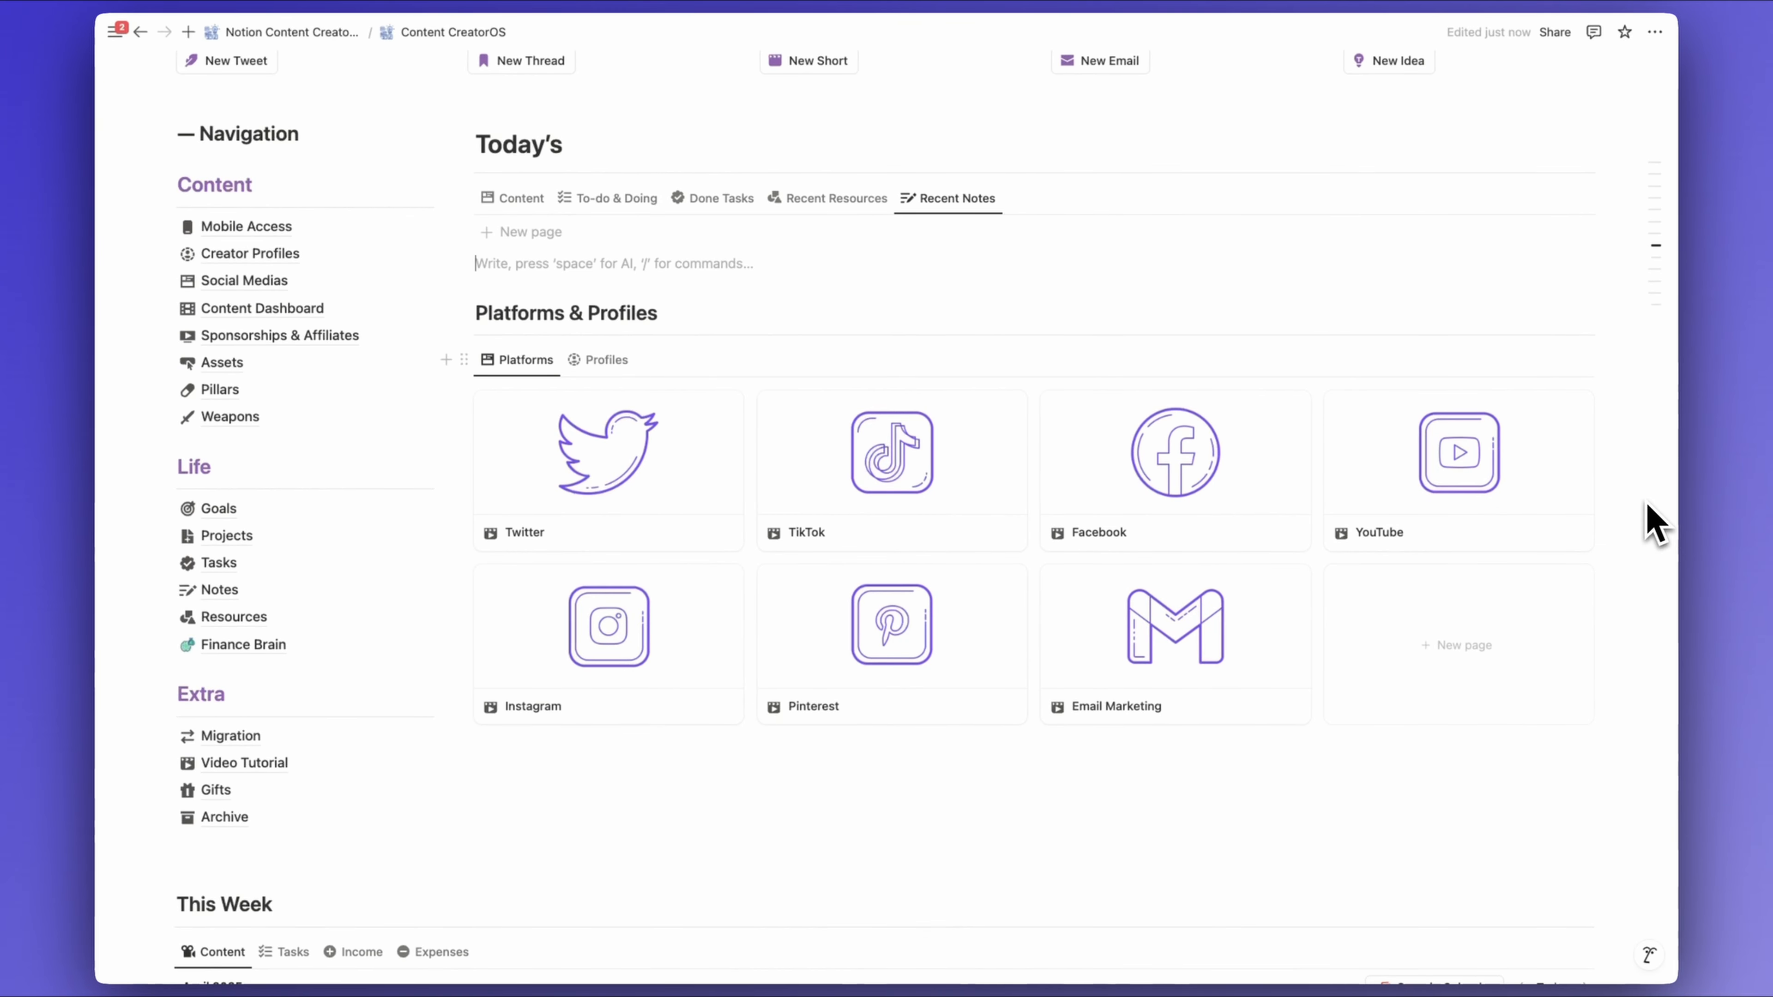
In the YouTube platform's weekly content calendar, move "How to build a school planner in 2025" to Sunday, April 20
click(1417, 494)
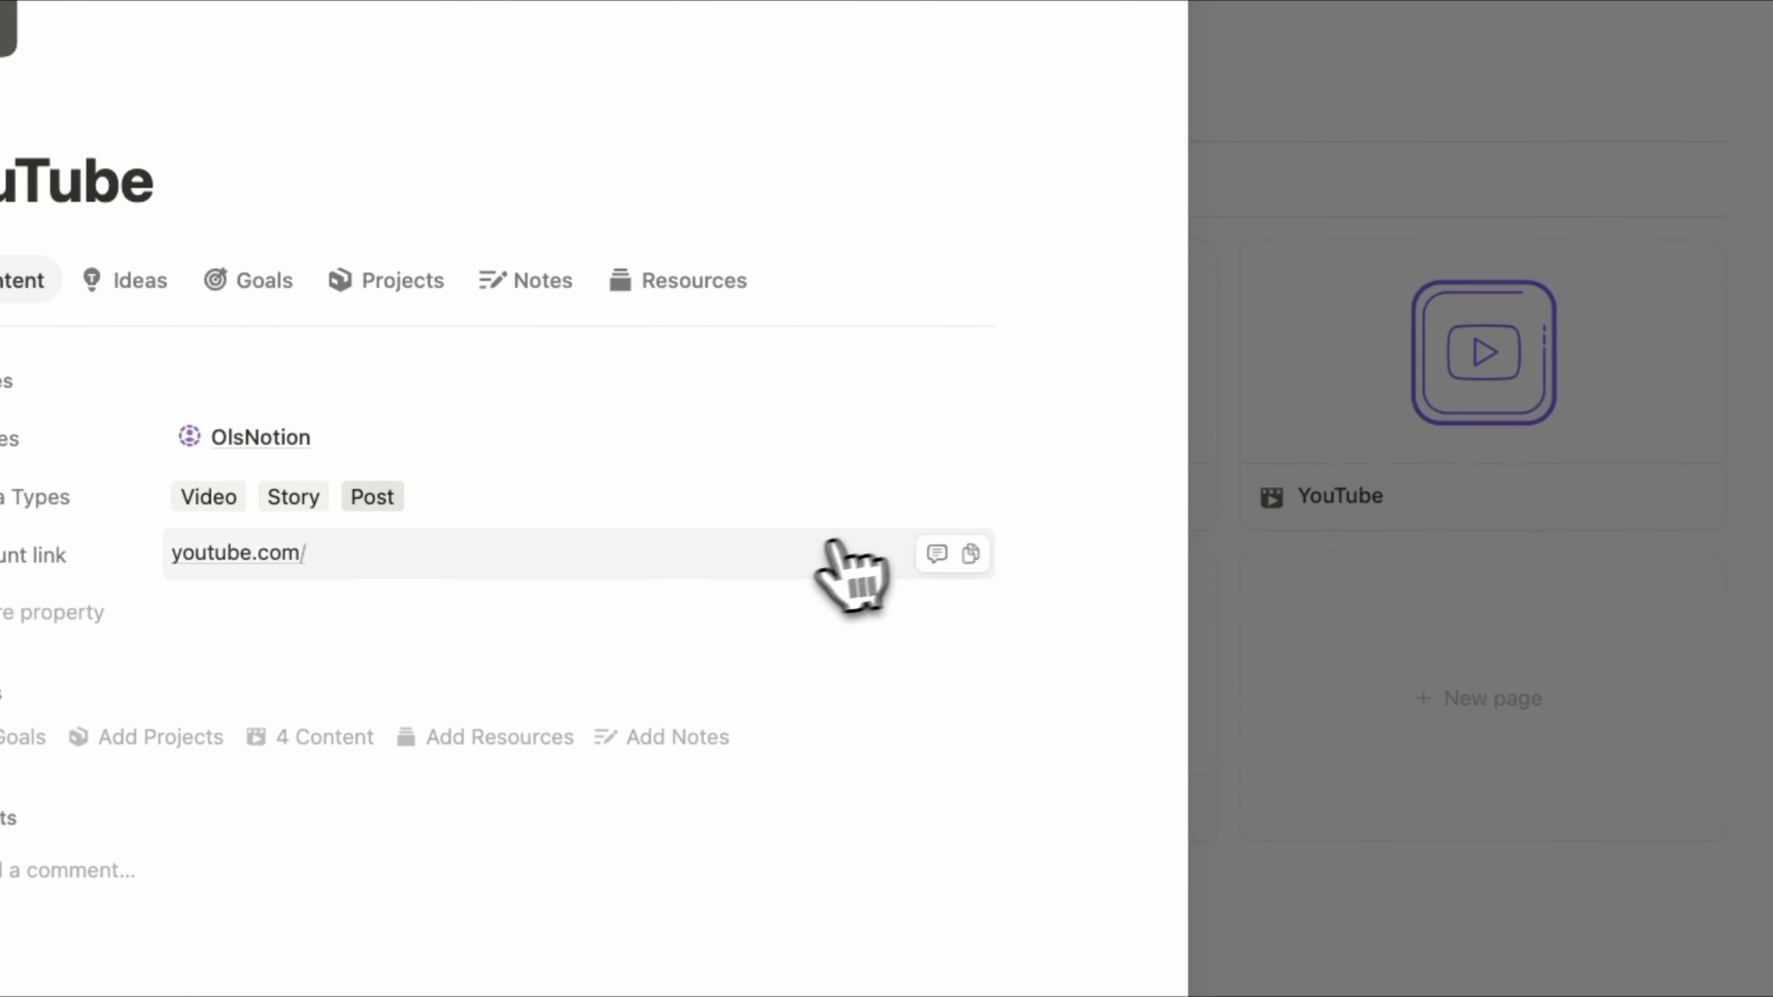
scroll(852, 573, down, 5)
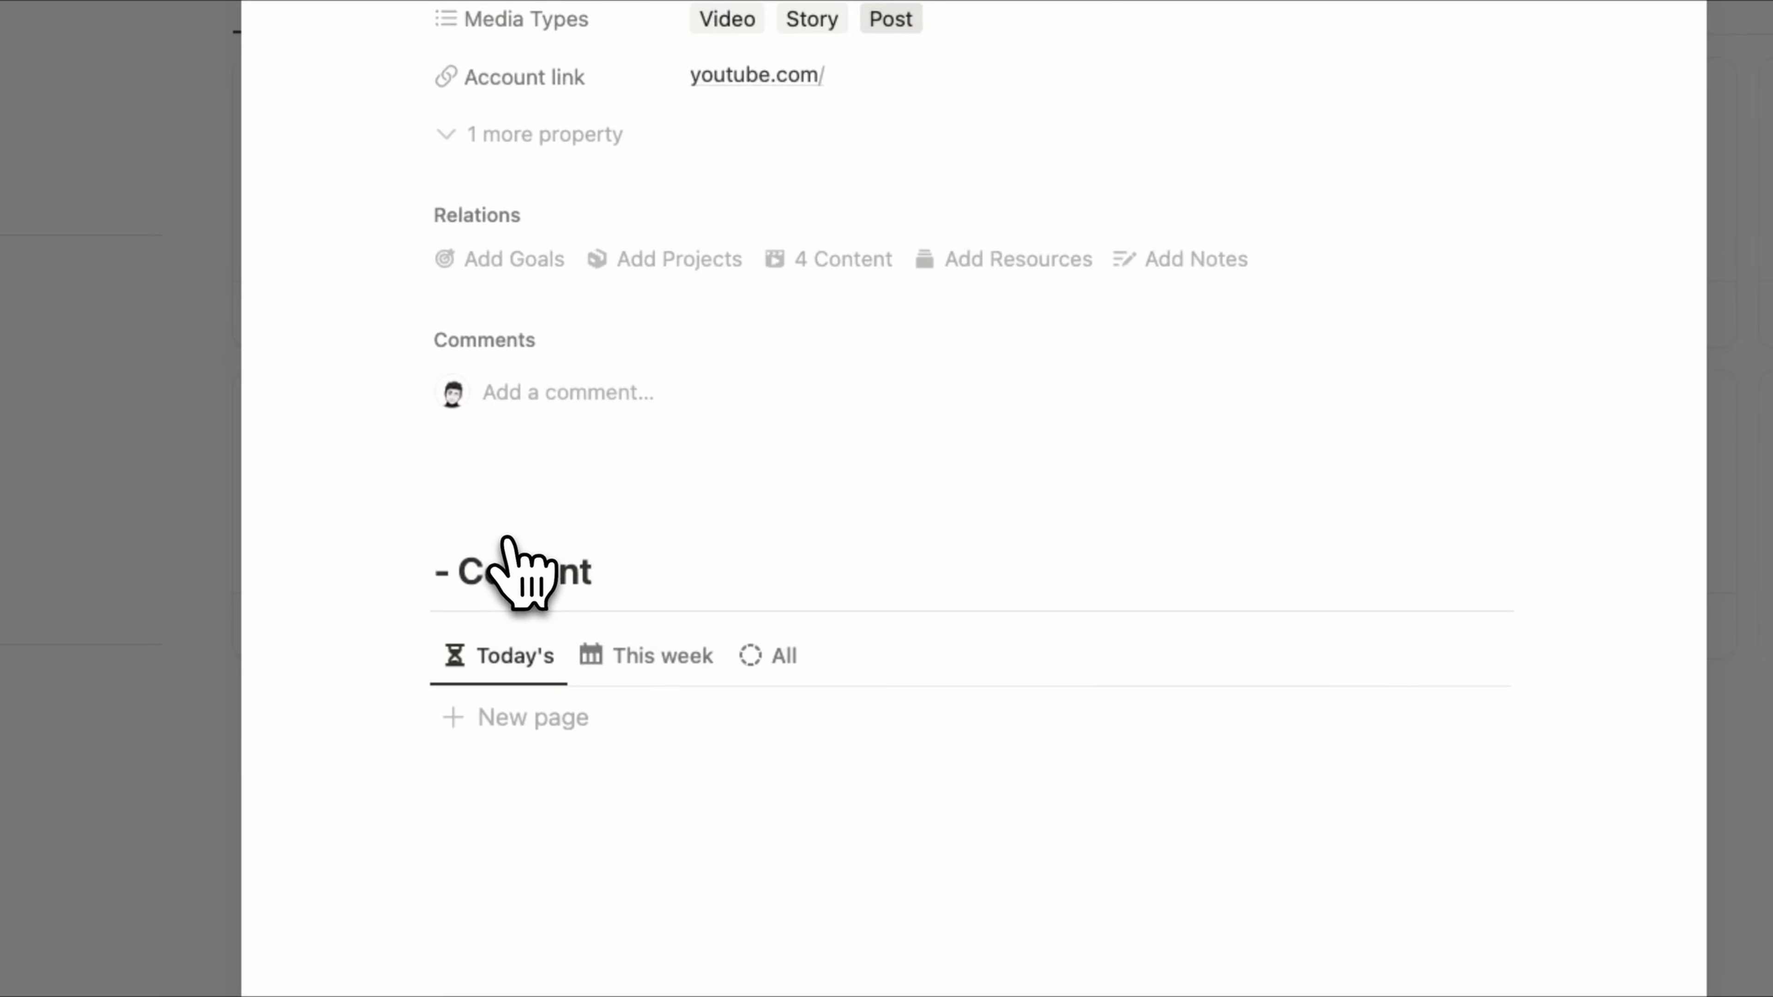
click(653, 659)
scroll(1014, 612, down, 5)
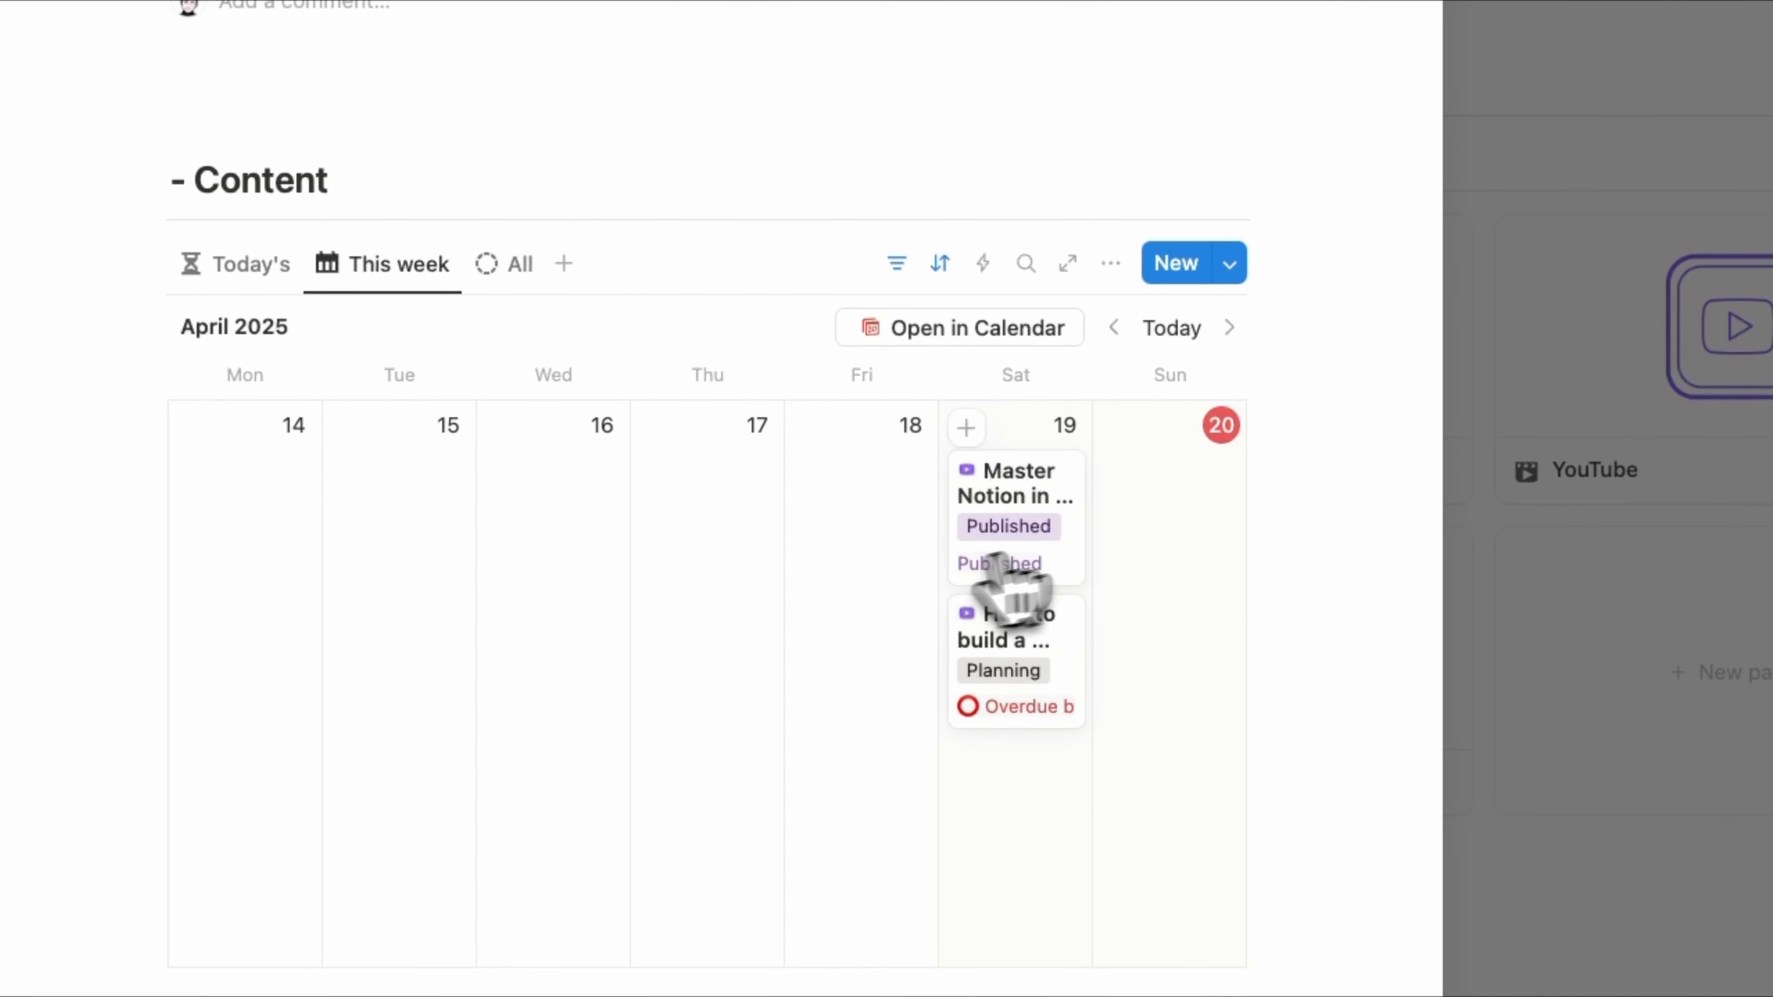
drag(1298, 528, 1297, 532)
drag(1032, 688, 1147, 586)
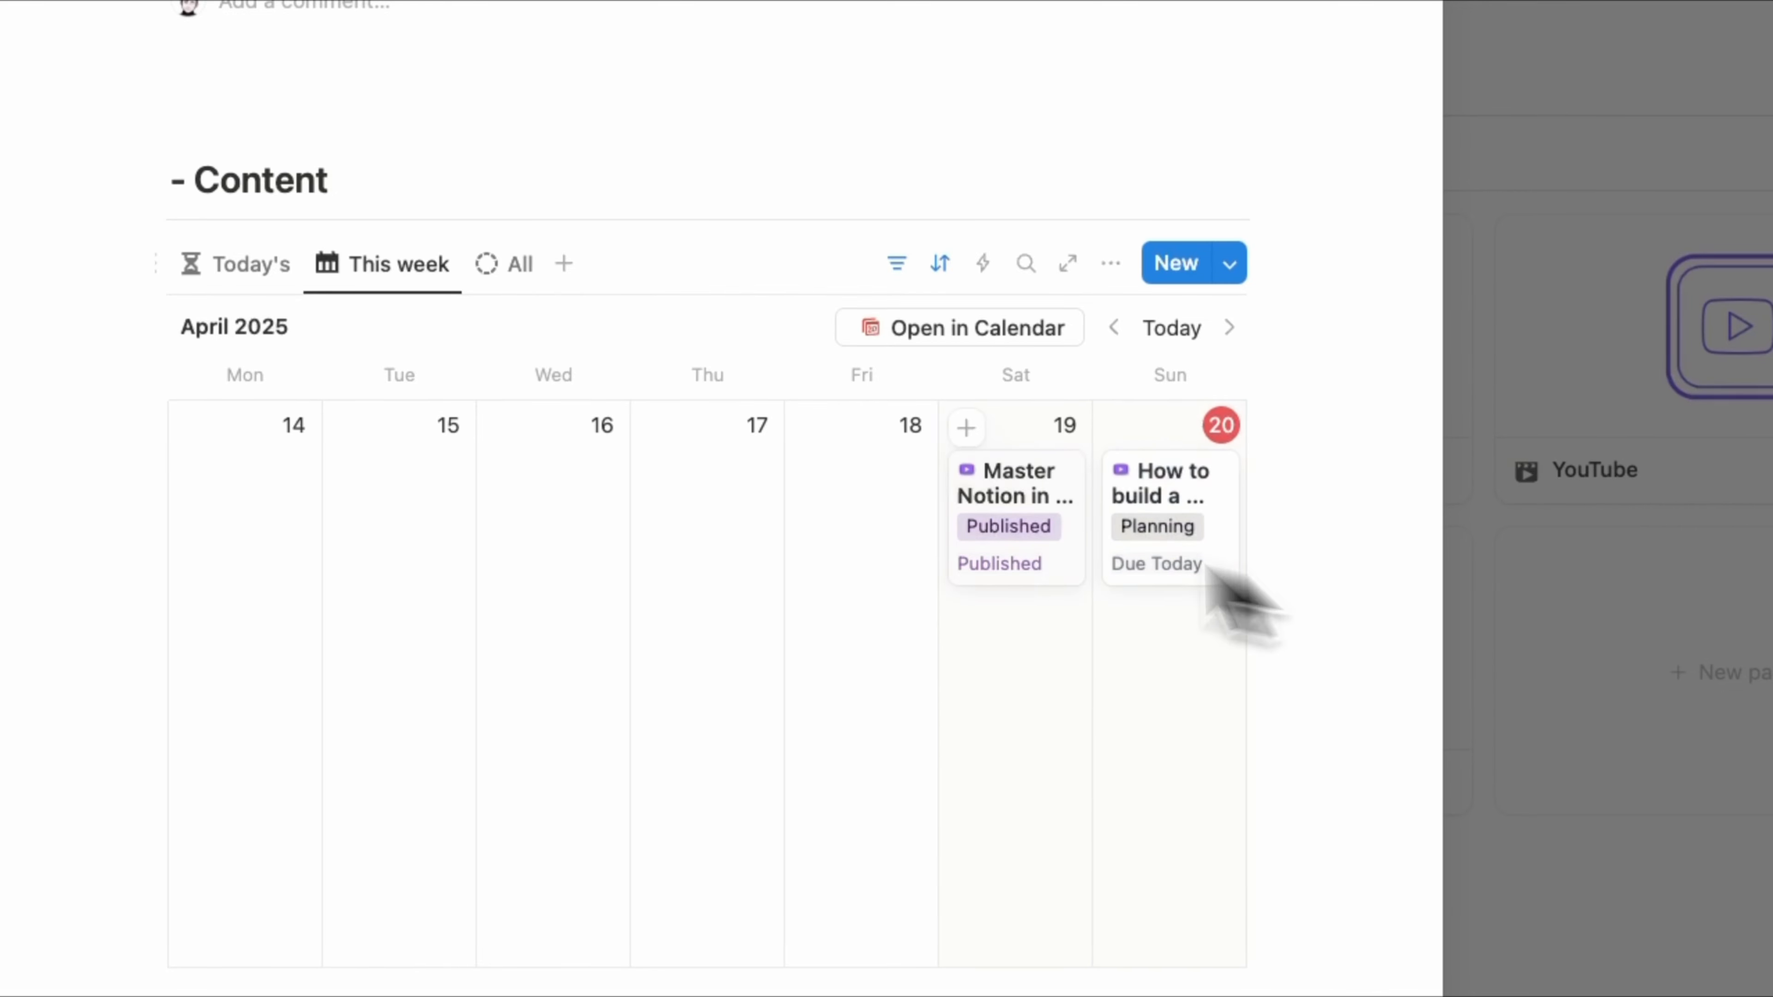
Examine all content listed on the YouTube page, along with its Ideas, Goals and Projects sections
click(516, 264)
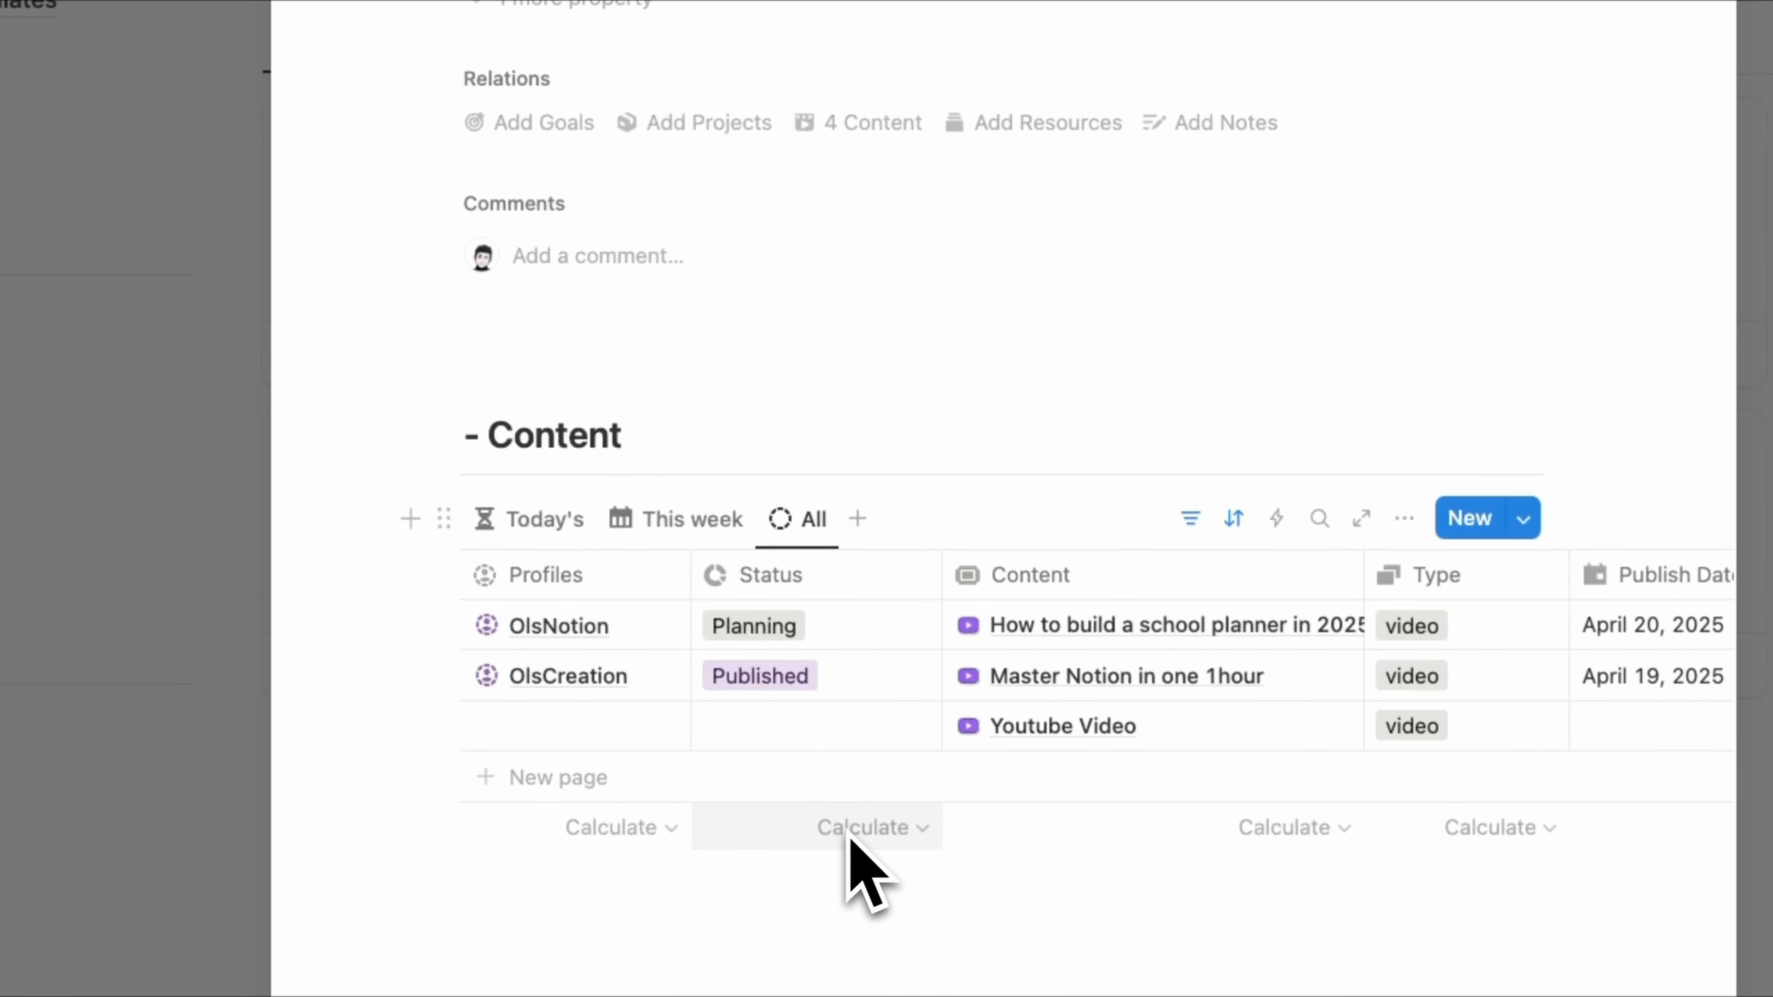
scroll(848, 829, up, 4)
scroll(725, 433, down, 4)
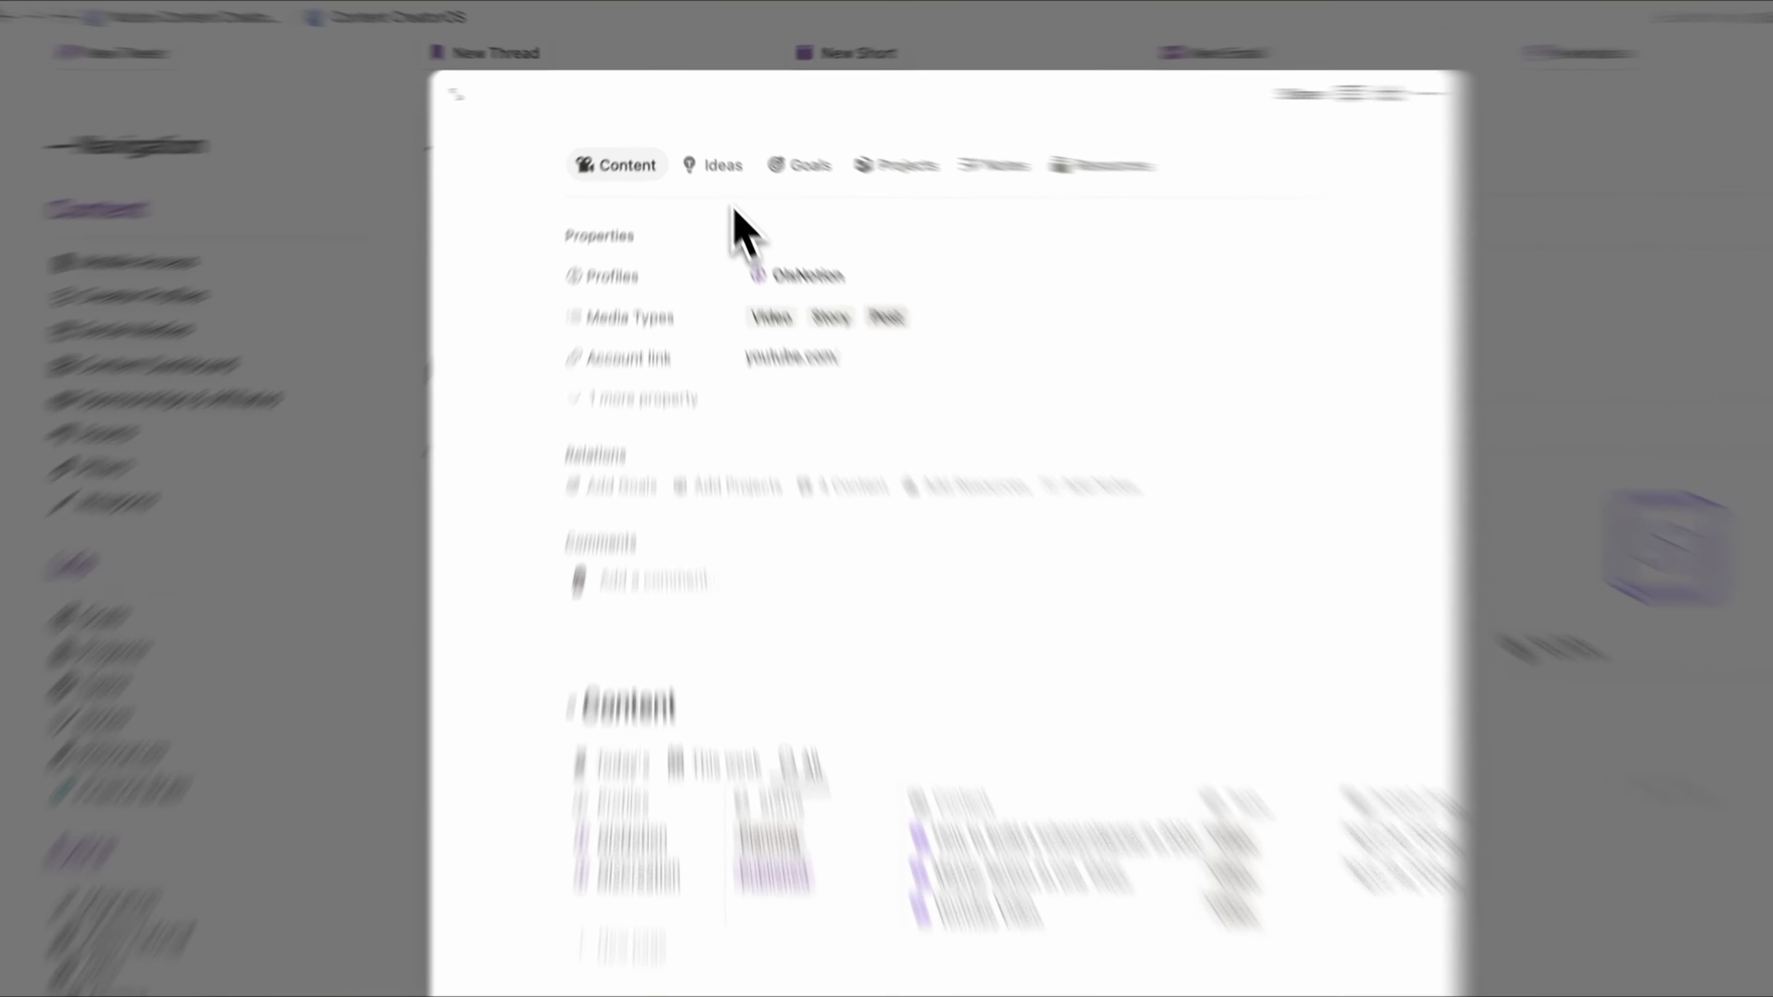
click(703, 149)
click(769, 252)
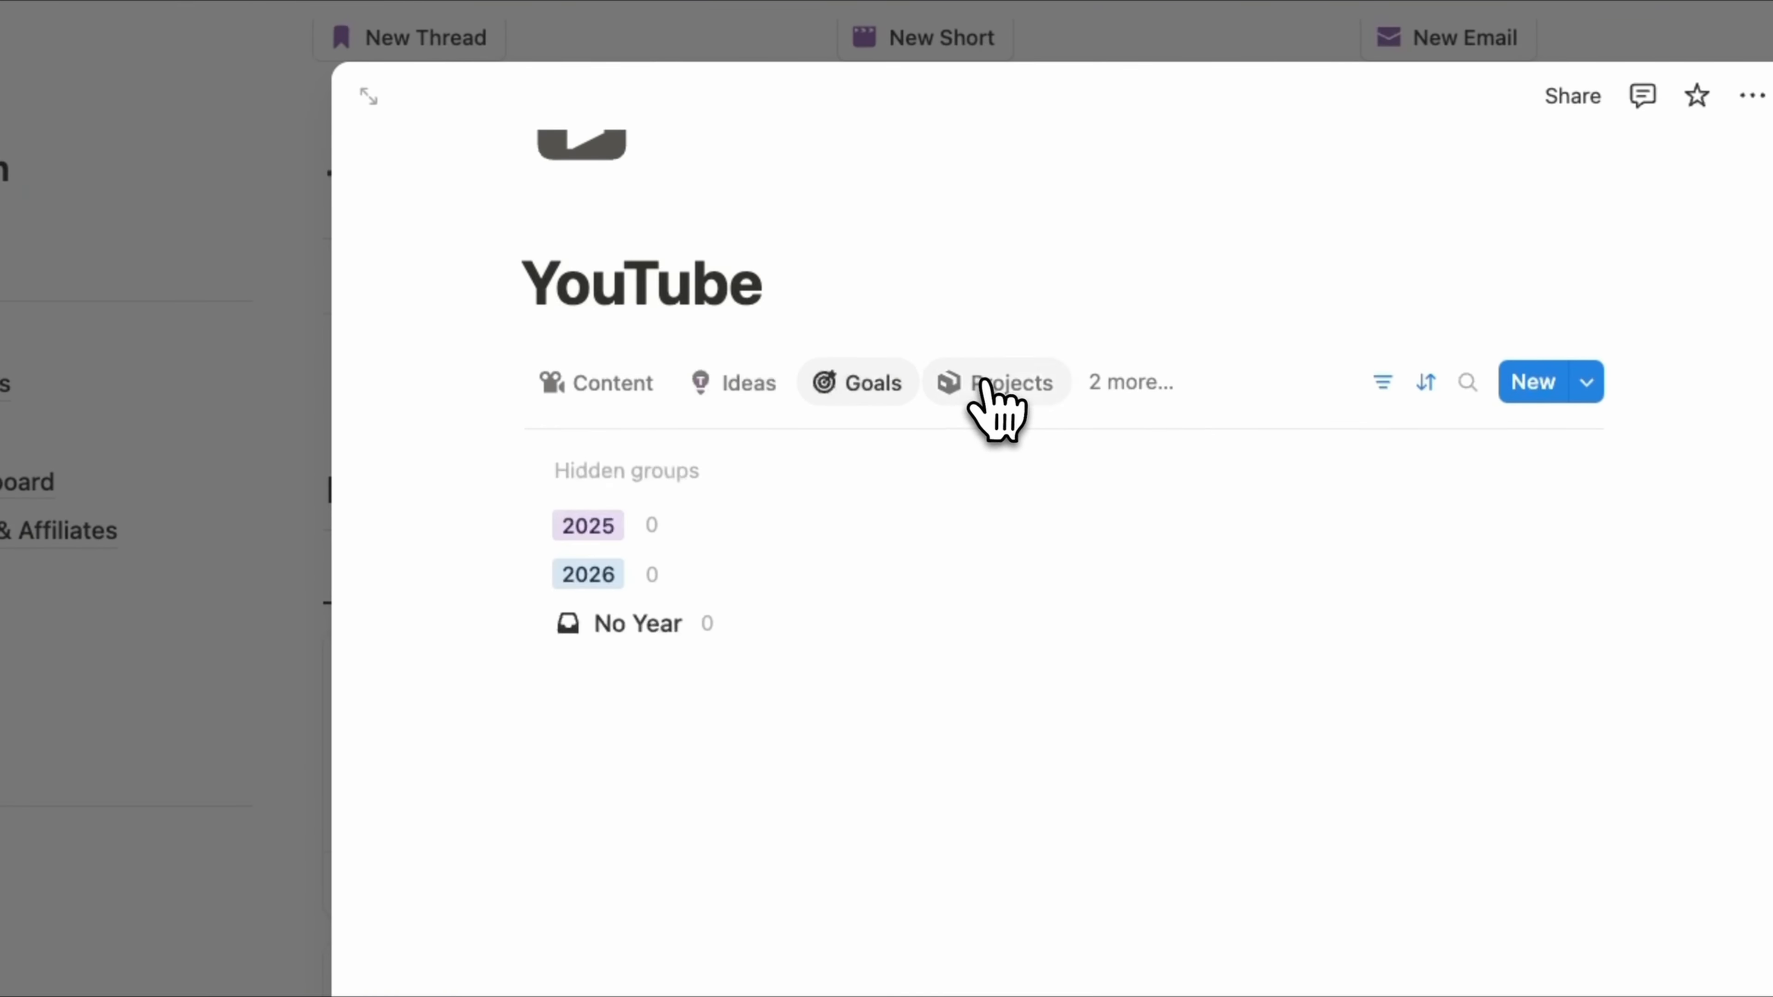
click(984, 383)
click(609, 396)
scroll(990, 365, up, 5)
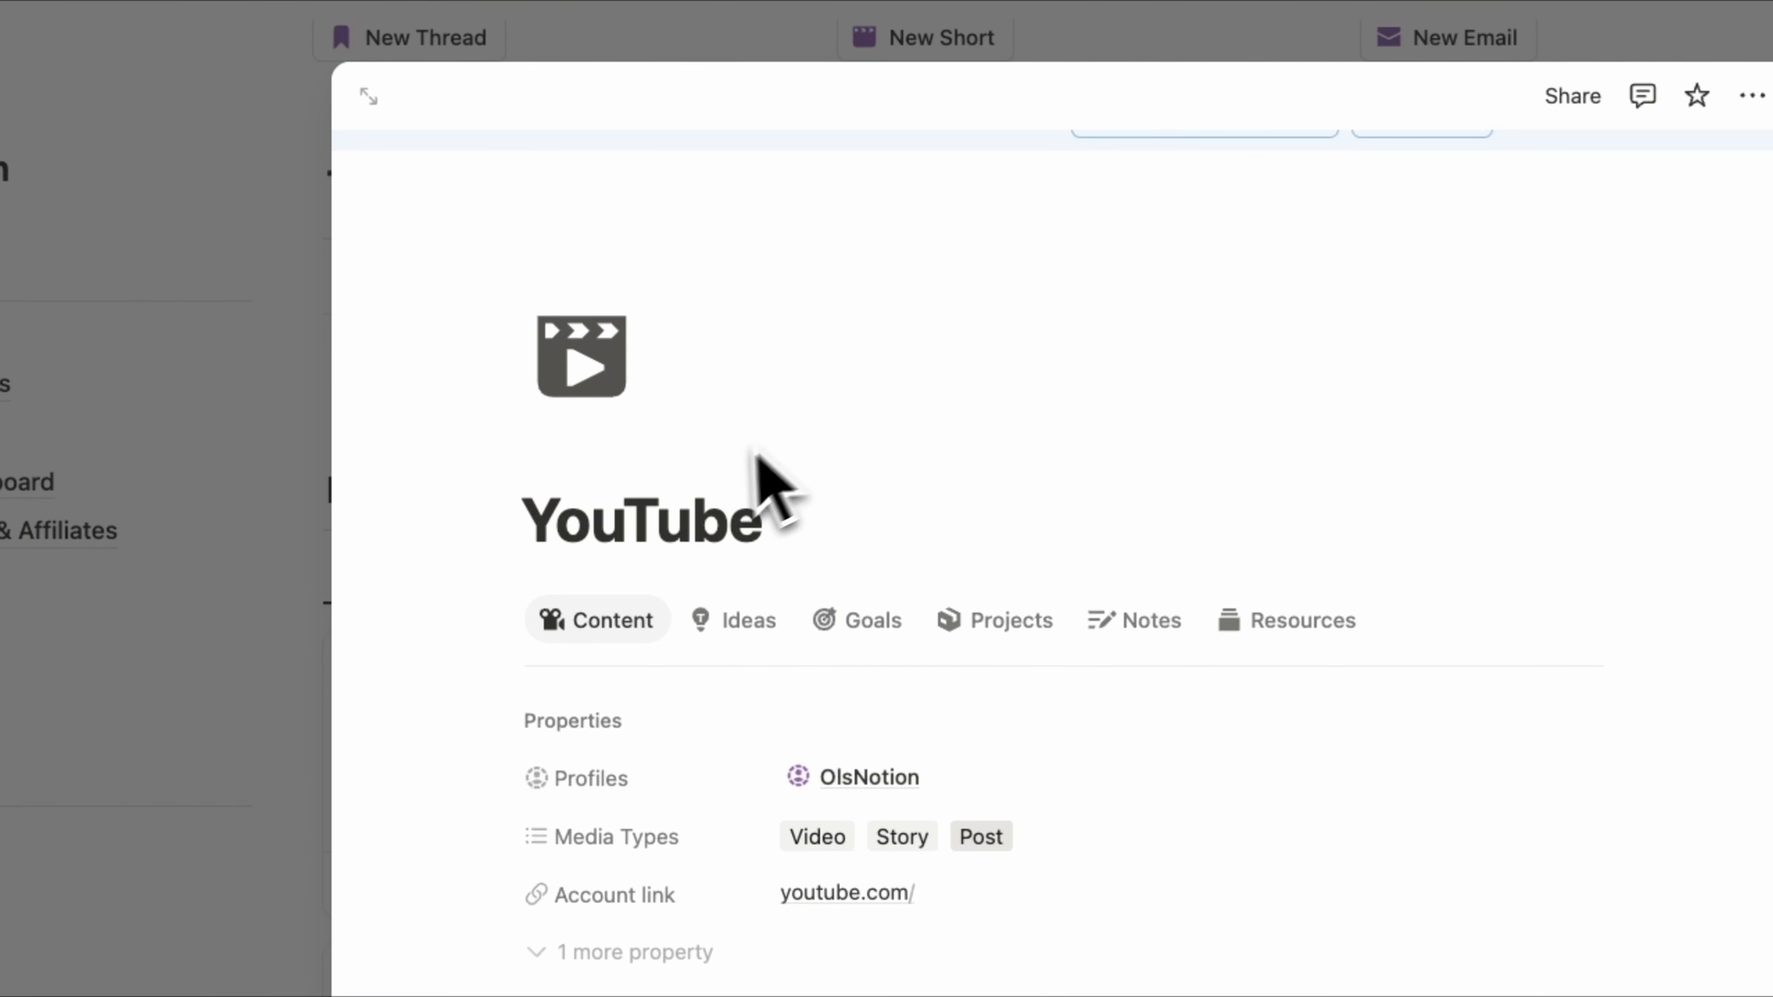
scroll(817, 656, down, 5)
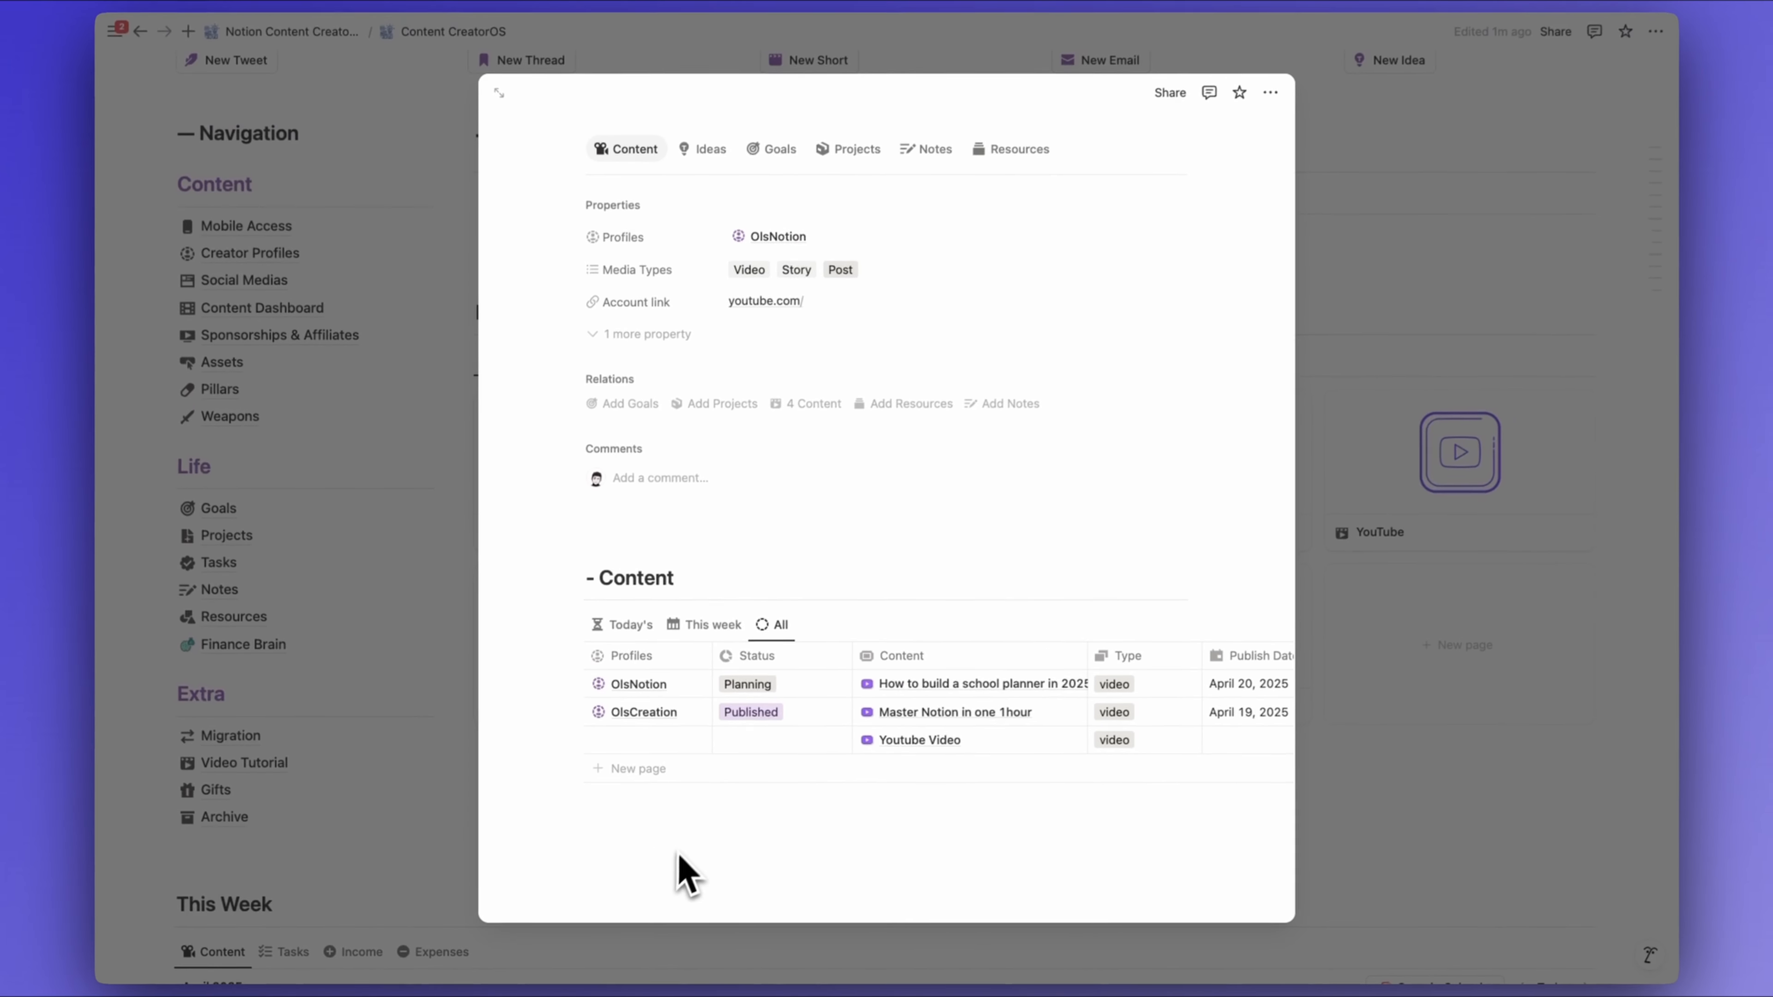
scroll(726, 671, up, 3)
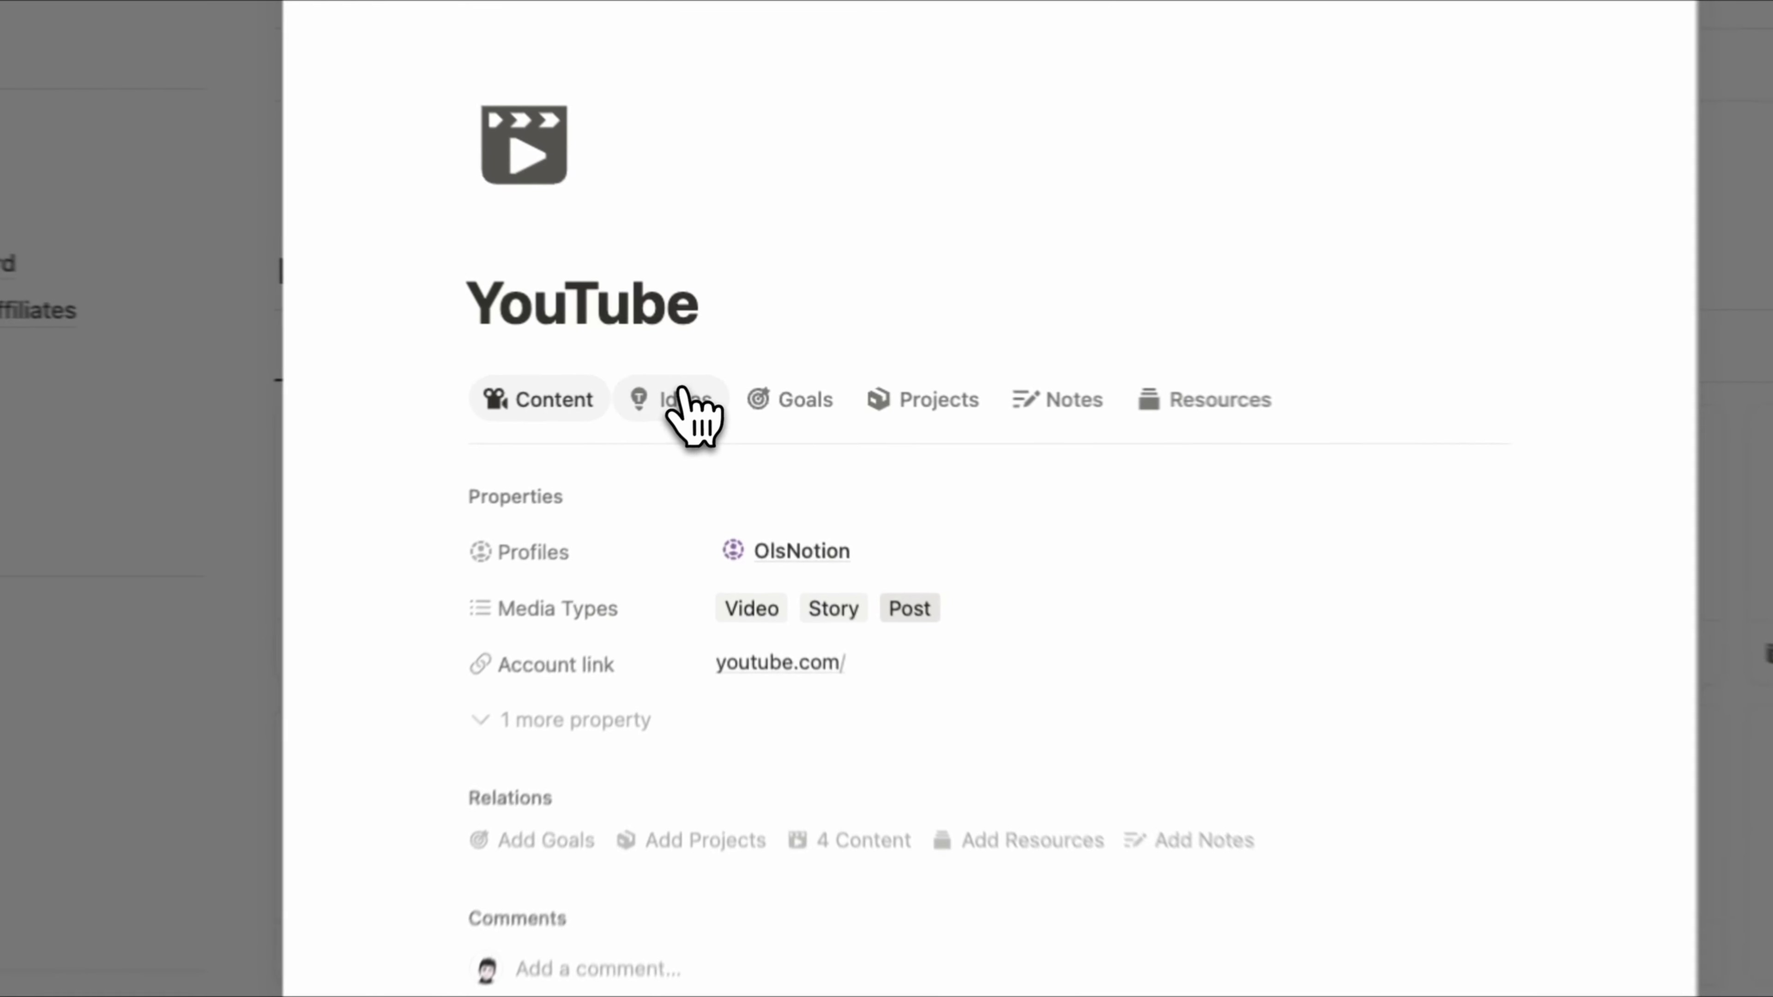
Look through the YouTube page's ideas and open "Why I didn't go to college"
click(704, 387)
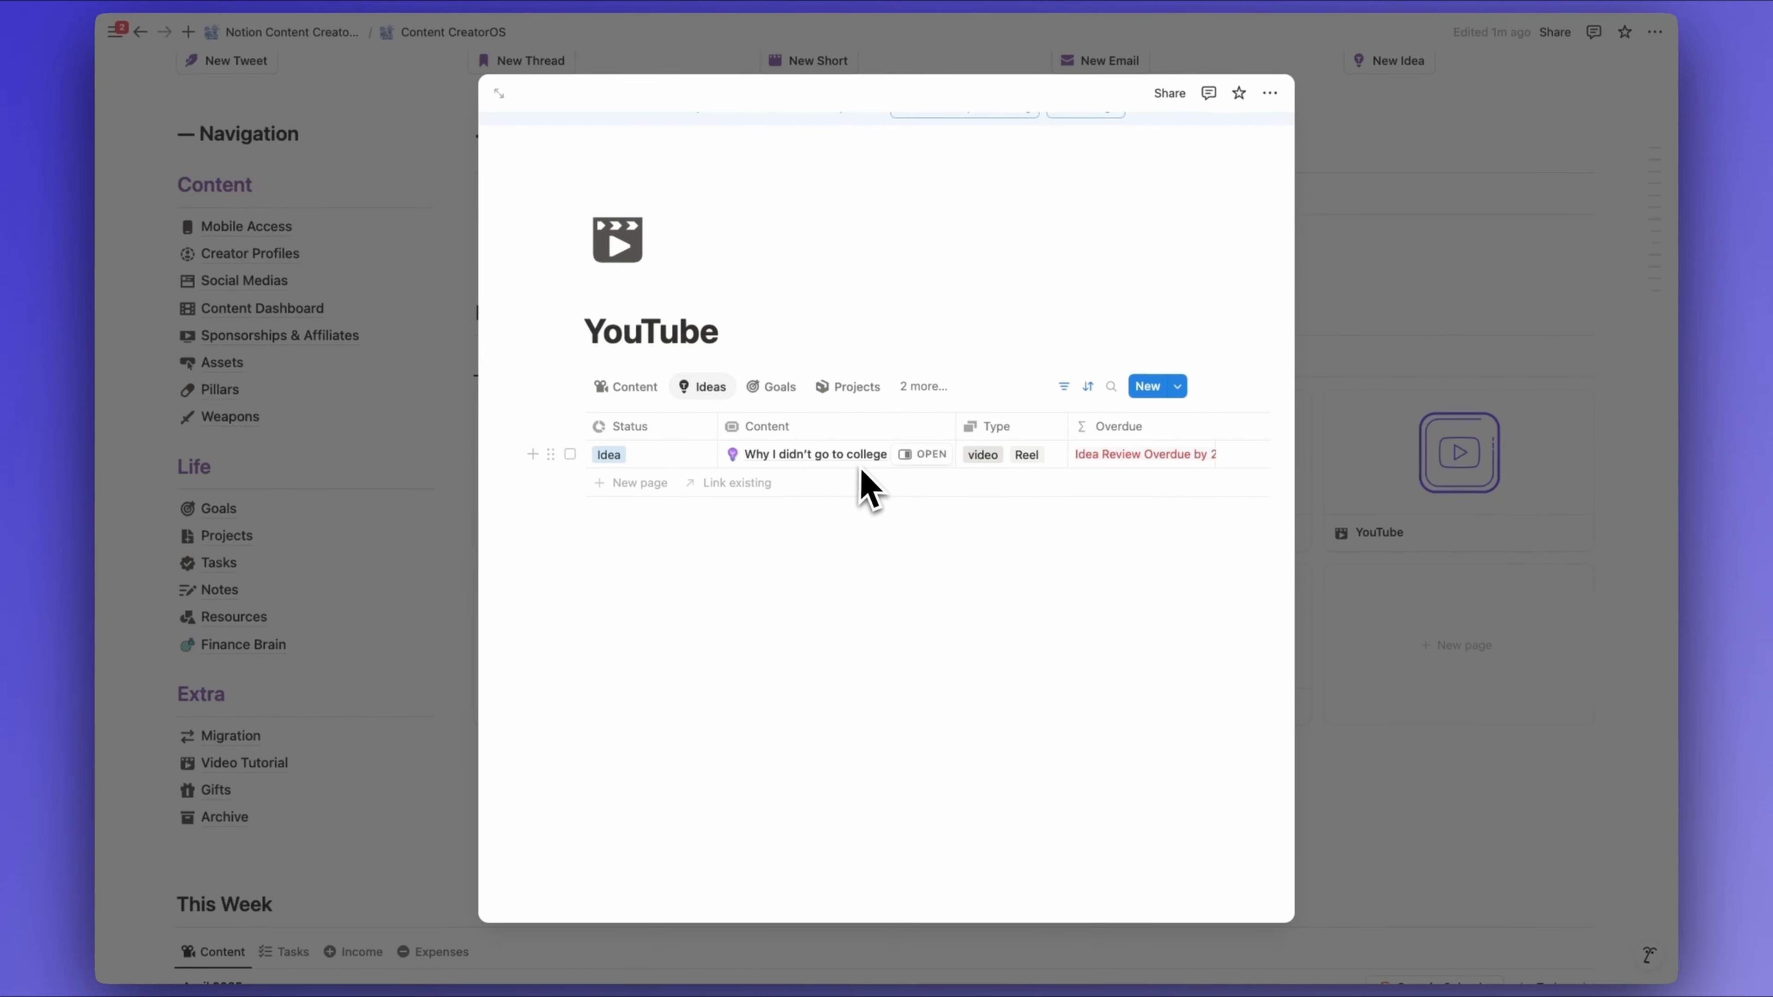
scroll(907, 475, right, 3)
scroll(907, 475, left, 3)
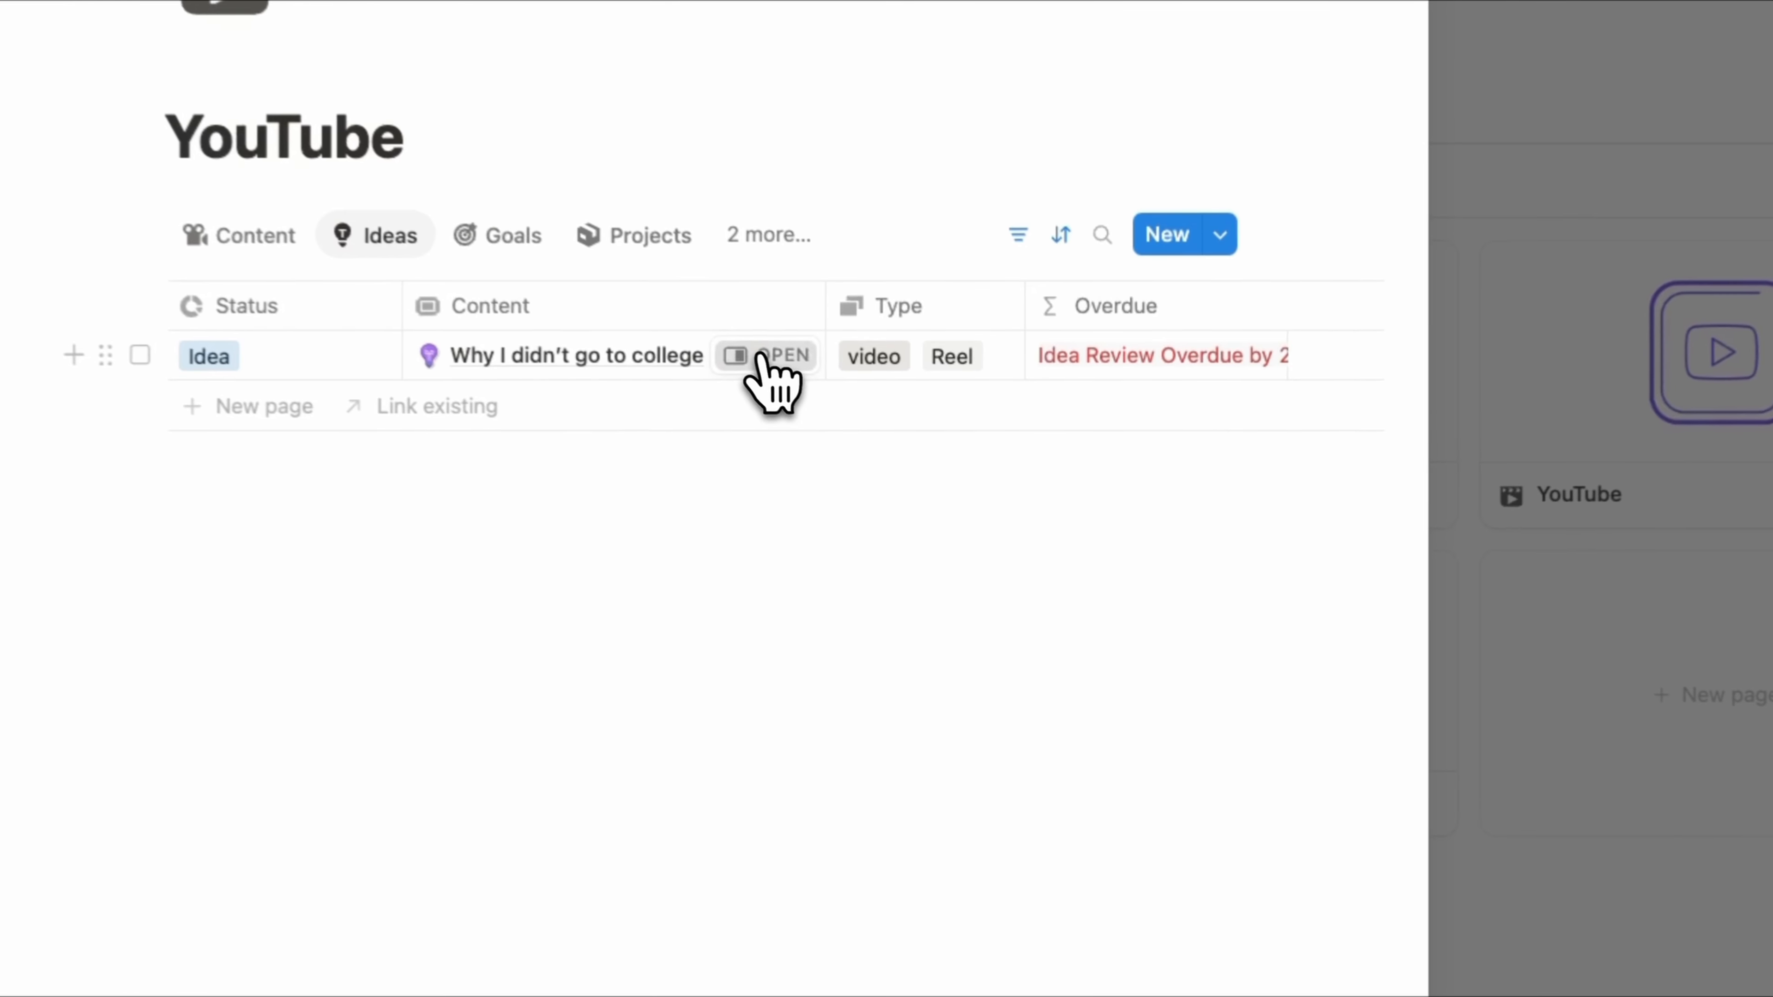
click(922, 454)
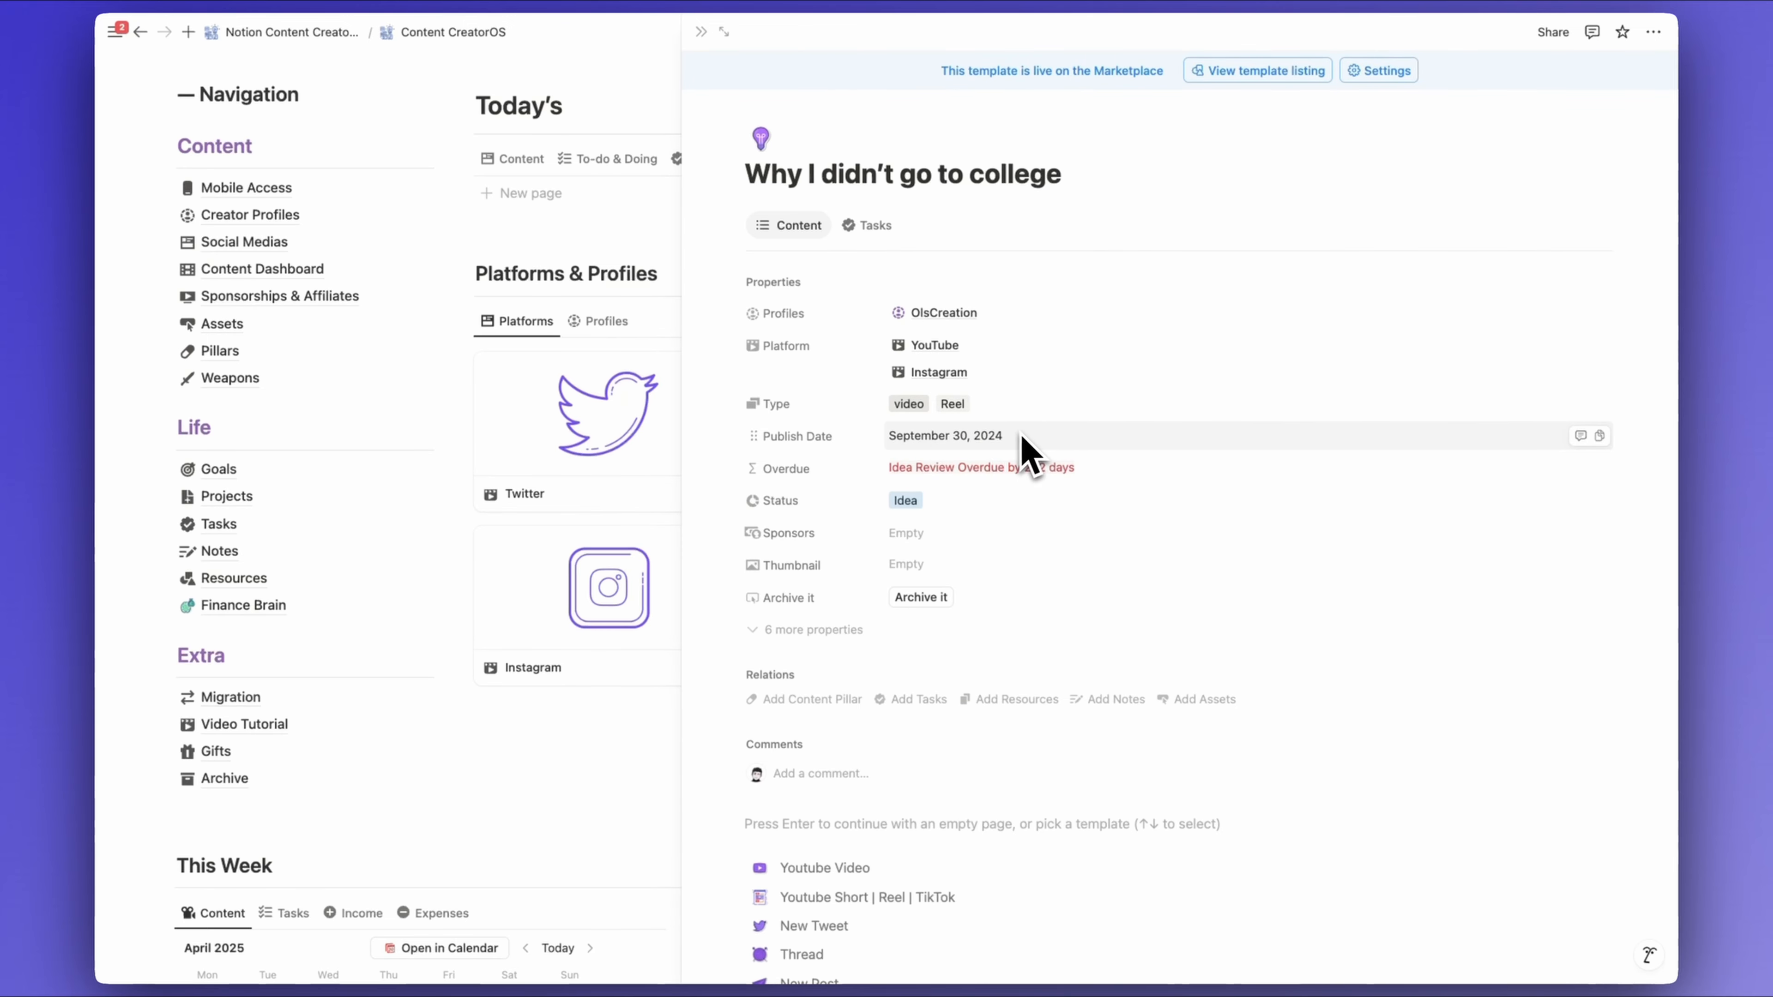
Set the idea's publish date to April 30, 2025 and its status to Planning
scroll(1022, 437, down, 1)
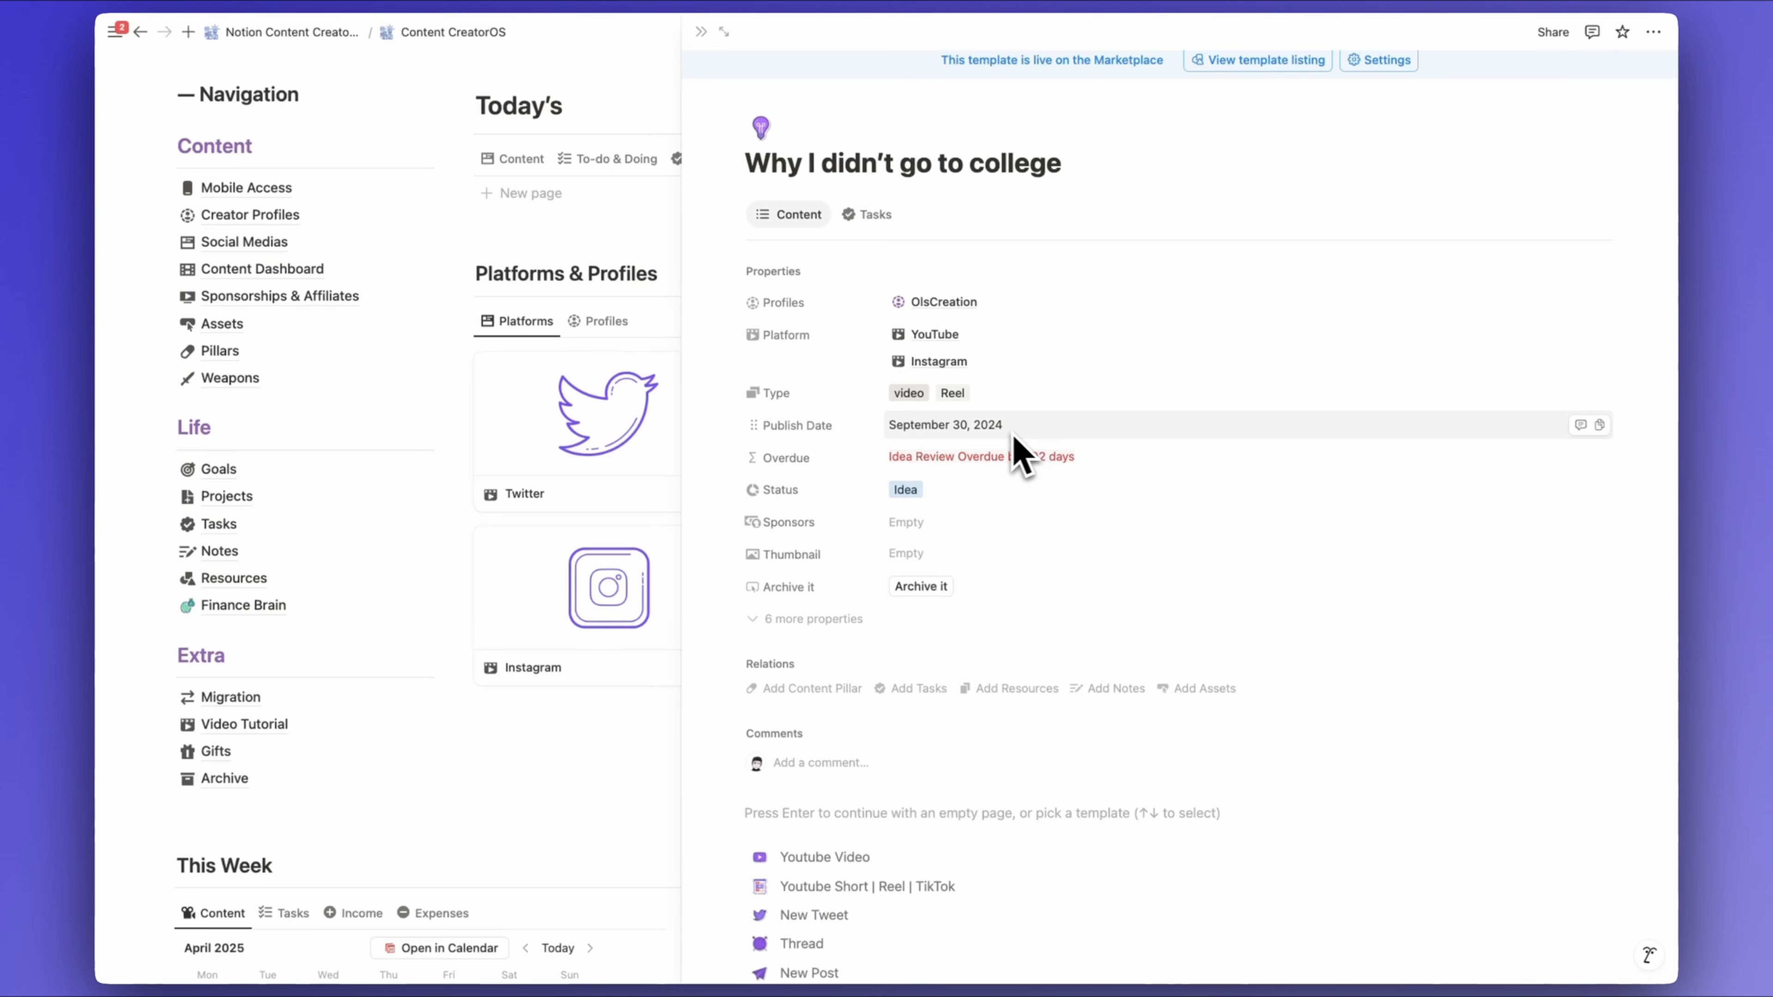
click(994, 431)
click(1071, 491)
click(1048, 491)
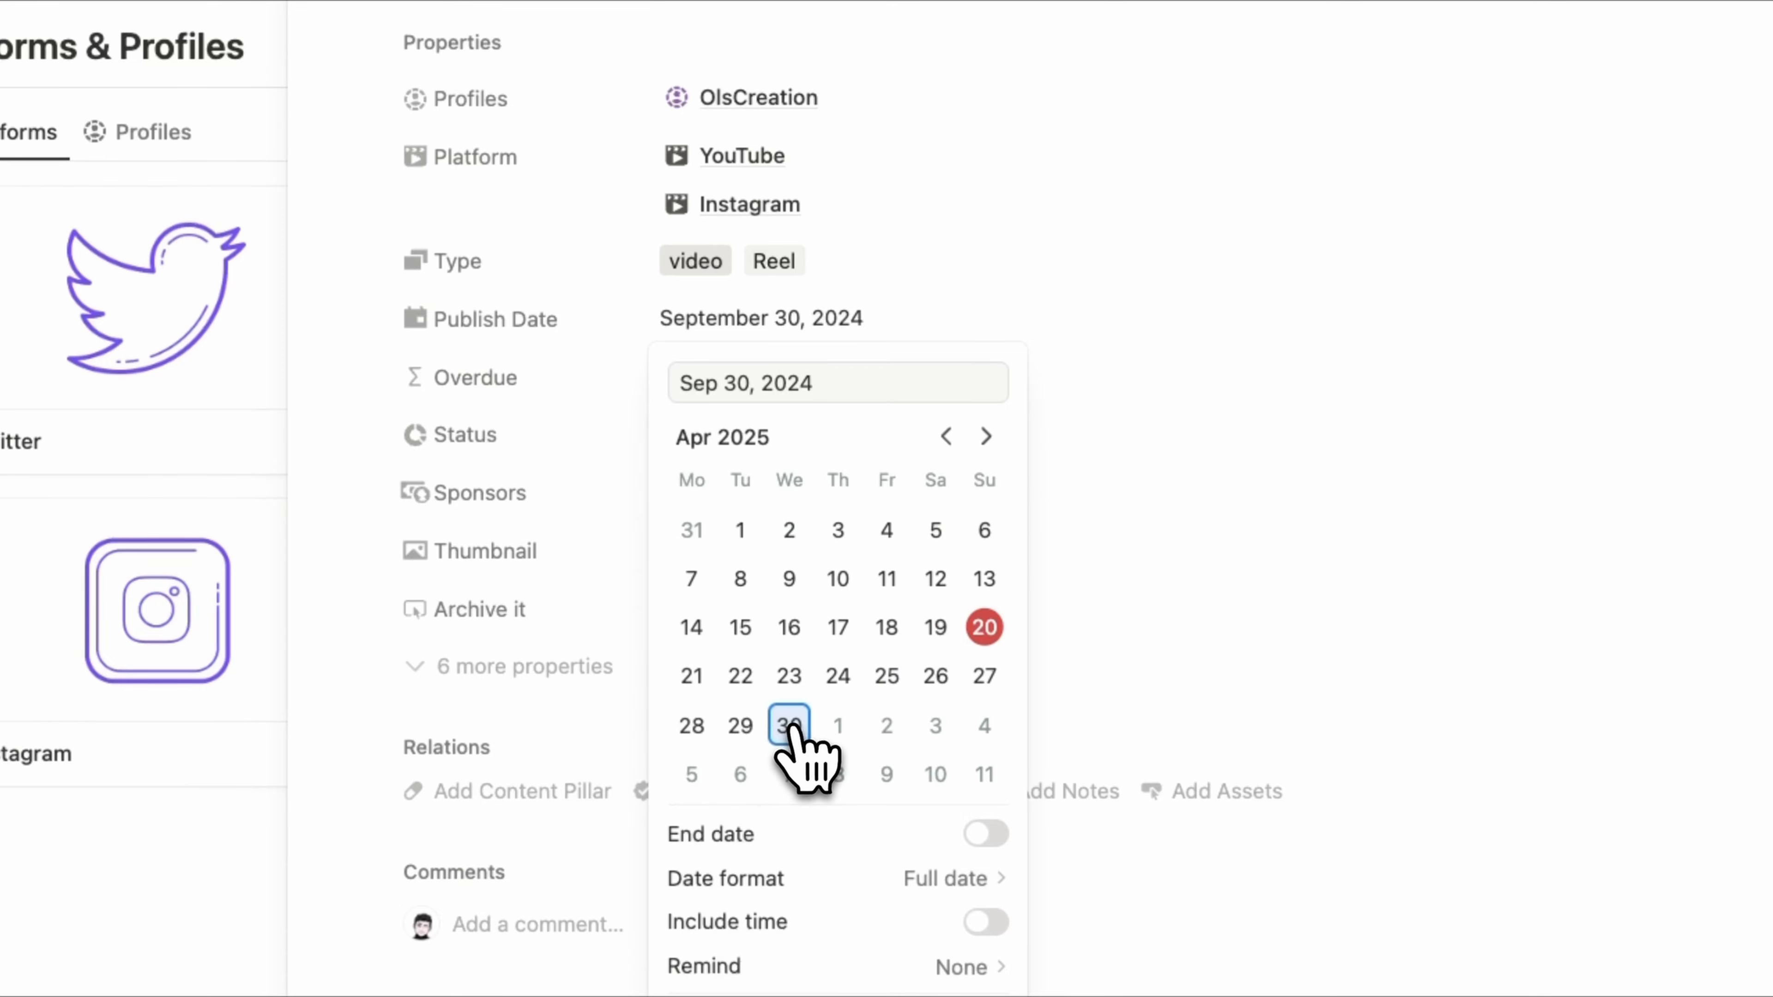
click(789, 726)
click(1125, 288)
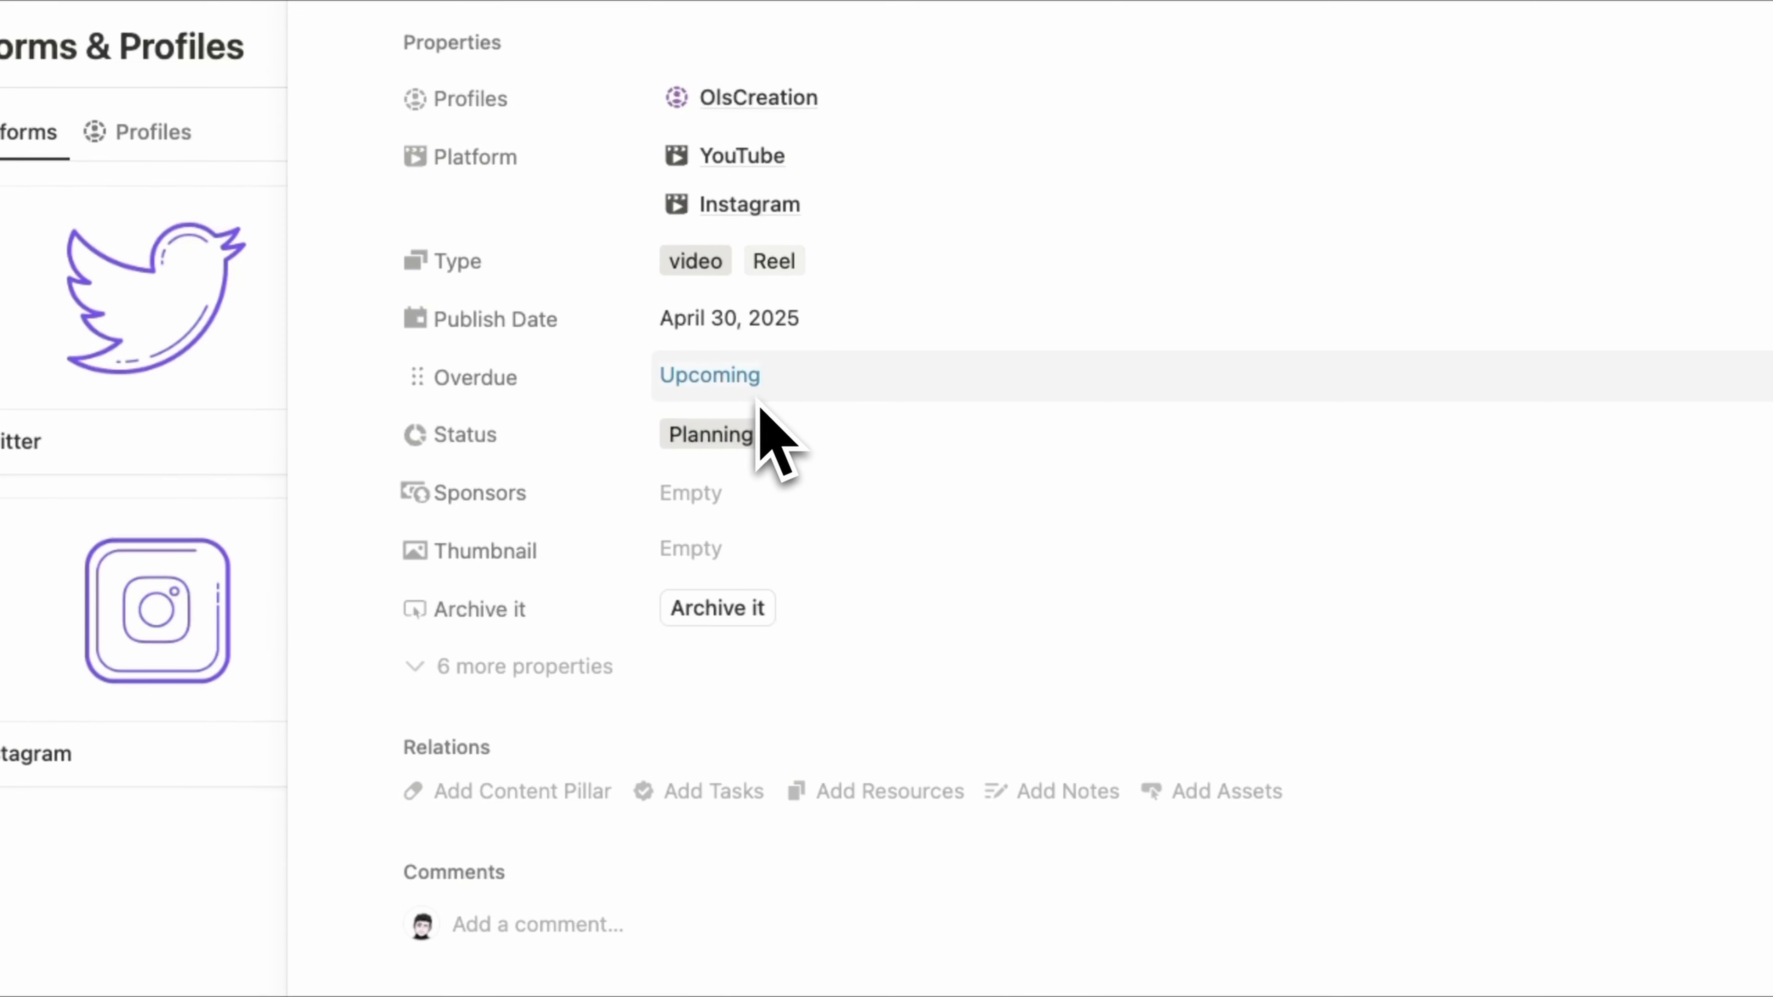
Apply the Youtube Video template to the "Why I didn't go to college" page
scroll(719, 244, down, 3)
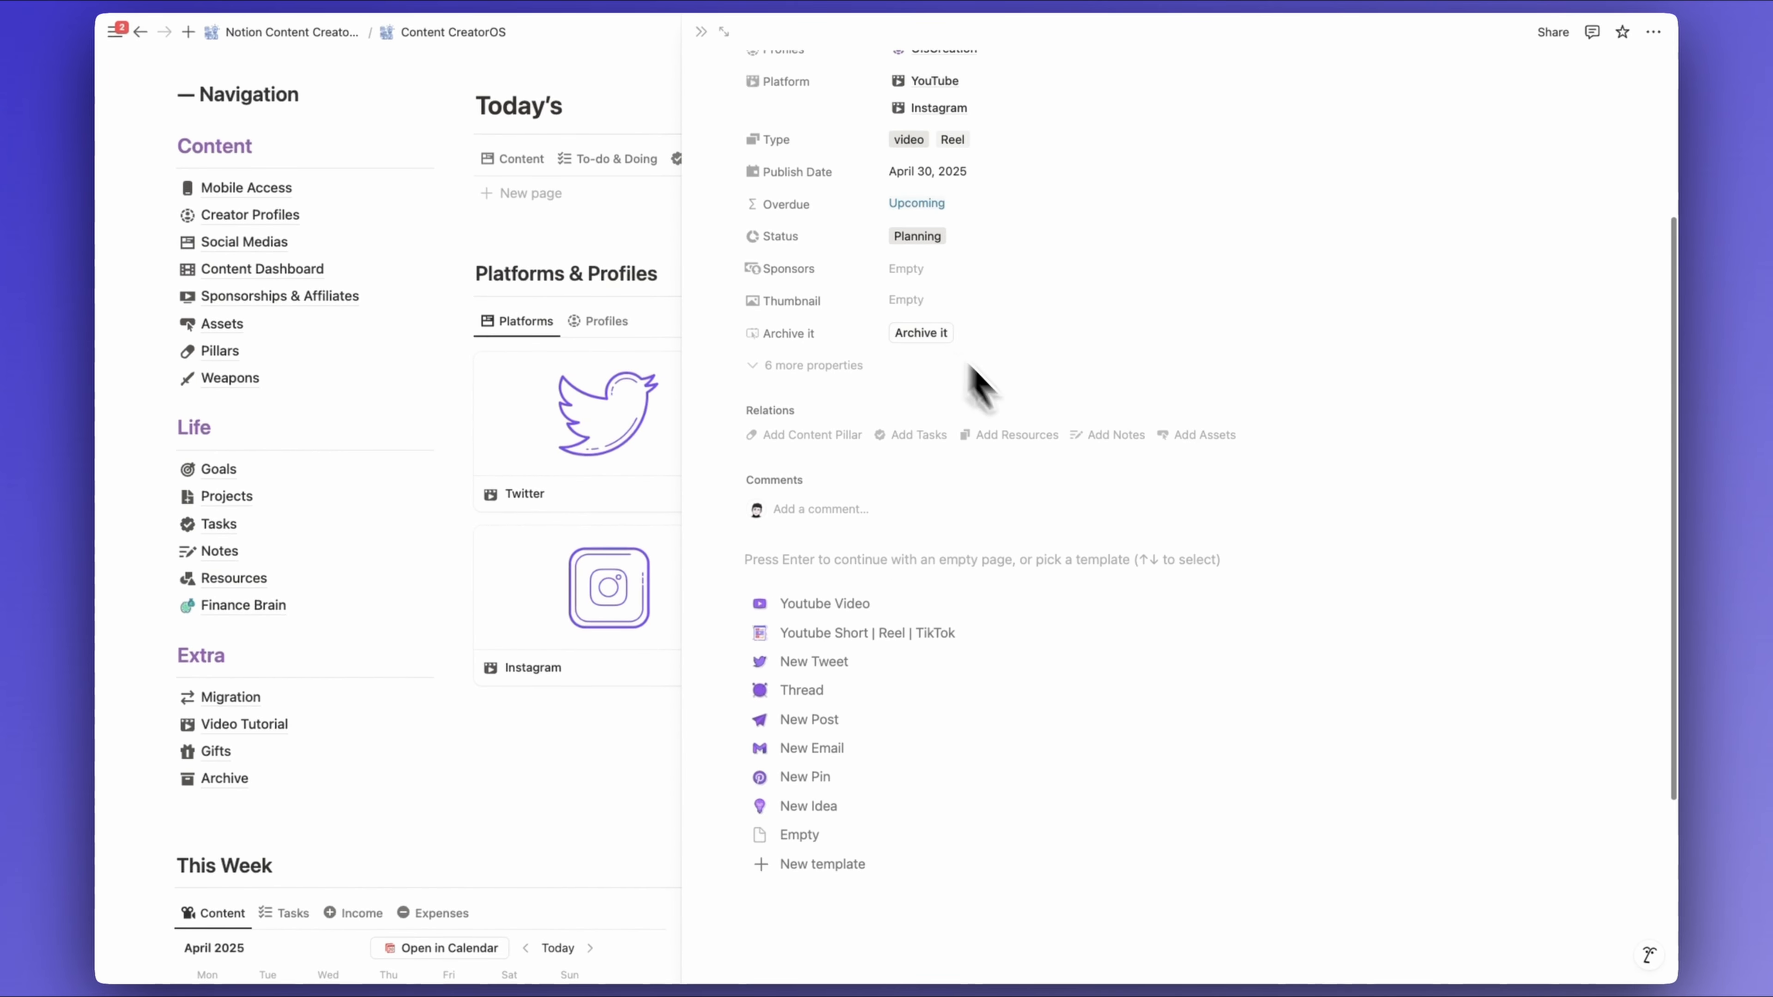
scroll(922, 594, up, 3)
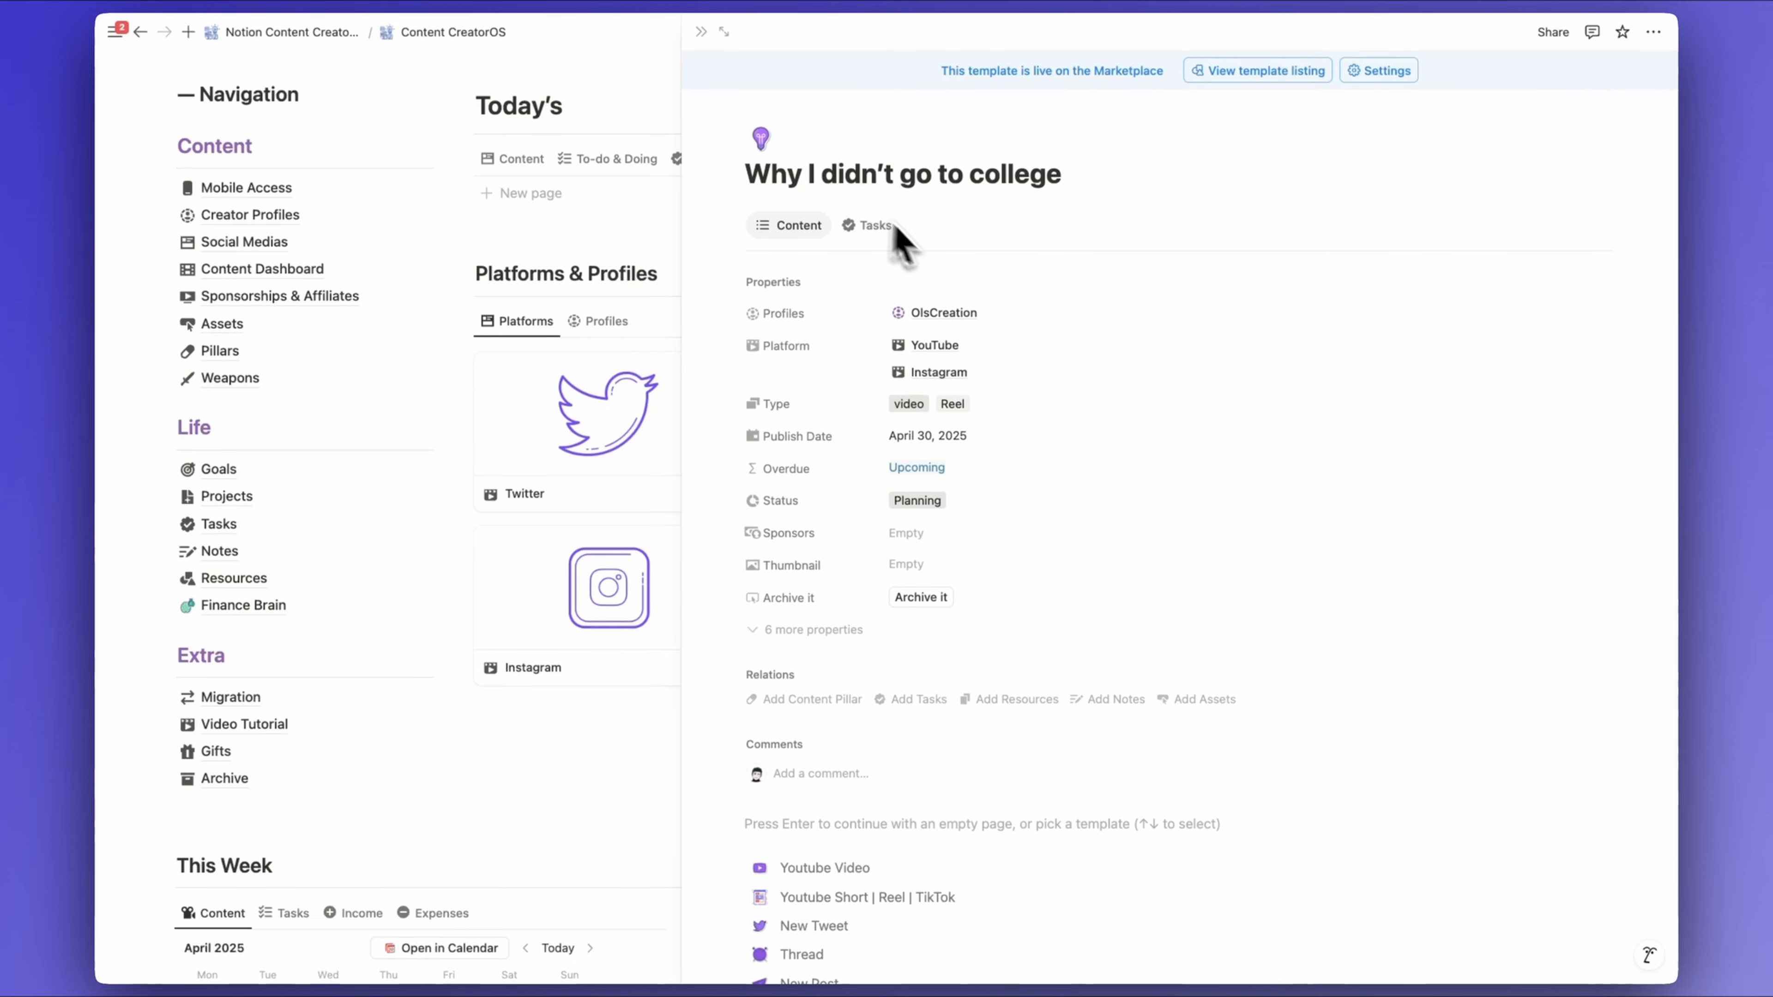
scroll(942, 467, down, 8)
click(920, 313)
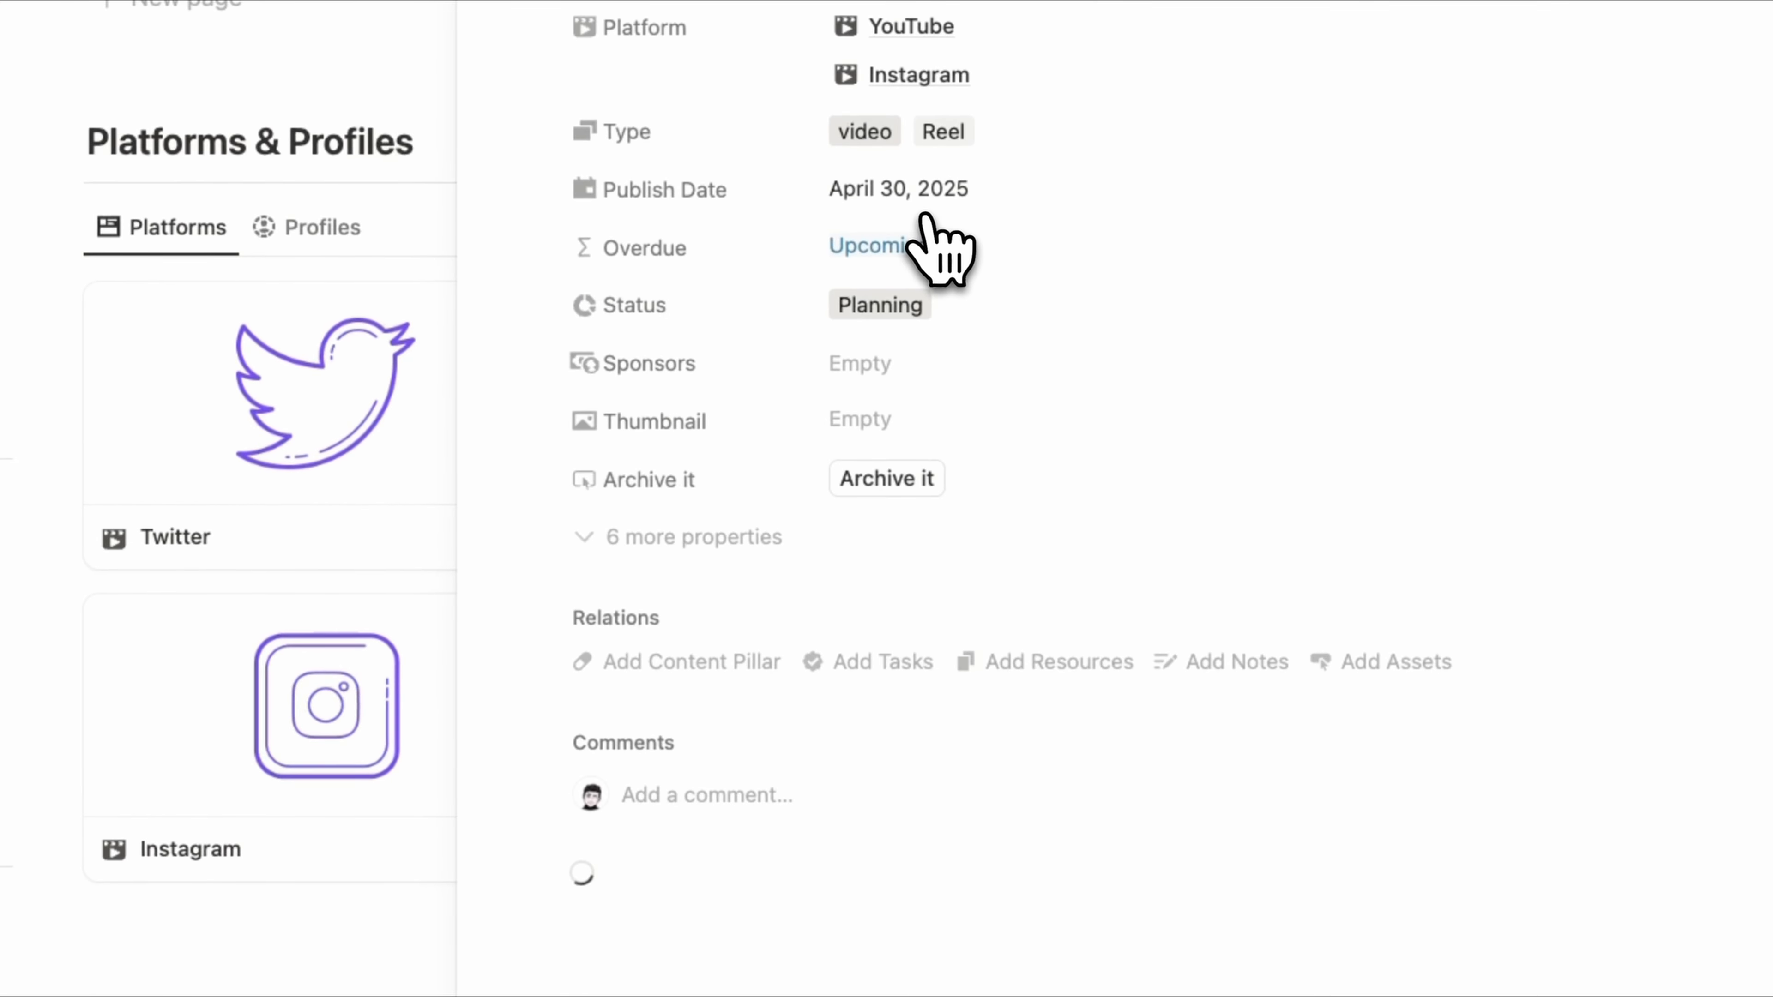
Review the video page's Script & Outline, SEO Optimization and Tasks sections, and return to the dashboard
scroll(880, 516, down, 8)
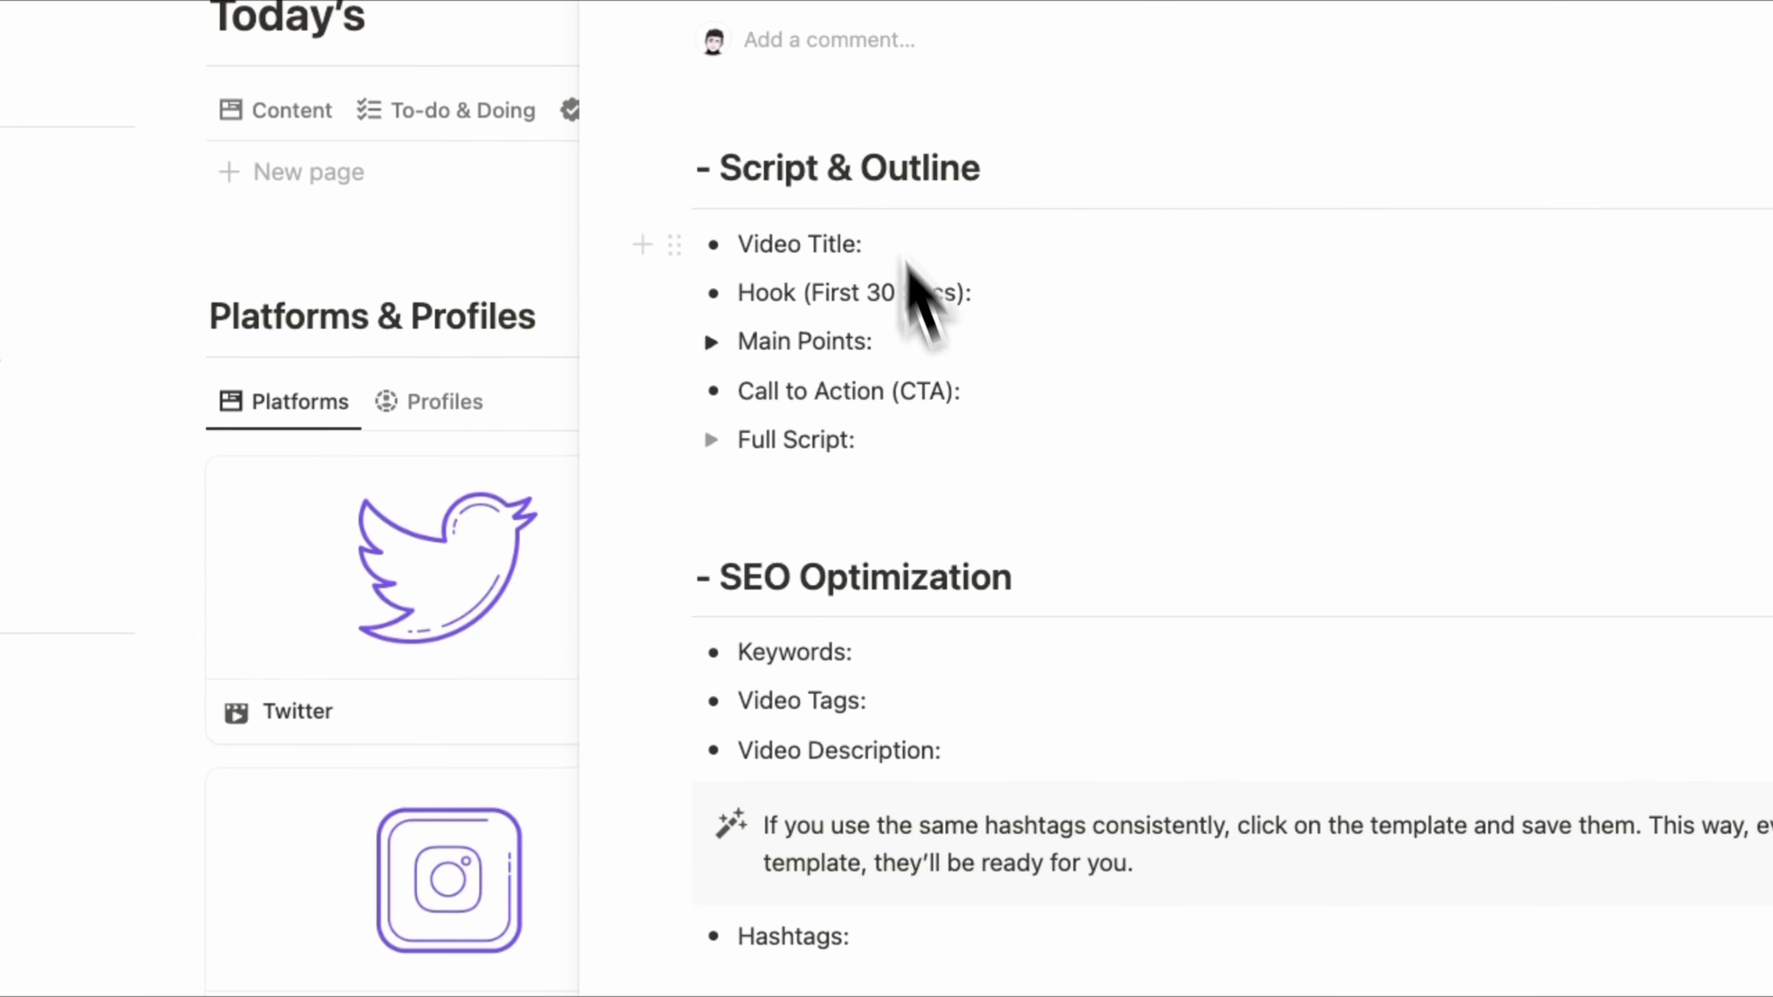
scroll(922, 301, up, 10)
click(870, 147)
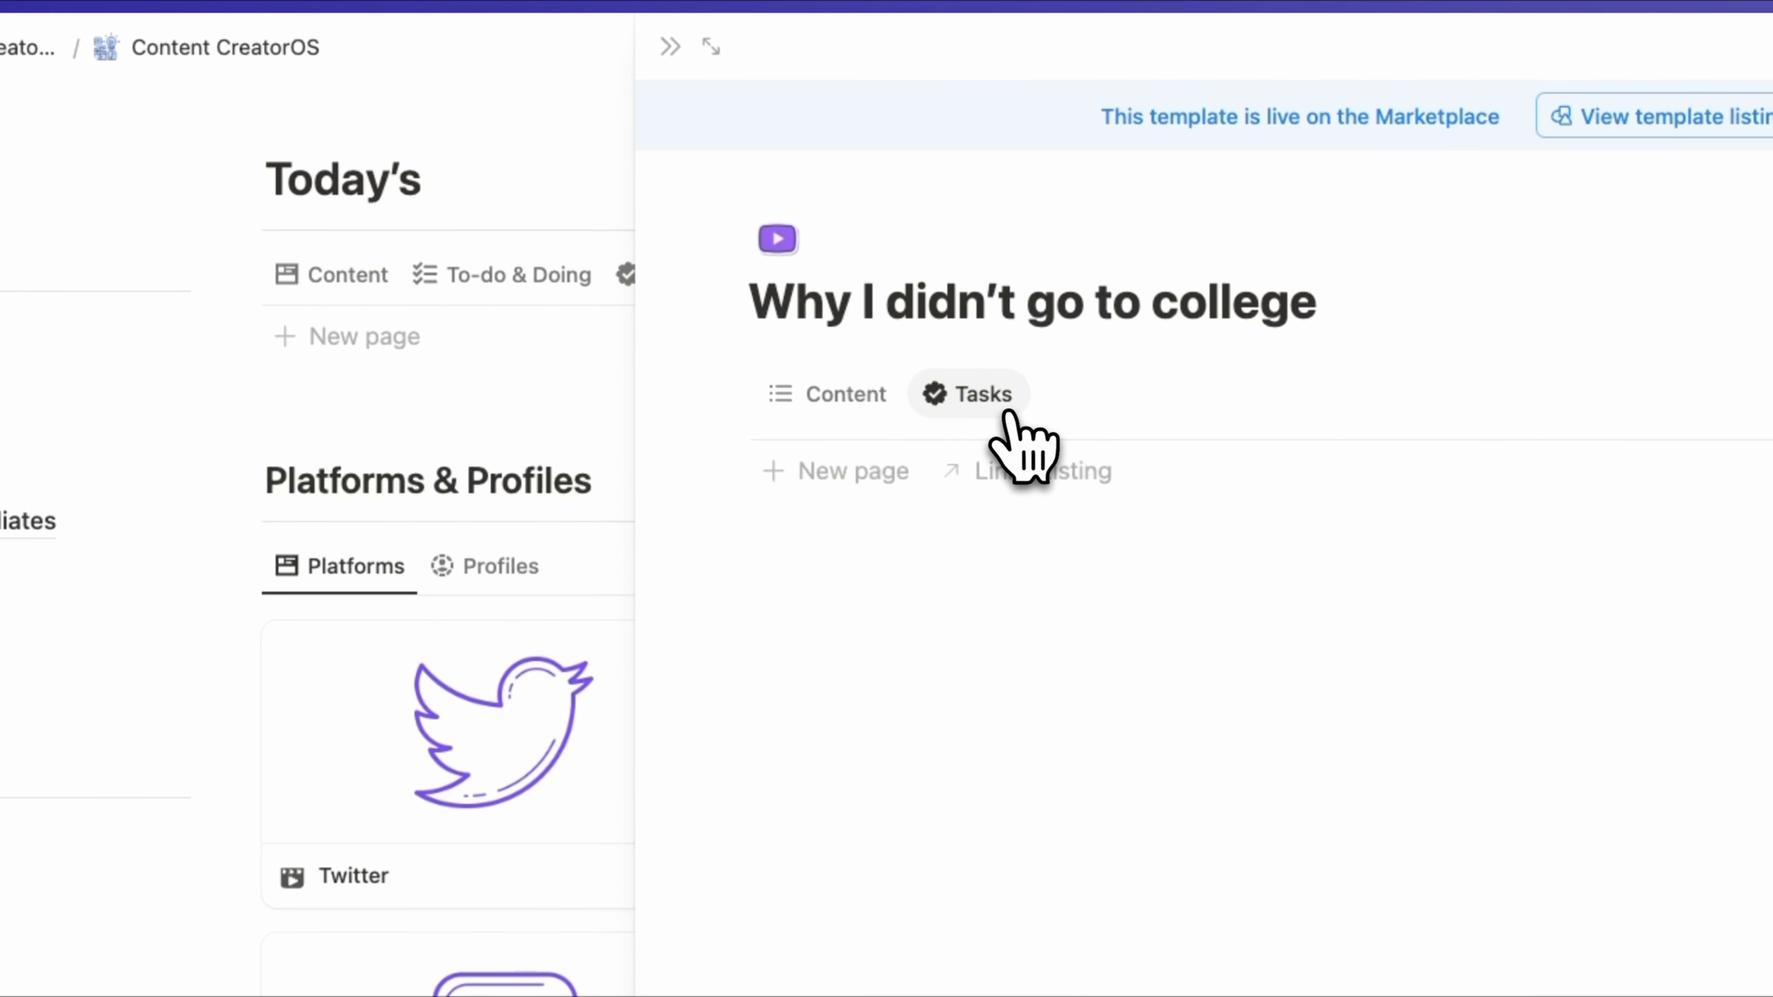
click(847, 395)
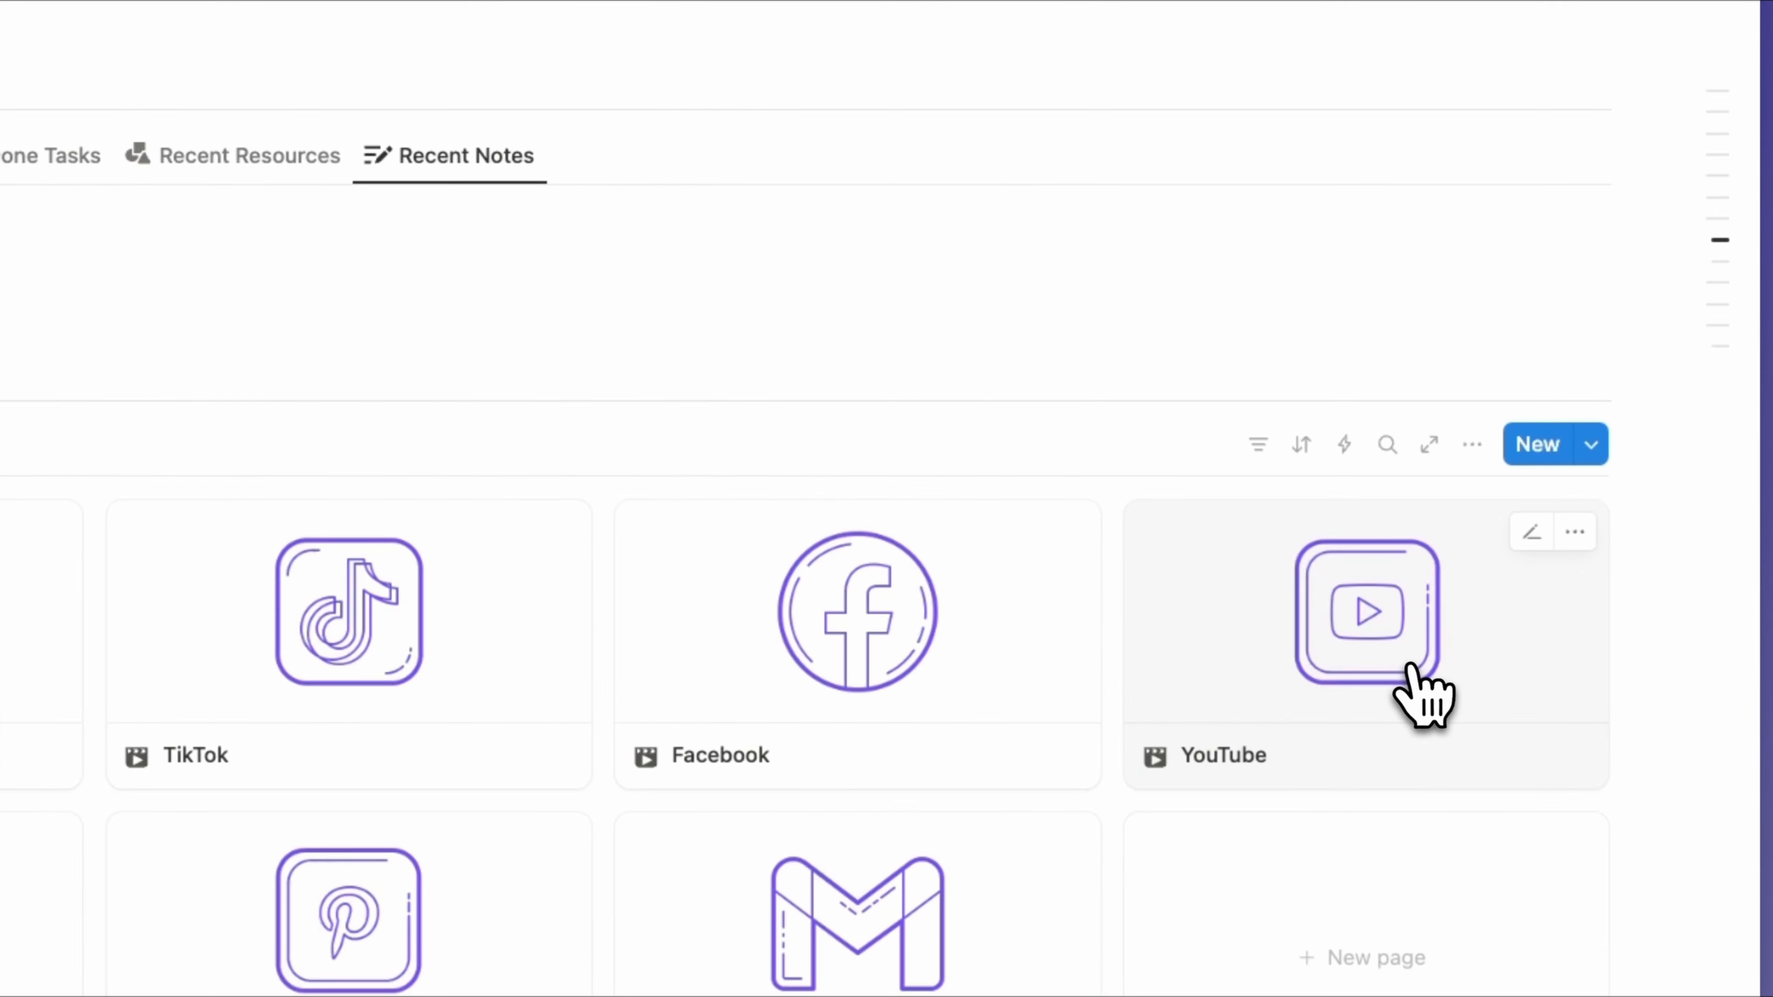
Open the YouTube platform page, look through its properties and content, and return to the dashboard
click(1411, 670)
click(746, 302)
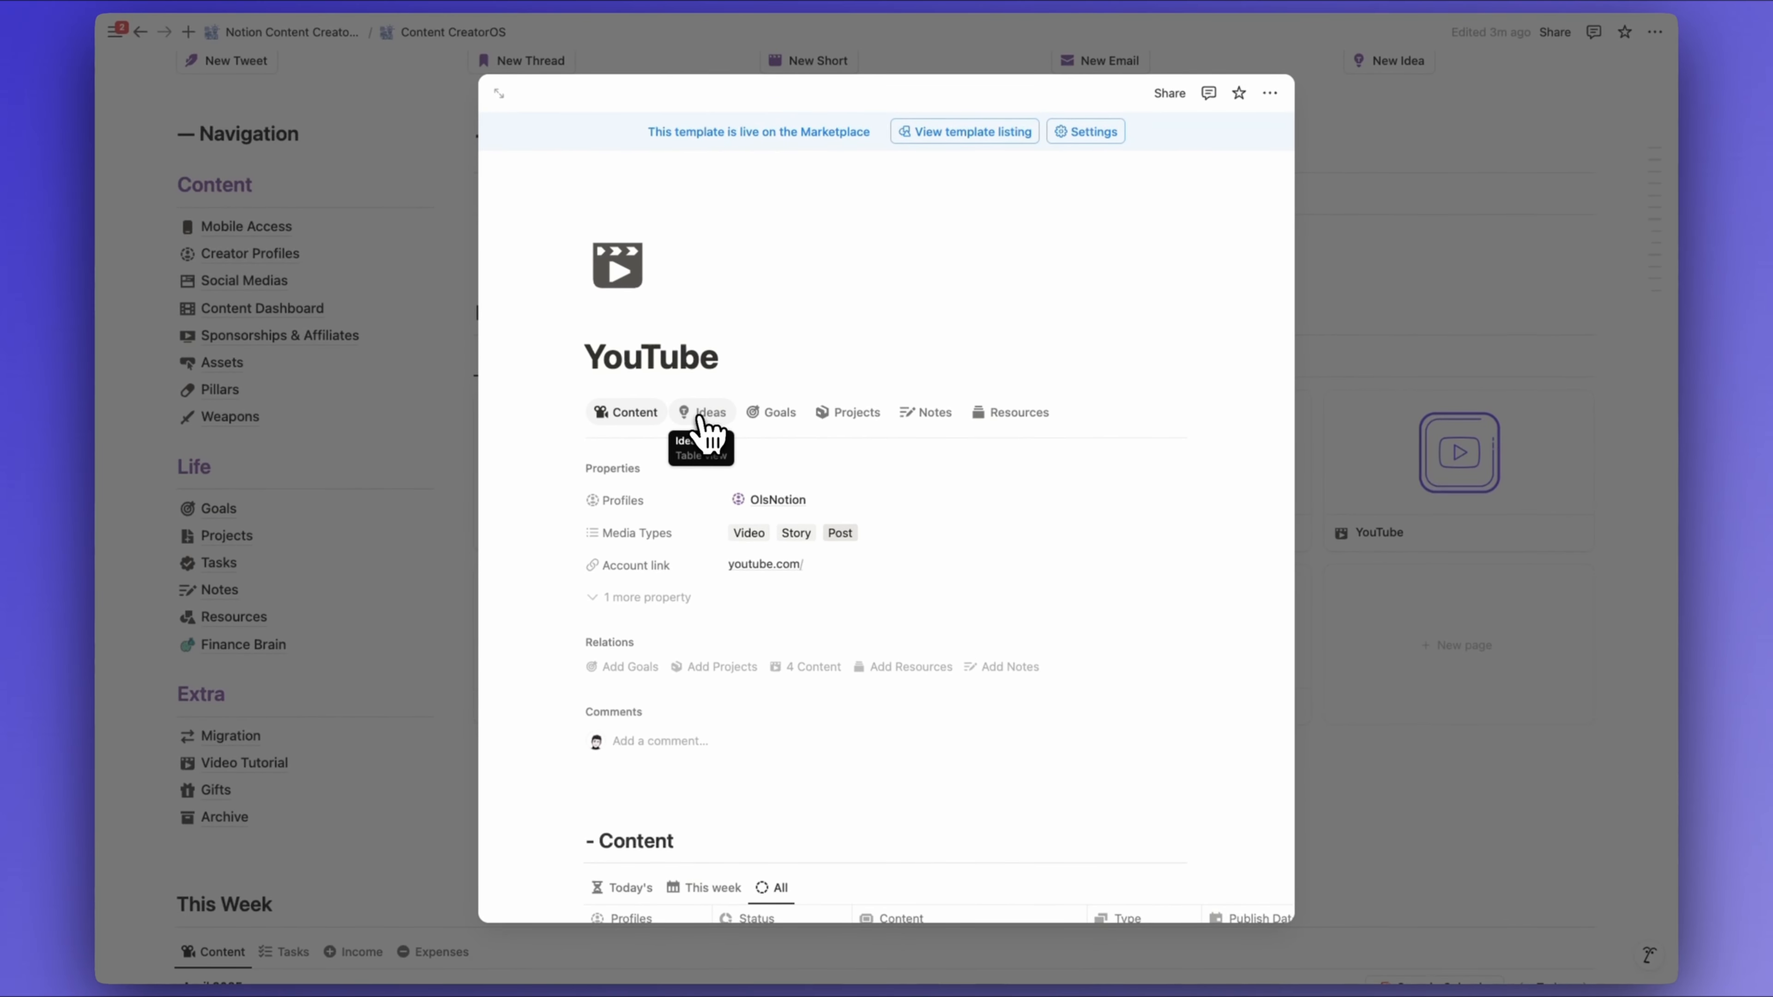
scroll(906, 550, down, 5)
scroll(906, 550, up, 5)
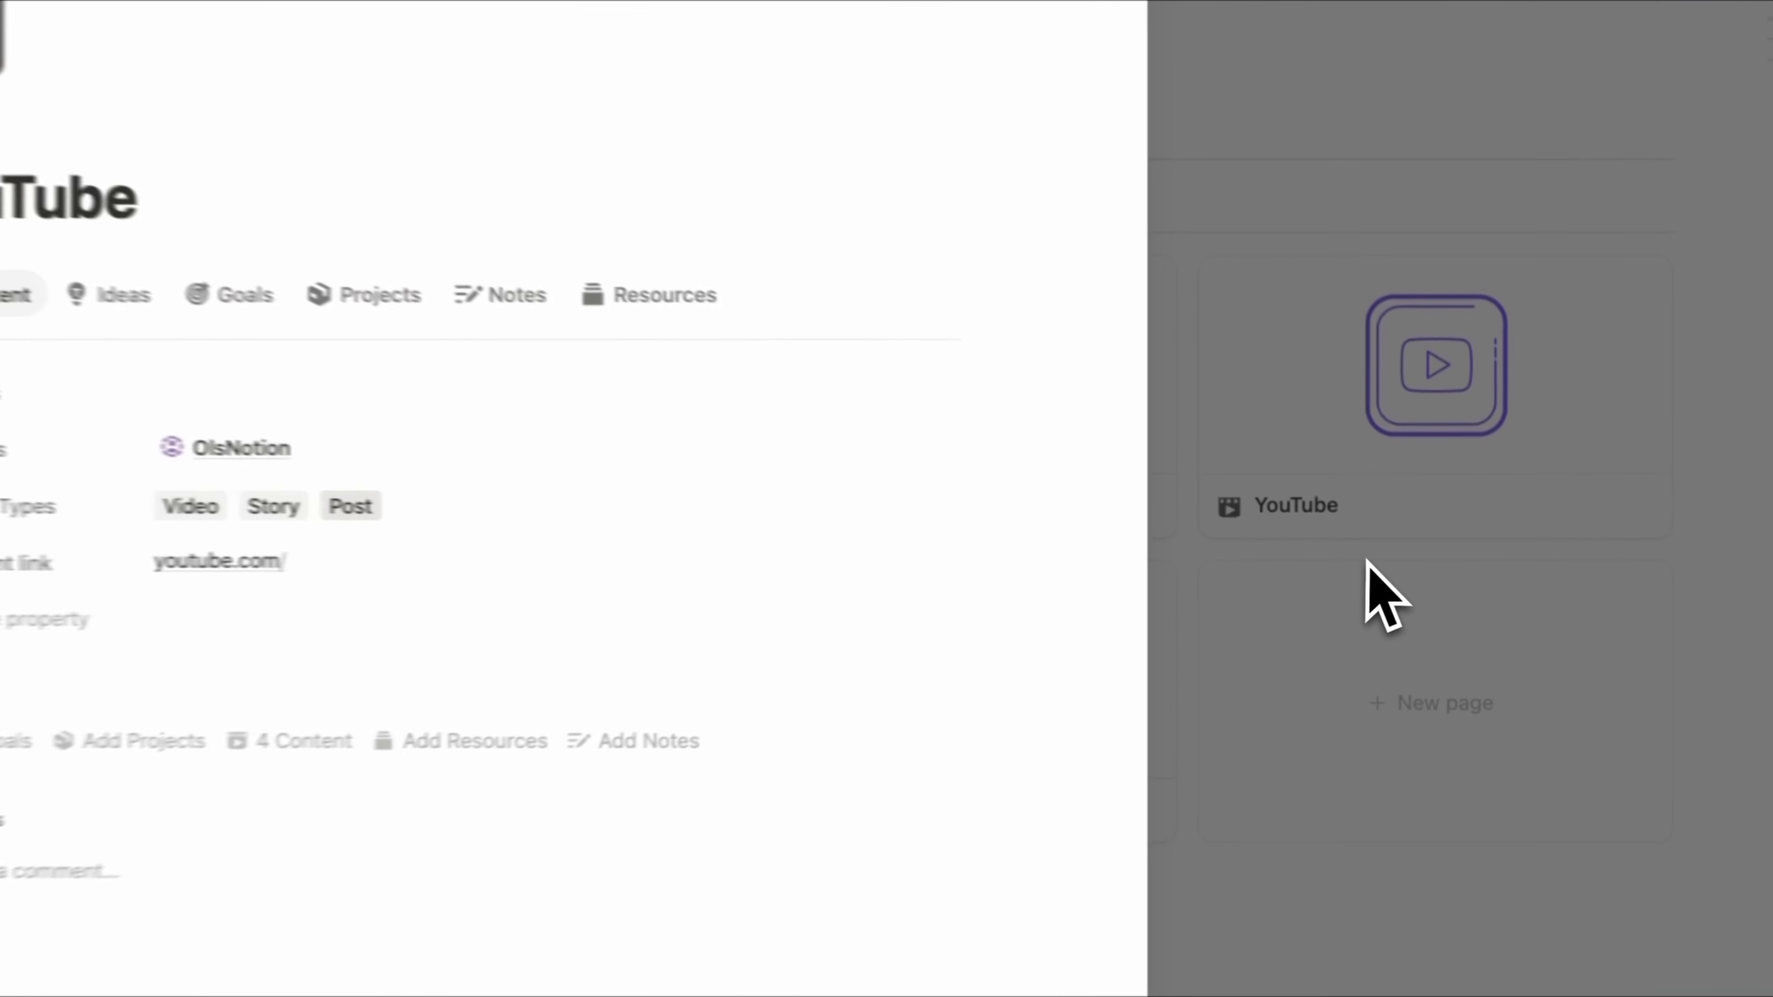
click(1385, 596)
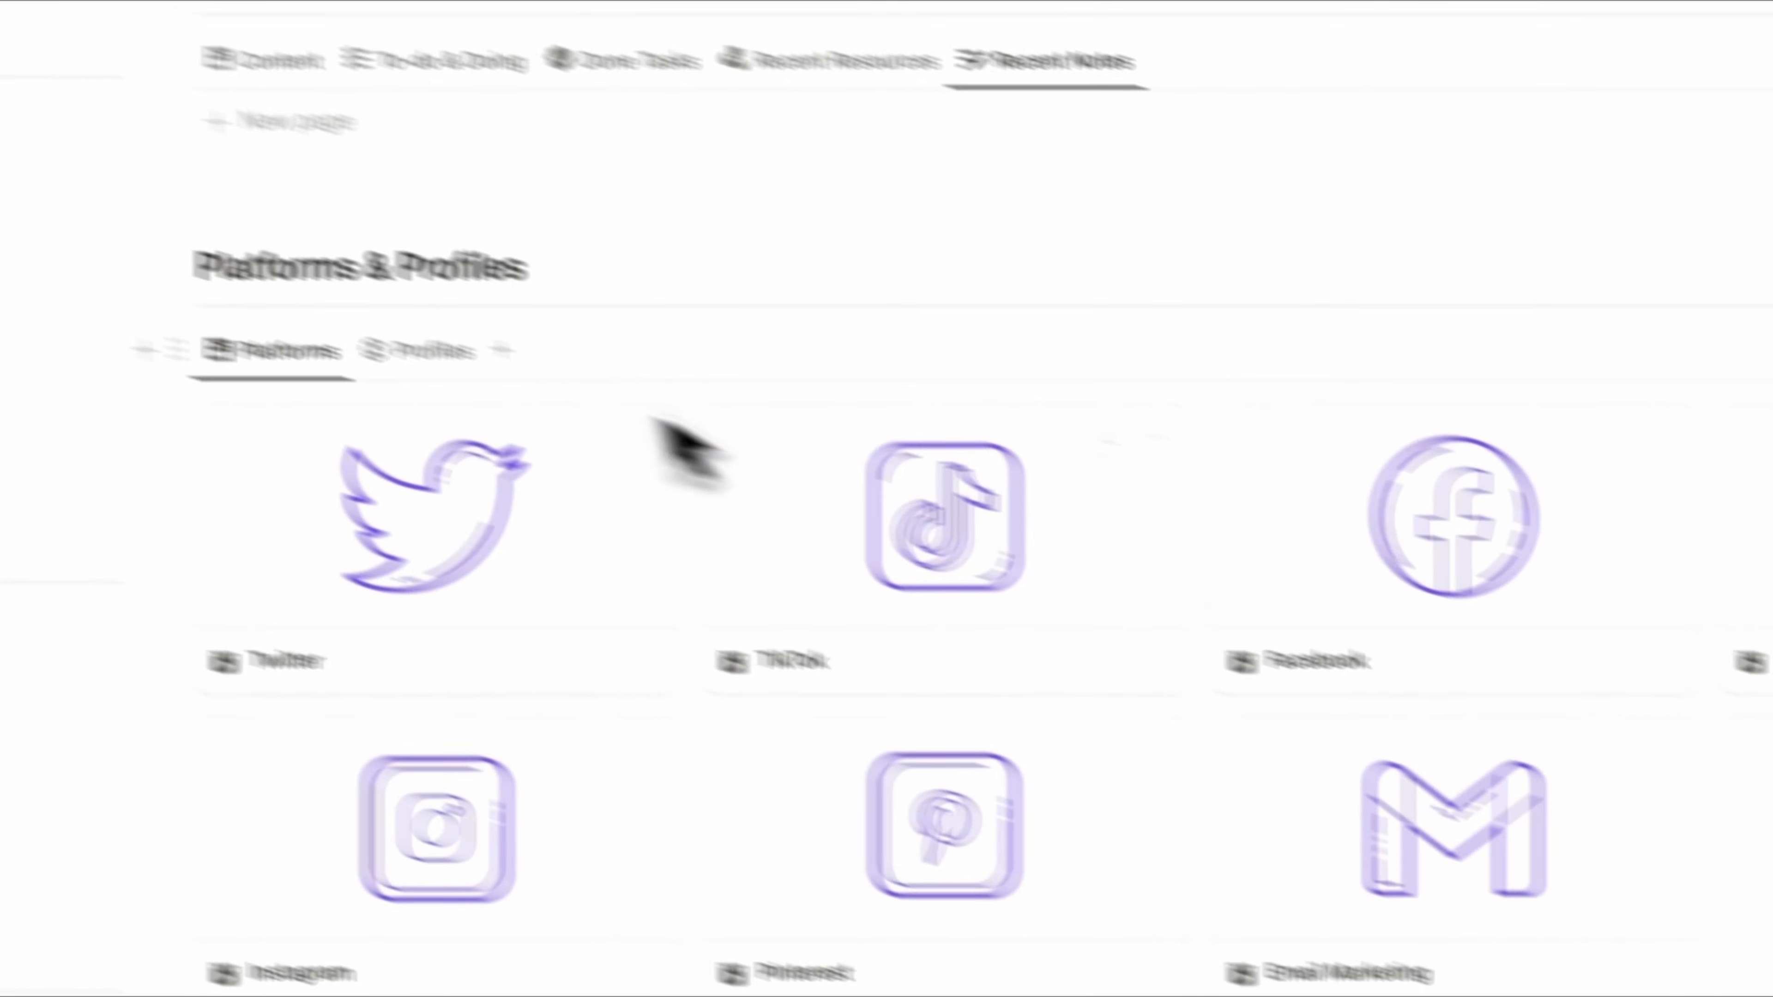
Switch the Platforms & Profiles section to the creator profiles and clear any block selection
click(506, 380)
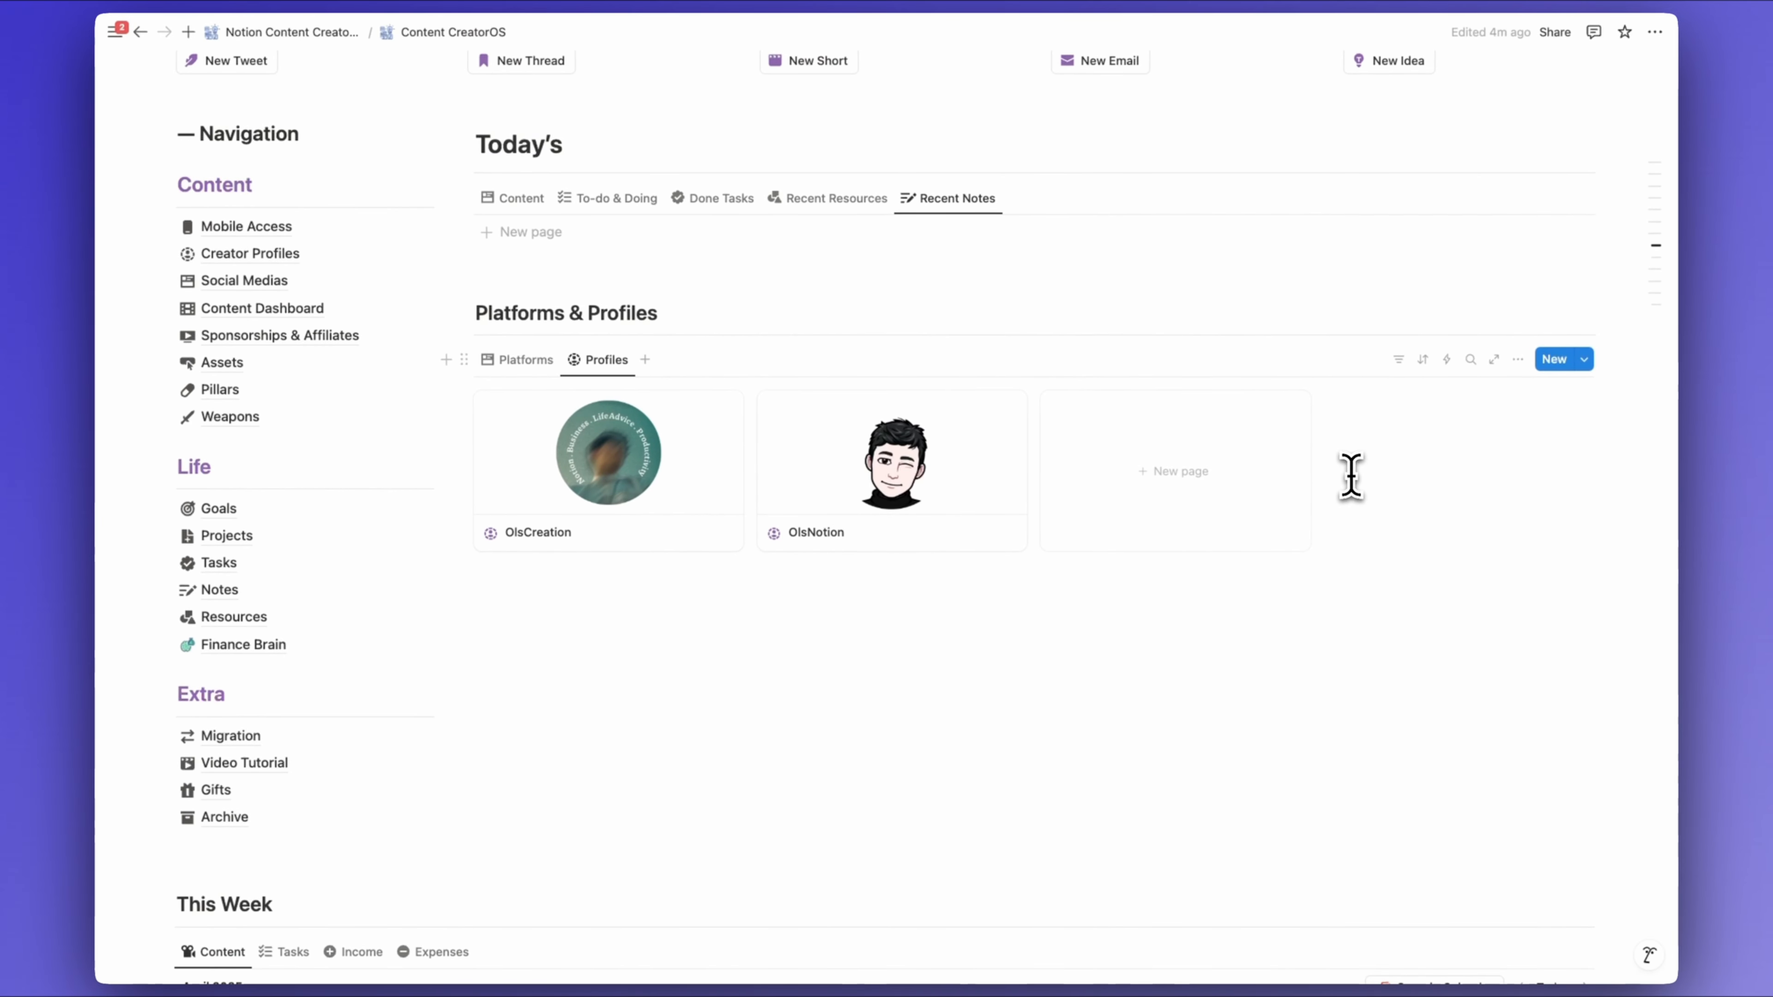
drag(1350, 475, 641, 479)
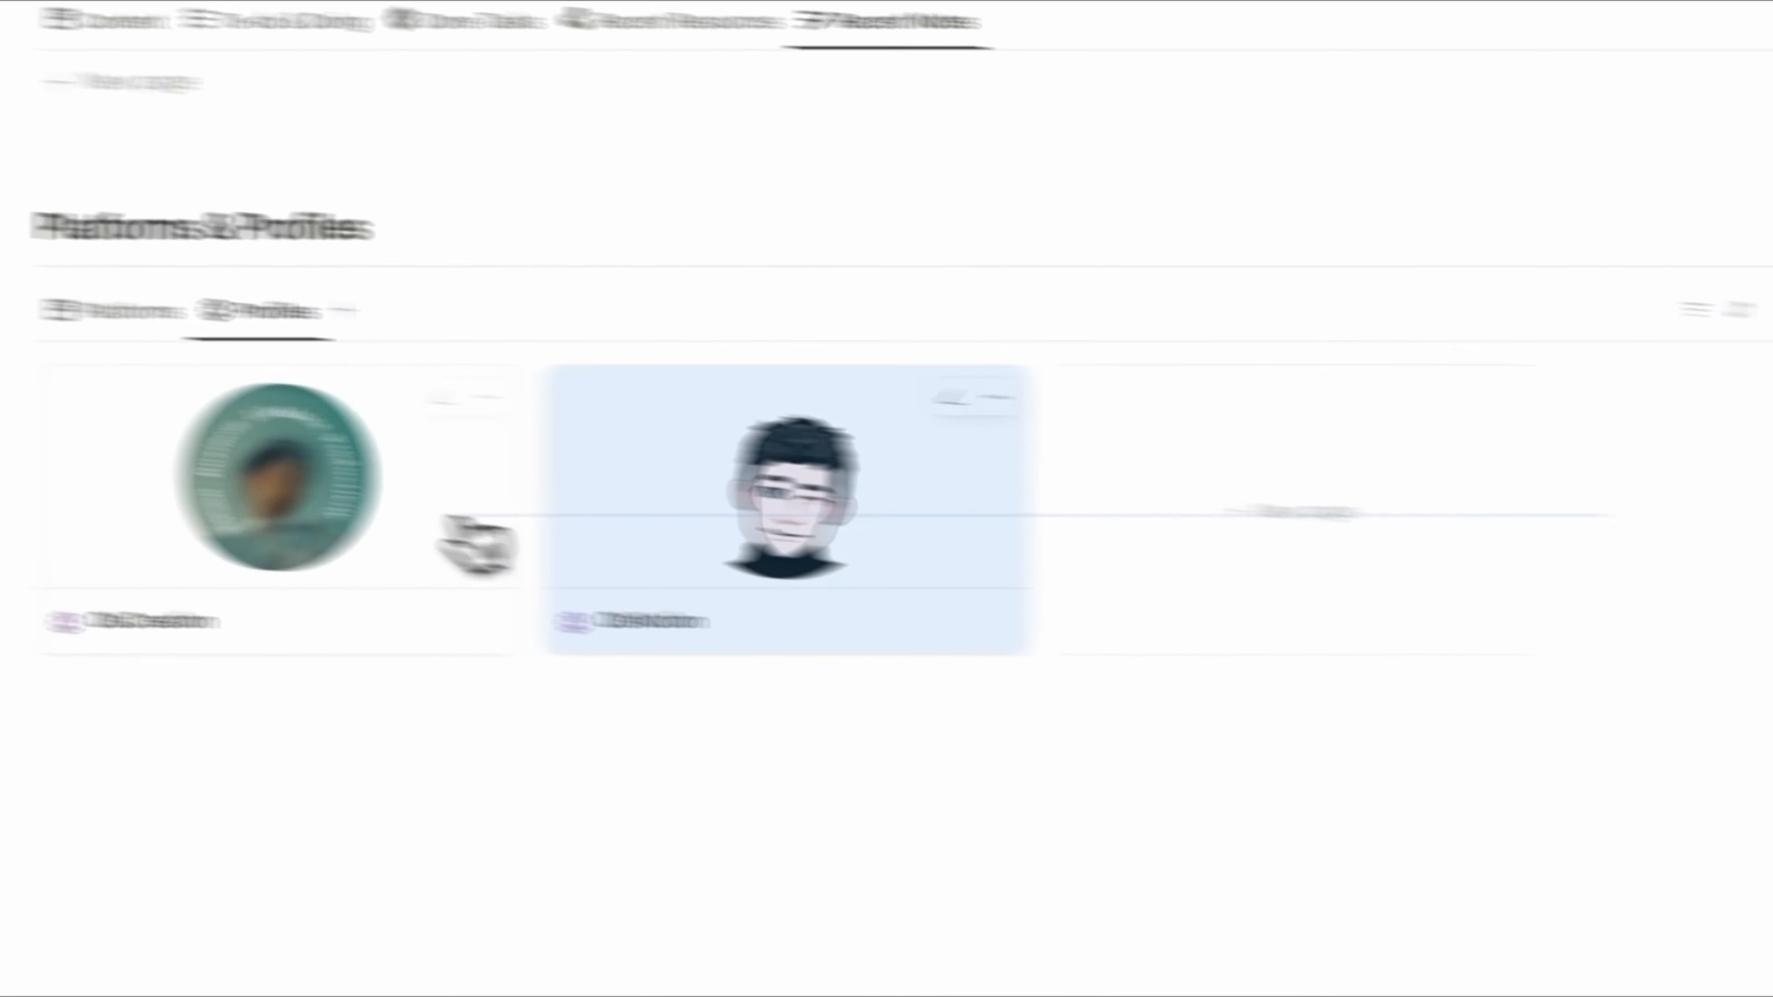
drag(496, 543, 1438, 489)
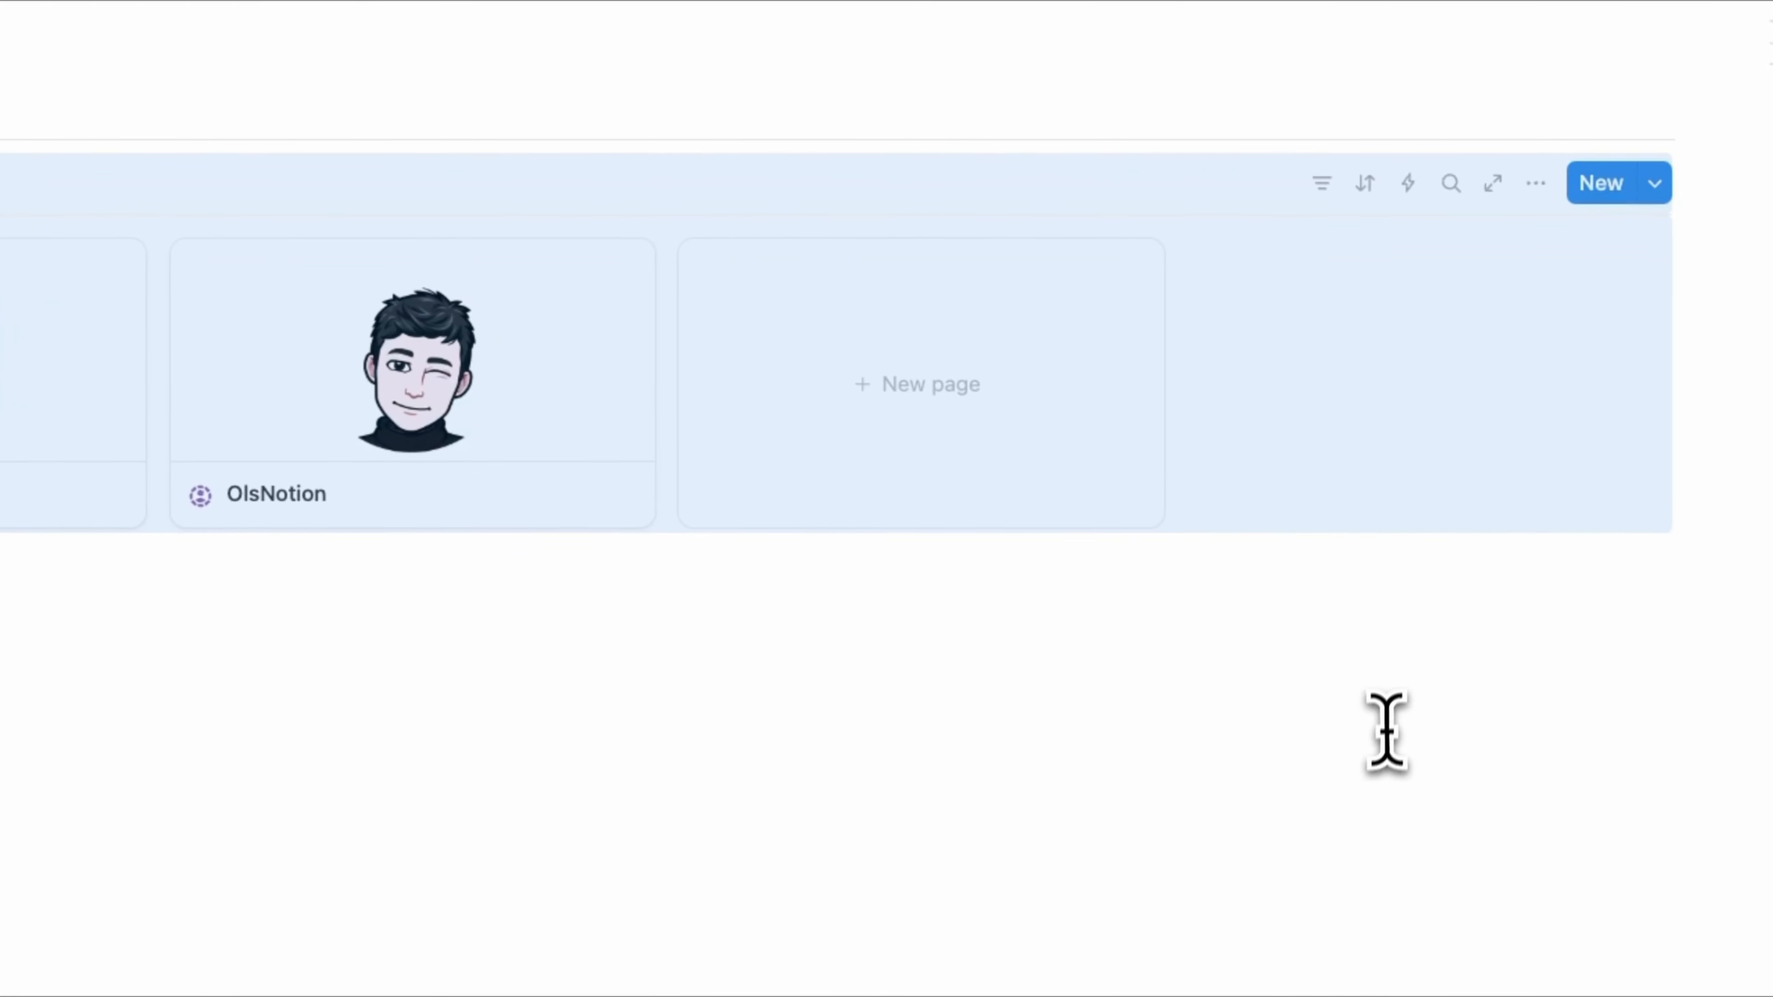
click(1386, 727)
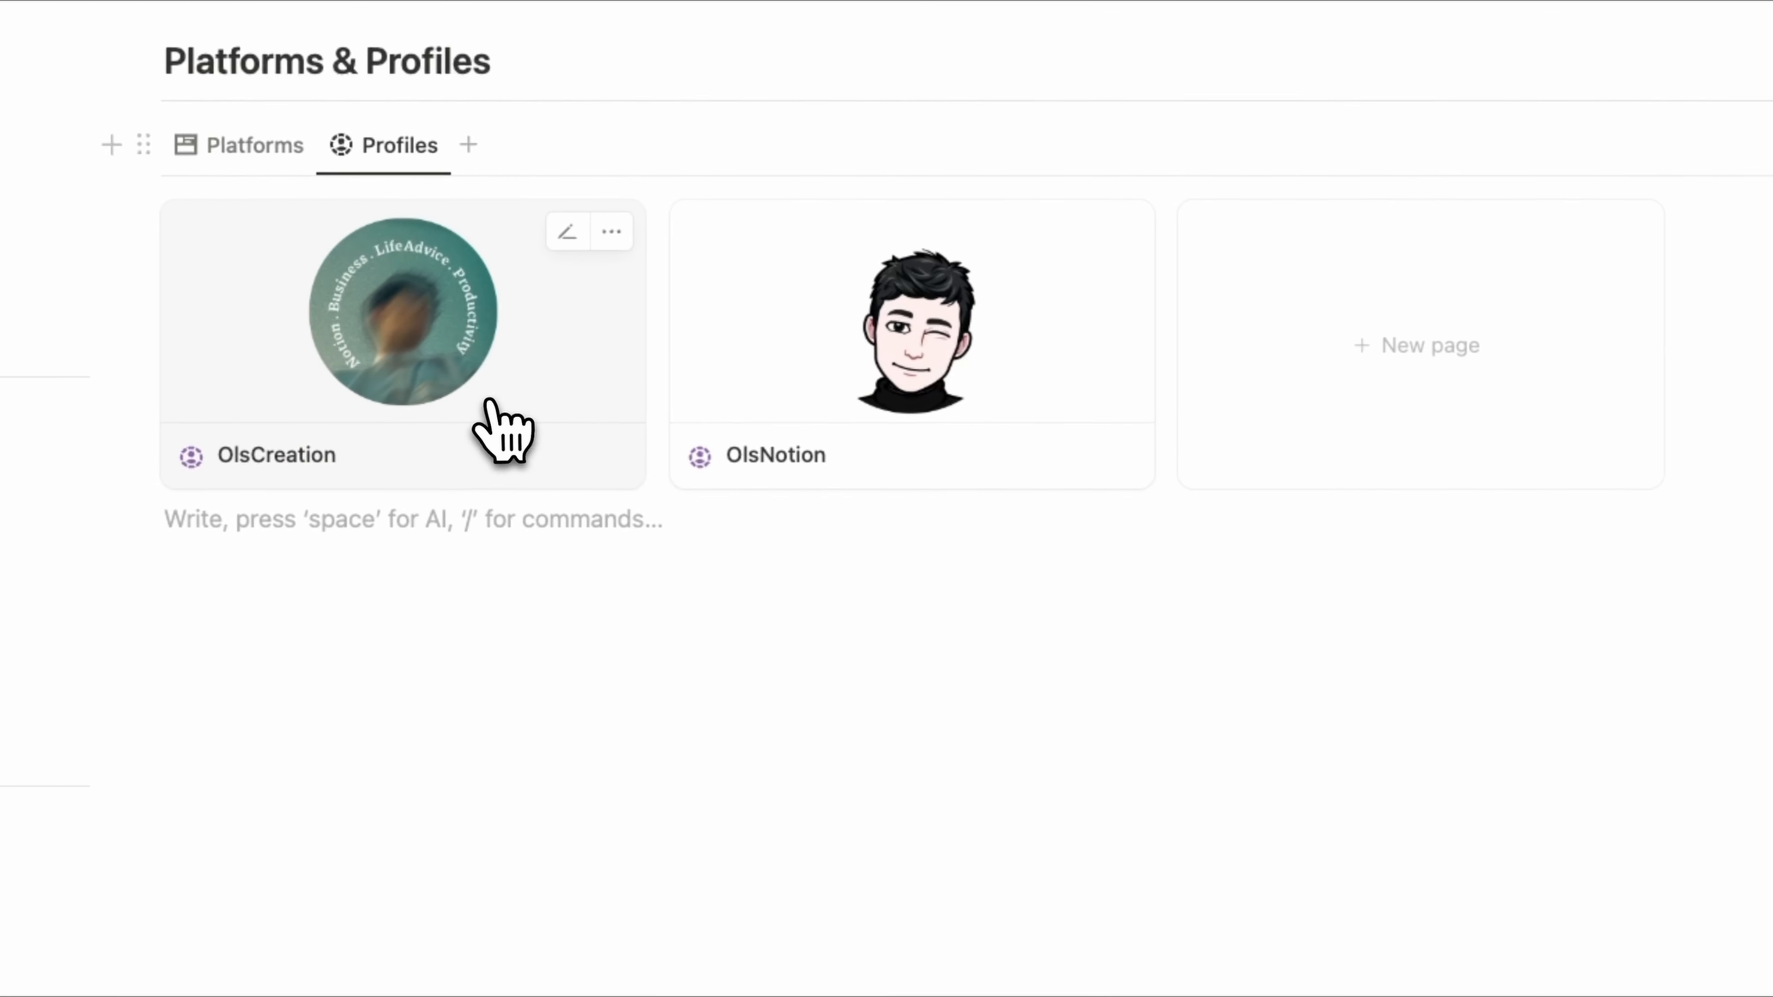
Open the OlsCreation profile and look over its properties and linked content
click(490, 401)
scroll(966, 578, down, 3)
click(967, 578)
scroll(967, 578, up, 3)
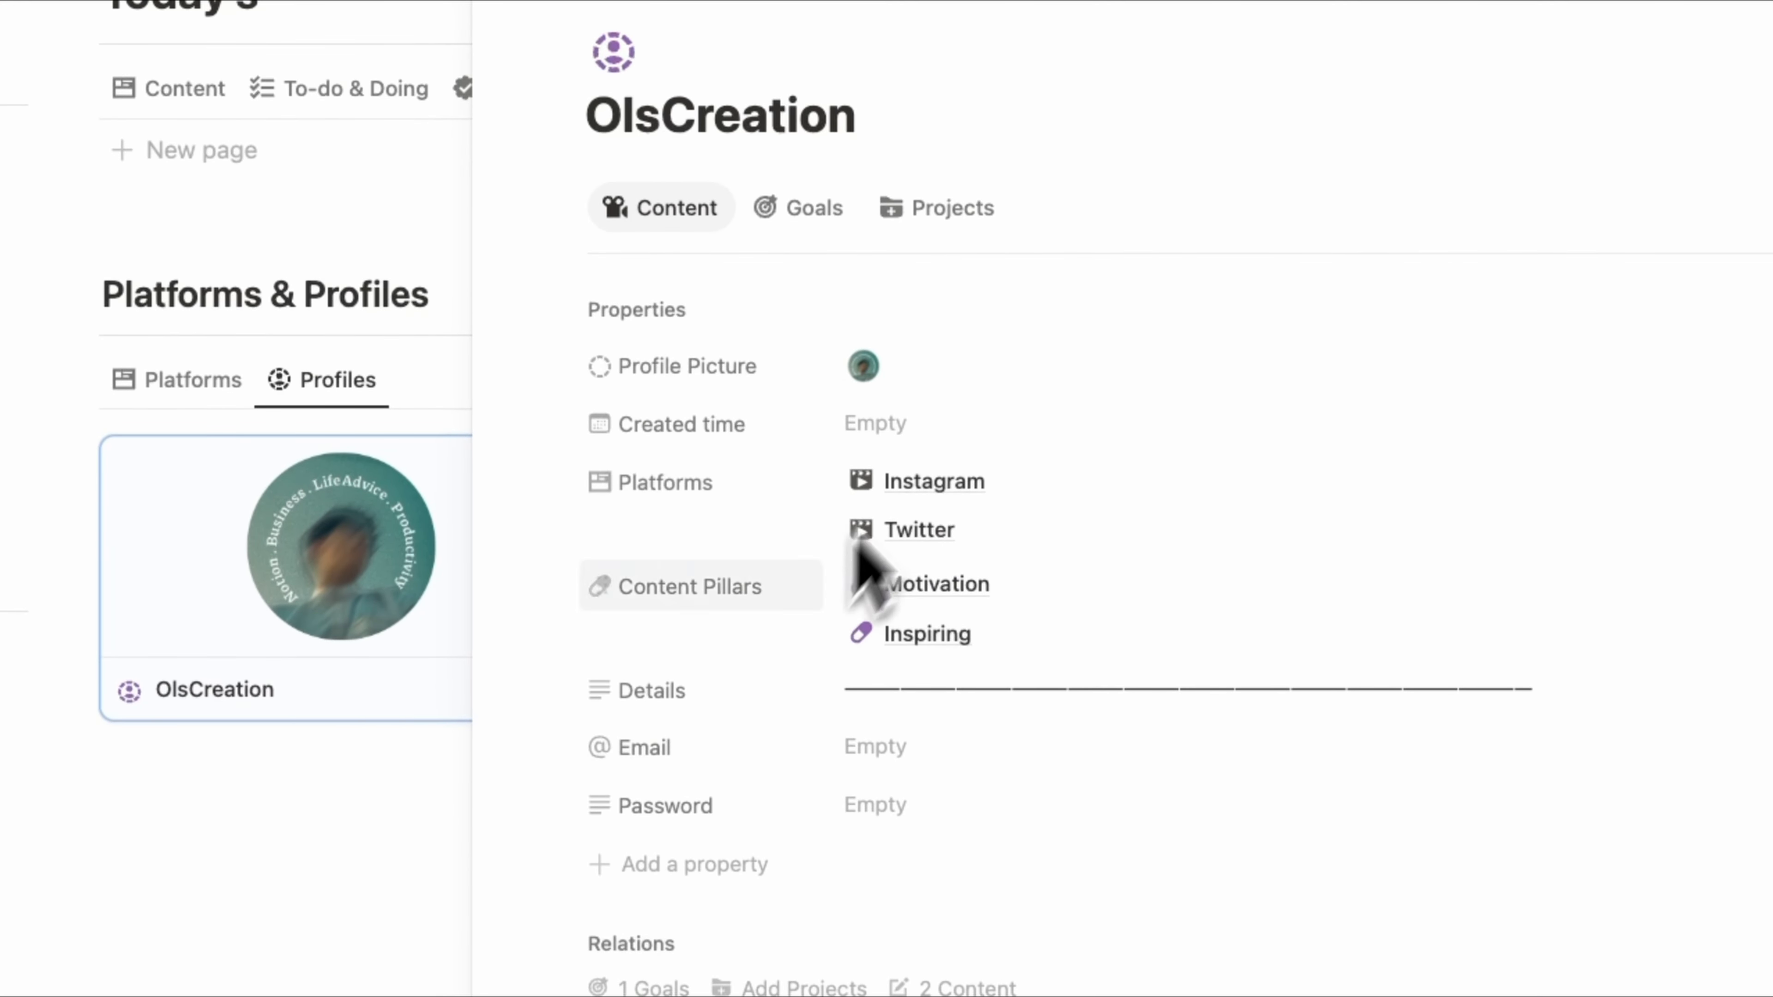
Set the OlsCreation profile's Created time to August 1, 2024
click(914, 426)
click(1132, 541)
click(1131, 541)
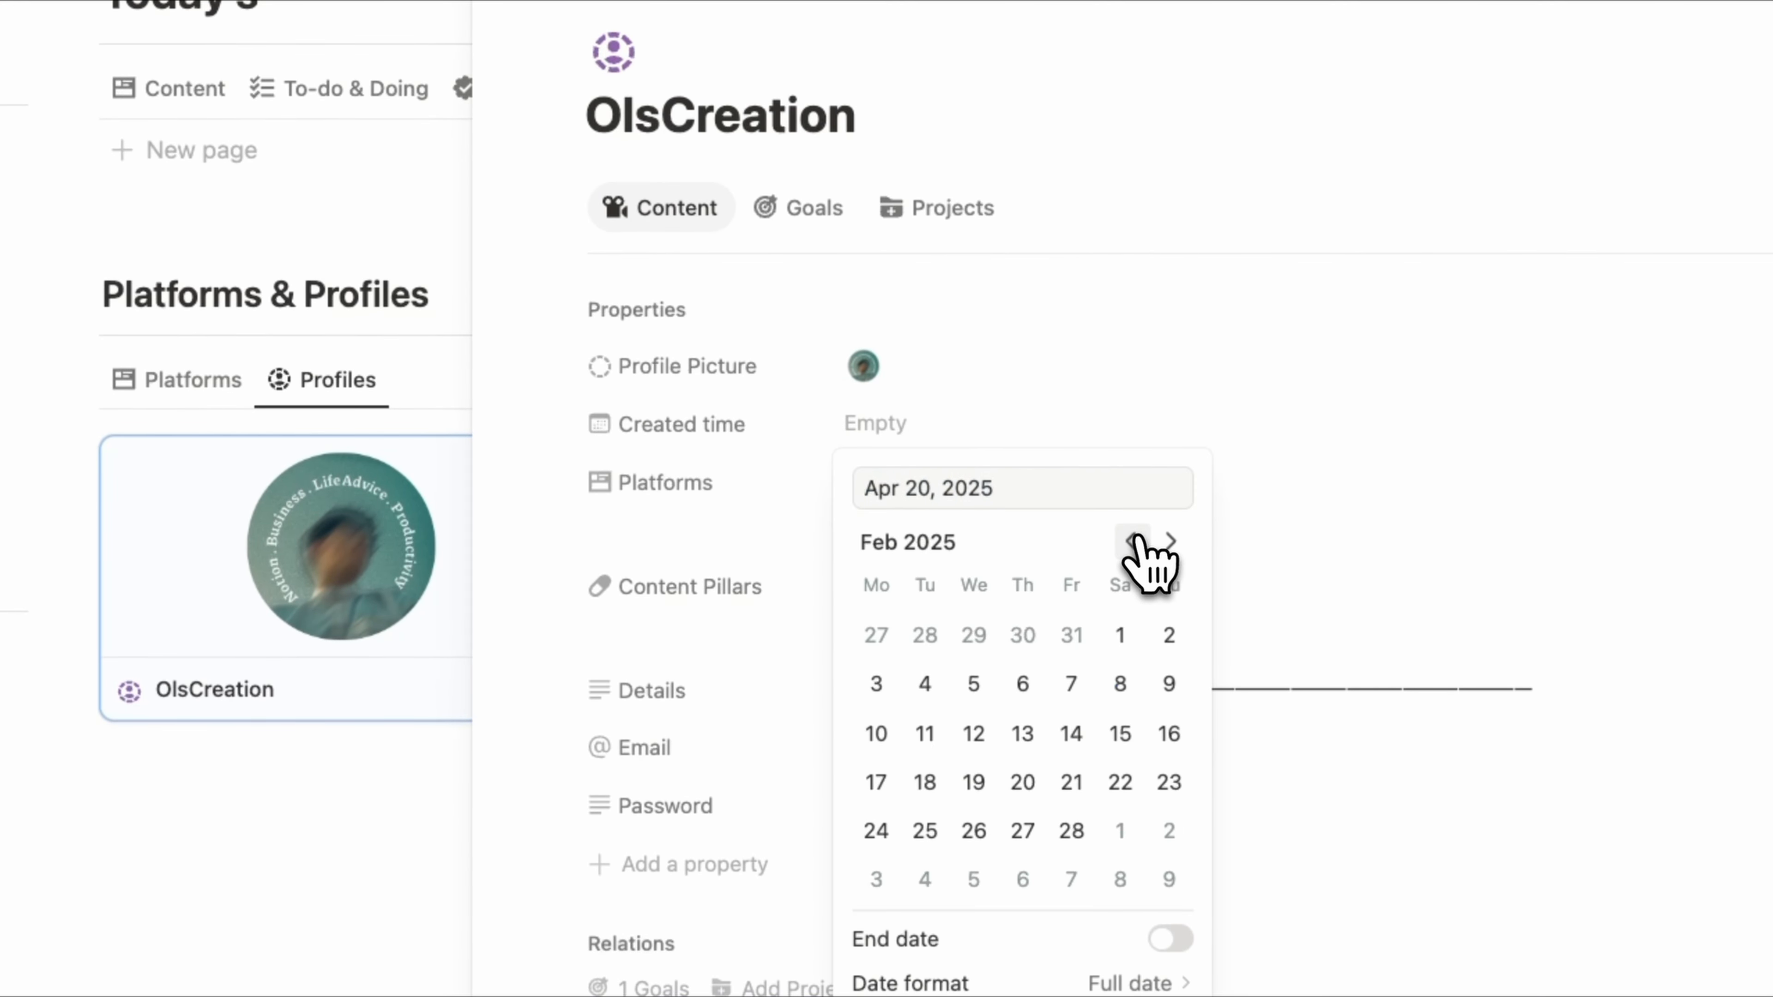
click(1133, 541)
click(1134, 541)
click(1133, 541)
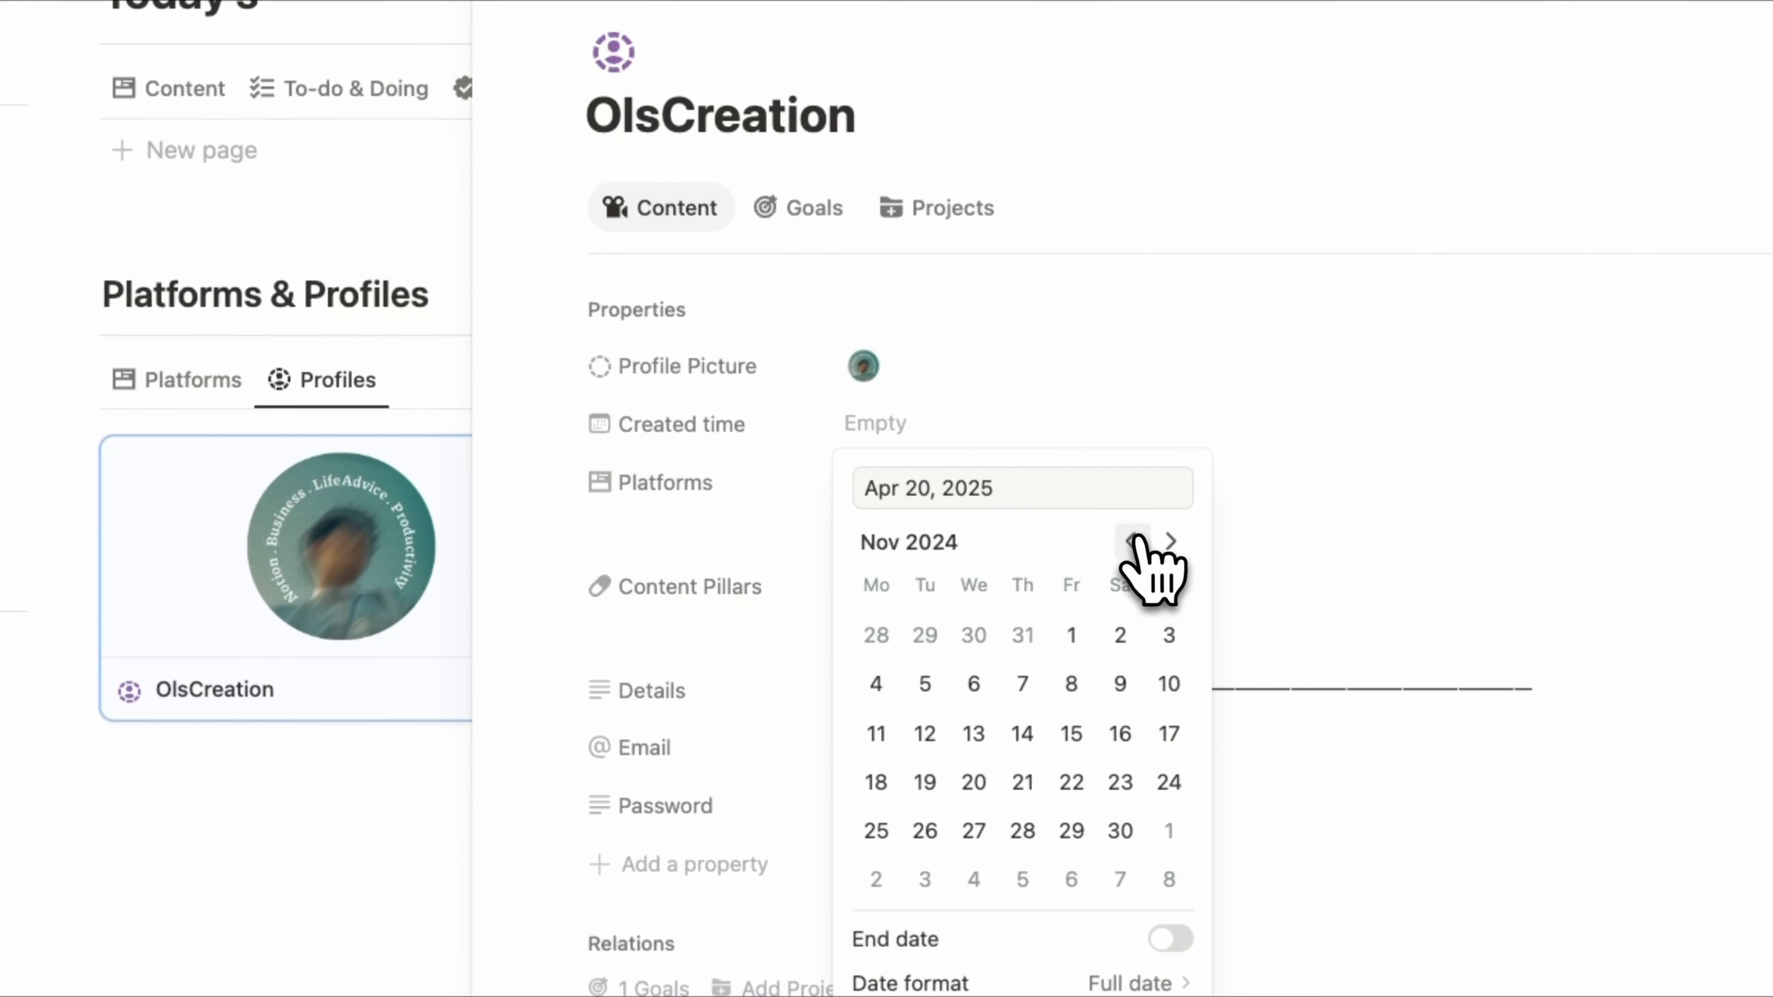
click(1134, 541)
click(1133, 541)
click(1134, 541)
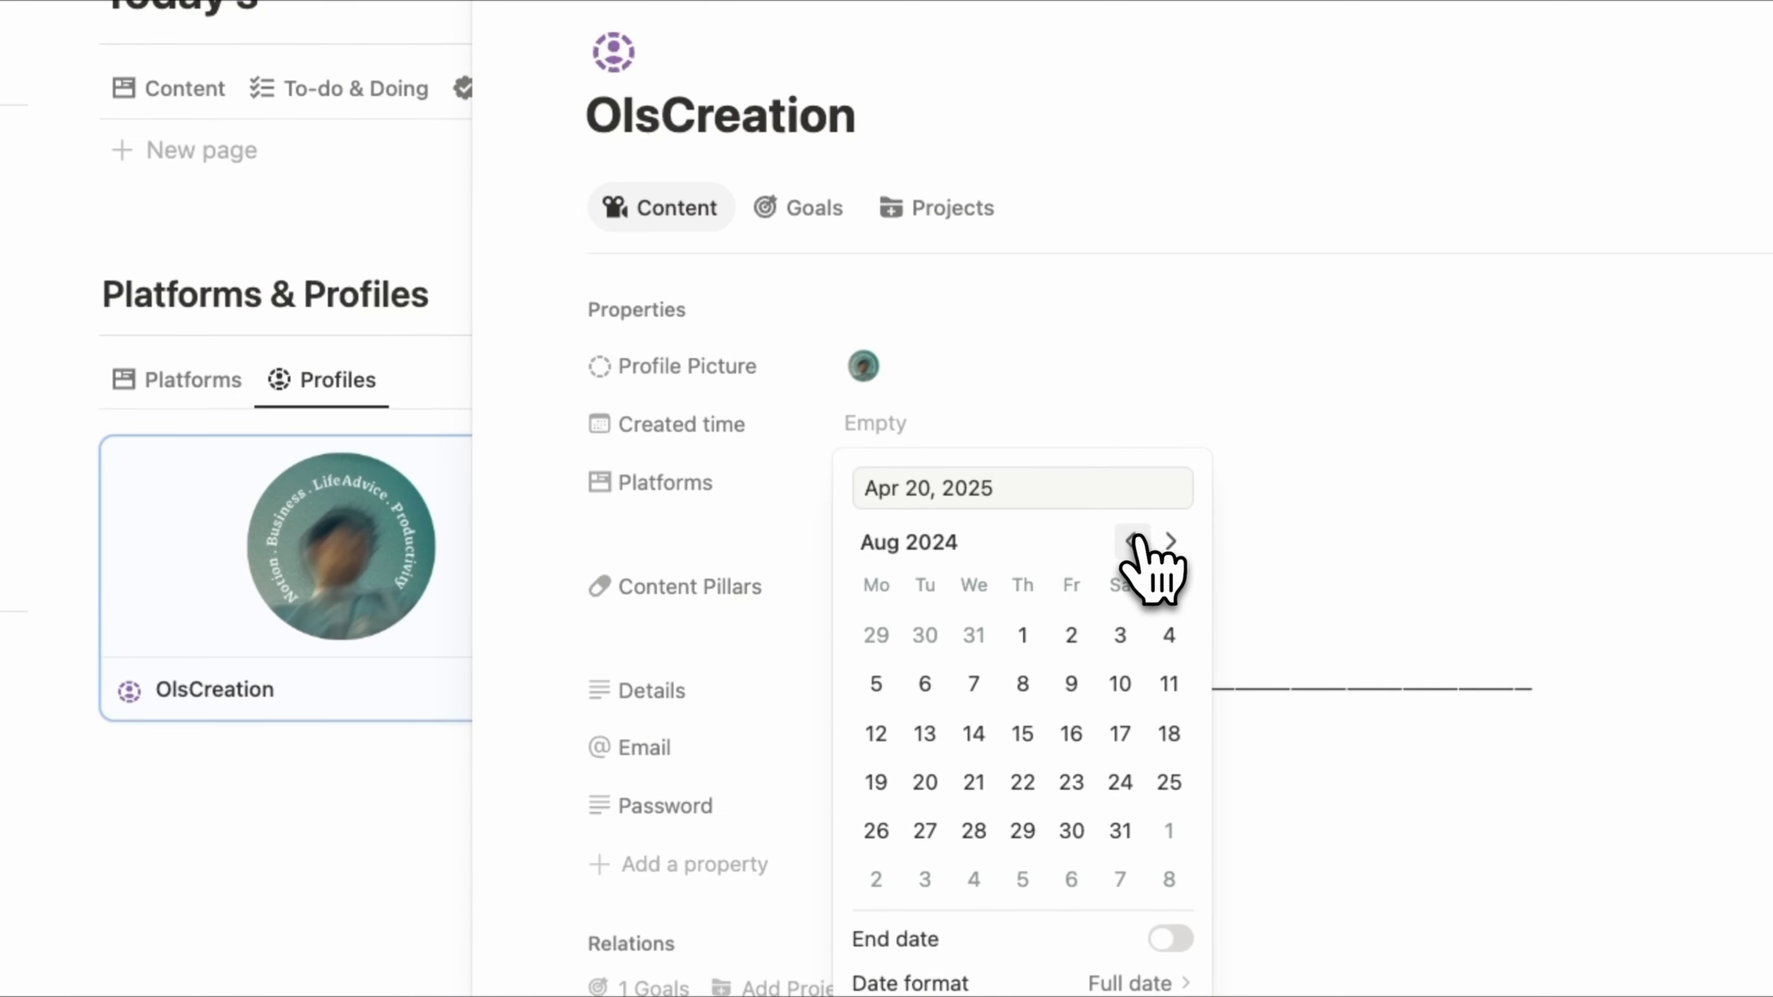
click(1022, 635)
click(725, 571)
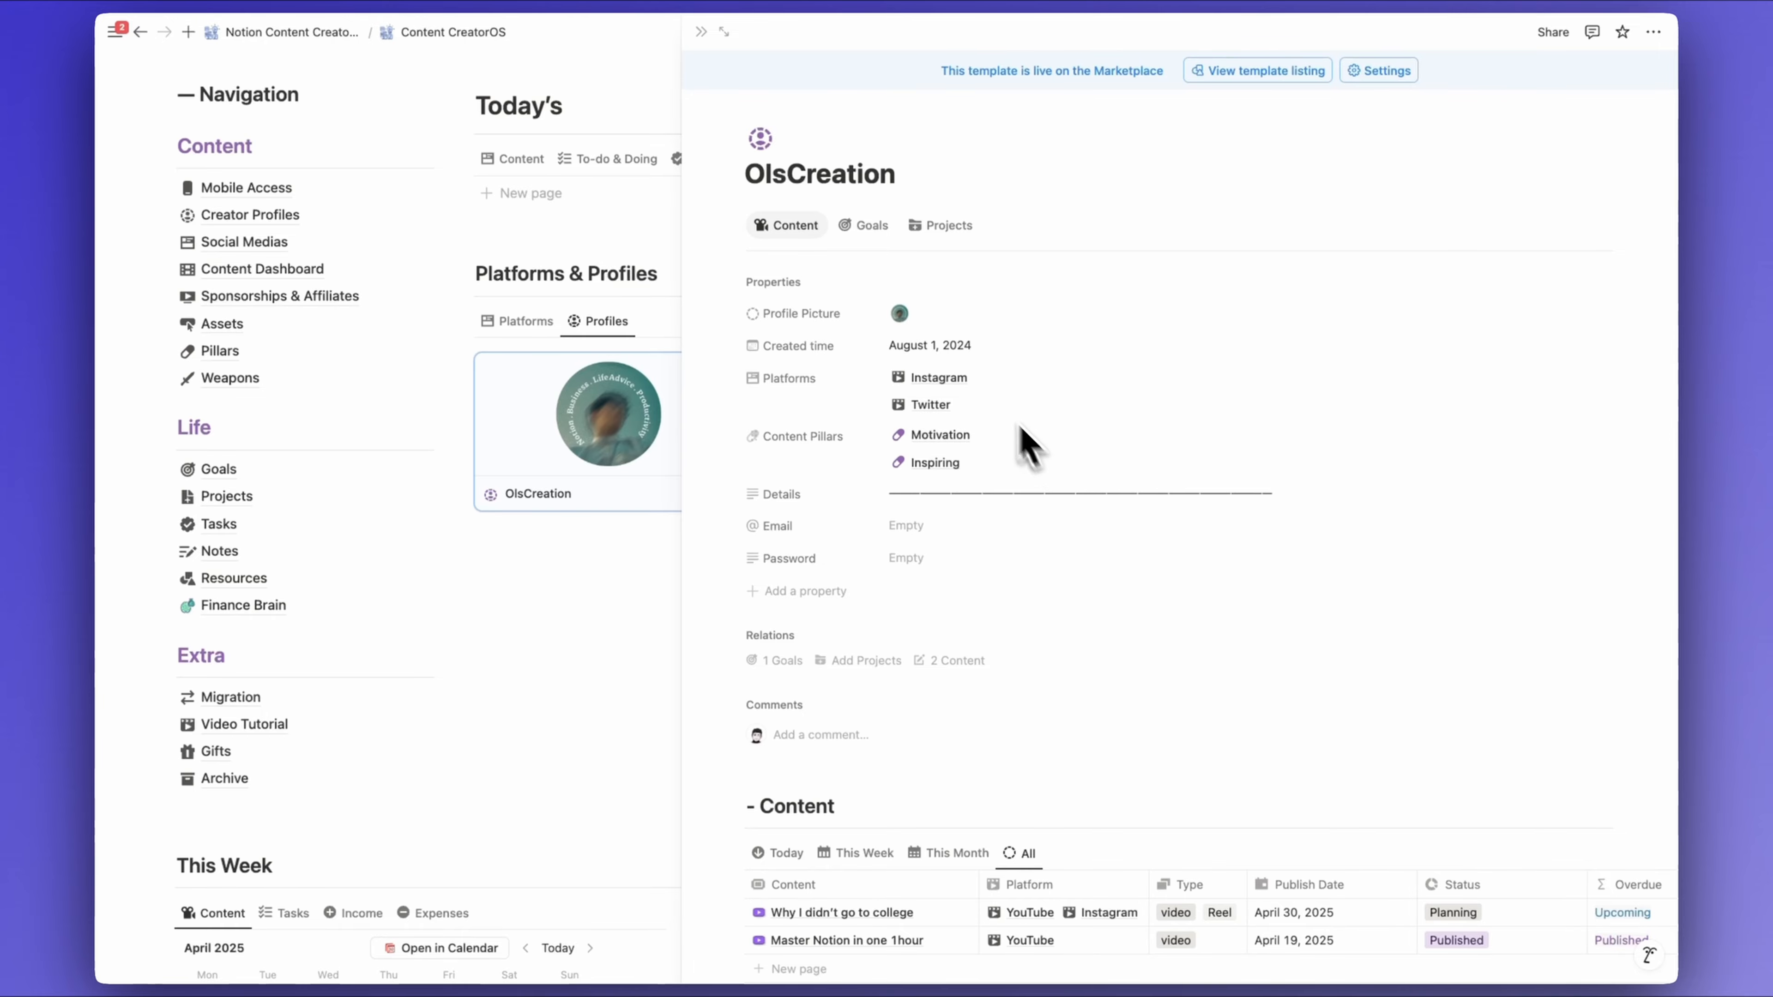
Review the OlsCreation profile's Goals and Projects, and return to the dashboard
click(865, 224)
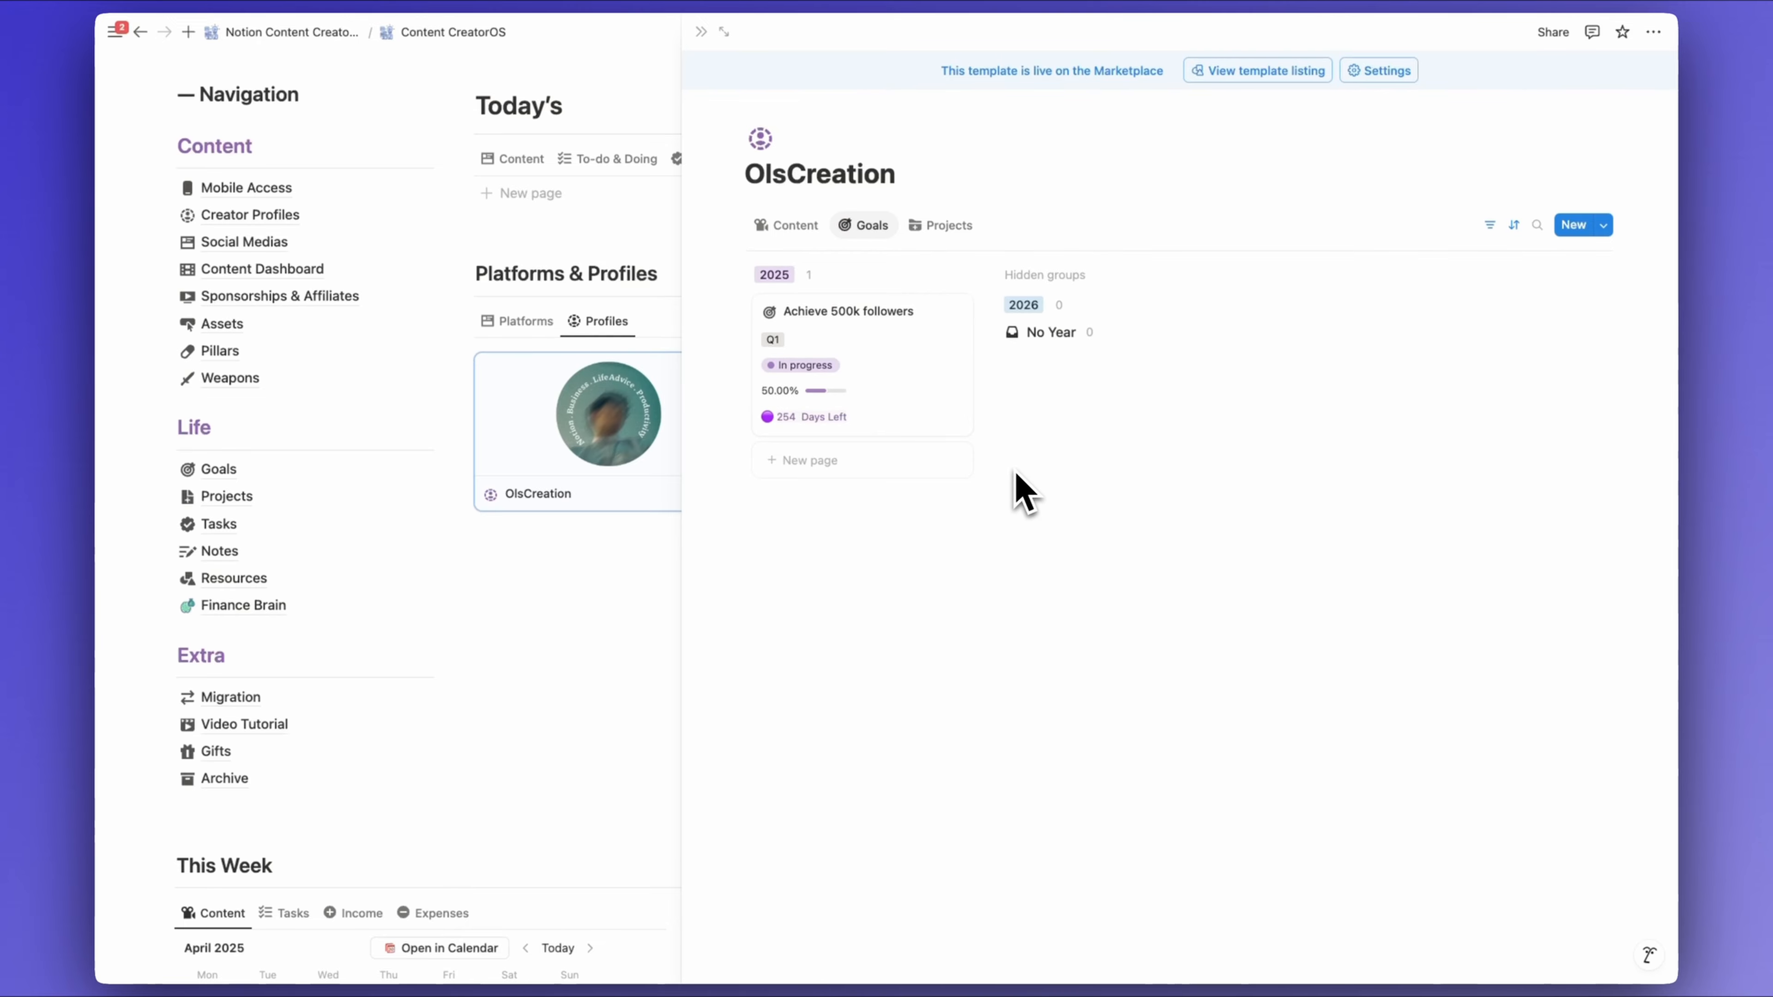
click(948, 226)
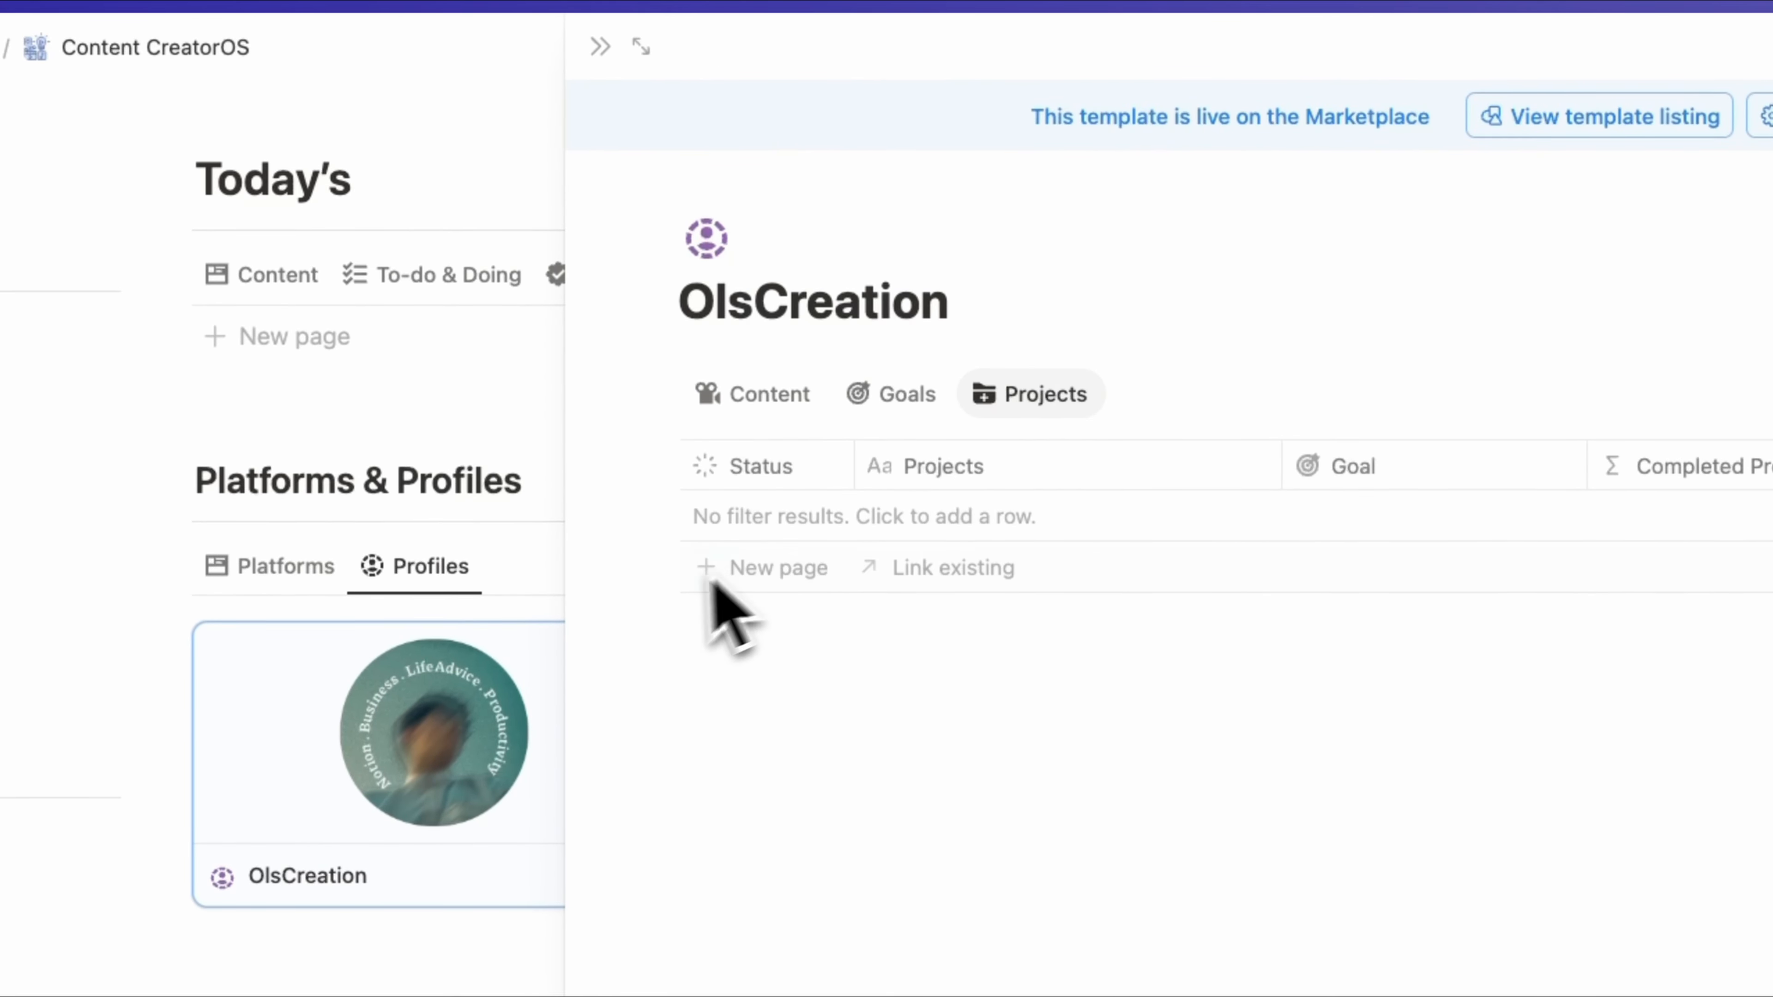
click(600, 46)
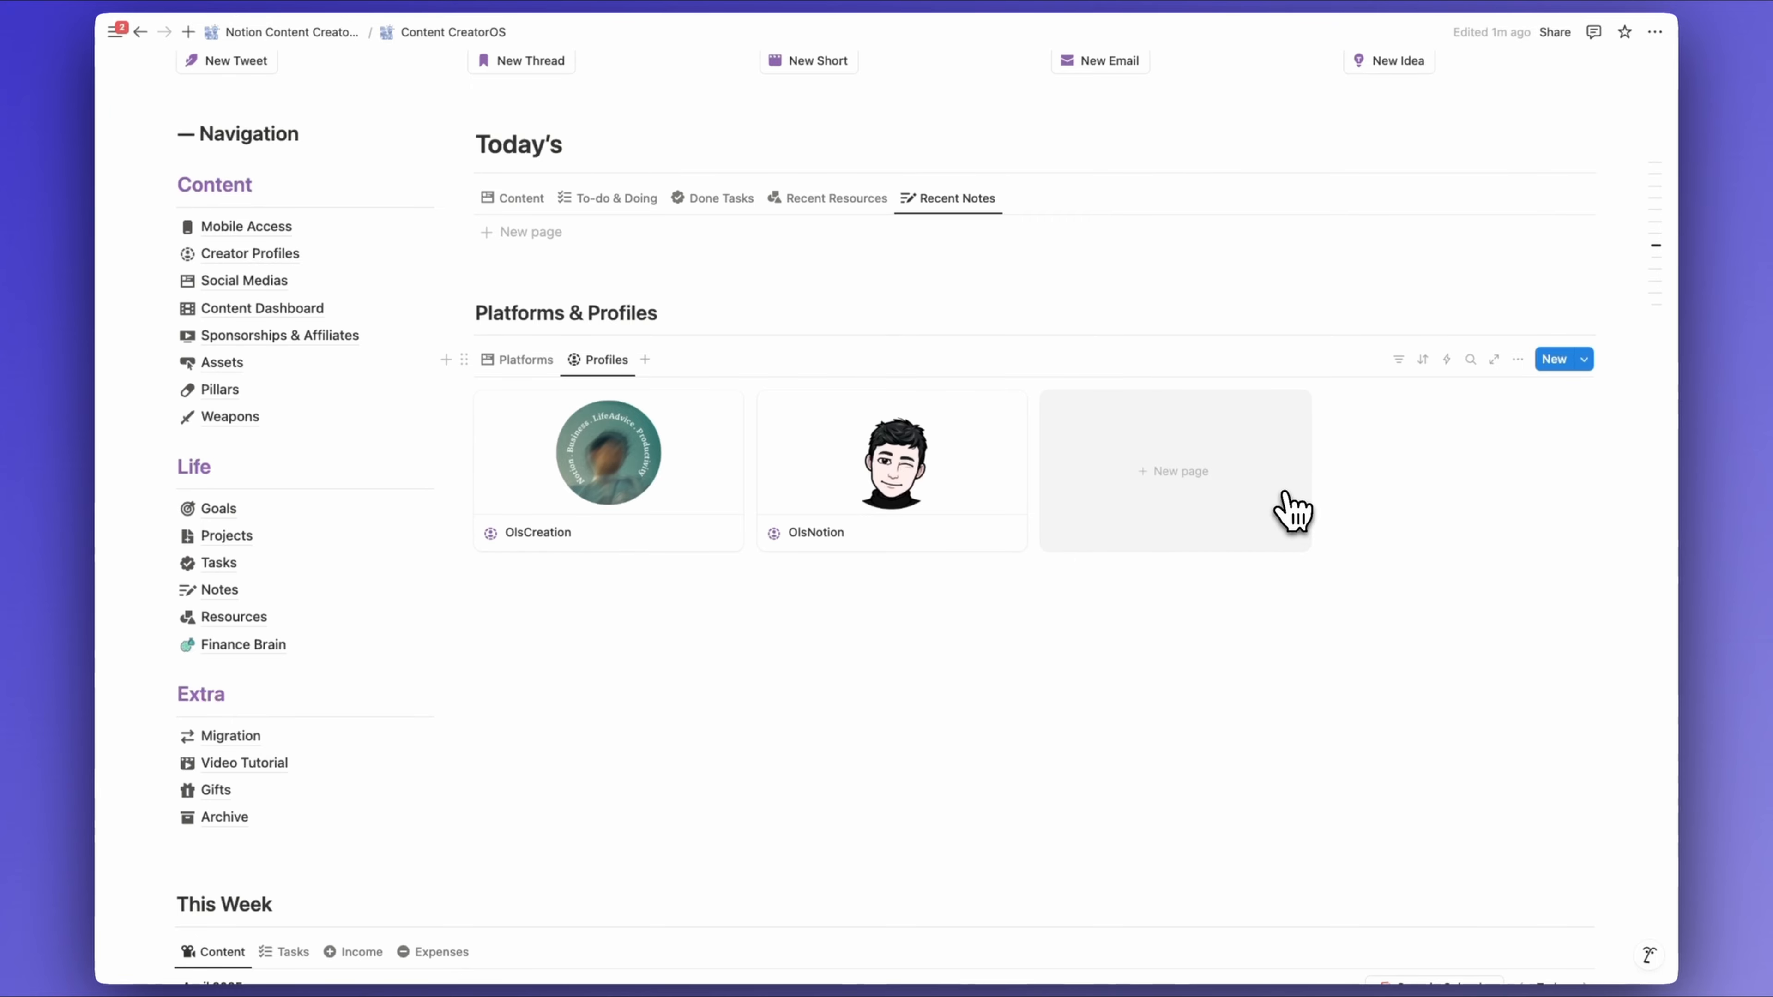
Show this week's income, and create a new income entry named "Job Salary" linked to the month April
scroll(1292, 511, down, 10)
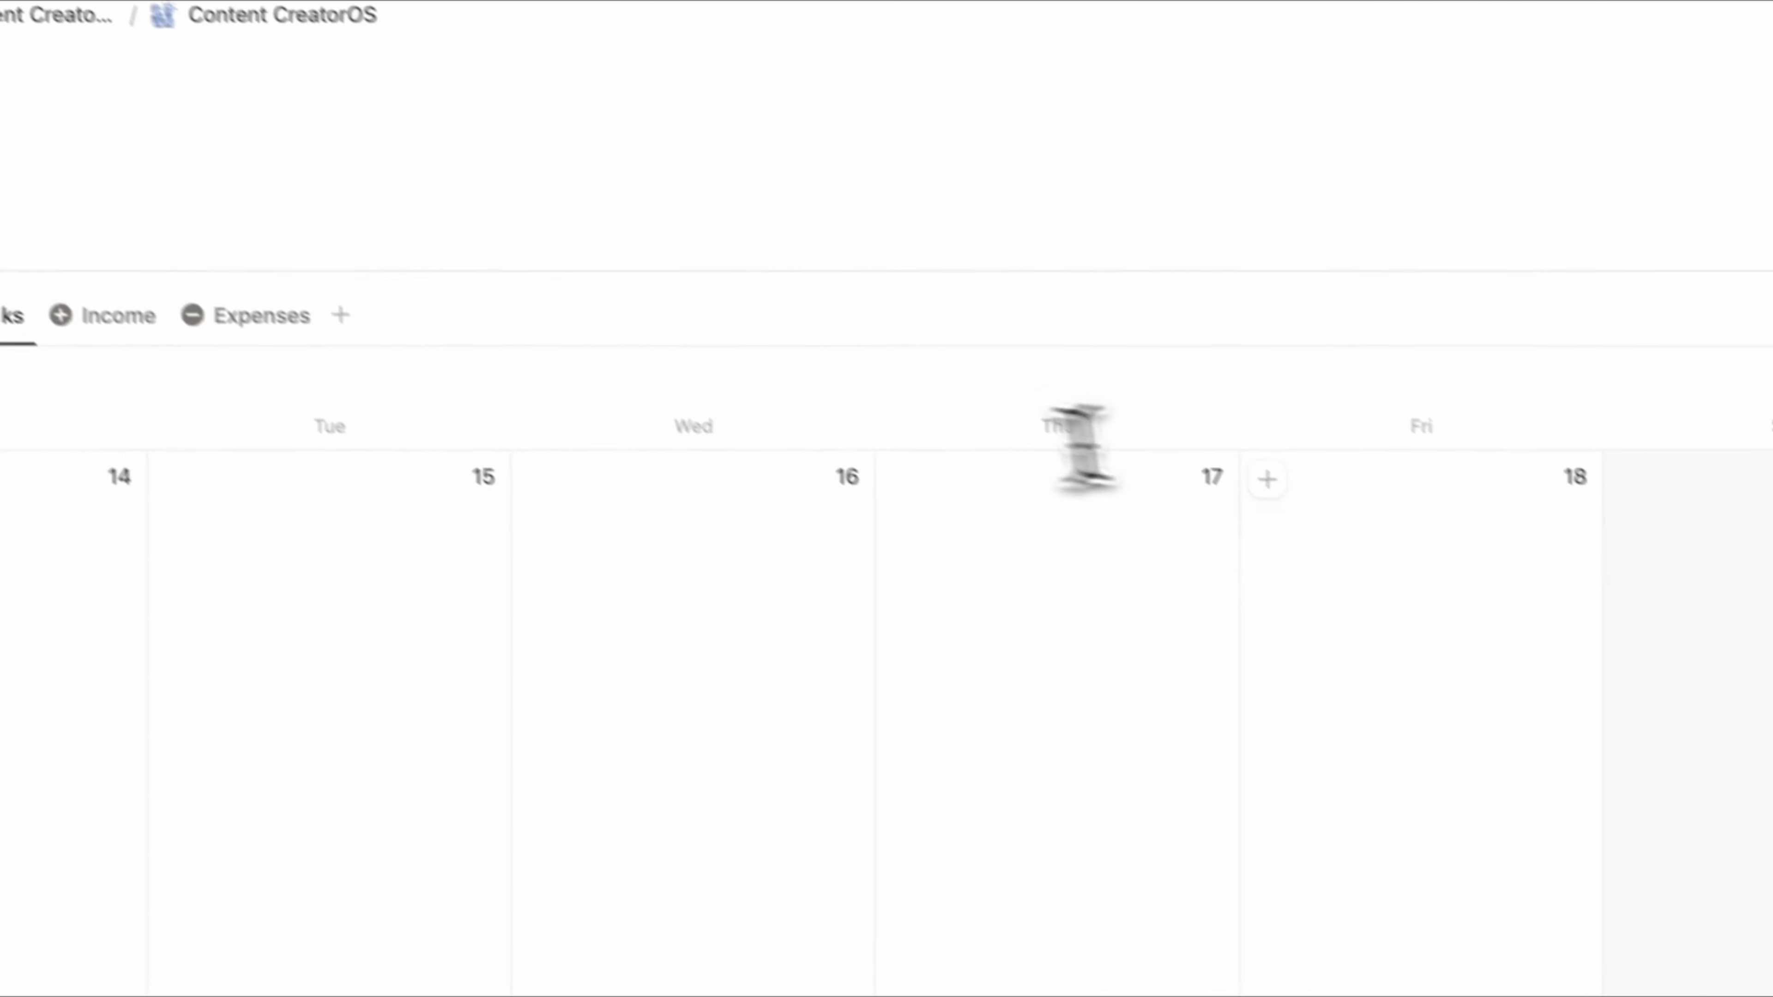
click(464, 227)
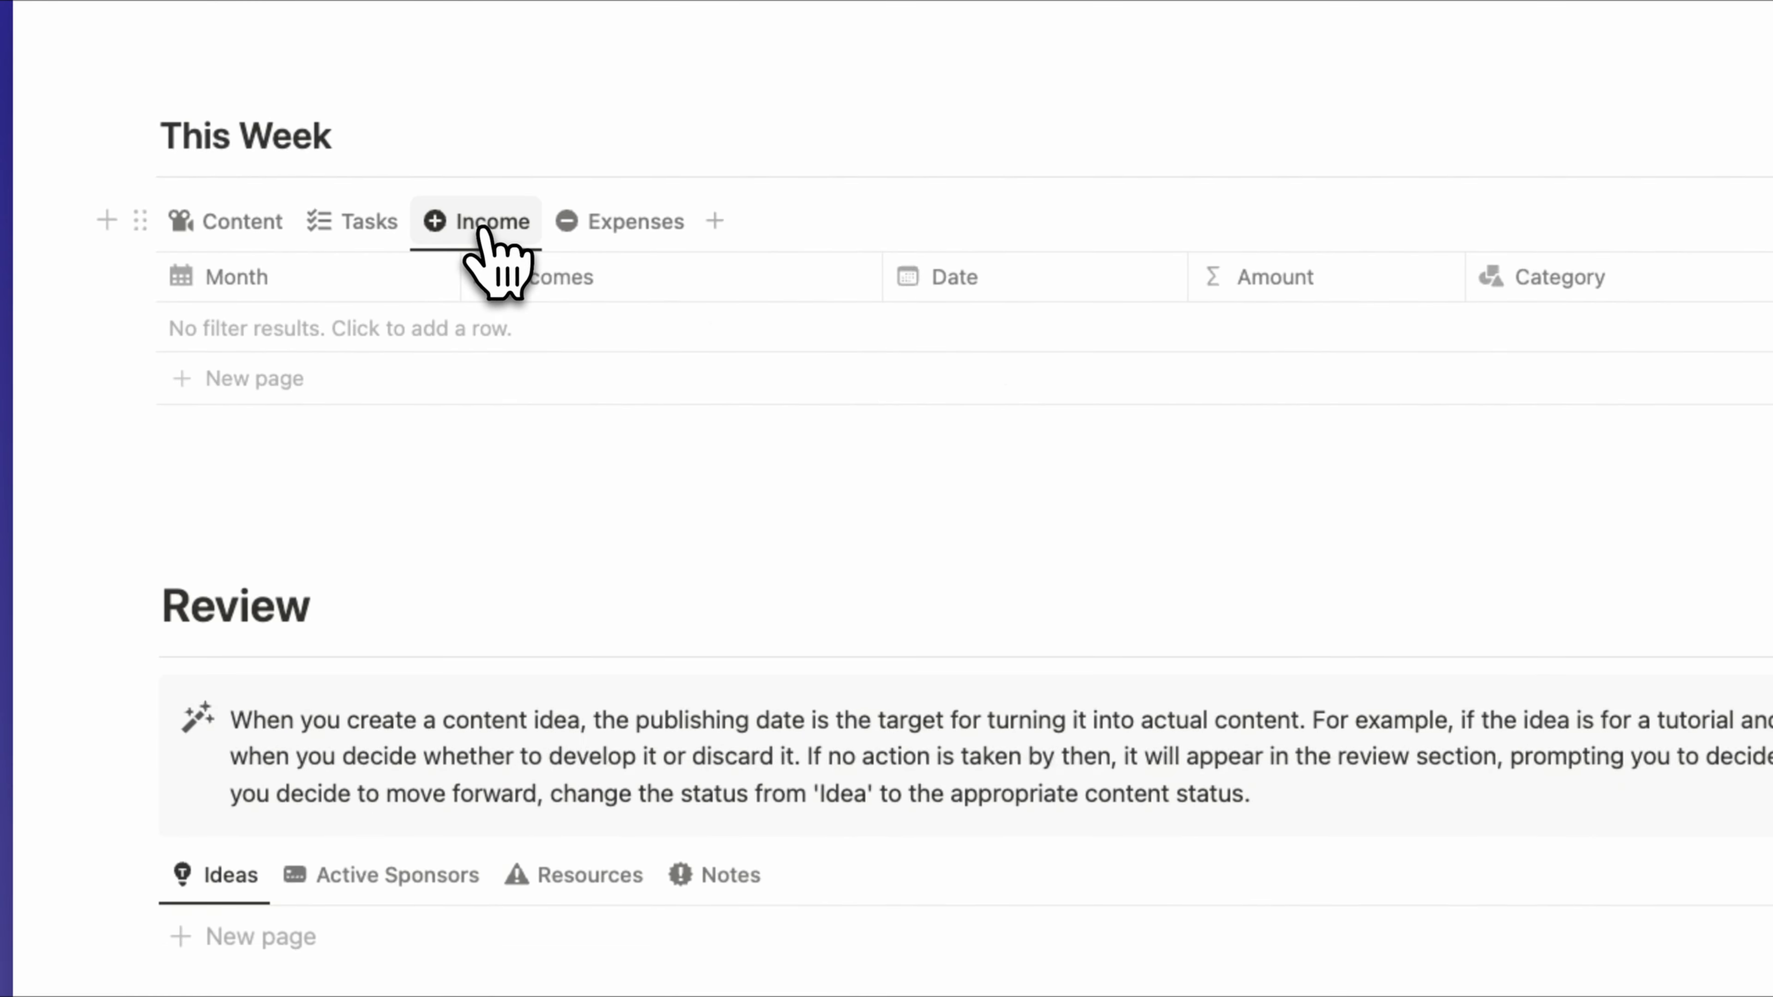
scroll(932, 304, up, 20)
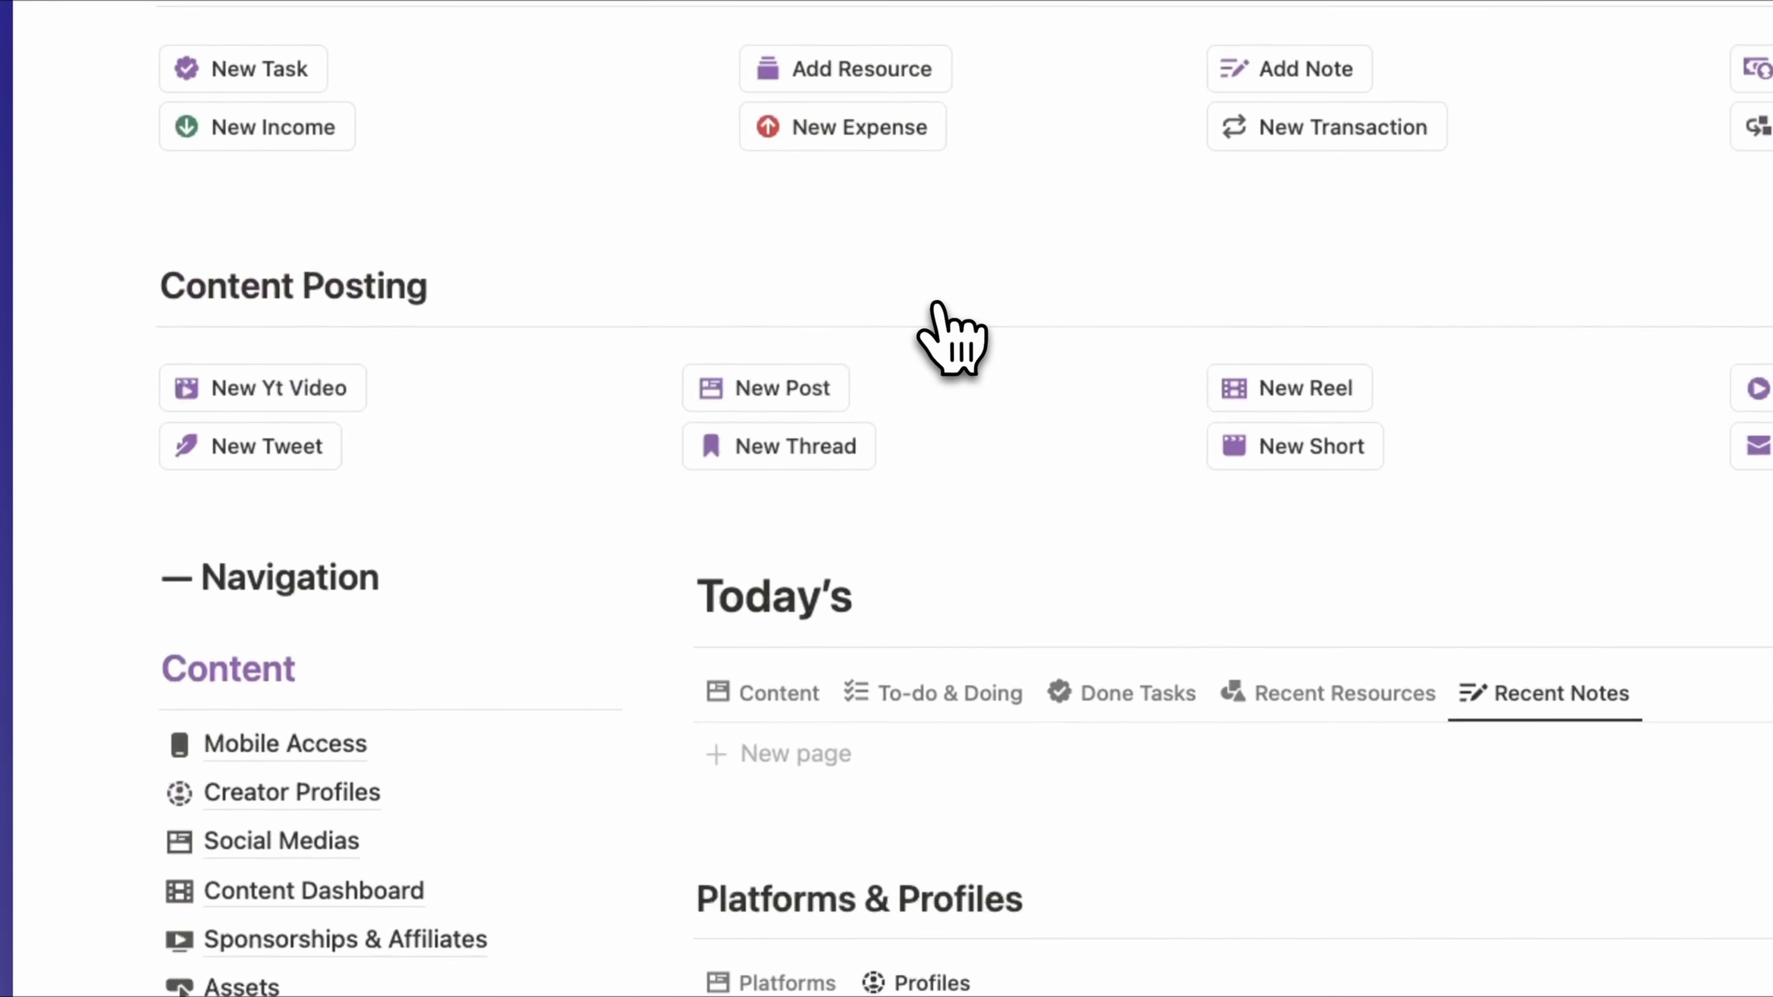
click(255, 698)
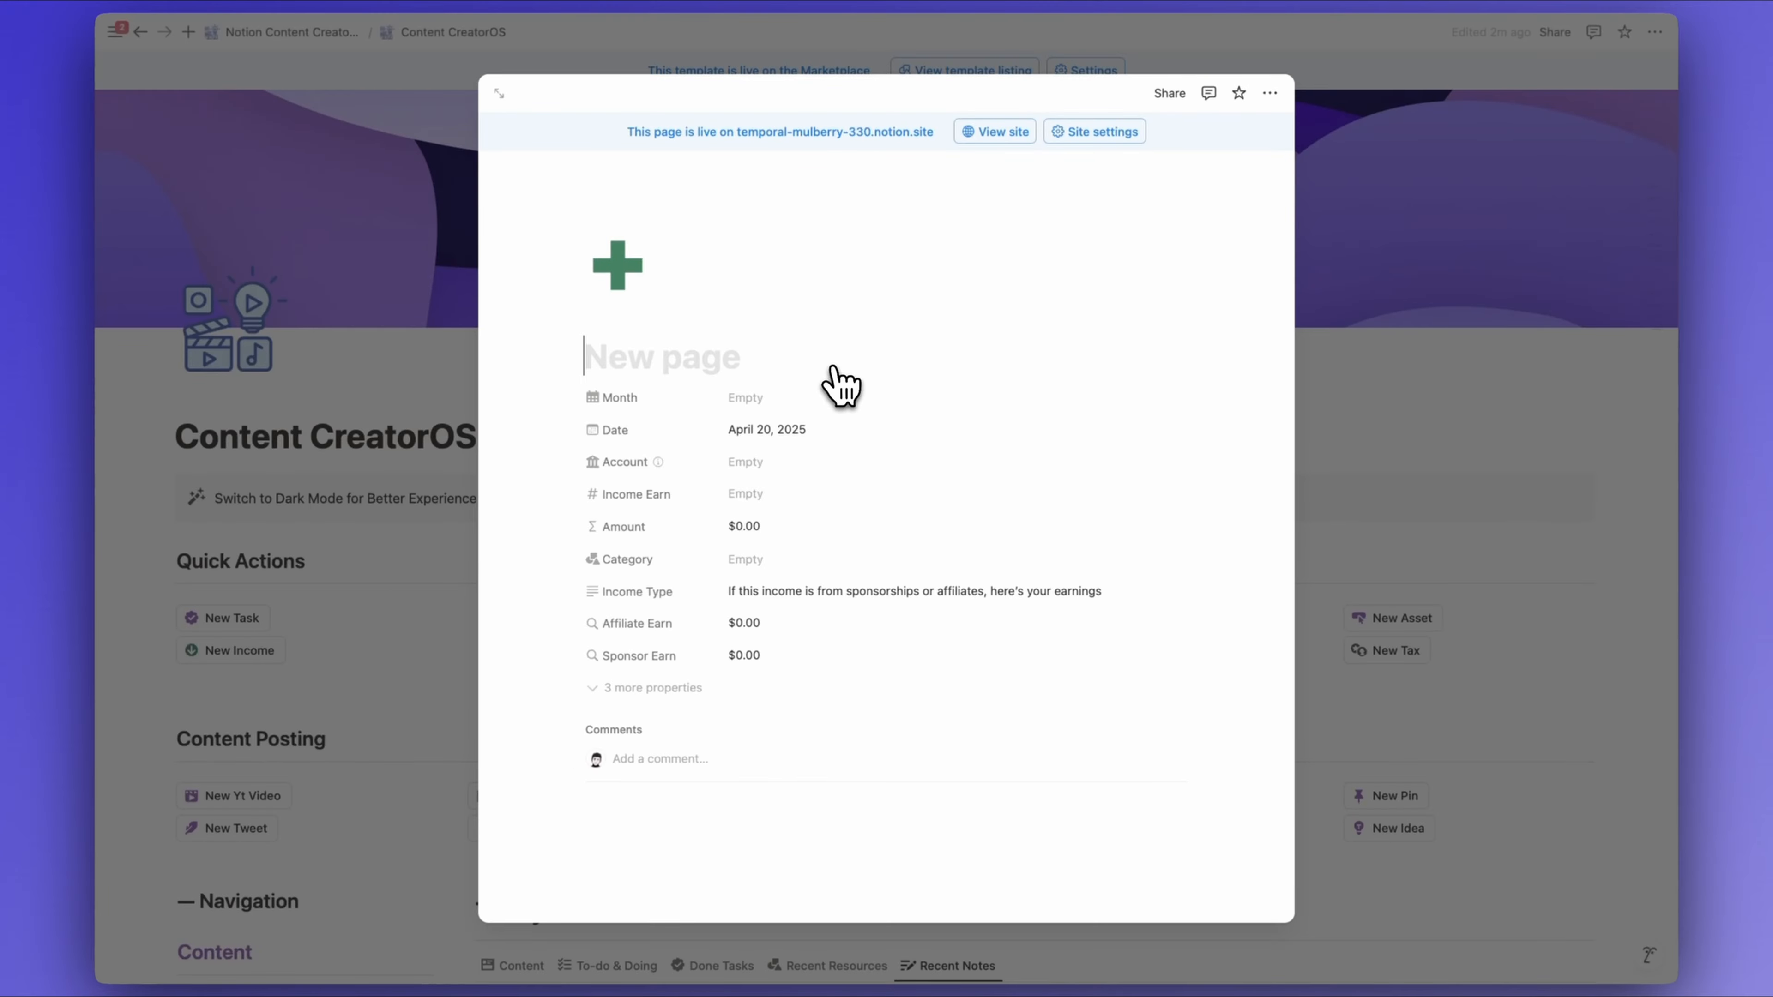
text(Job Salary)
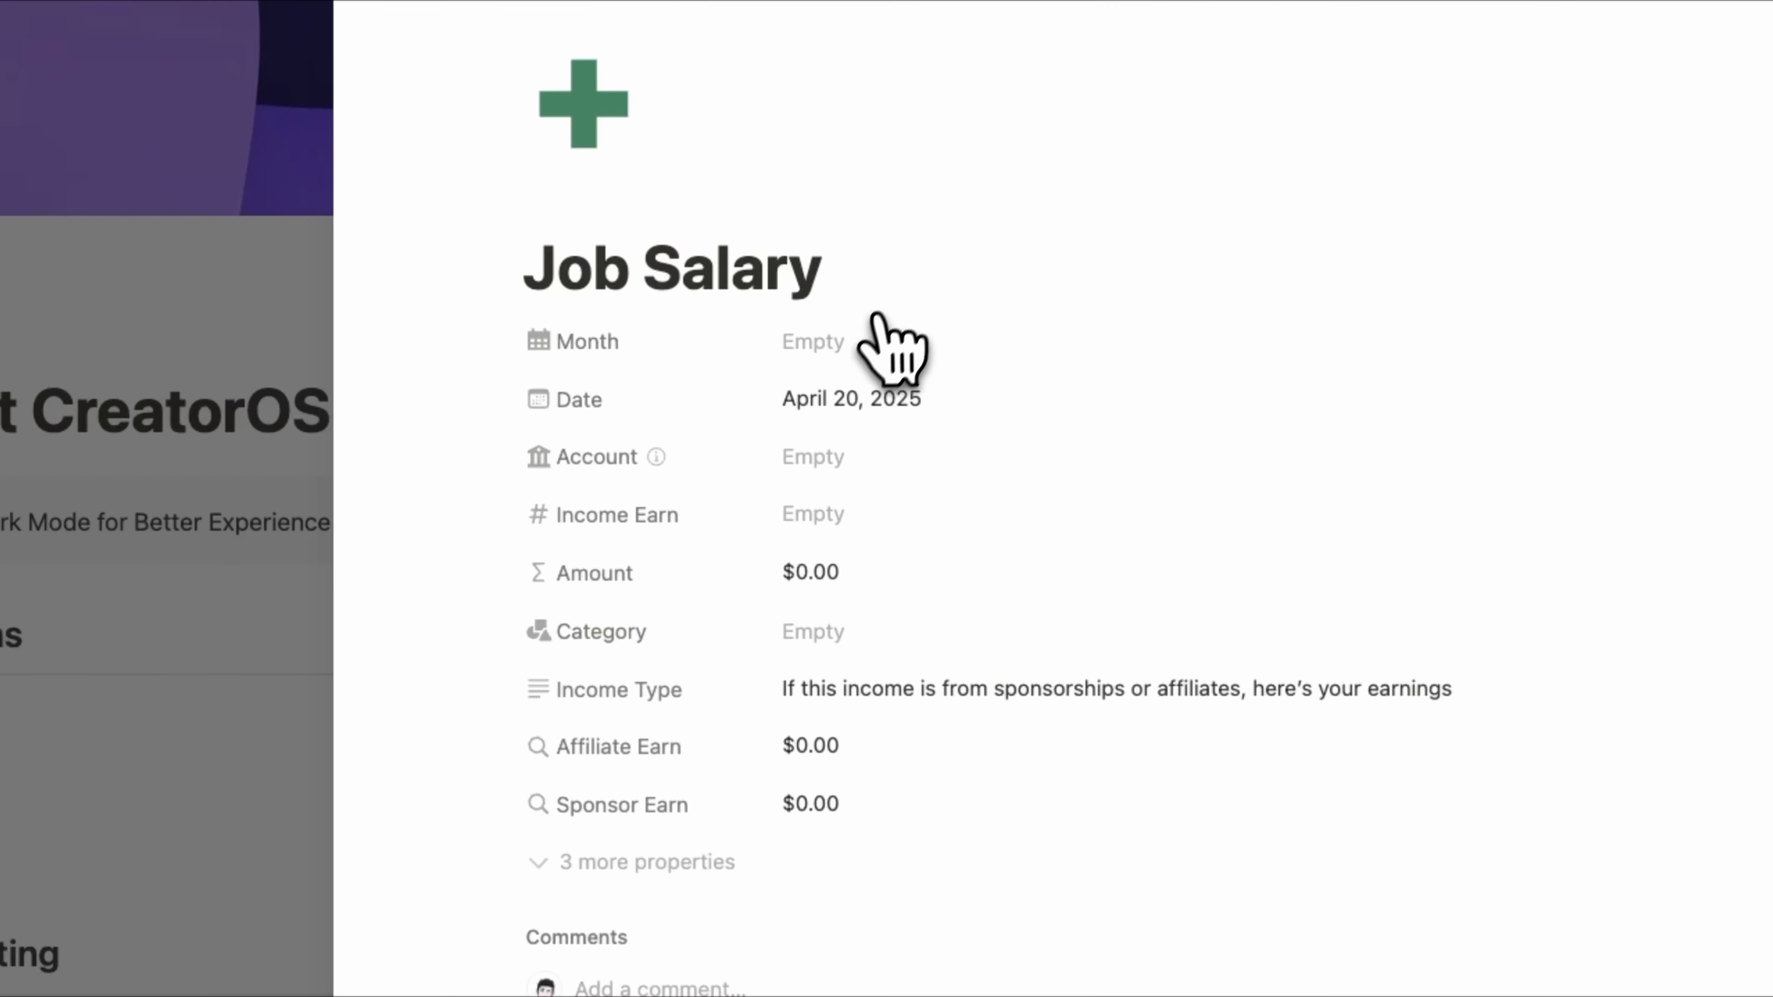
click(781, 403)
key(Return)
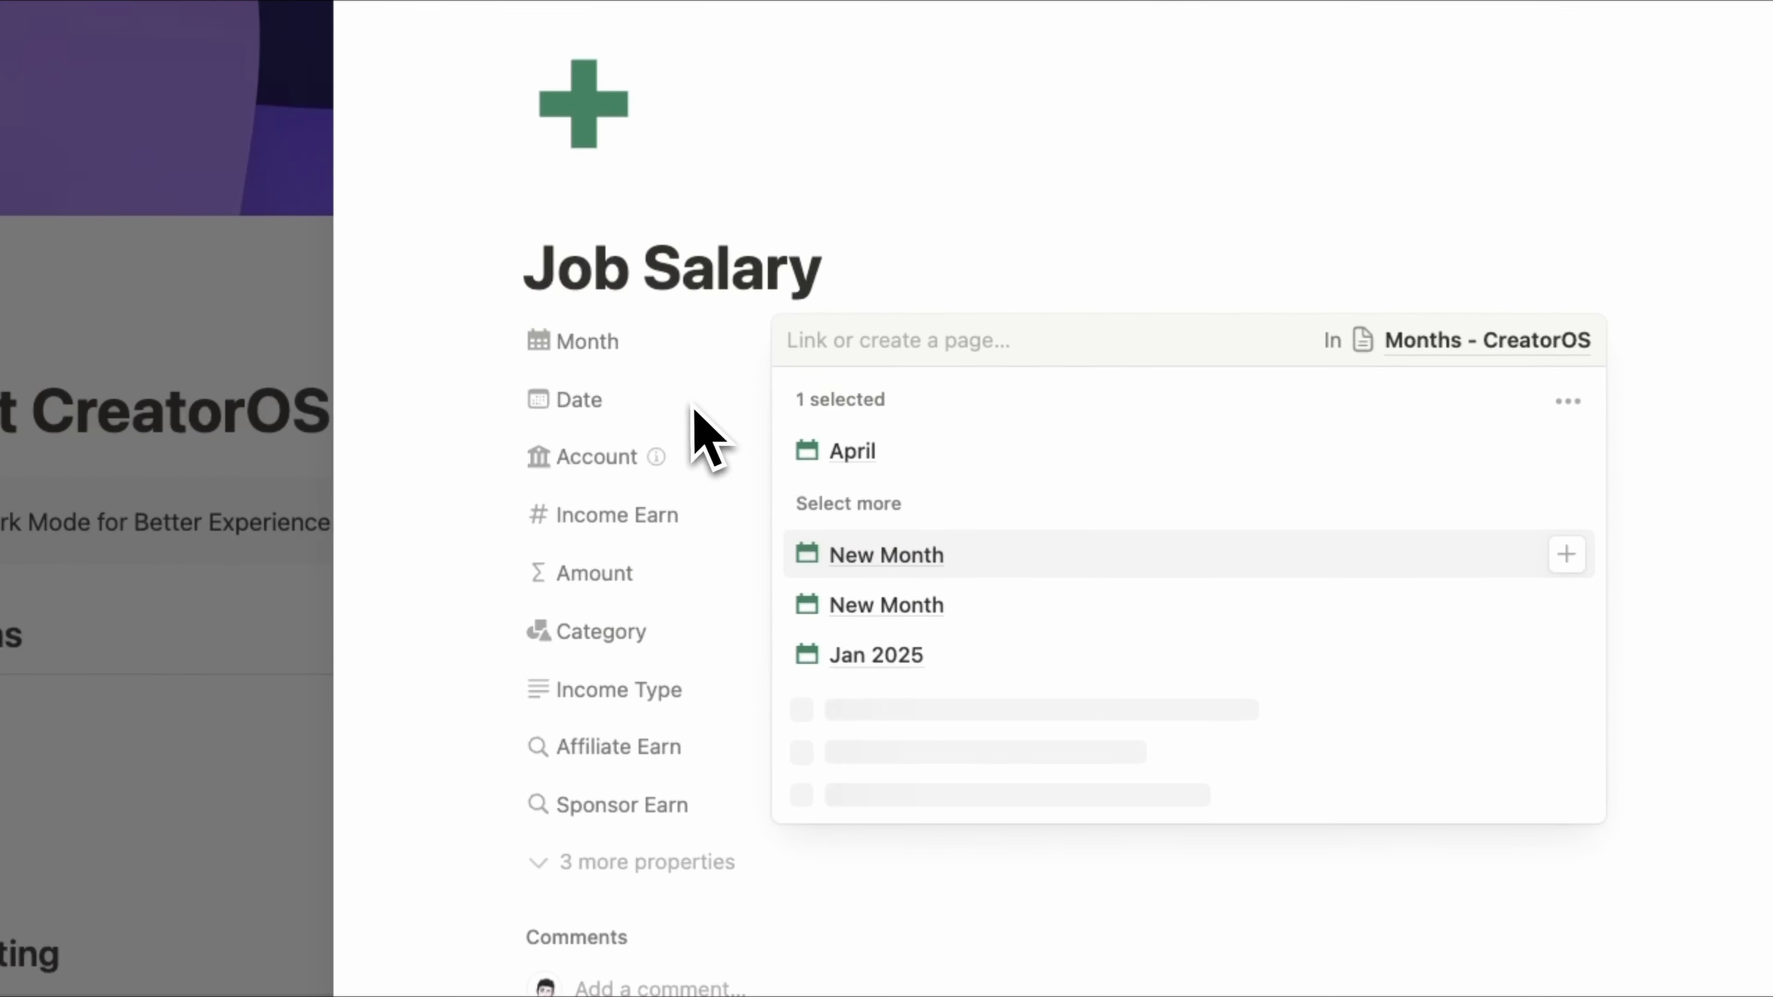
key(Escape)
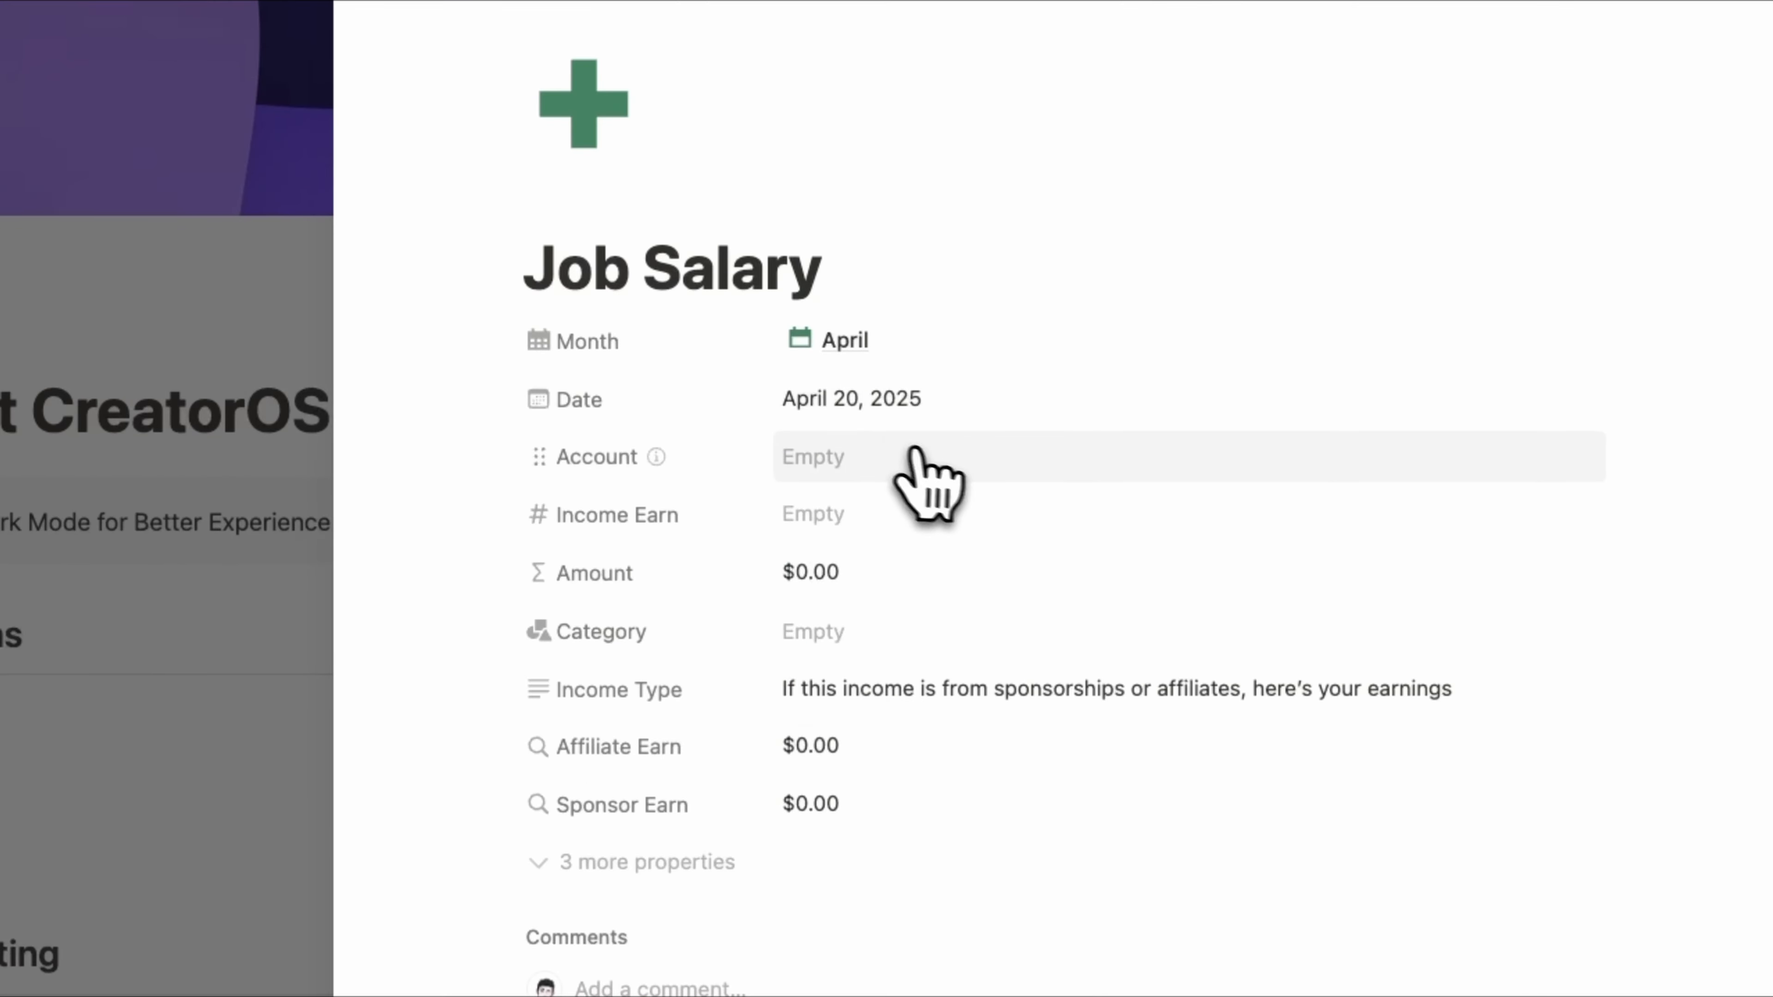
Link the Job Salary income to Bank account and set its Income Earn to 3000
click(915, 464)
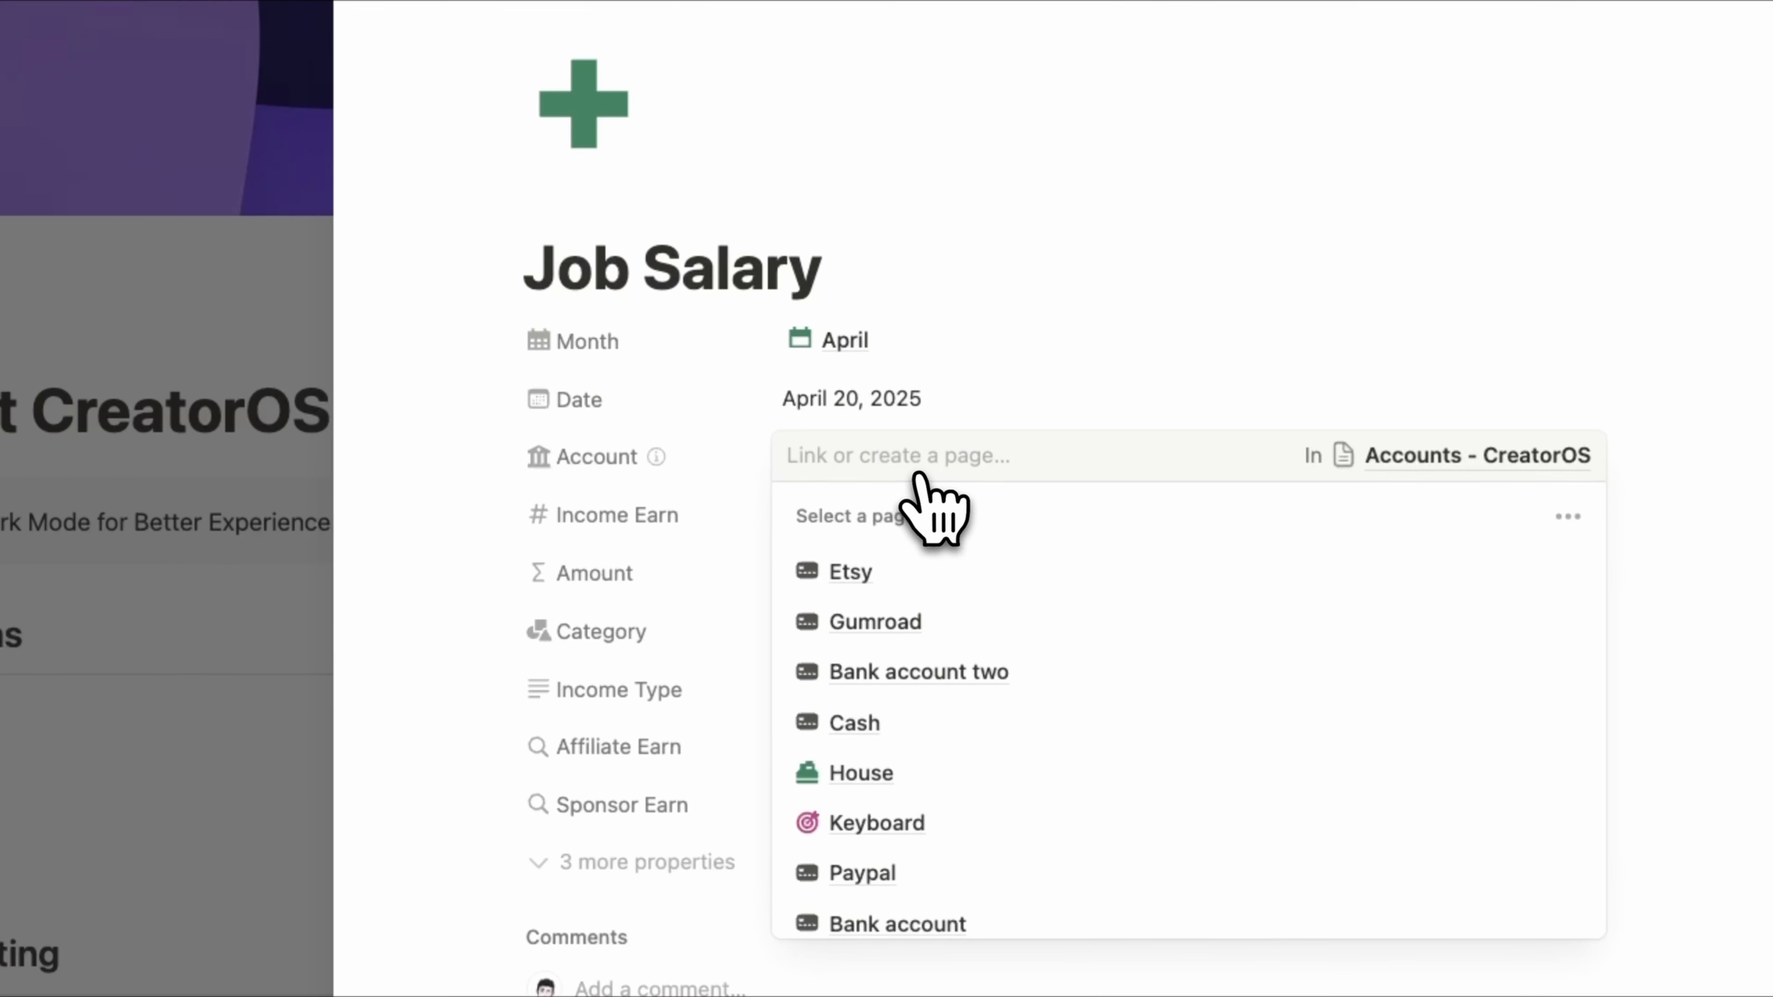
scroll(958, 760, down, 2)
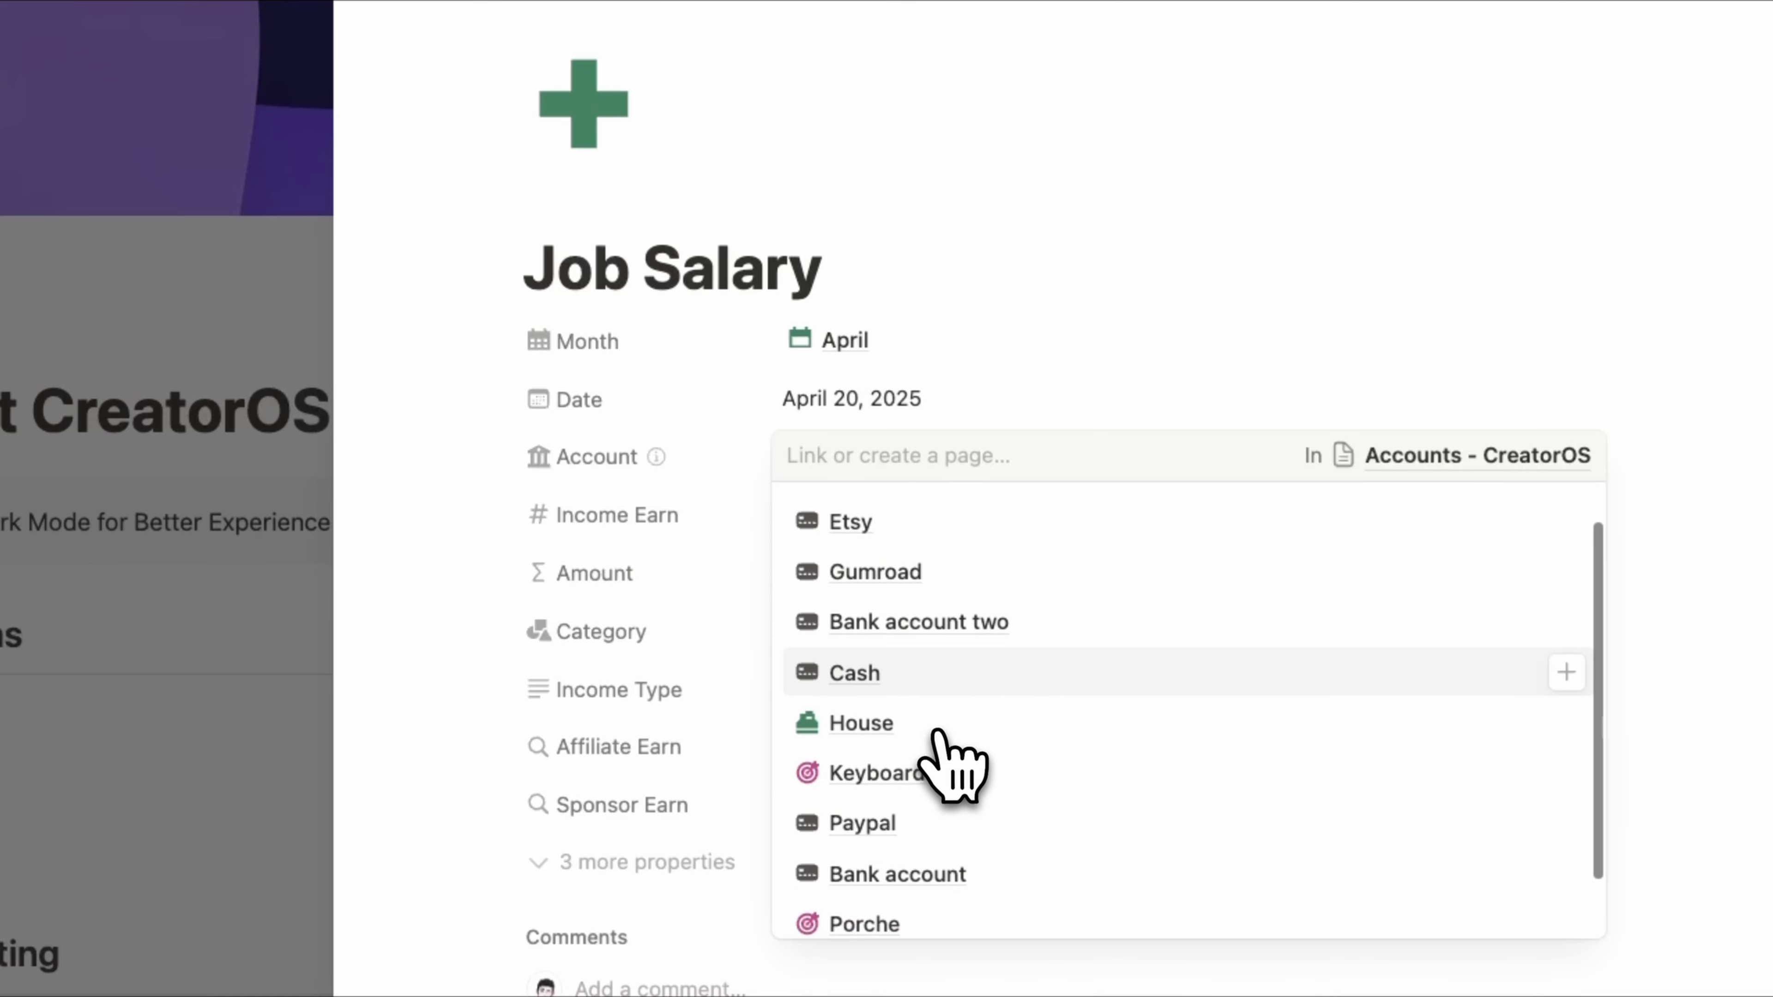
click(931, 885)
click(764, 453)
click(764, 452)
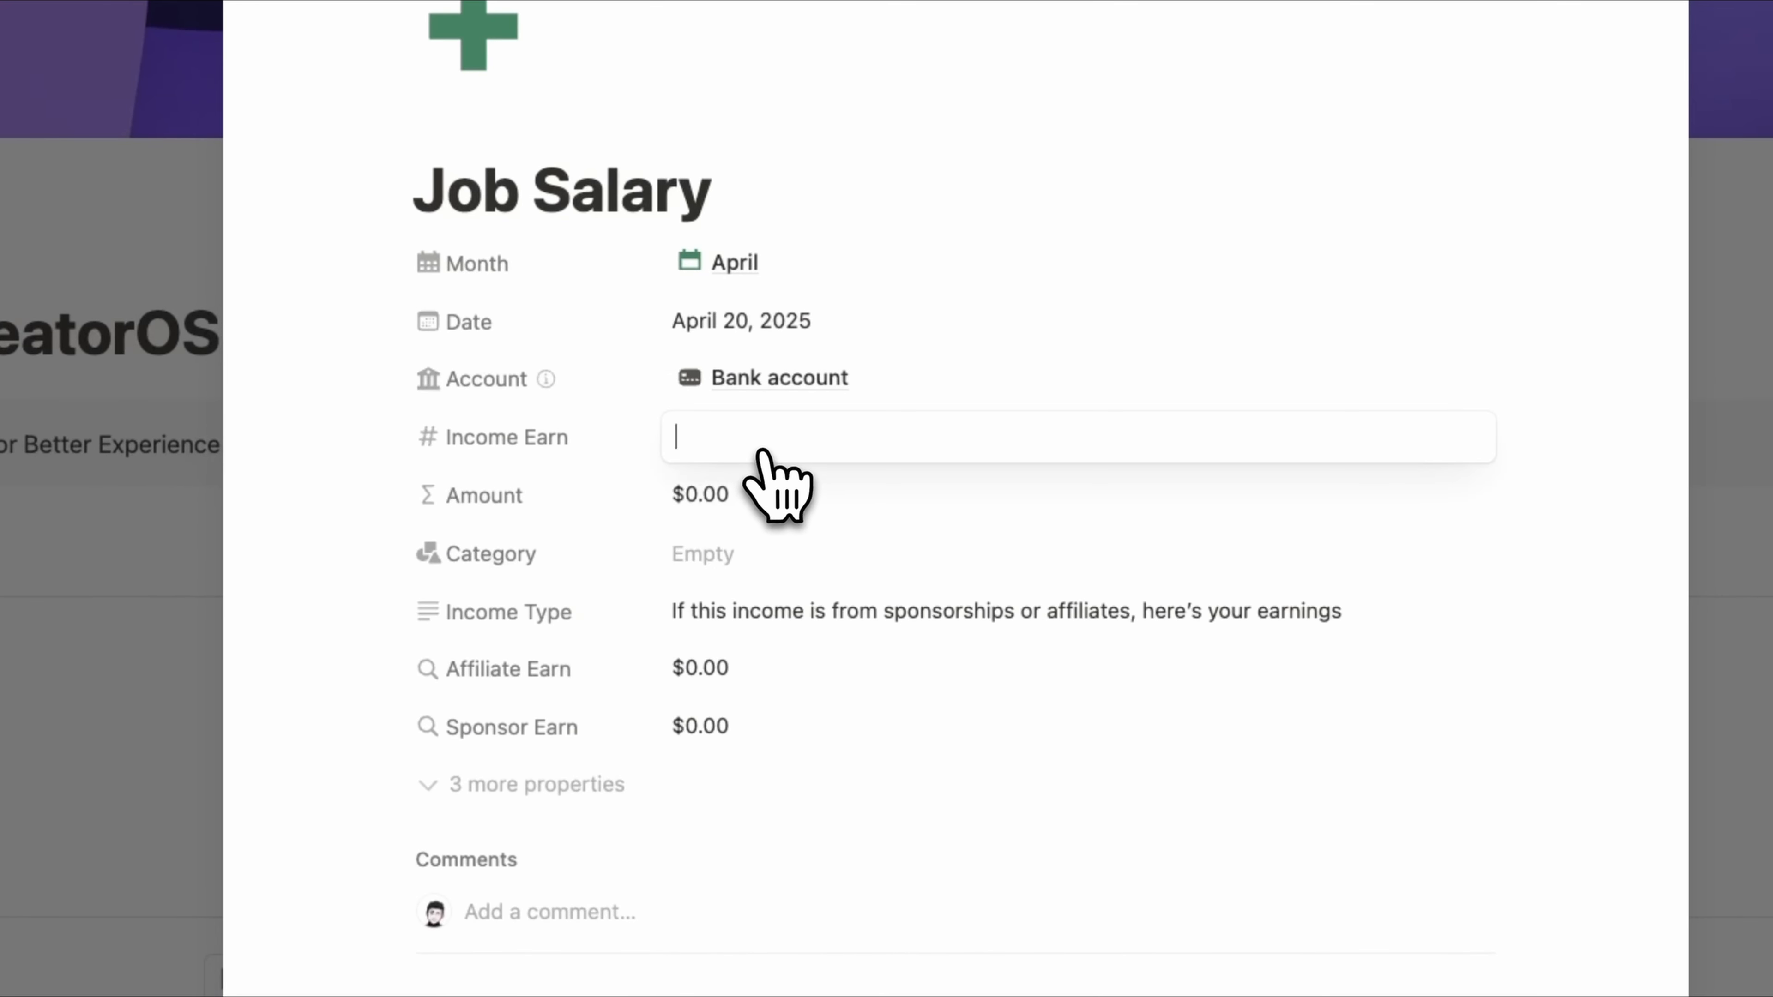
text(30000)
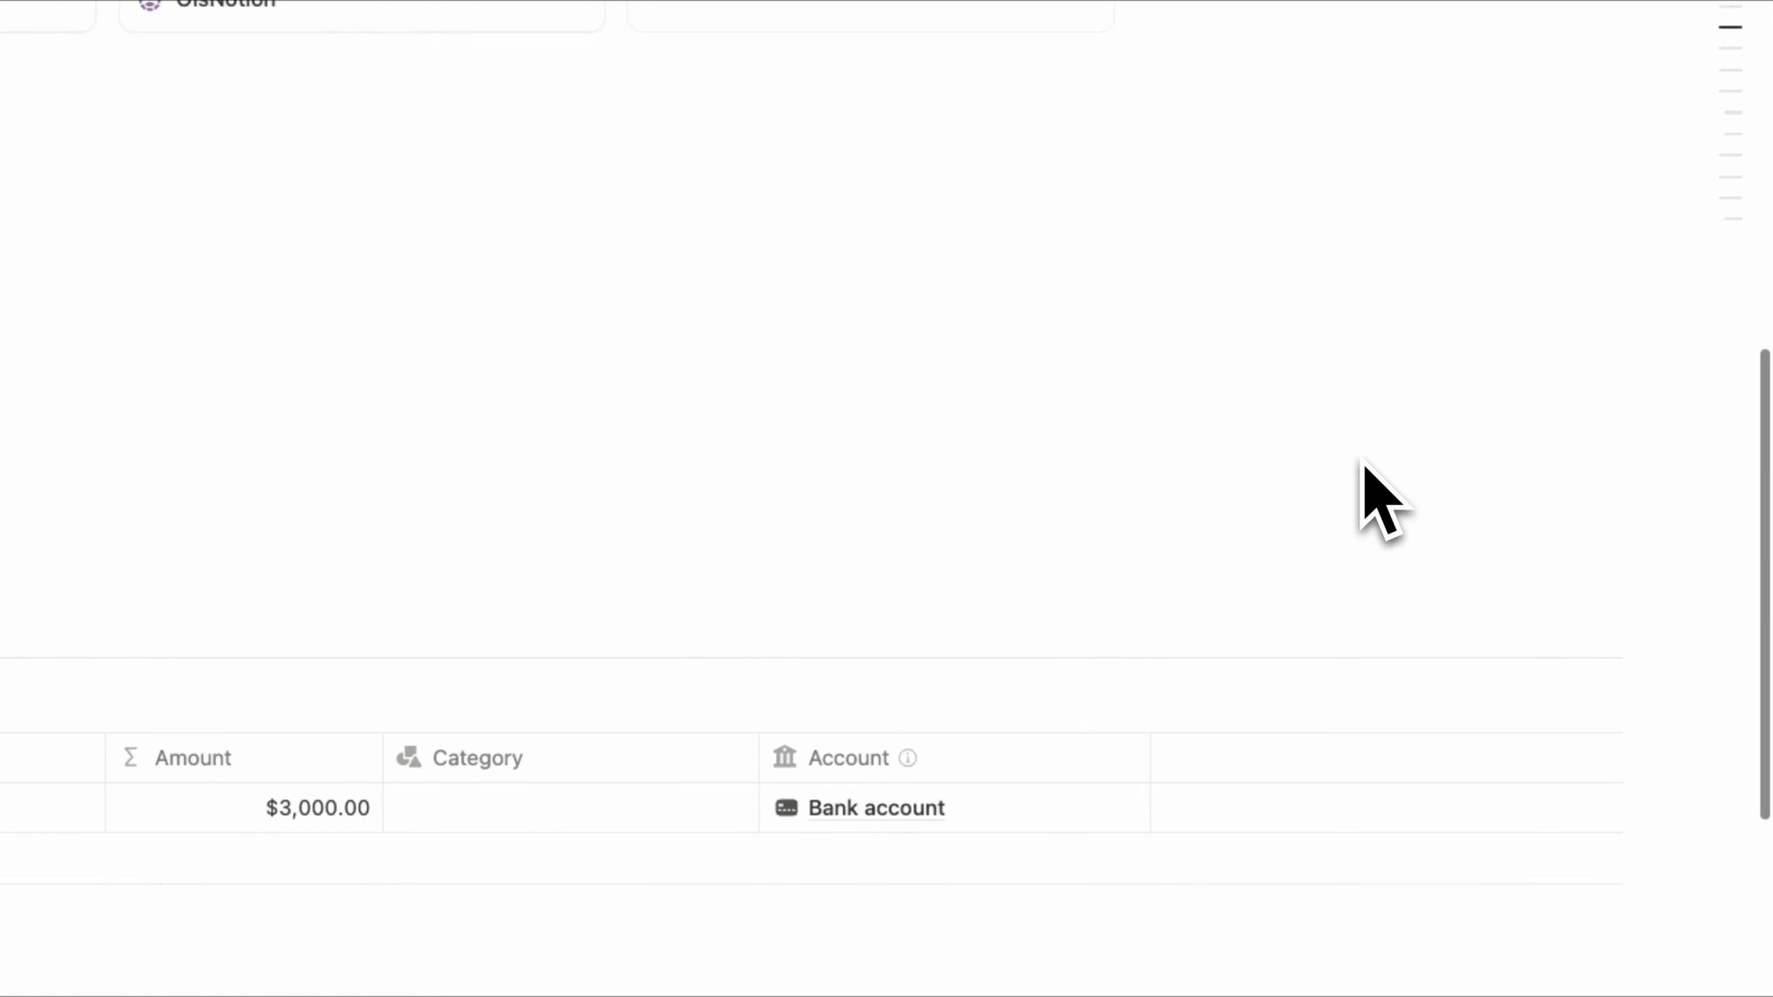
Show this week's expenses, and create a new expense named "5k Monitor" linked to the month April
scroll(1360, 462, down, 3)
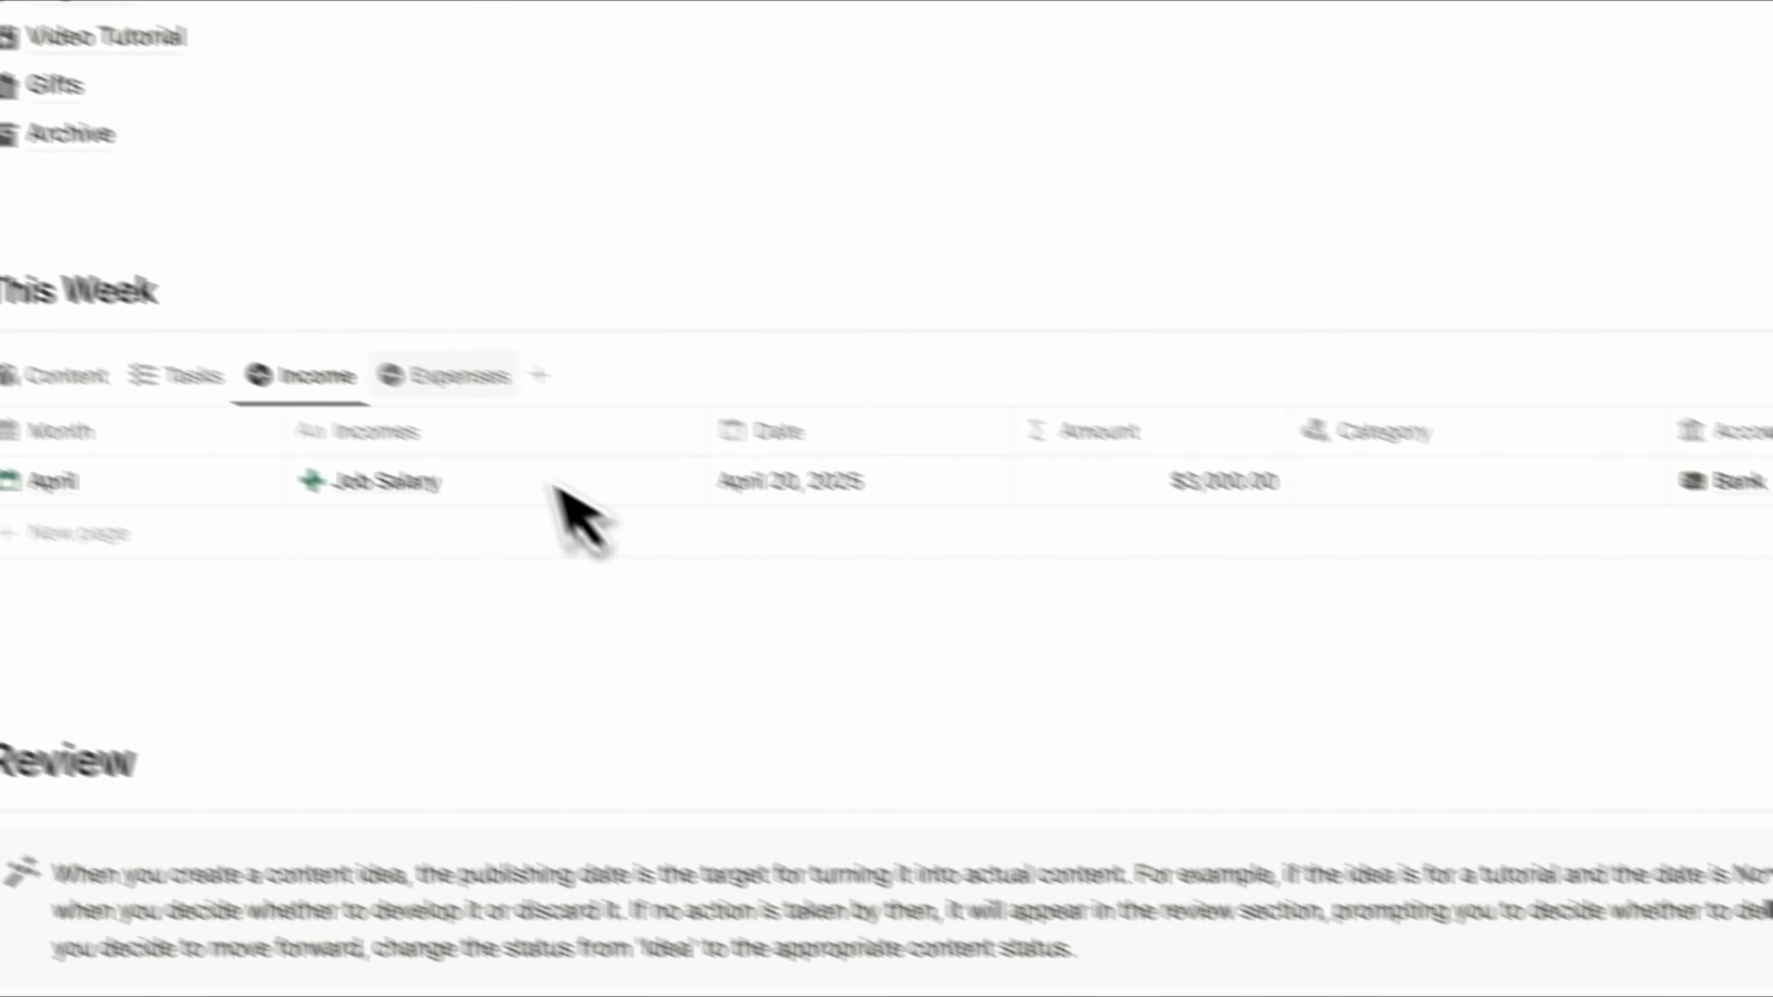
click(489, 381)
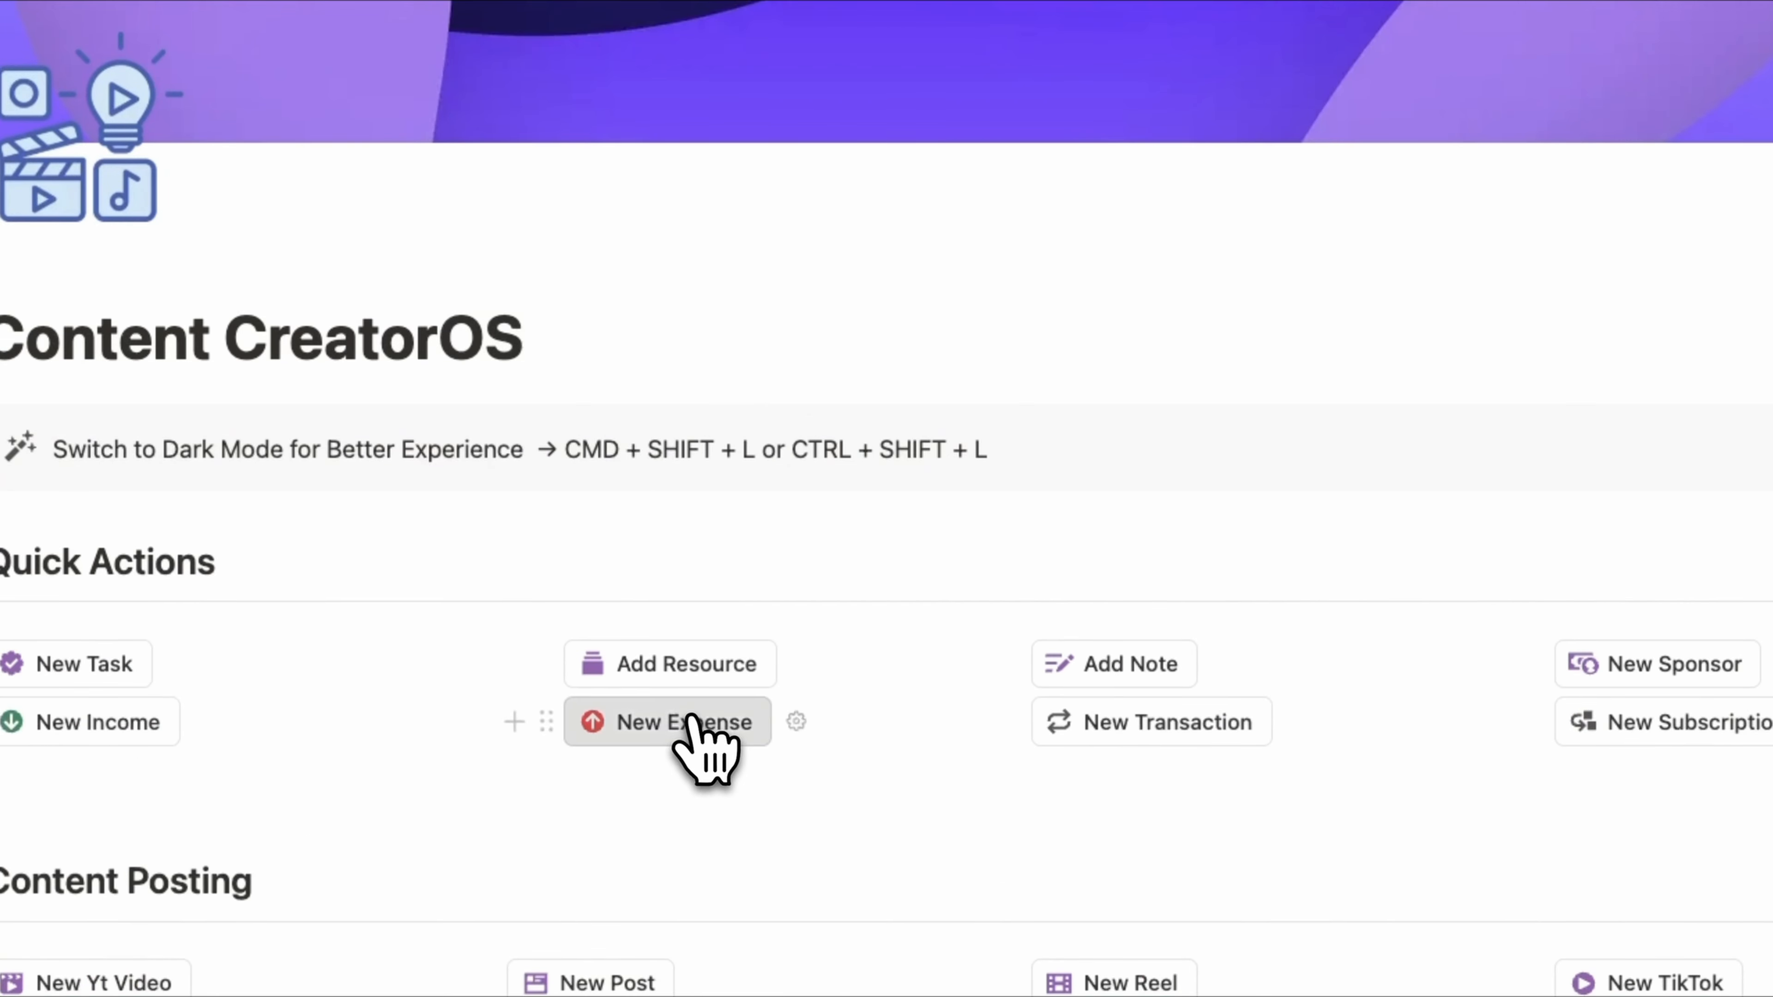
click(688, 160)
text(5k Monitor)
click(1077, 387)
click(1112, 498)
click(932, 468)
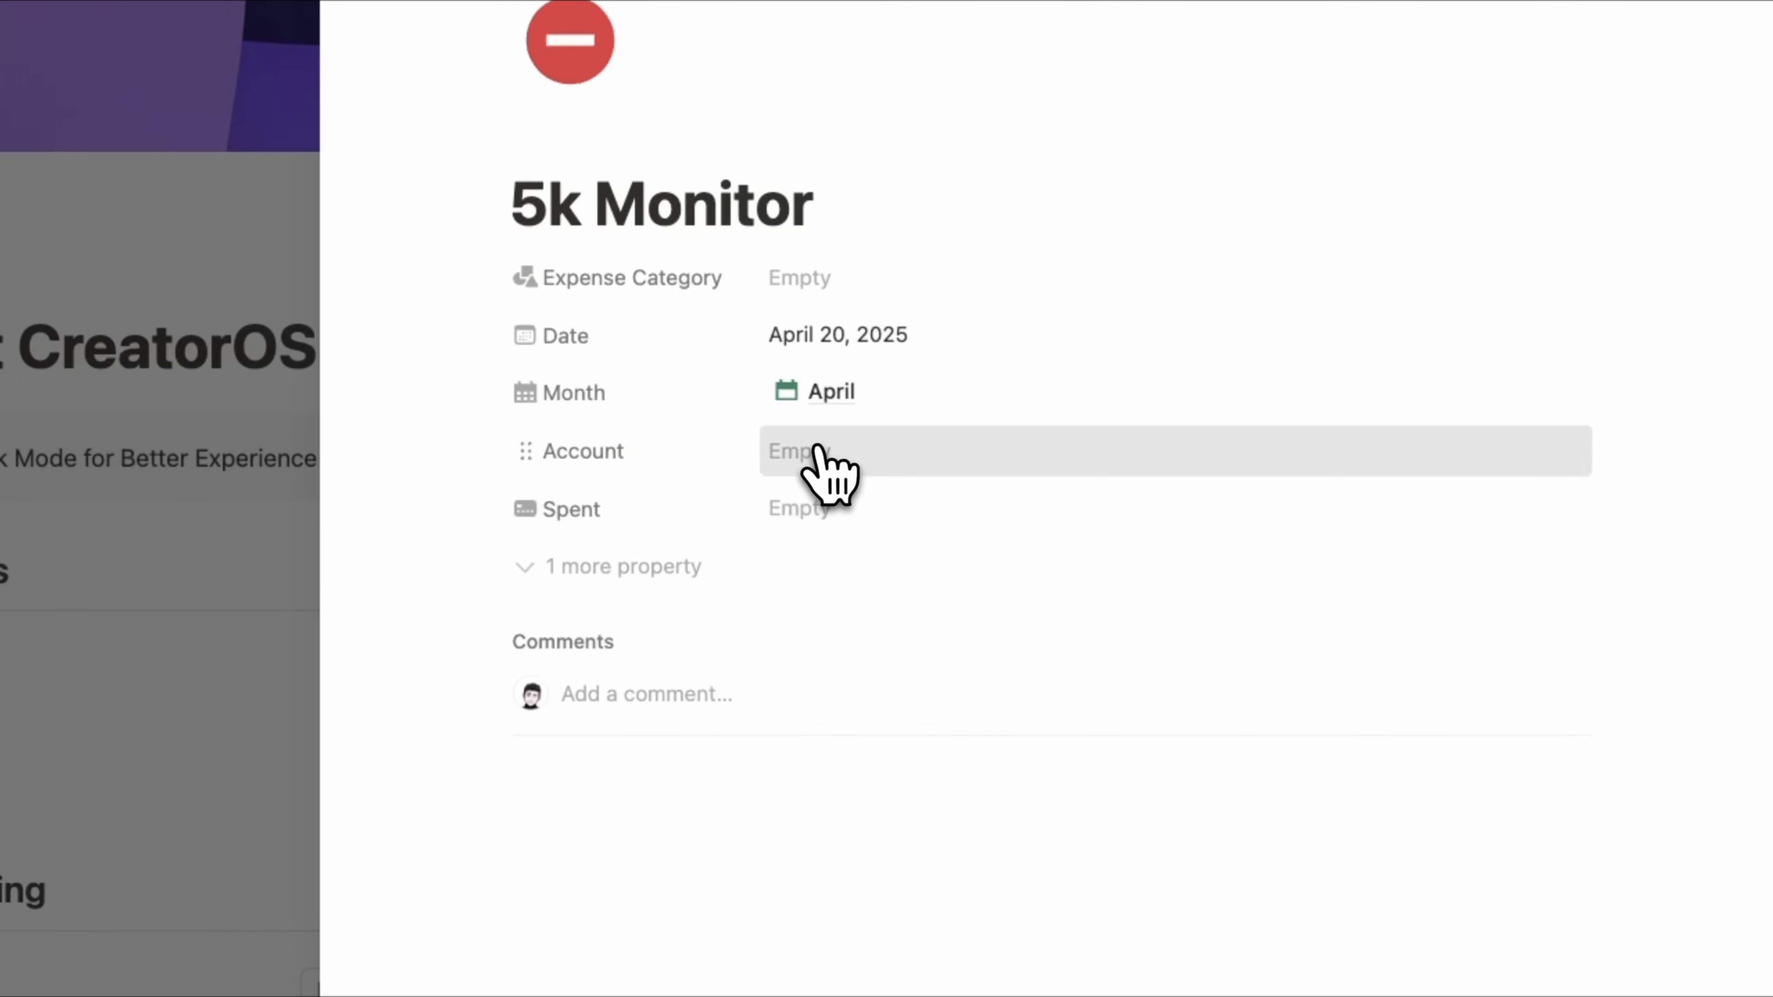
Link the 5k Monitor expense to Bank account and set its Spent amount to 800
click(818, 449)
scroll(826, 726, down, 2)
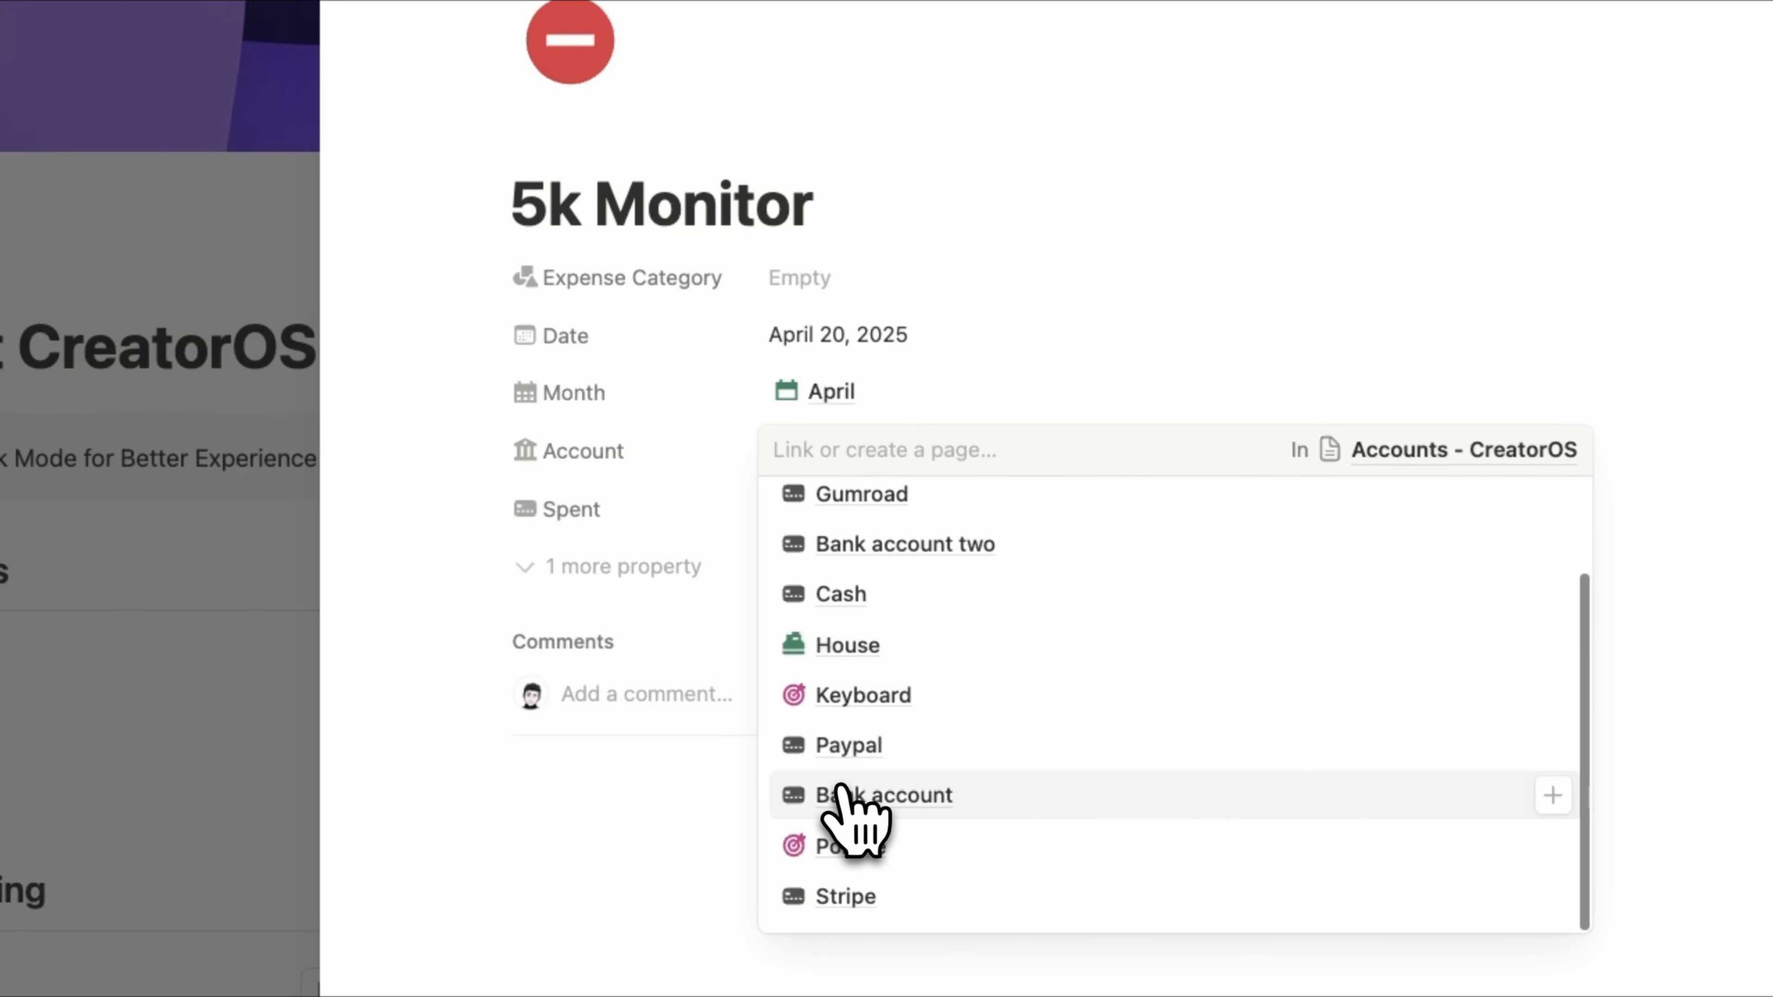
click(970, 793)
key(Escape)
click(836, 520)
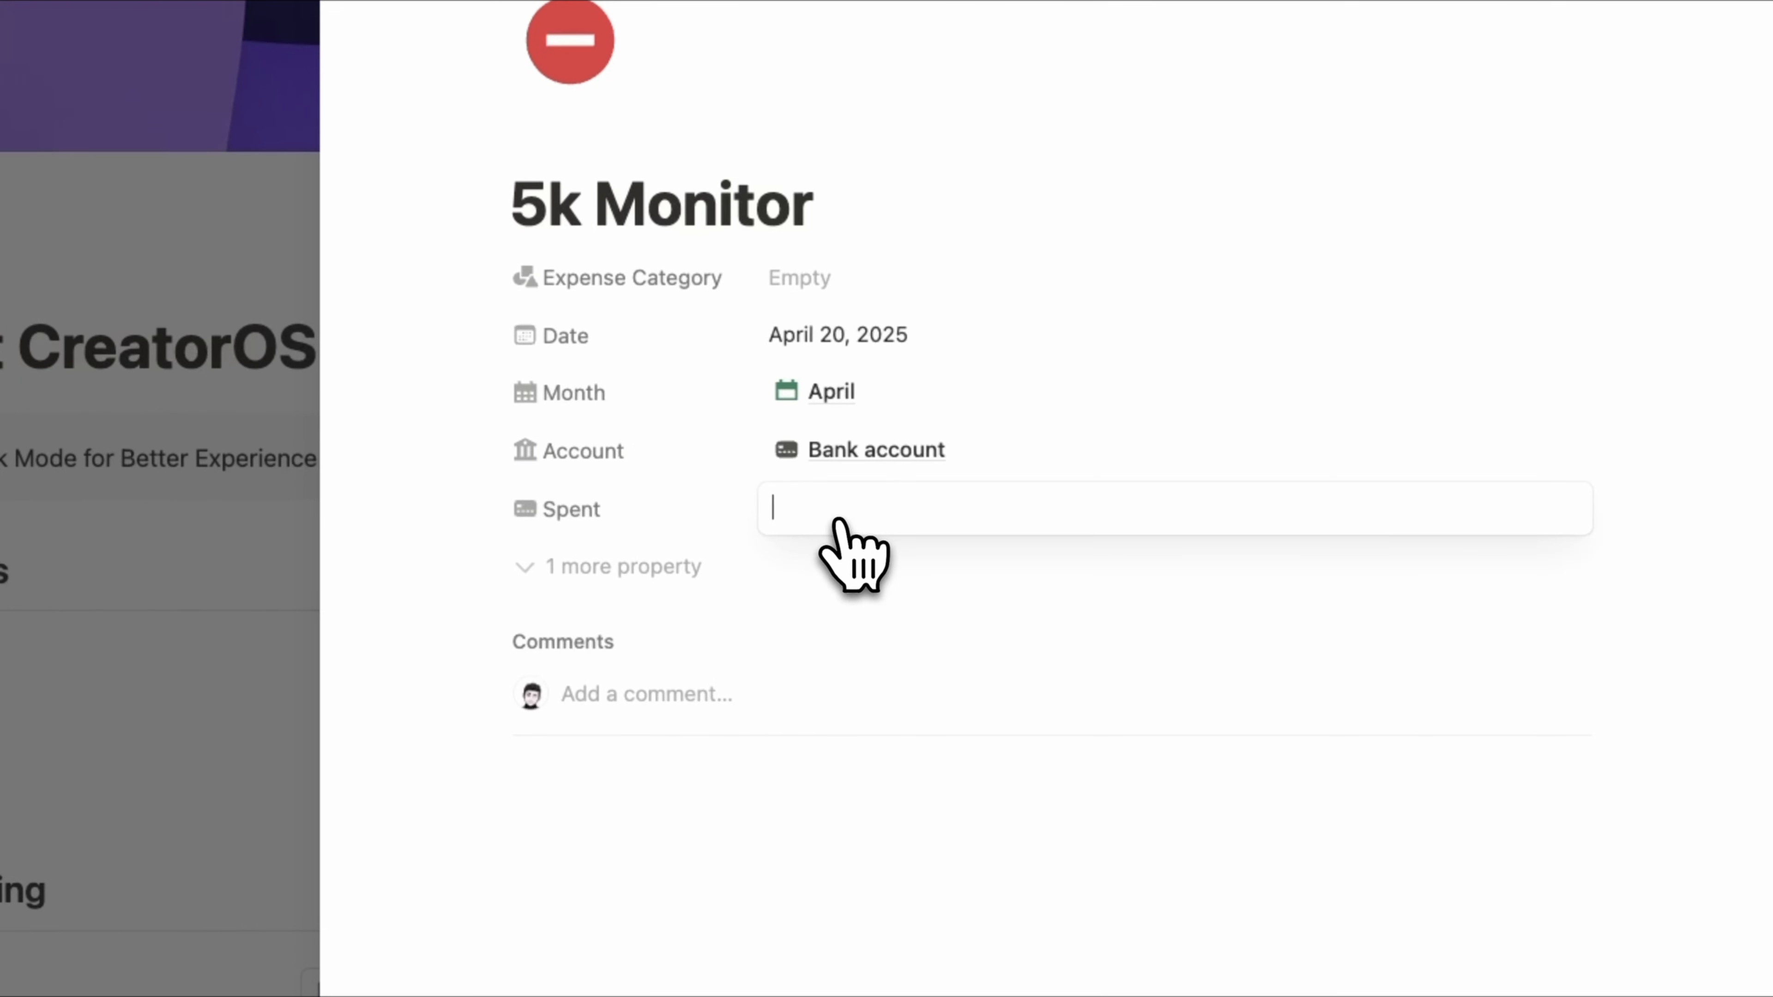
text(800)
key(Return)
Assign the 5k Monitor expense to the Content Creation category, and return to the This Week section's content calendar
click(896, 266)
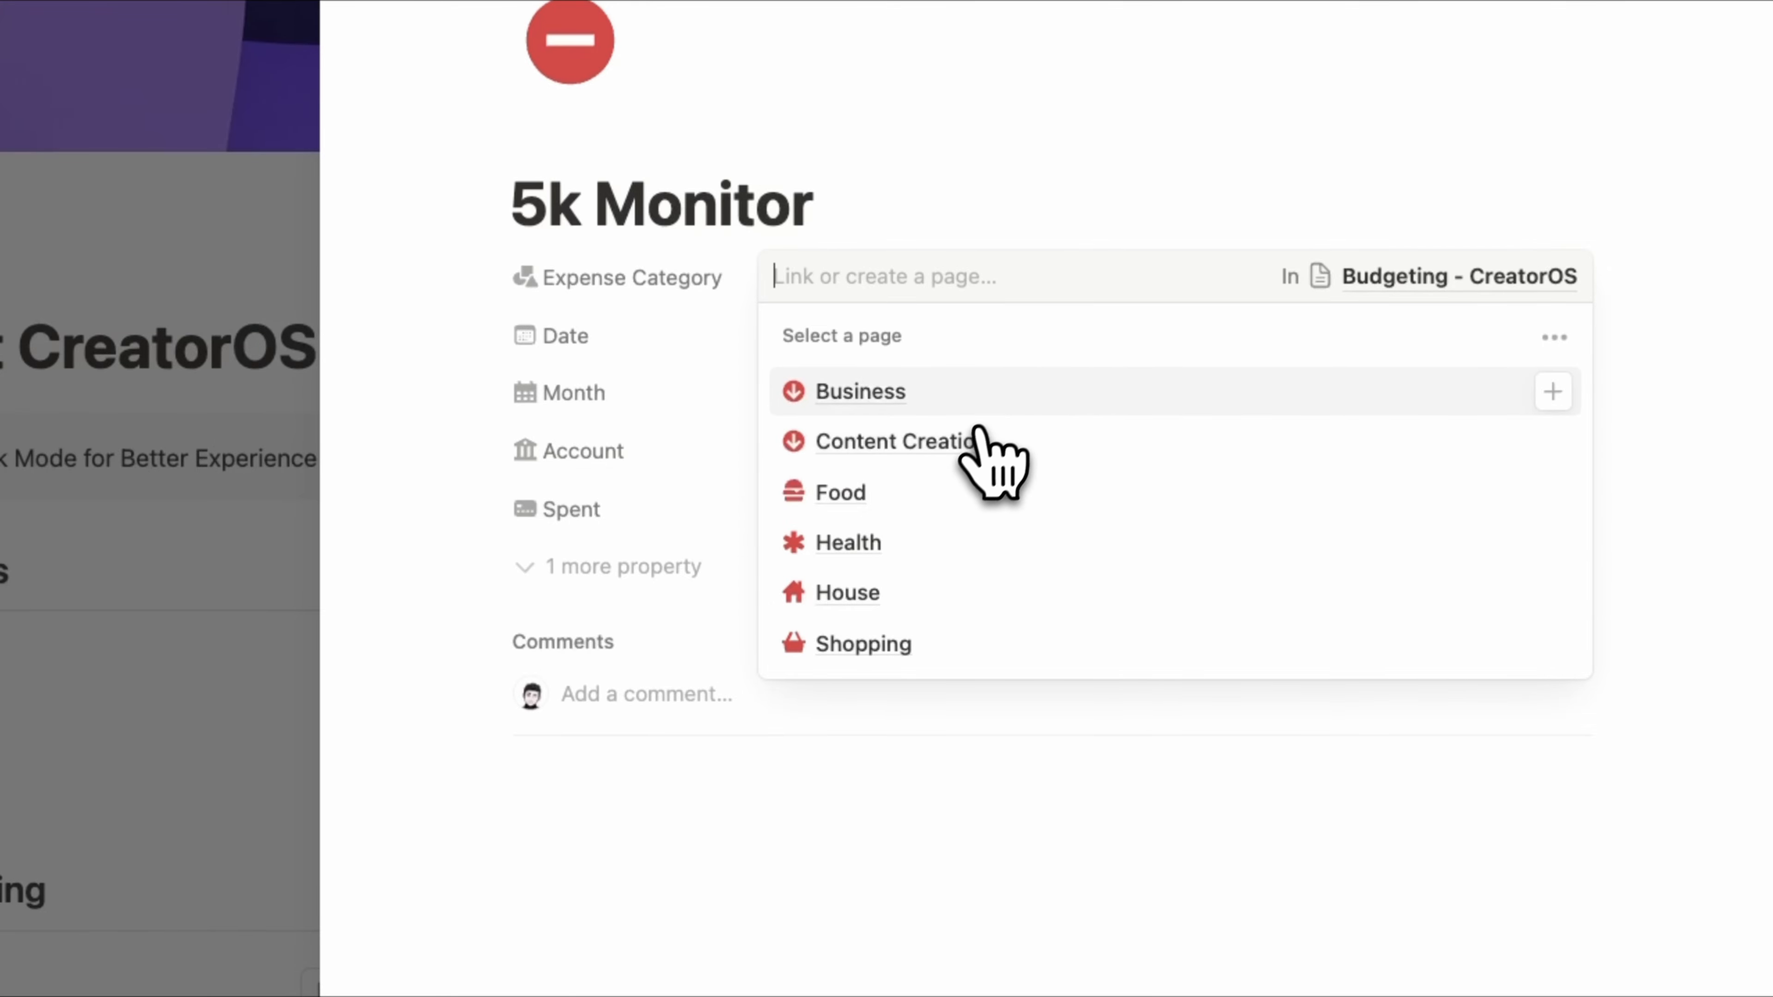
click(1015, 443)
click(652, 373)
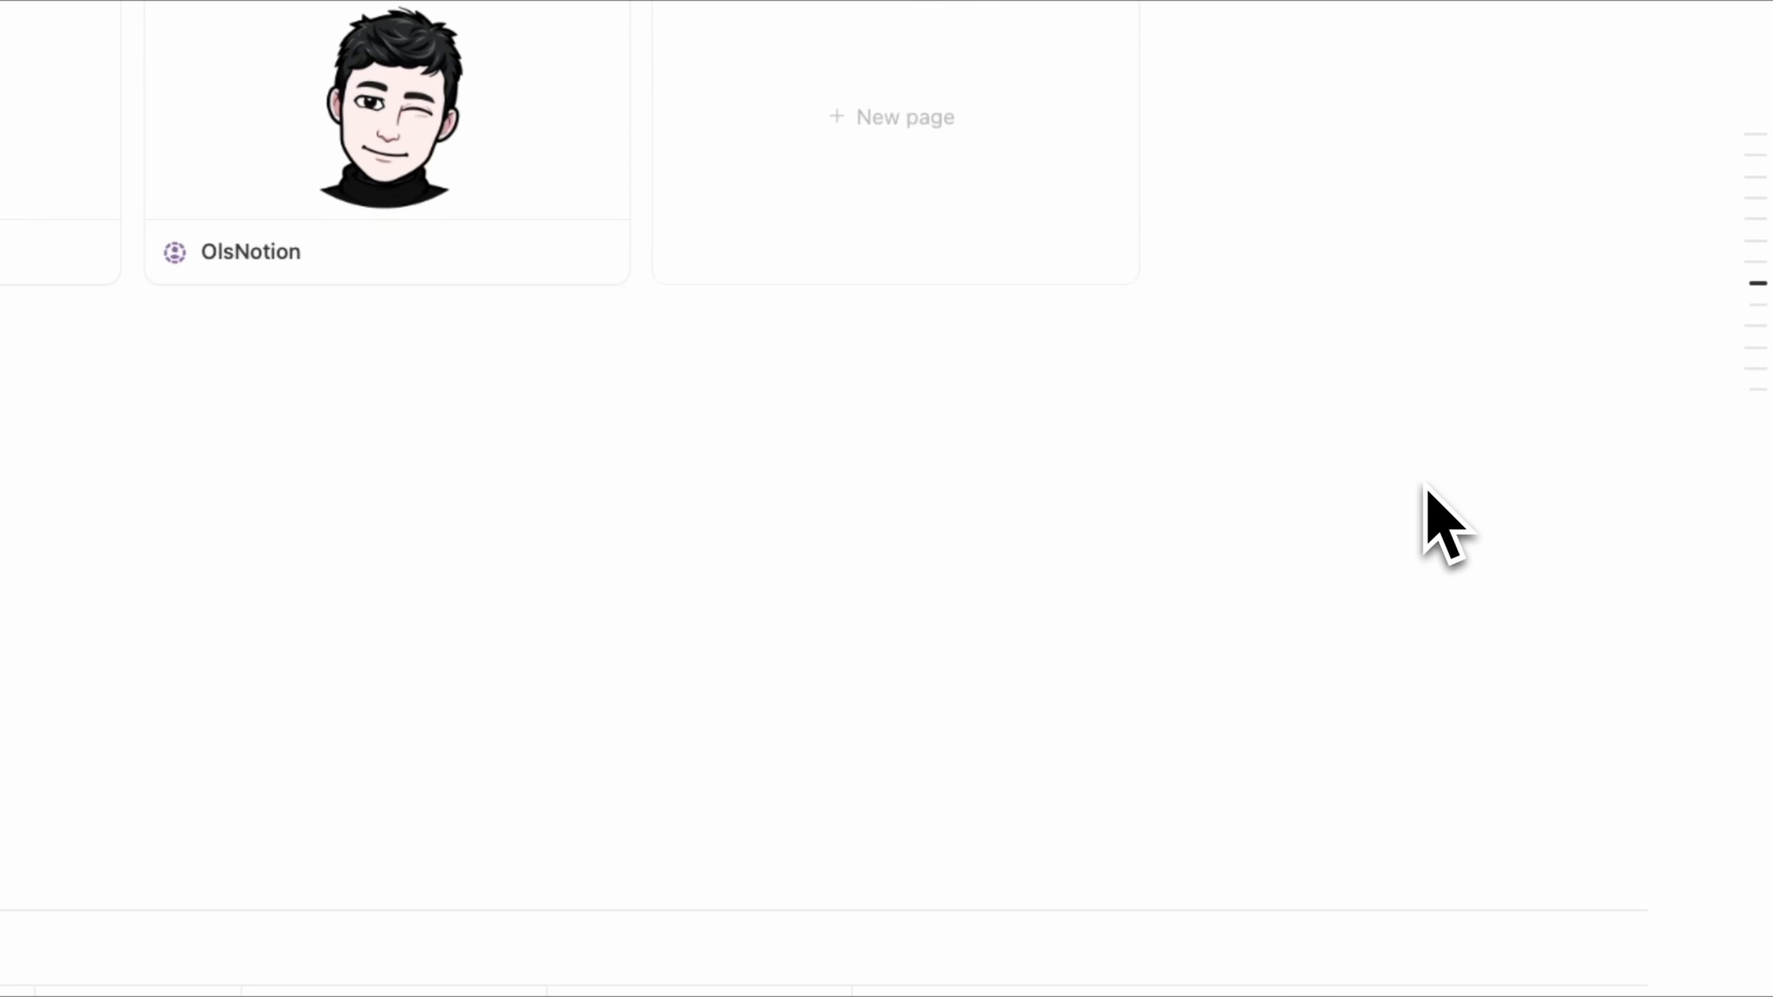
scroll(1427, 486, down, 10)
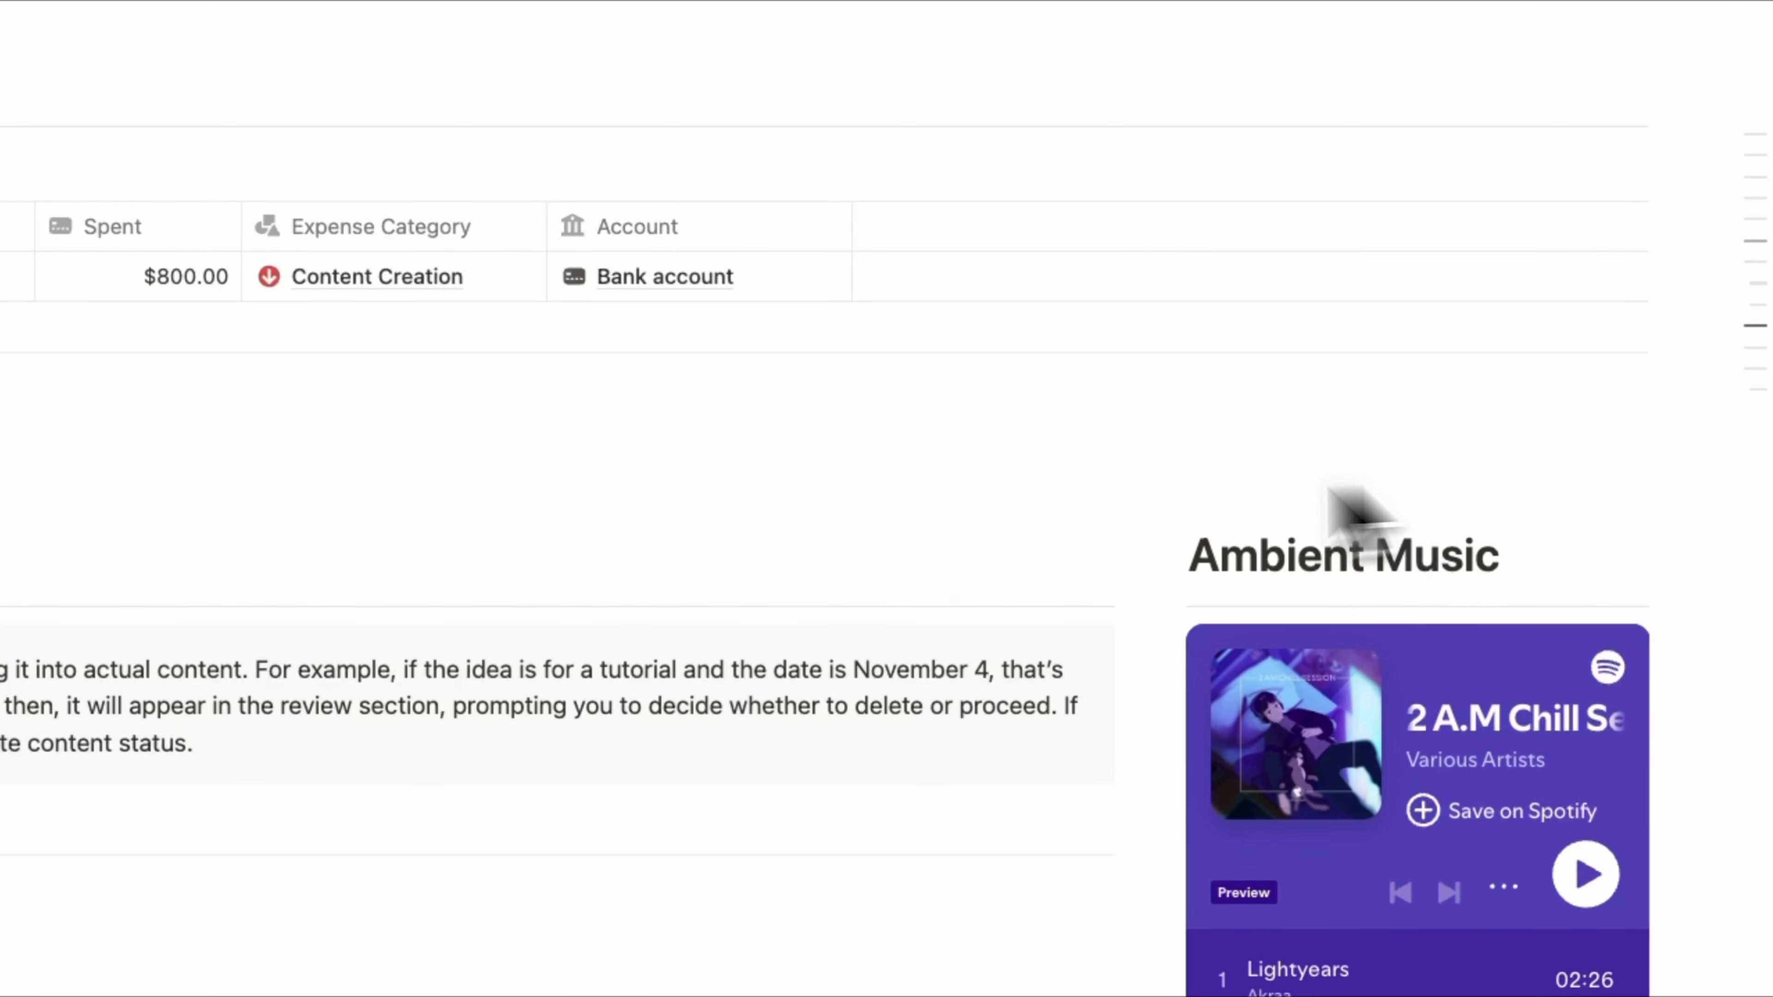
click(258, 269)
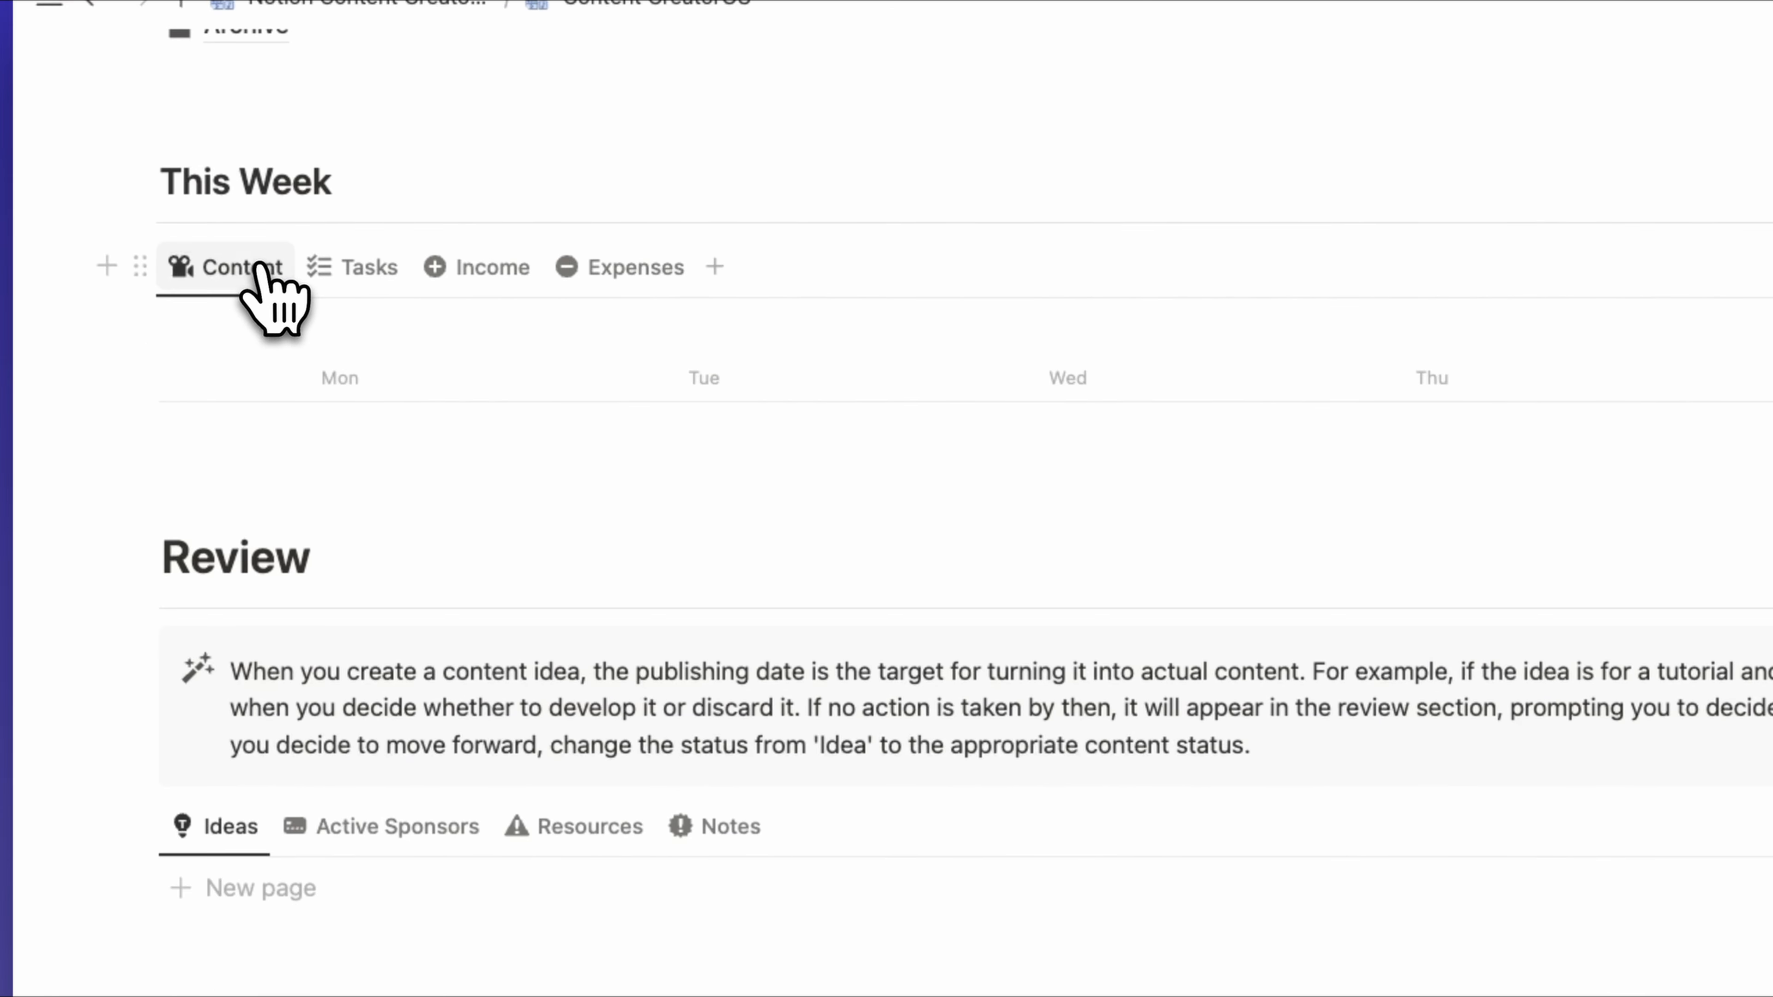
Browse the Review section's Resources and Notes views, and reorder the views so Active Sponsors comes last
scroll(818, 475, down, 5)
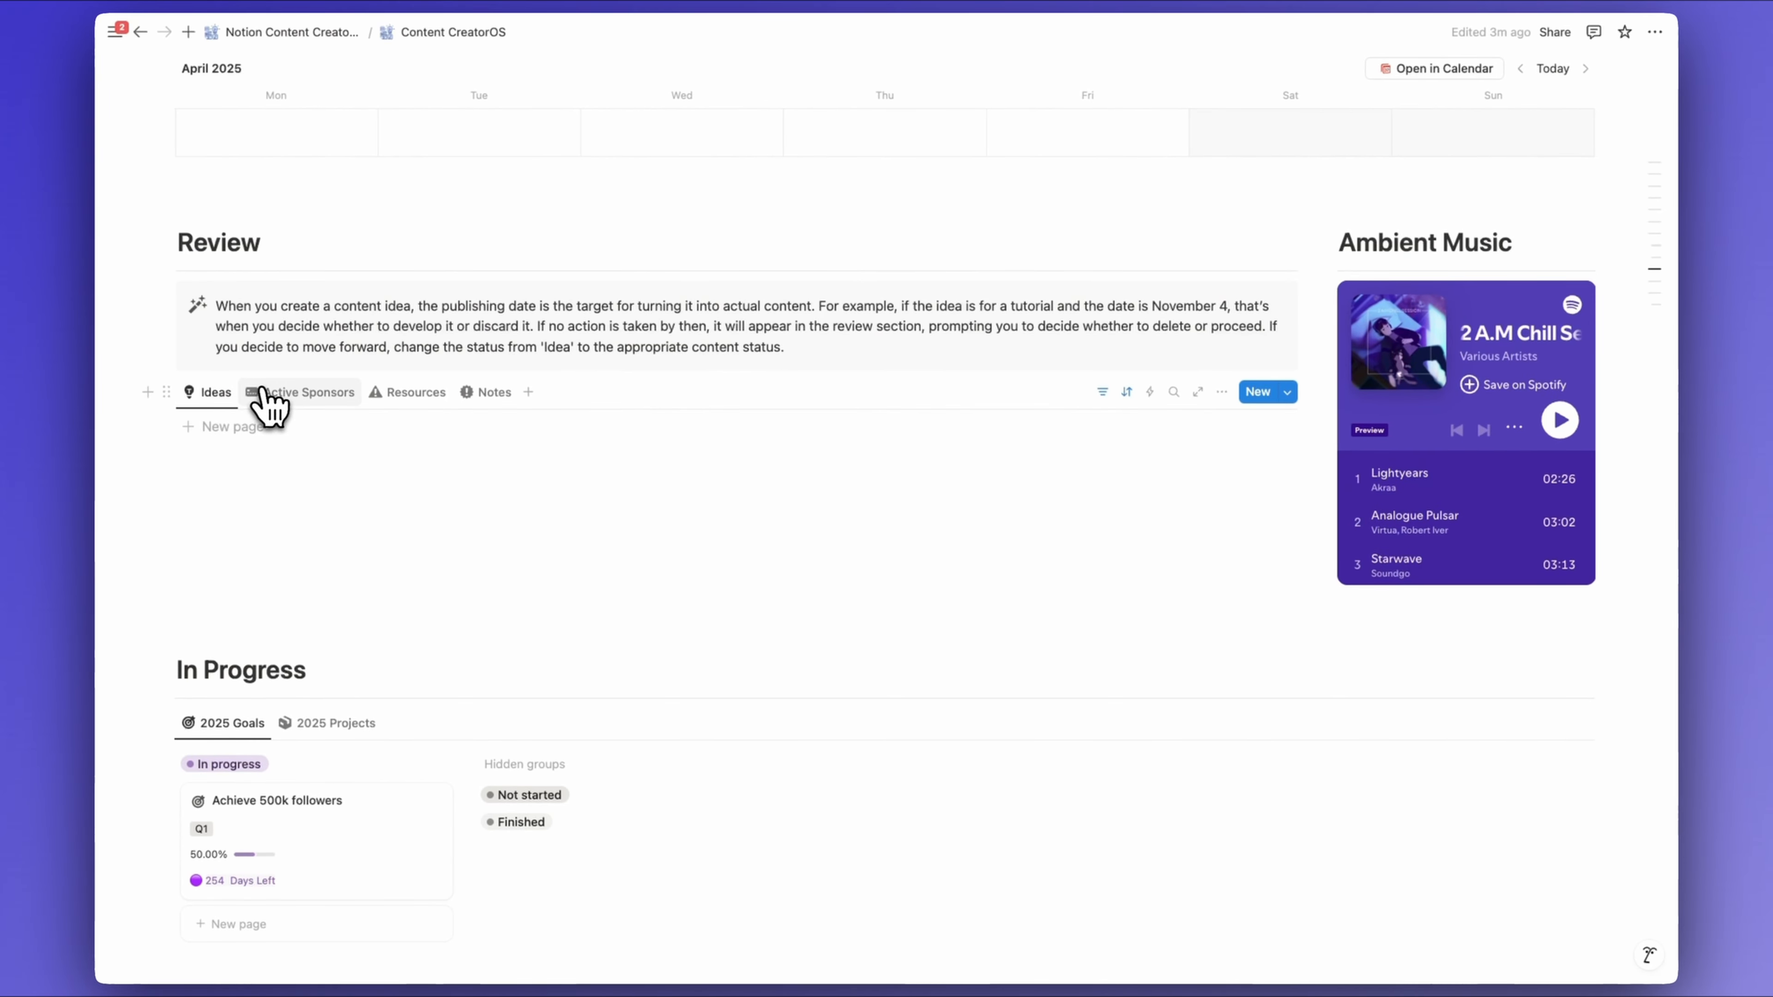
click(421, 392)
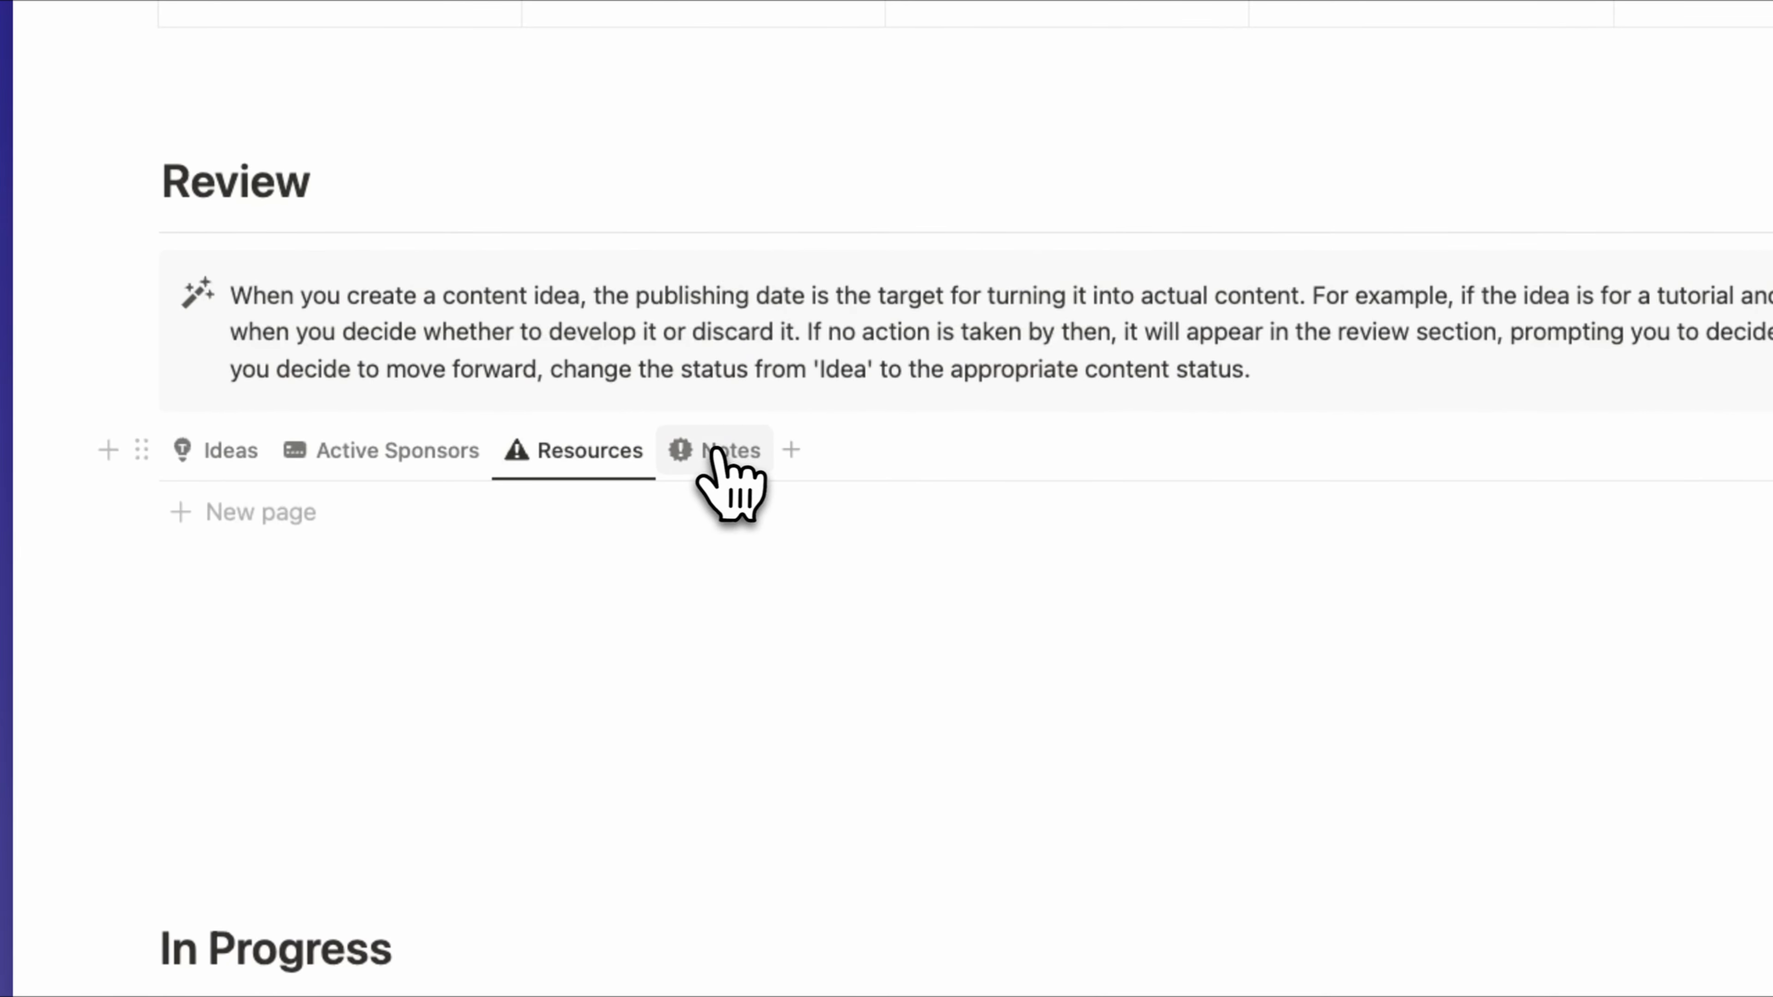
click(488, 393)
drag(417, 450, 739, 442)
click(190, 461)
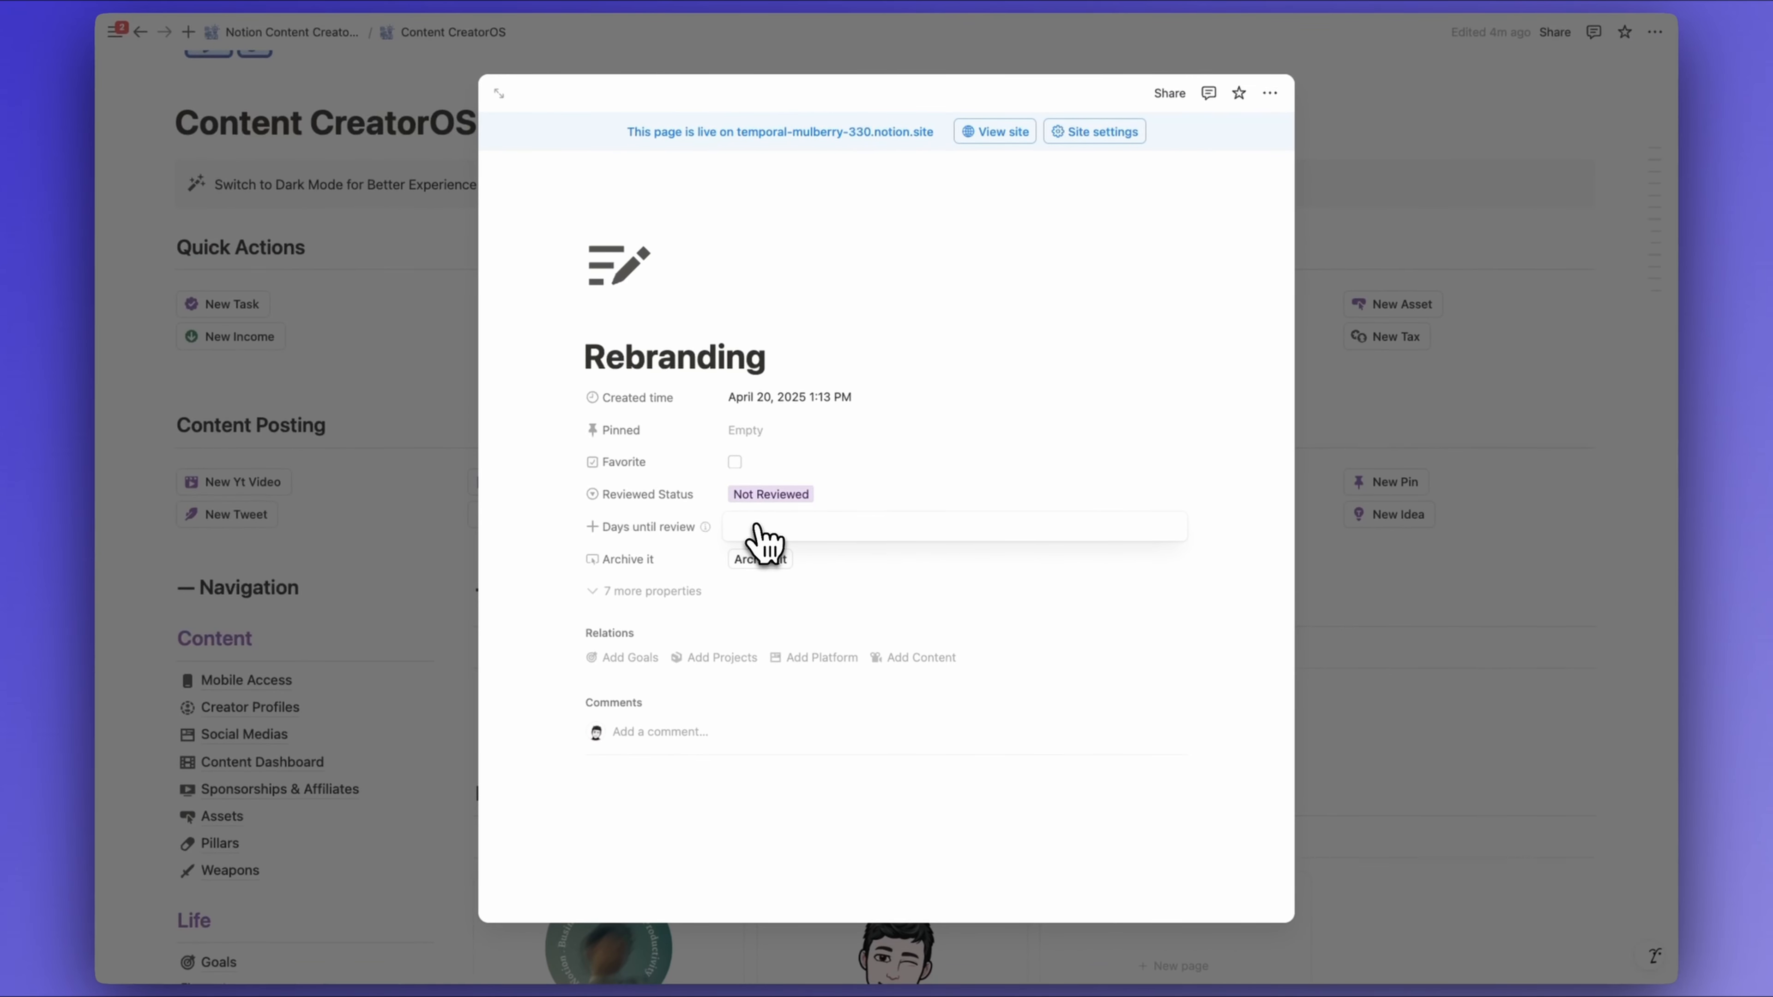
Set the Rebranding note's Days until review to 3, and change it to -3
text(3)
key(Return)
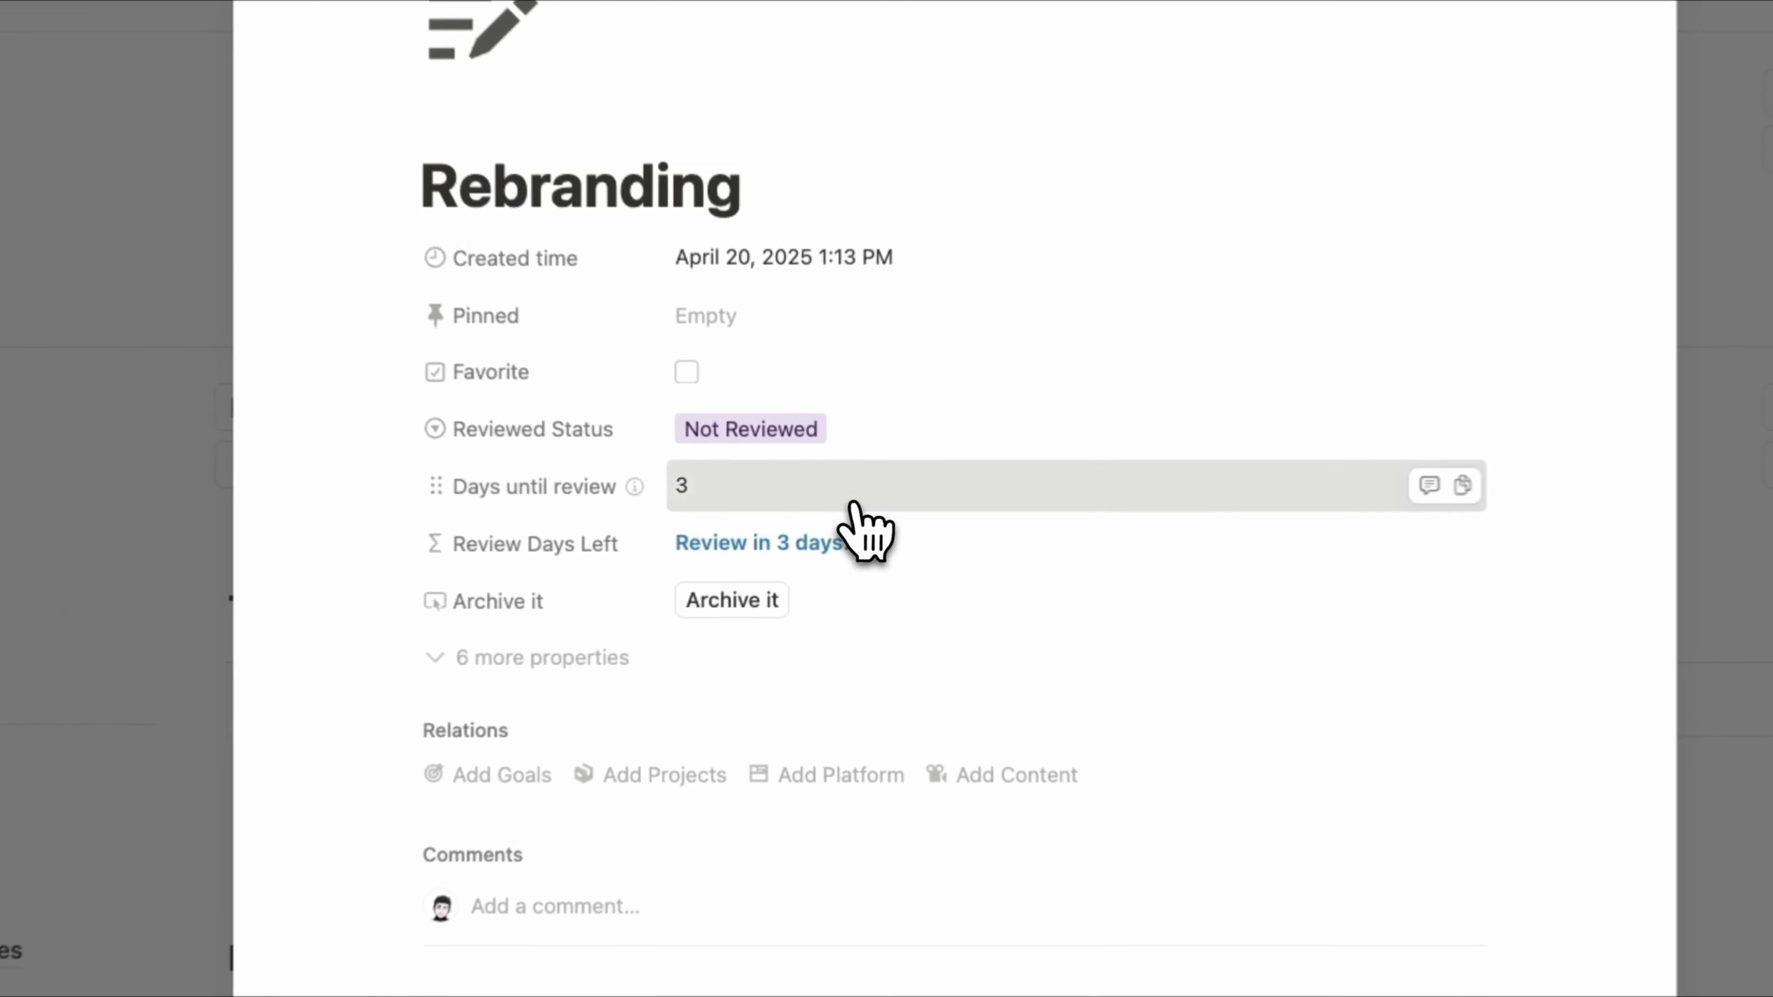
click(828, 532)
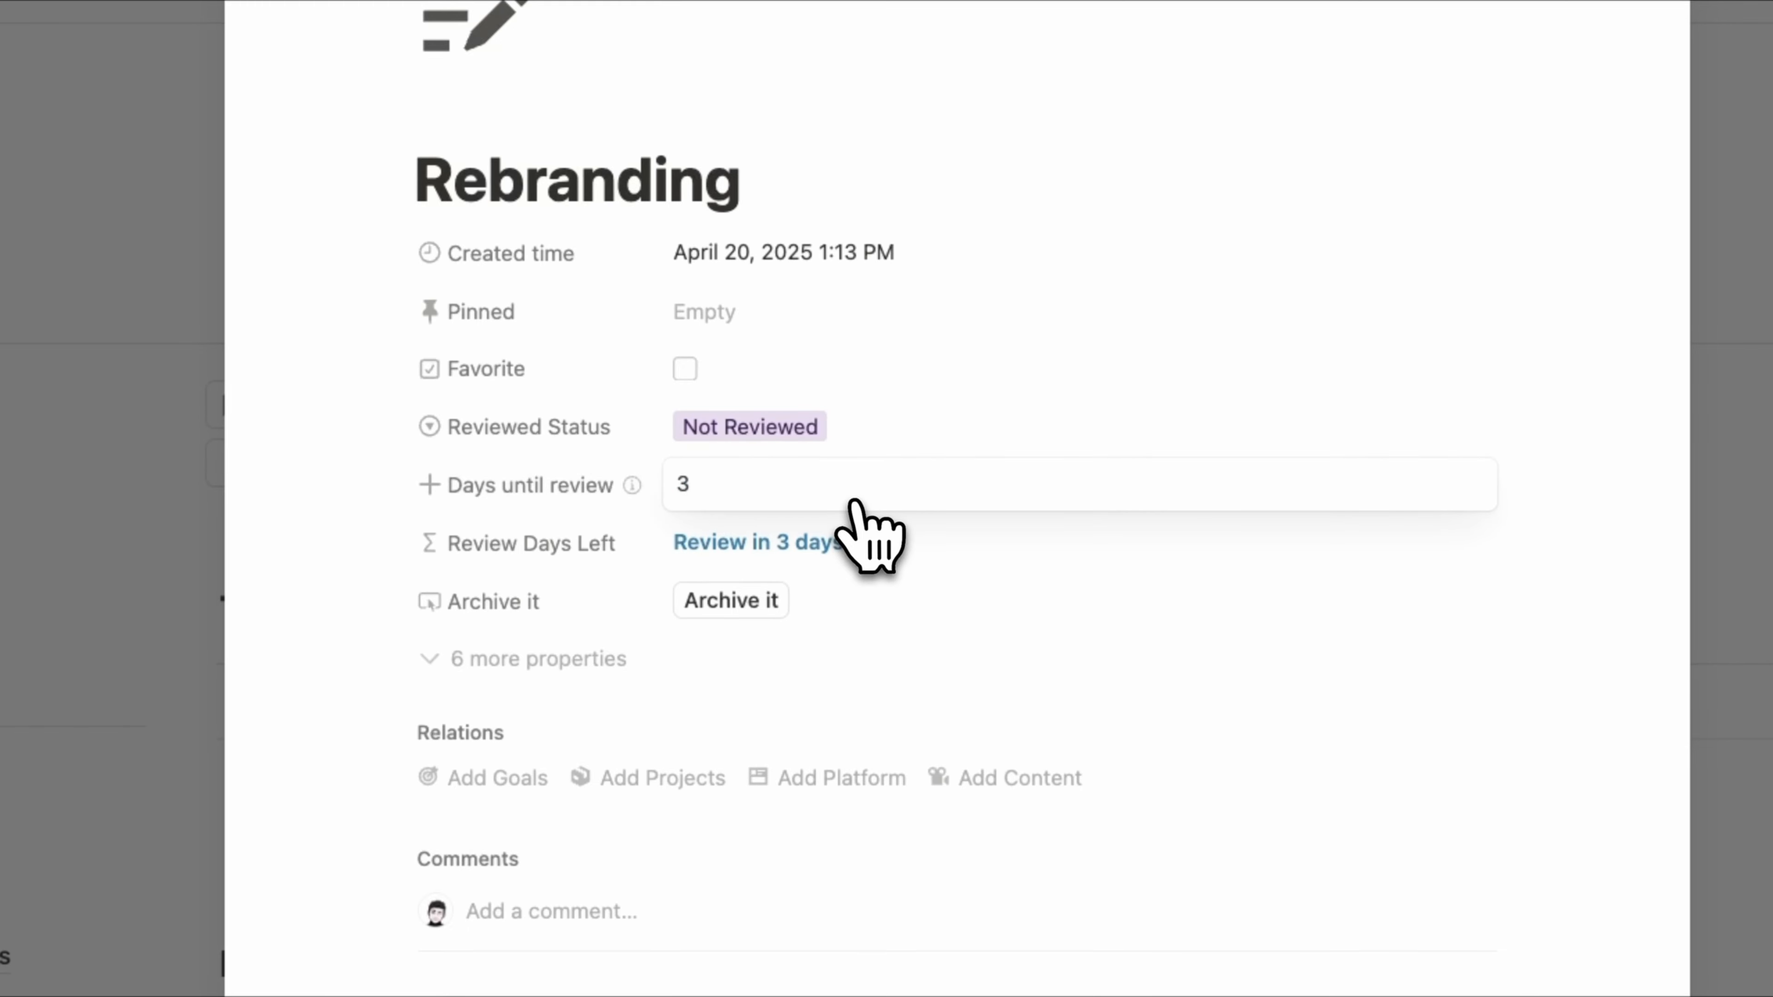
text(-)
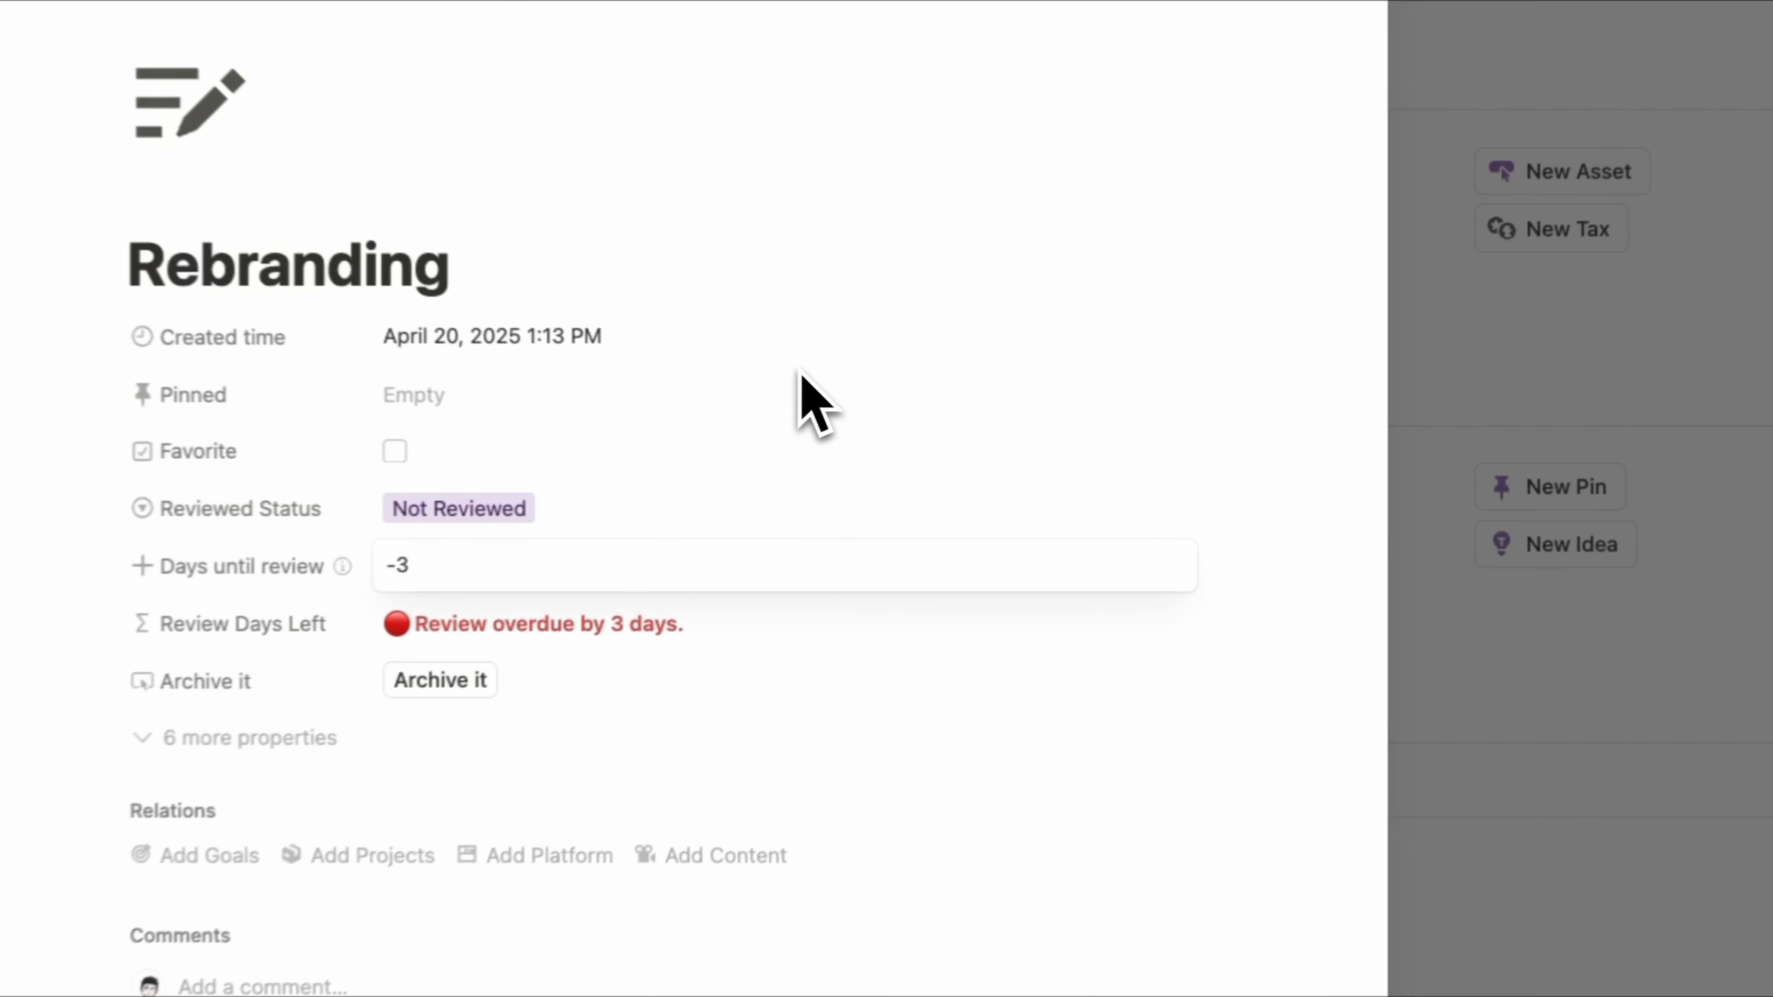
click(964, 417)
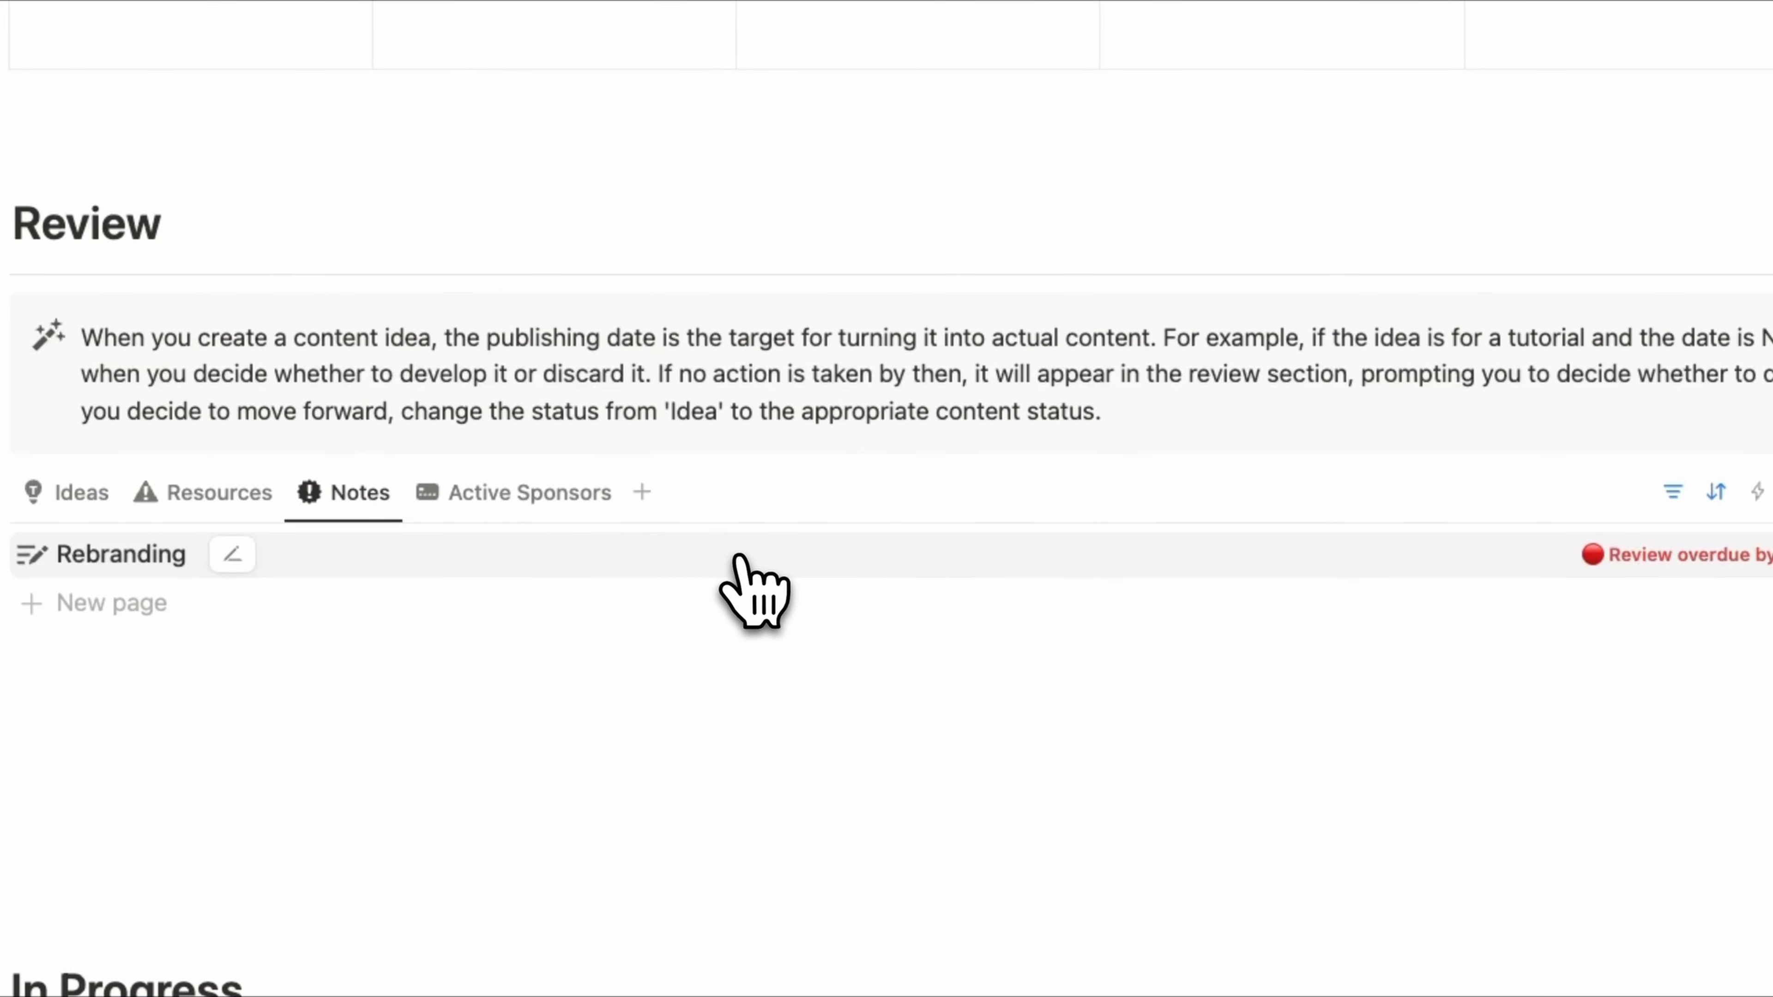
Open the Rebranding note from the Review section, set its Reviewed Status to Yes Reviewed, and close it
click(738, 557)
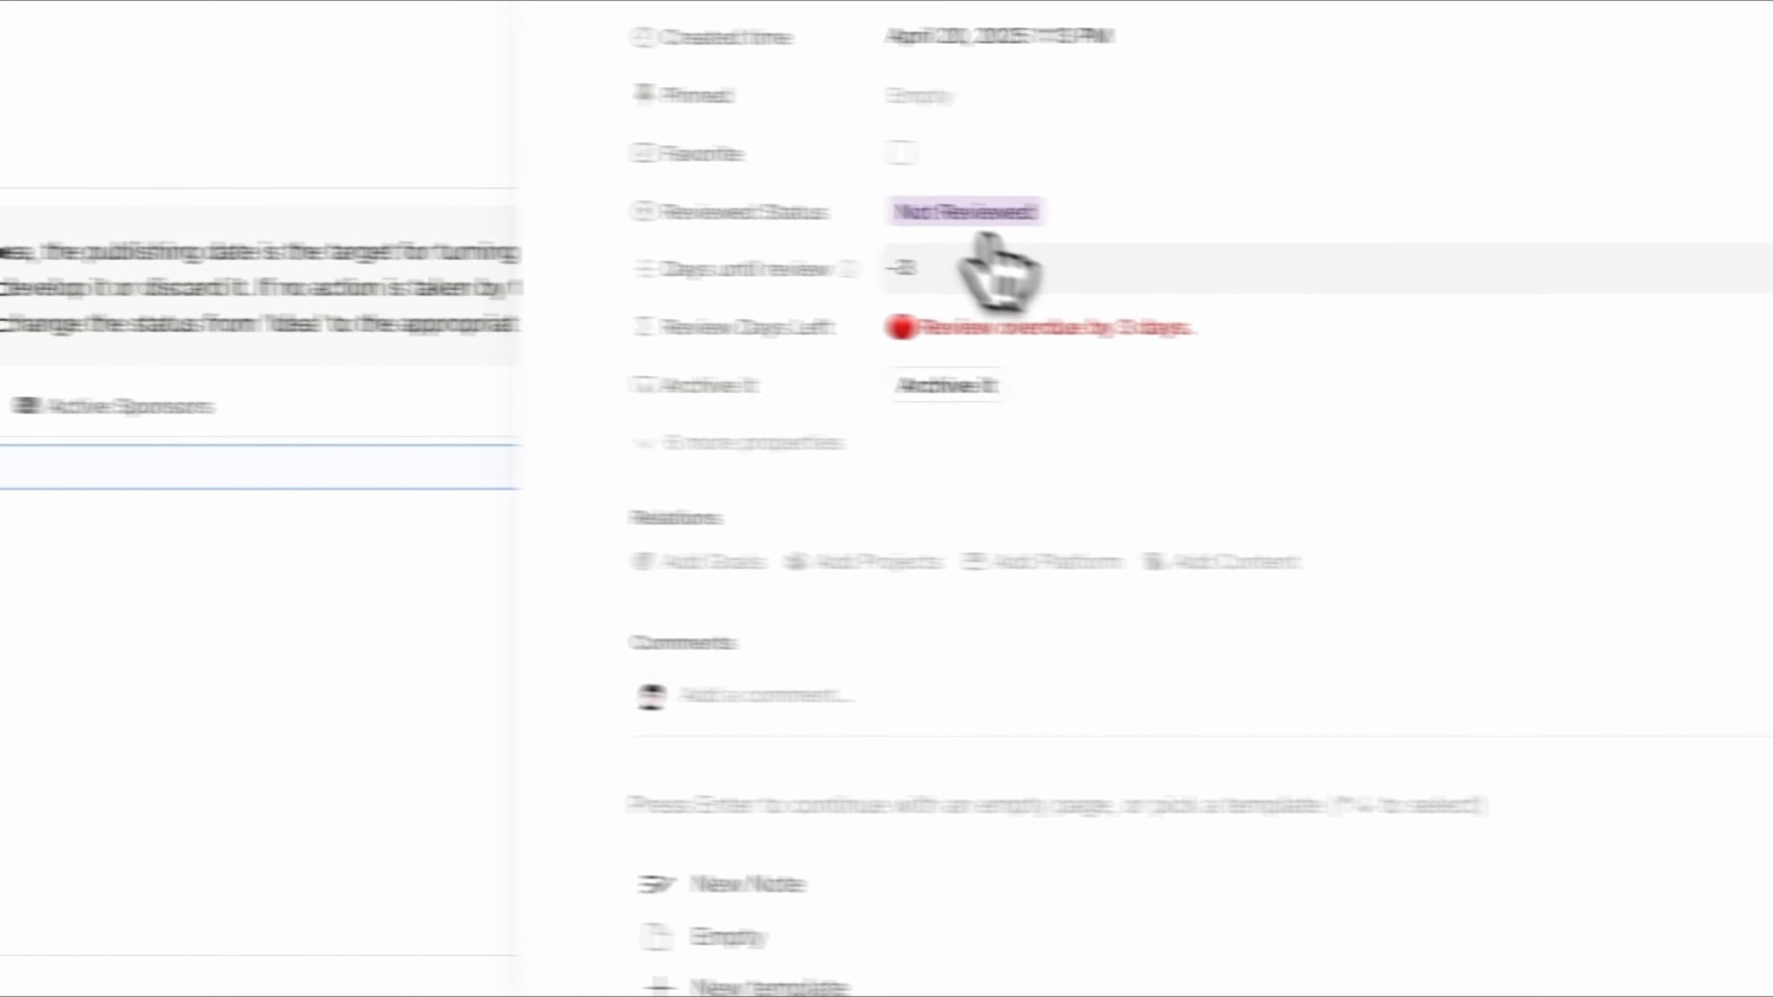
click(1365, 159)
click(935, 352)
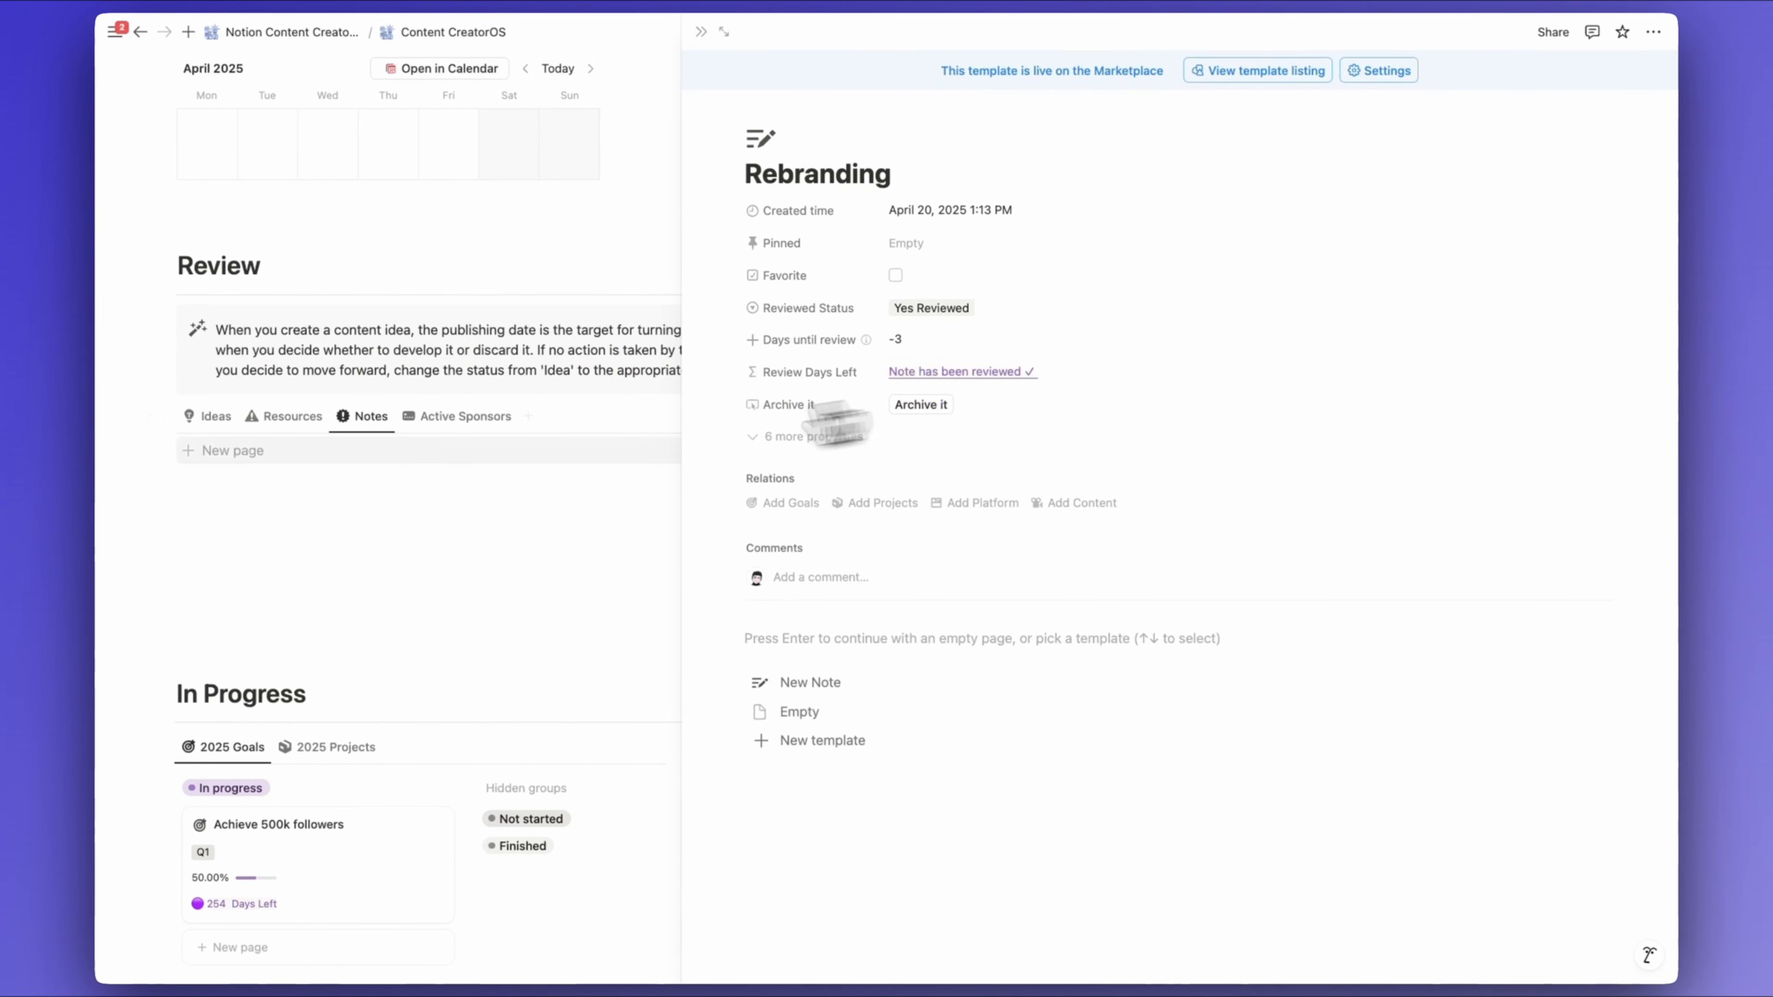
click(701, 32)
click(808, 376)
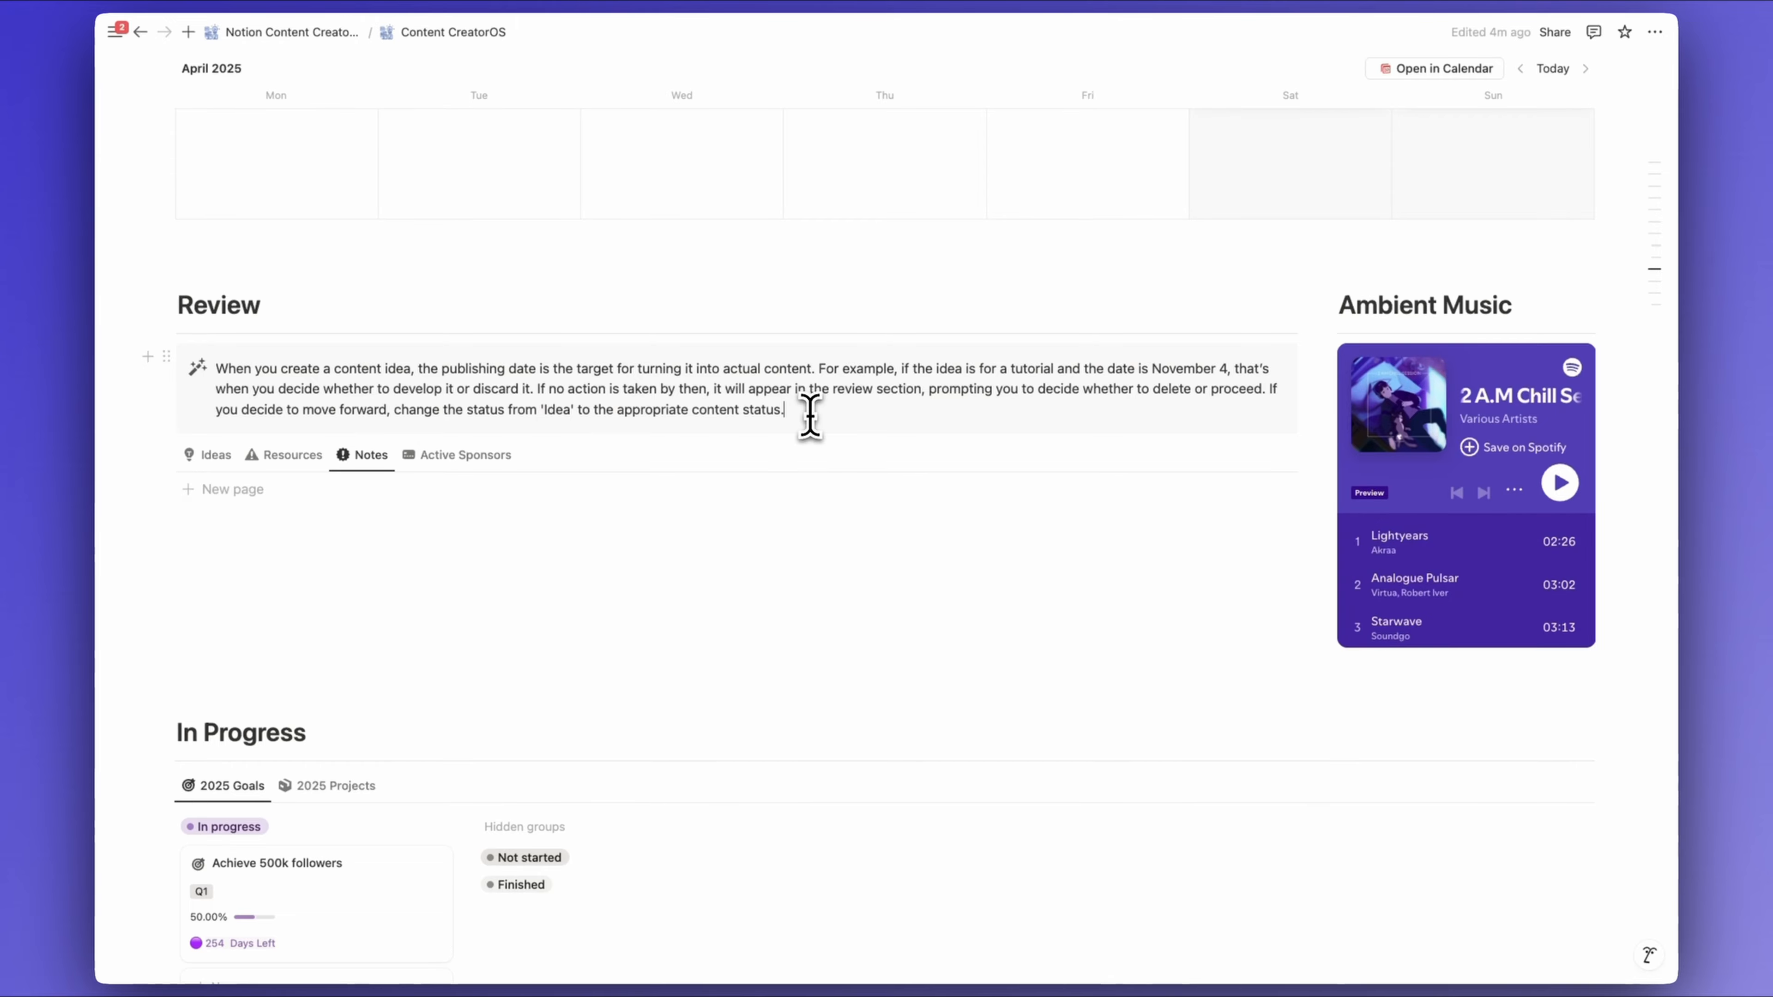
Show the Review section's ideas, and create a new idea titled "How to start making 10000$ each month"
click(217, 464)
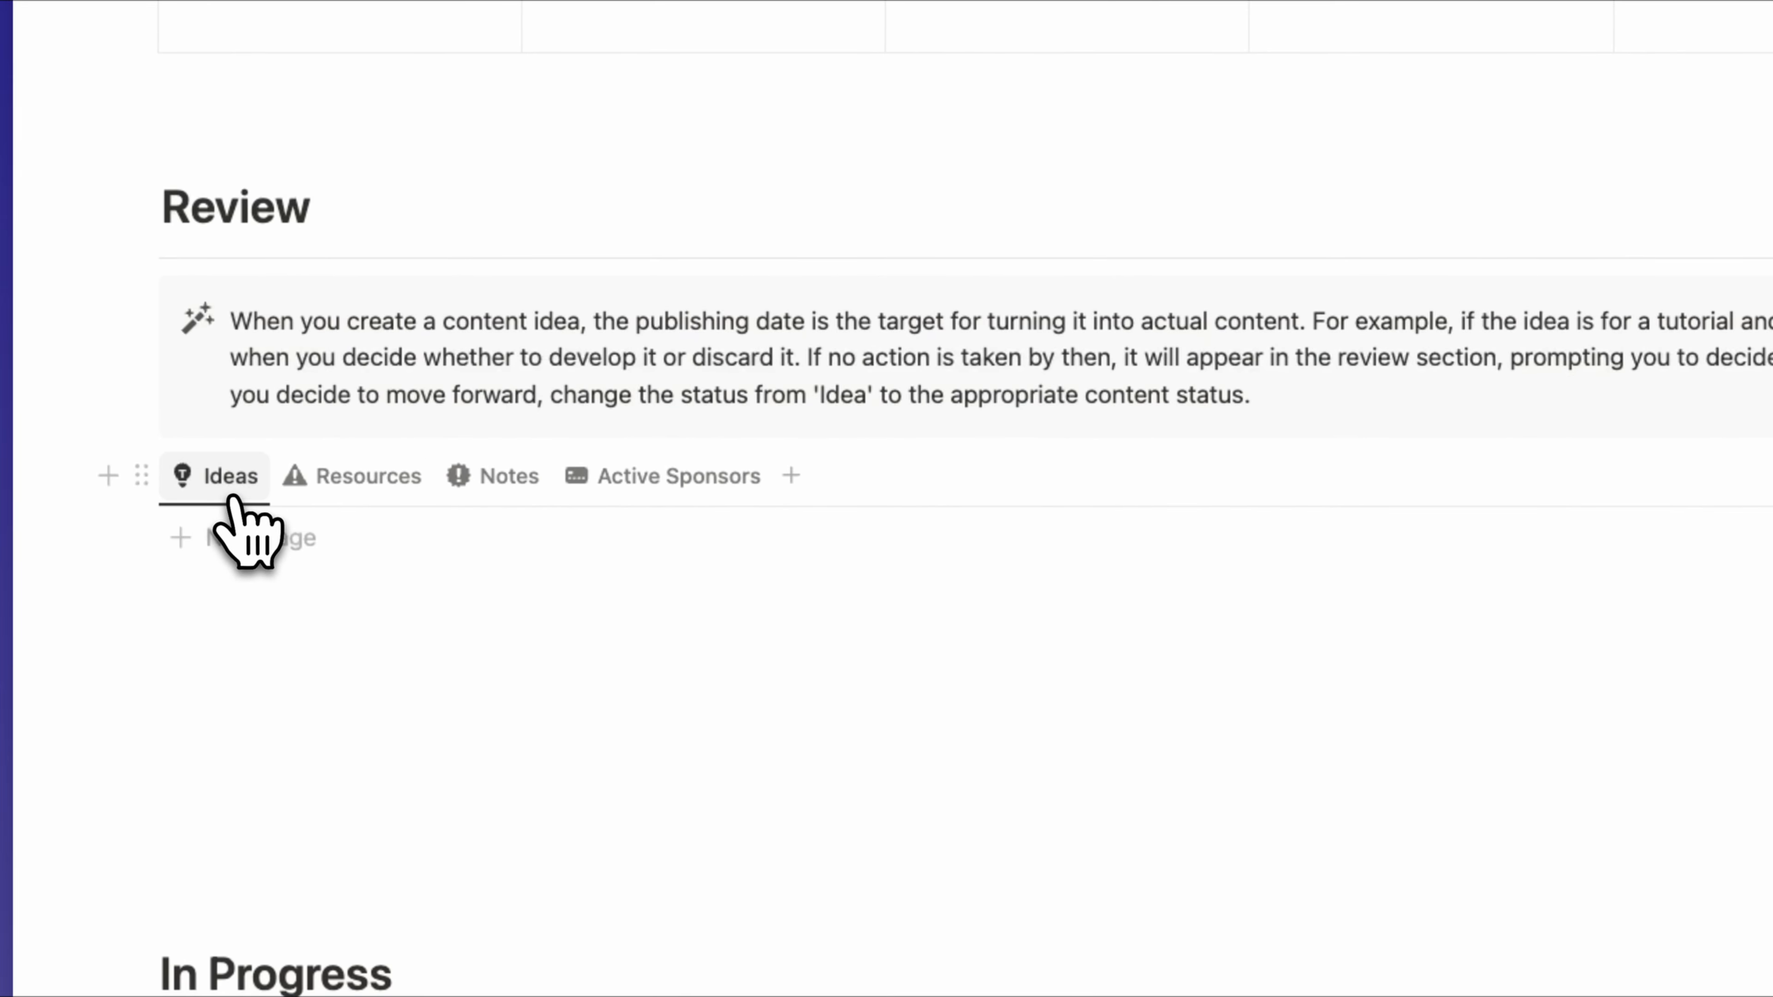
scroll(232, 501, up, 15)
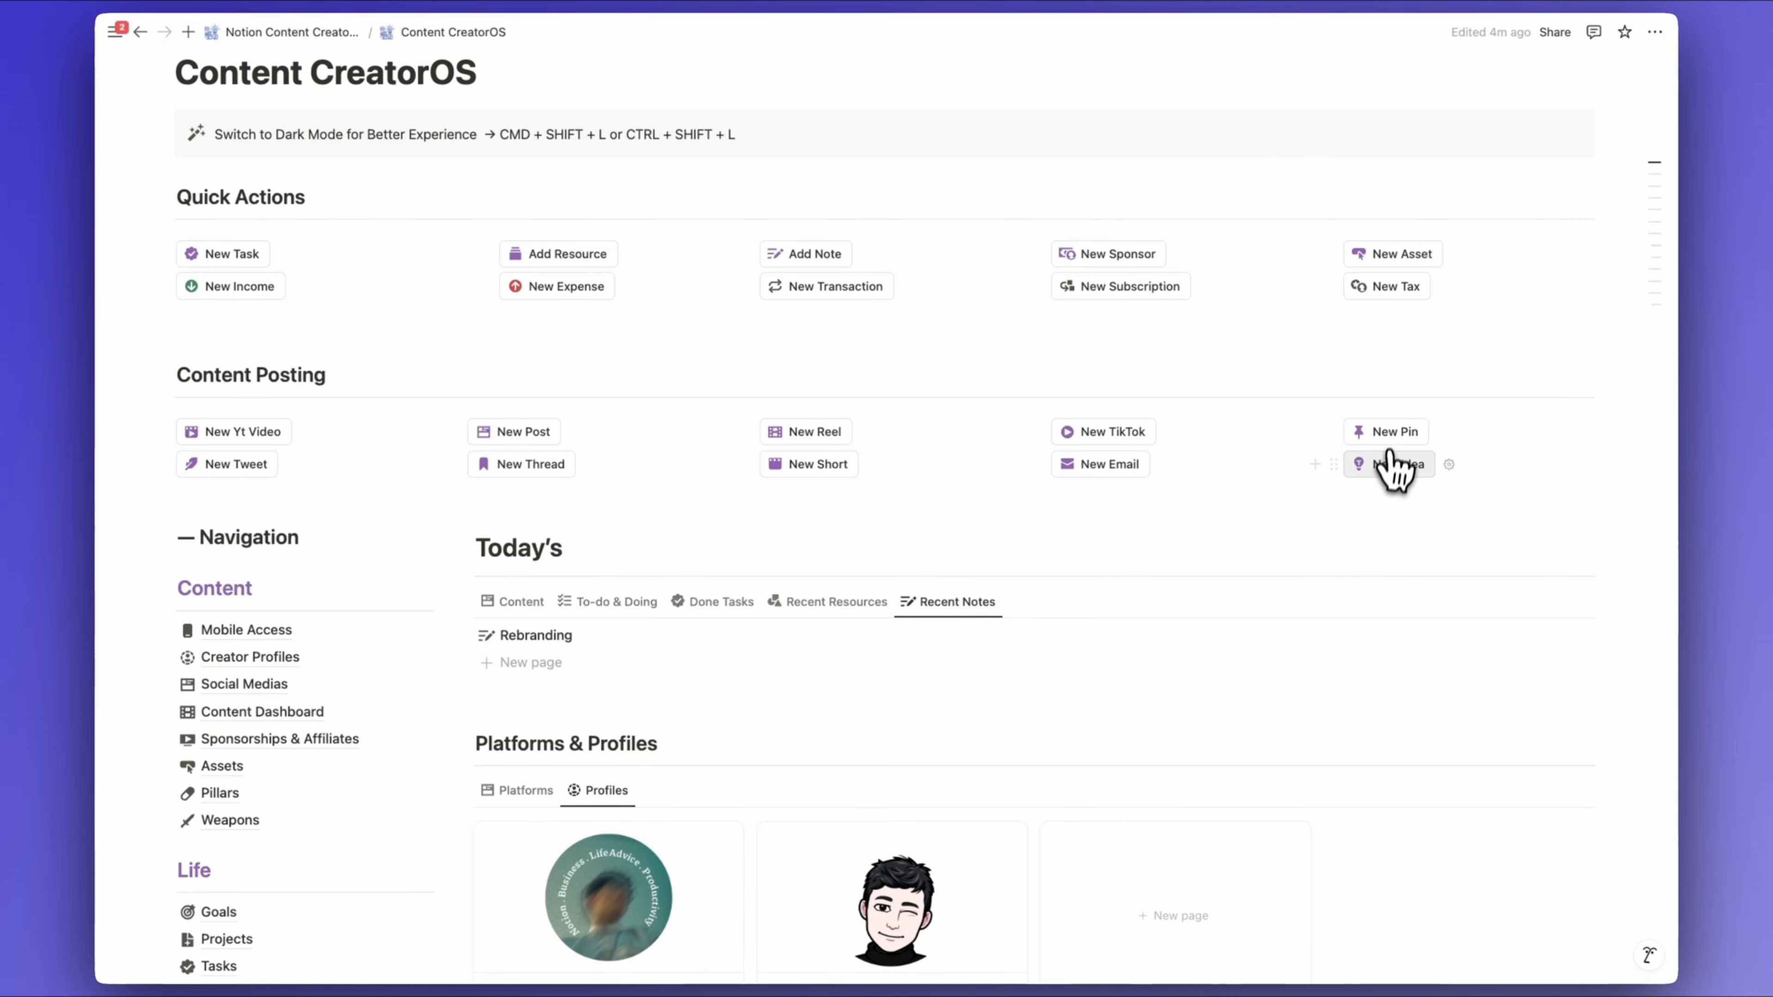
click(1396, 463)
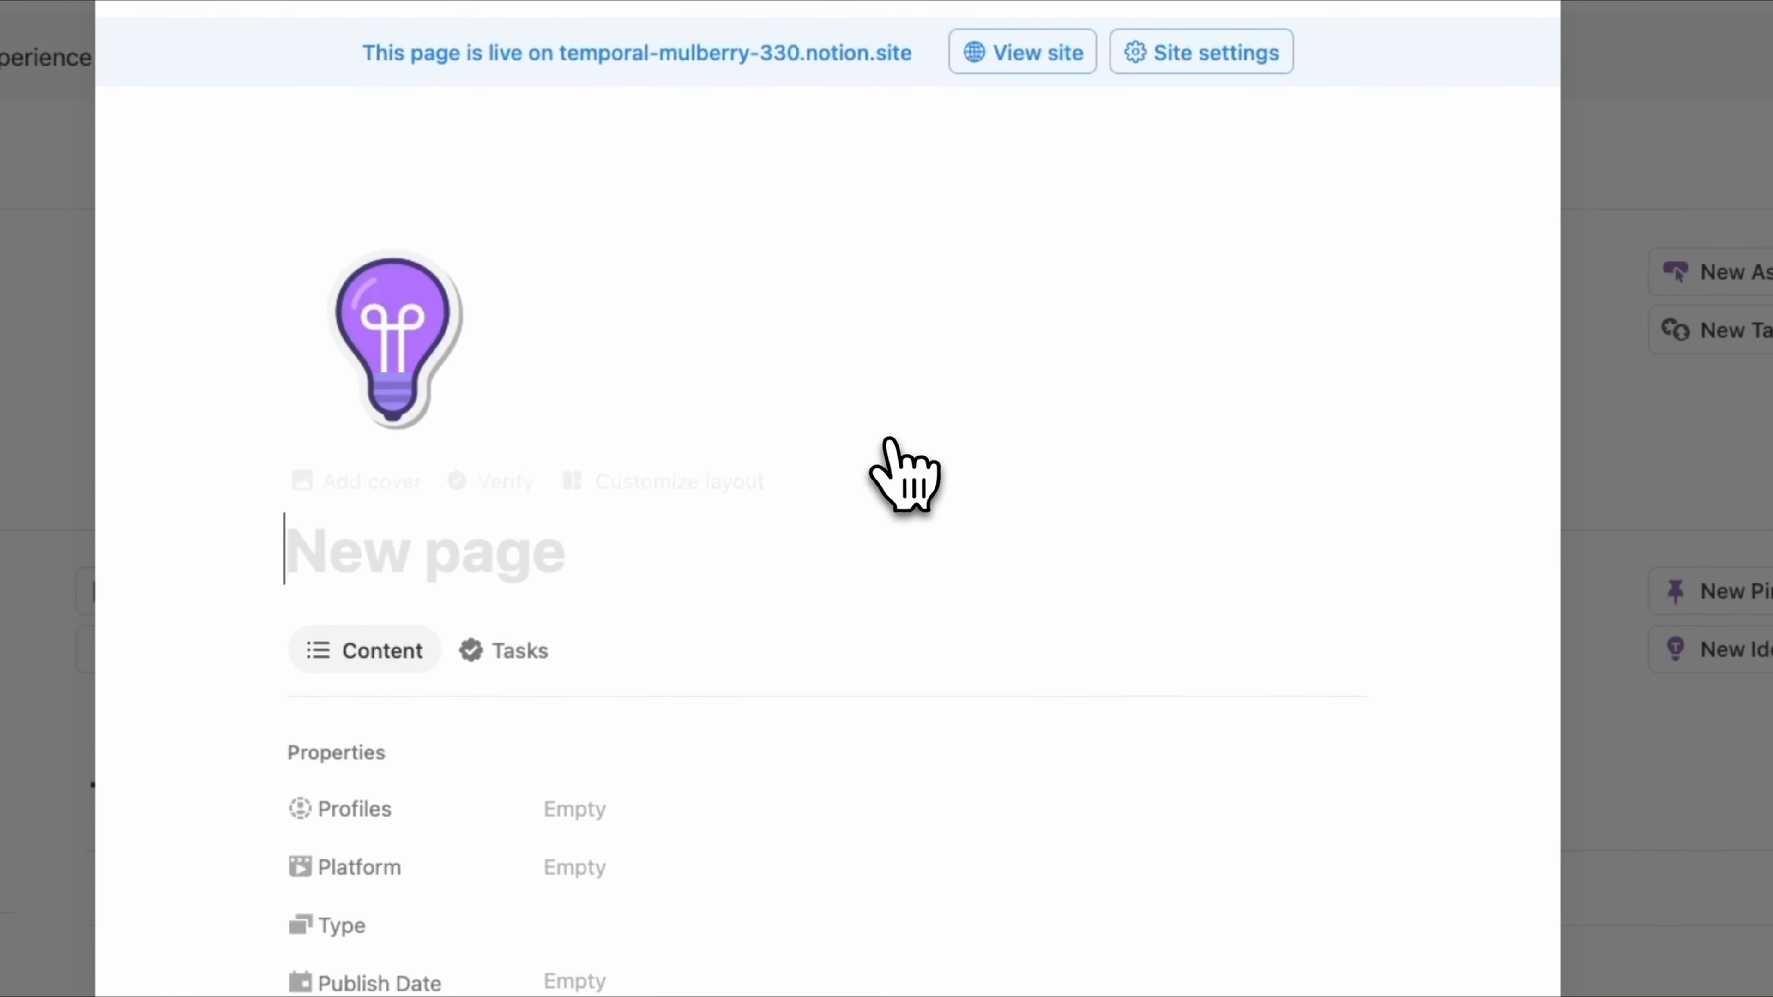
text(How to start making 1000$ each month)
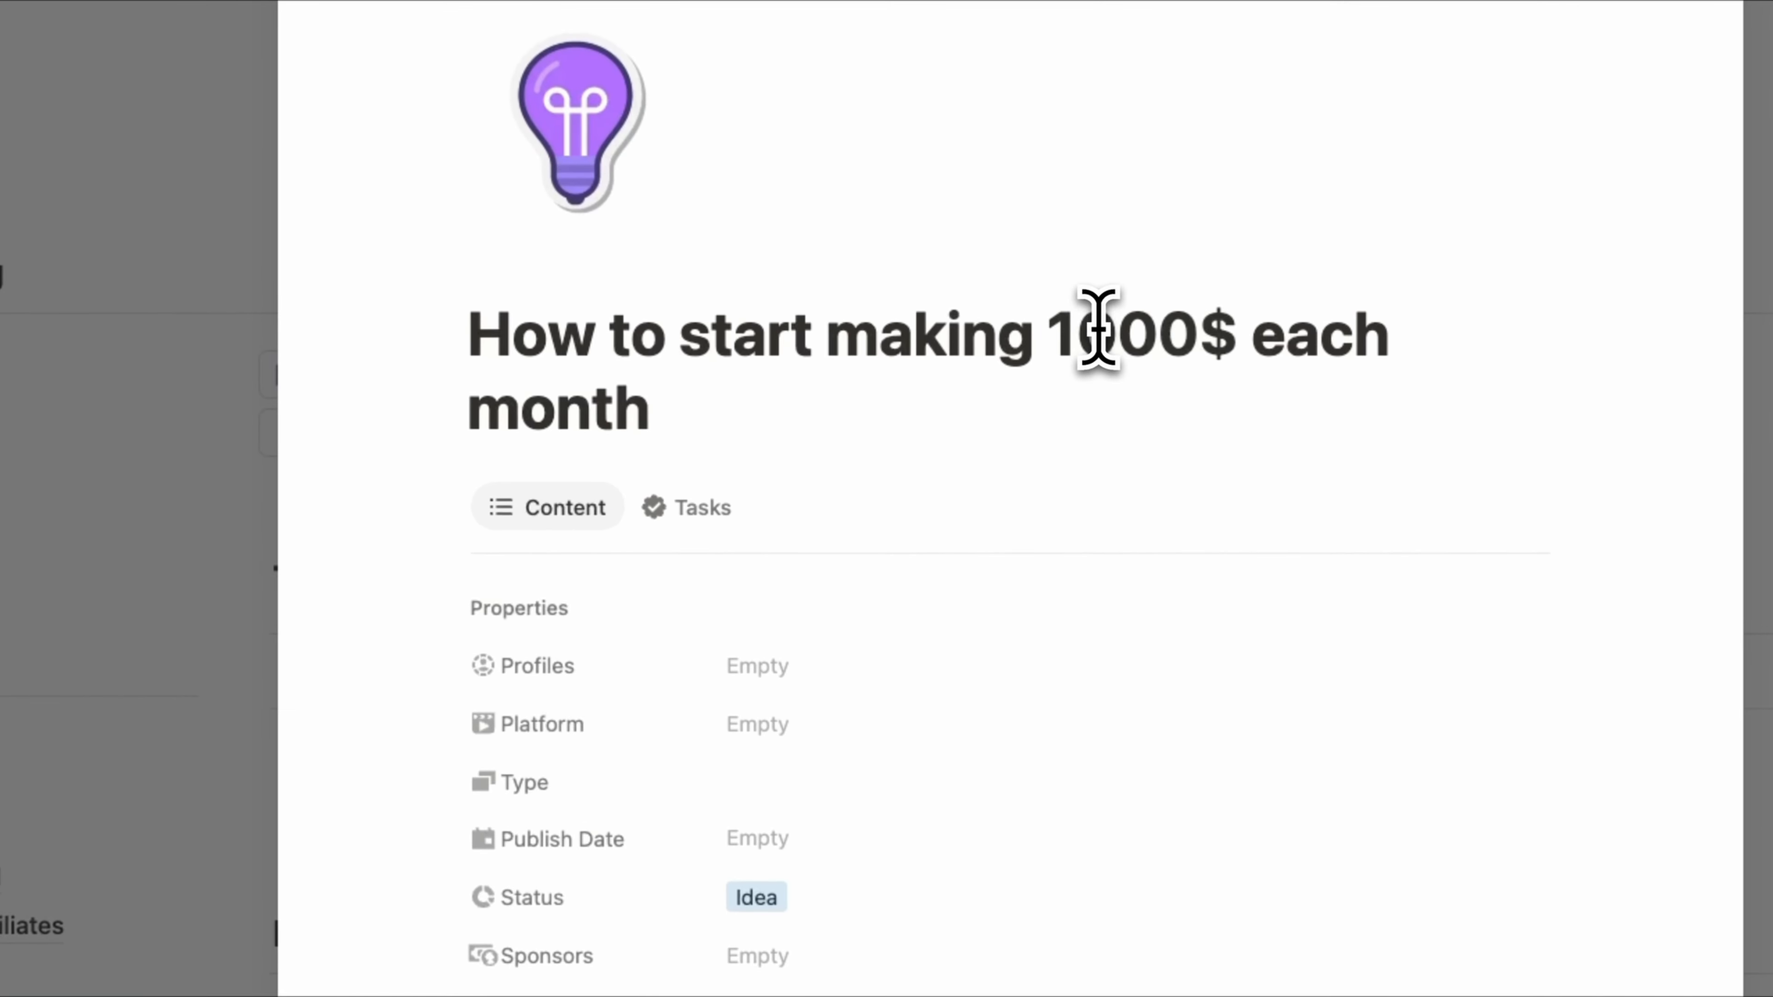
Link the new idea to the Email Marketing platform and set its Type to Email
scroll(730, 507, down, 6)
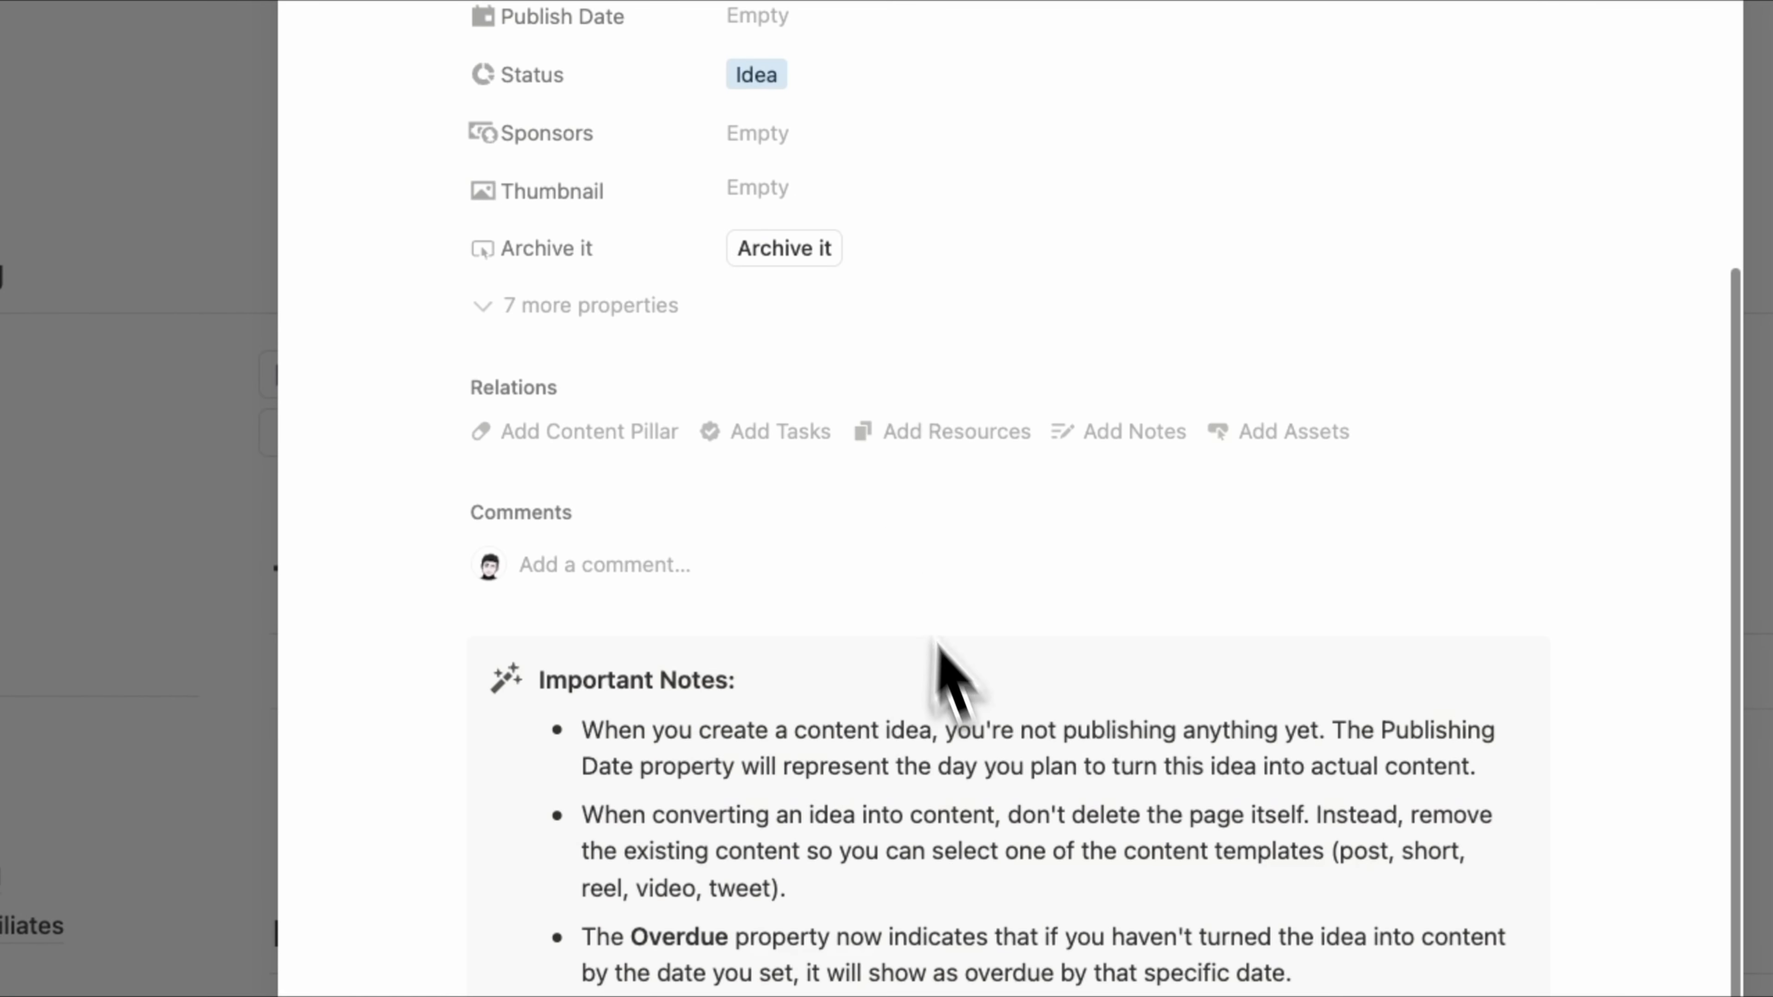
scroll(878, 396, down, 5)
scroll(879, 396, up, 15)
scroll(878, 396, down, 6)
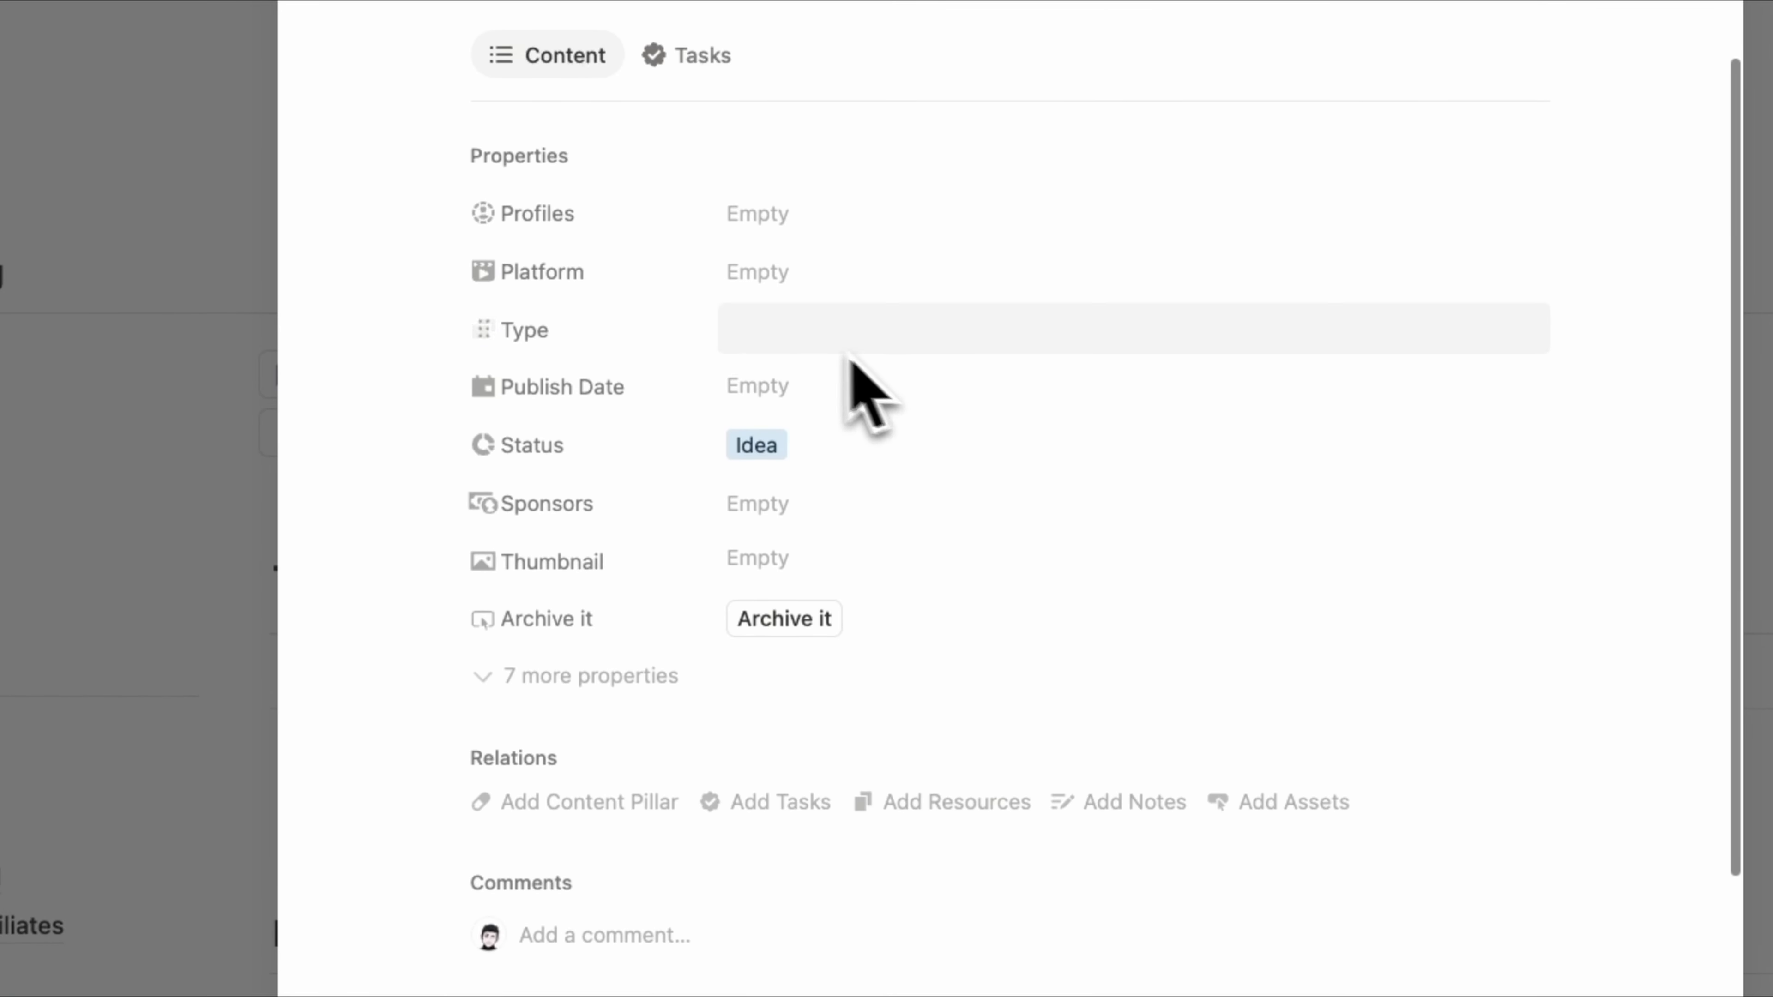
click(775, 271)
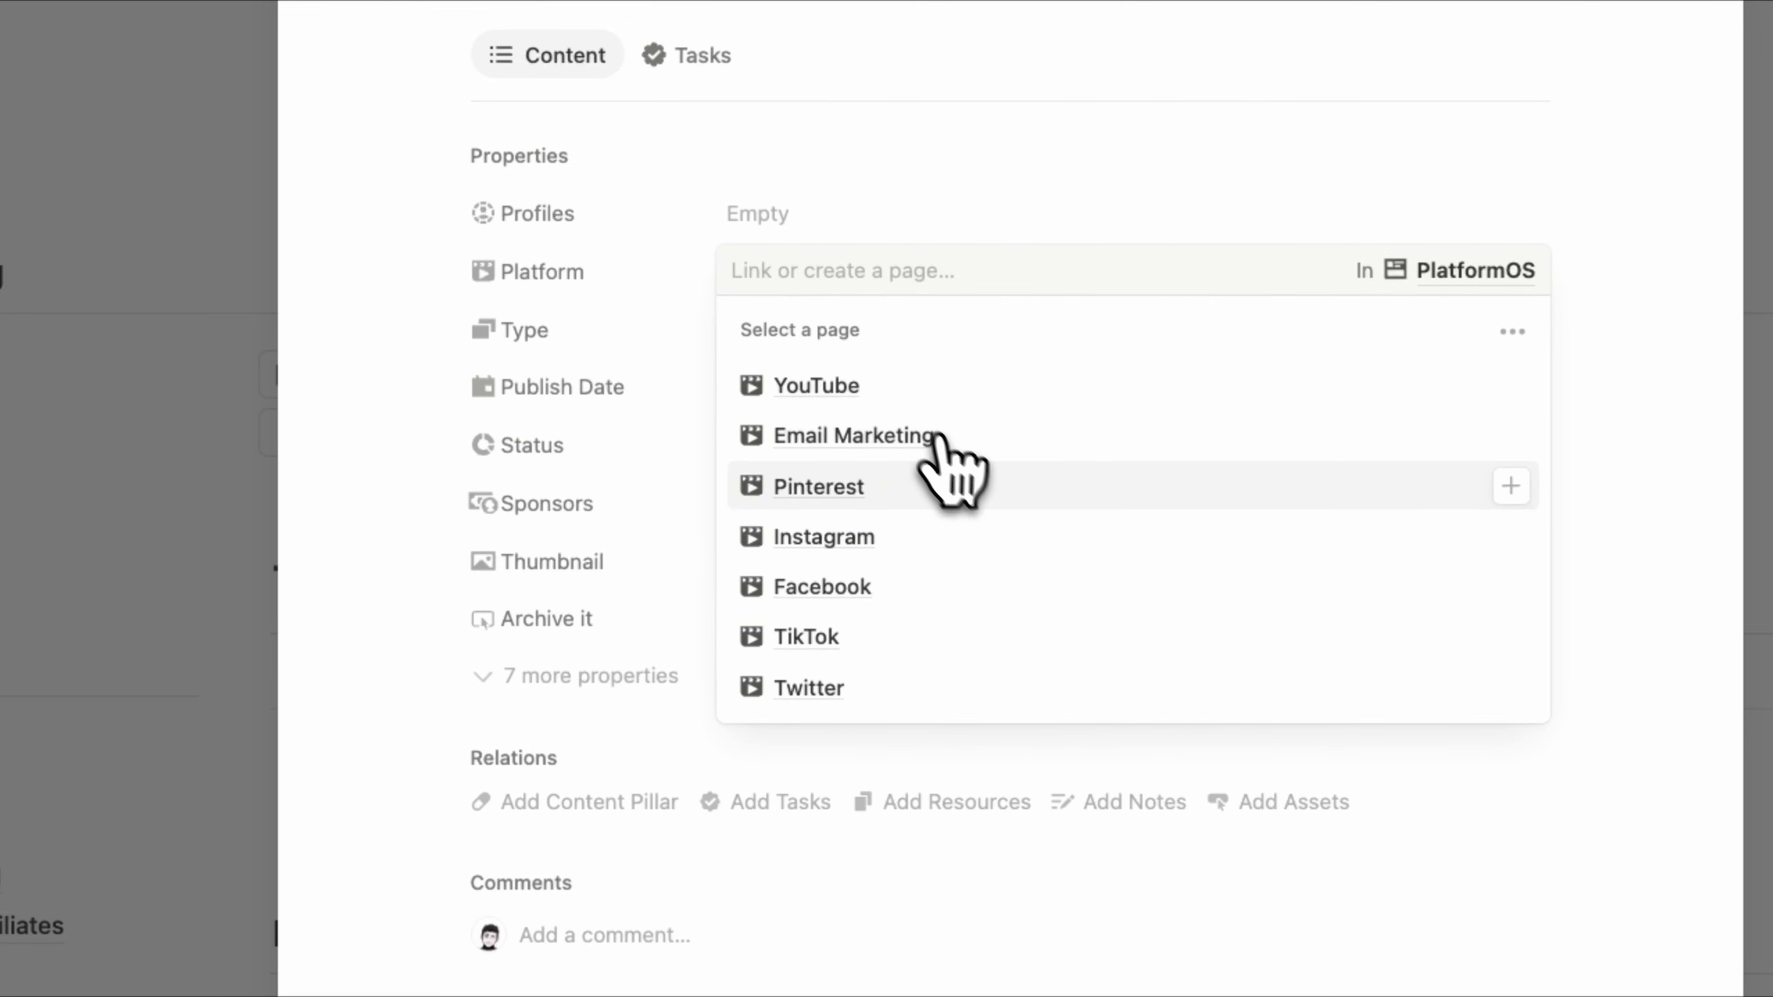
click(907, 436)
click(862, 338)
click(863, 339)
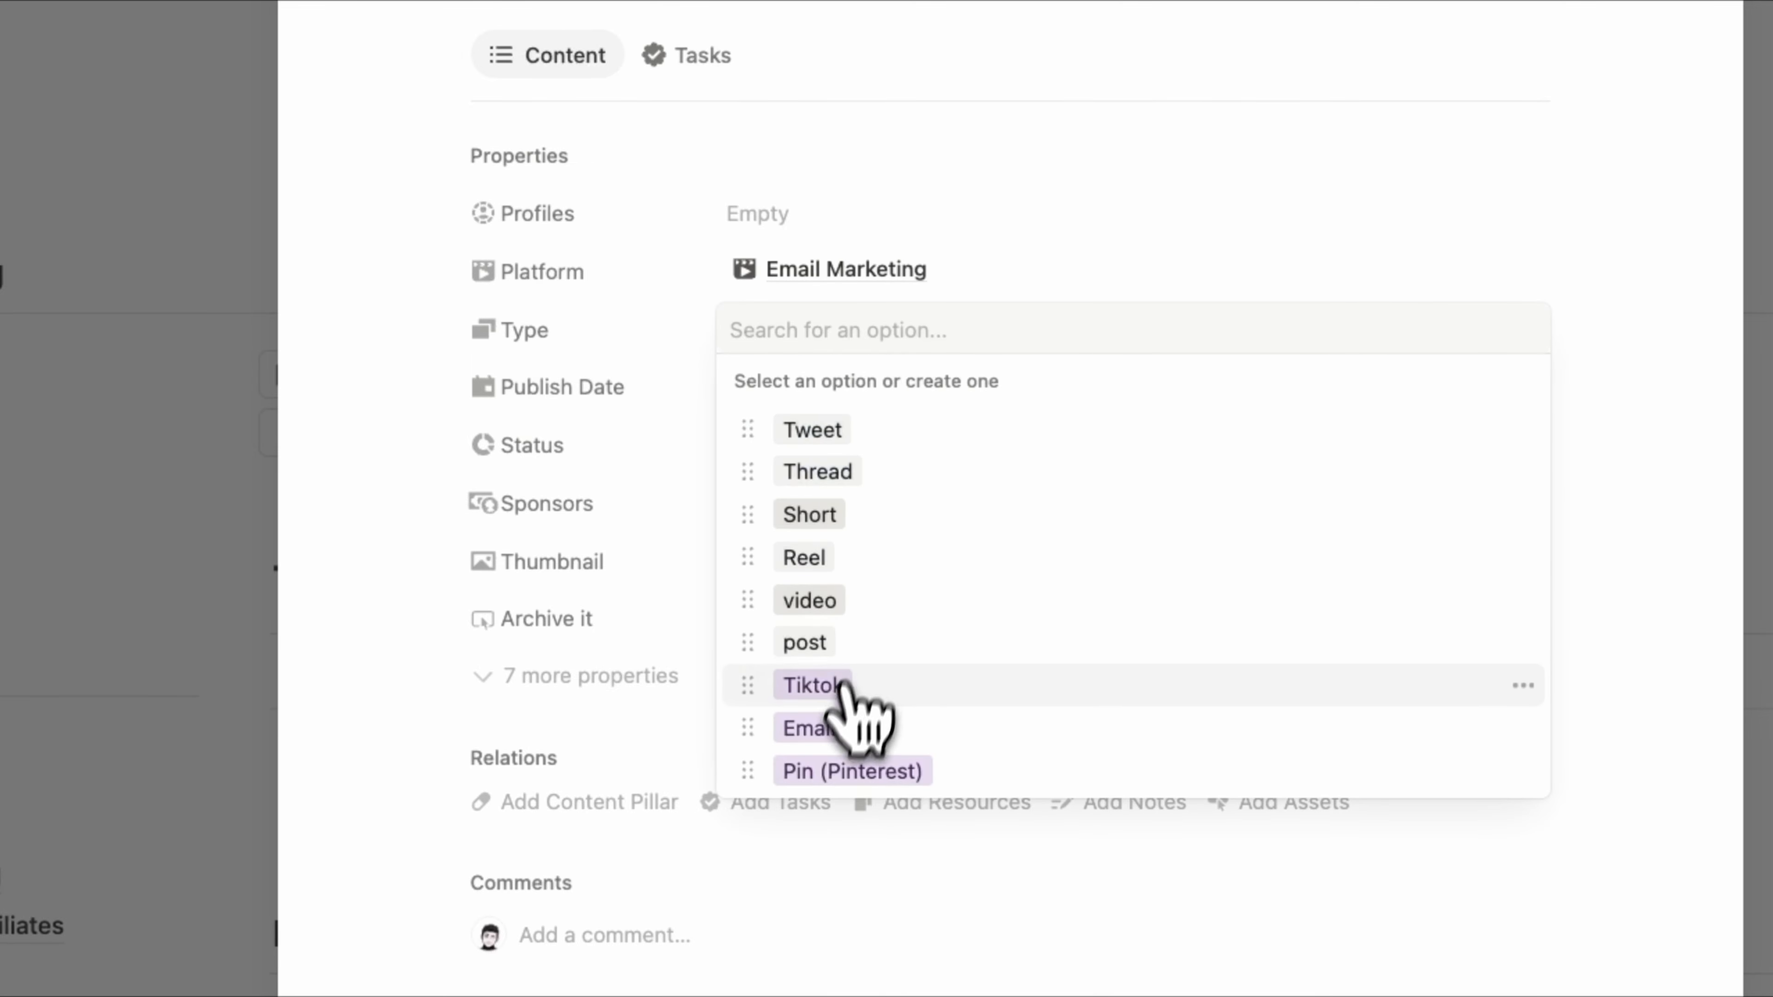
click(809, 727)
Link the idea to both the OlsNotion and OlsCreation profiles
click(795, 210)
click(792, 213)
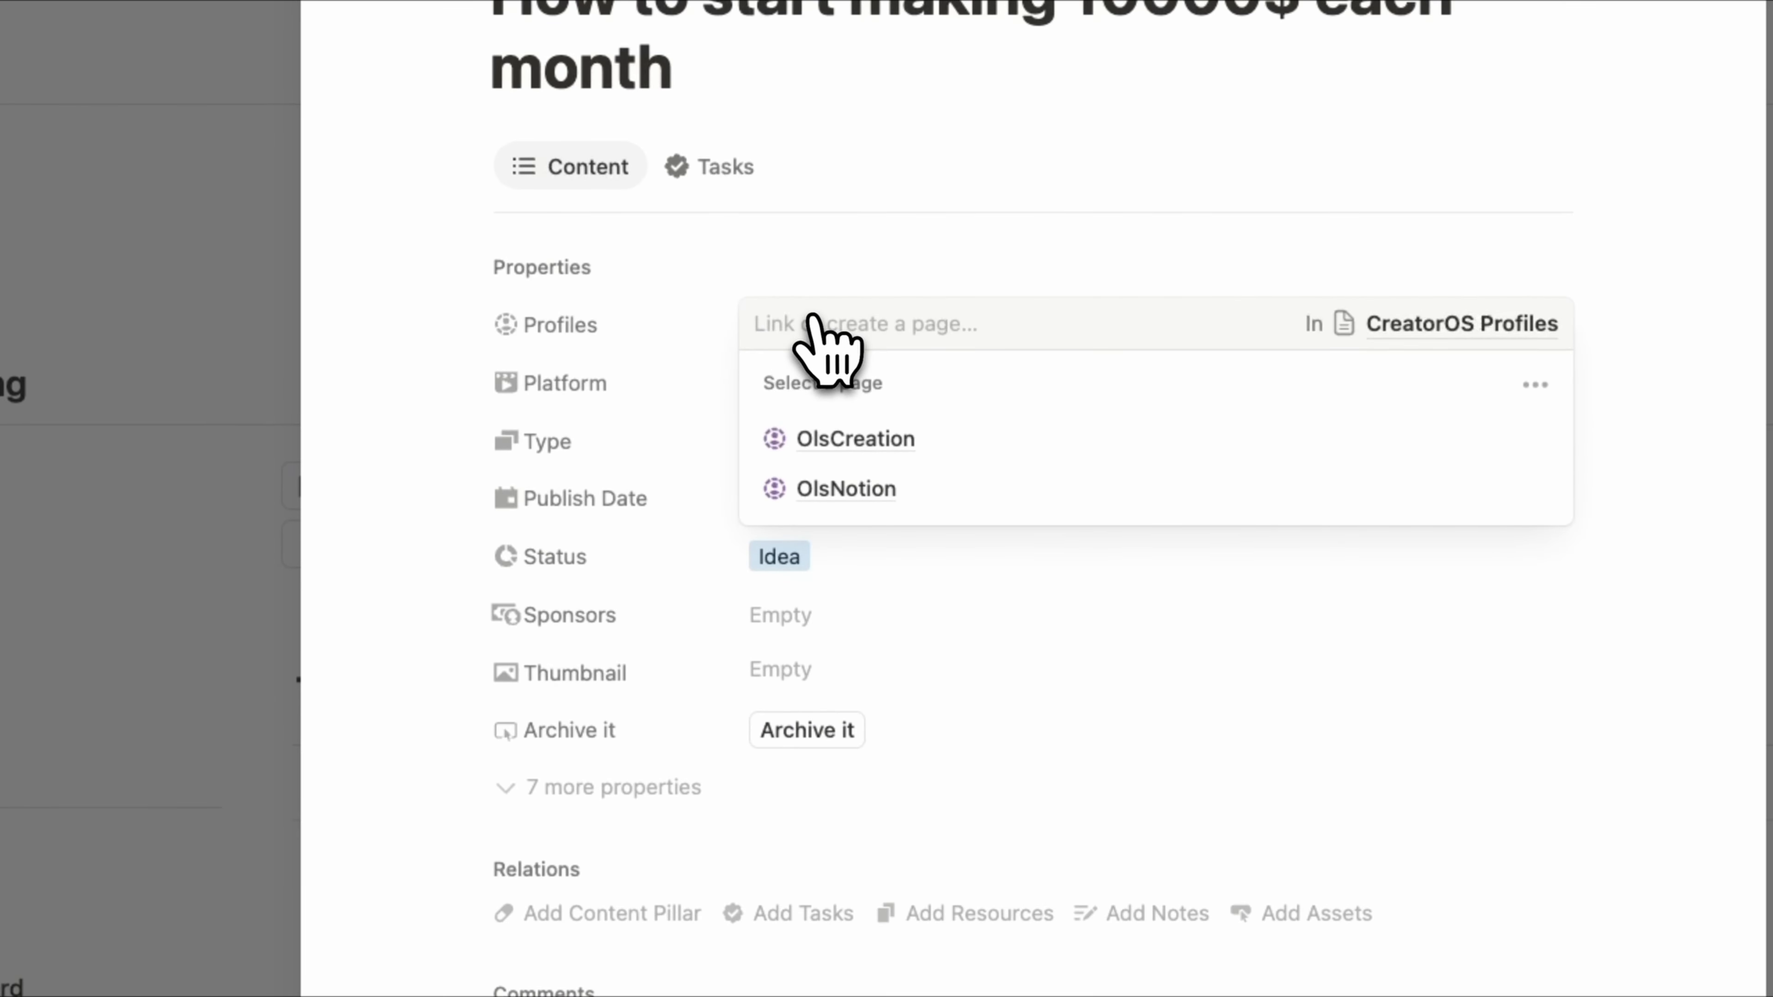
click(874, 488)
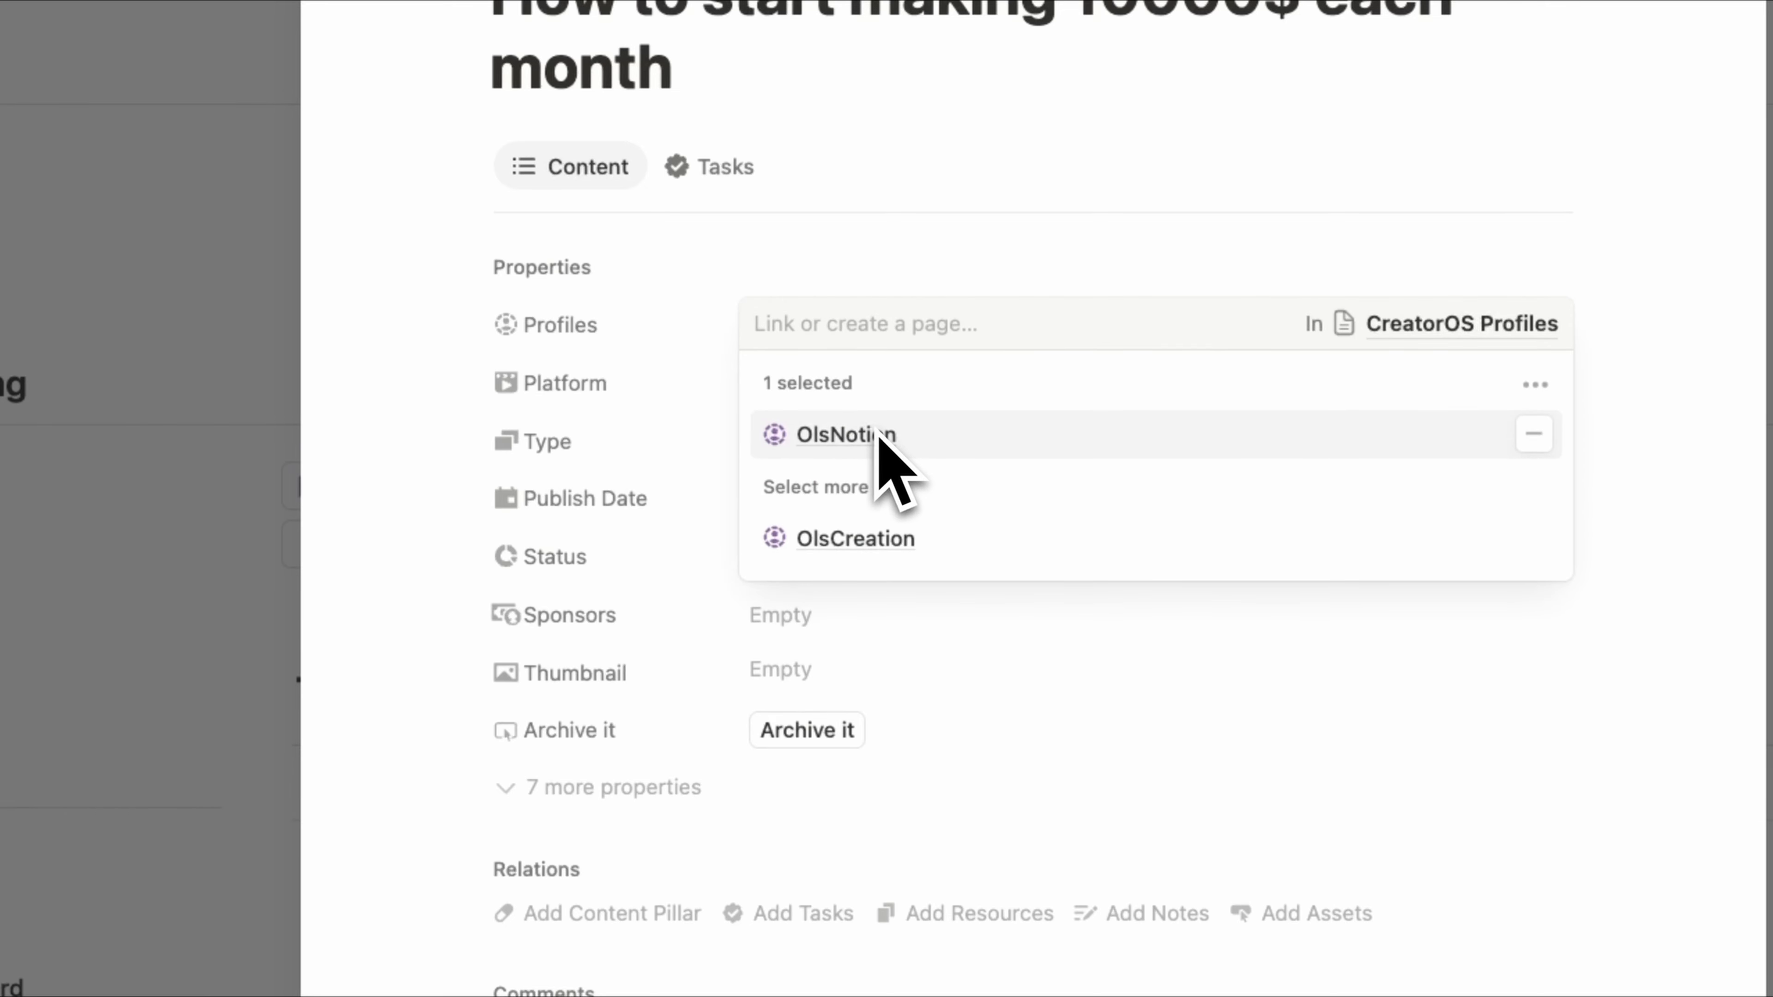
click(854, 534)
click(681, 427)
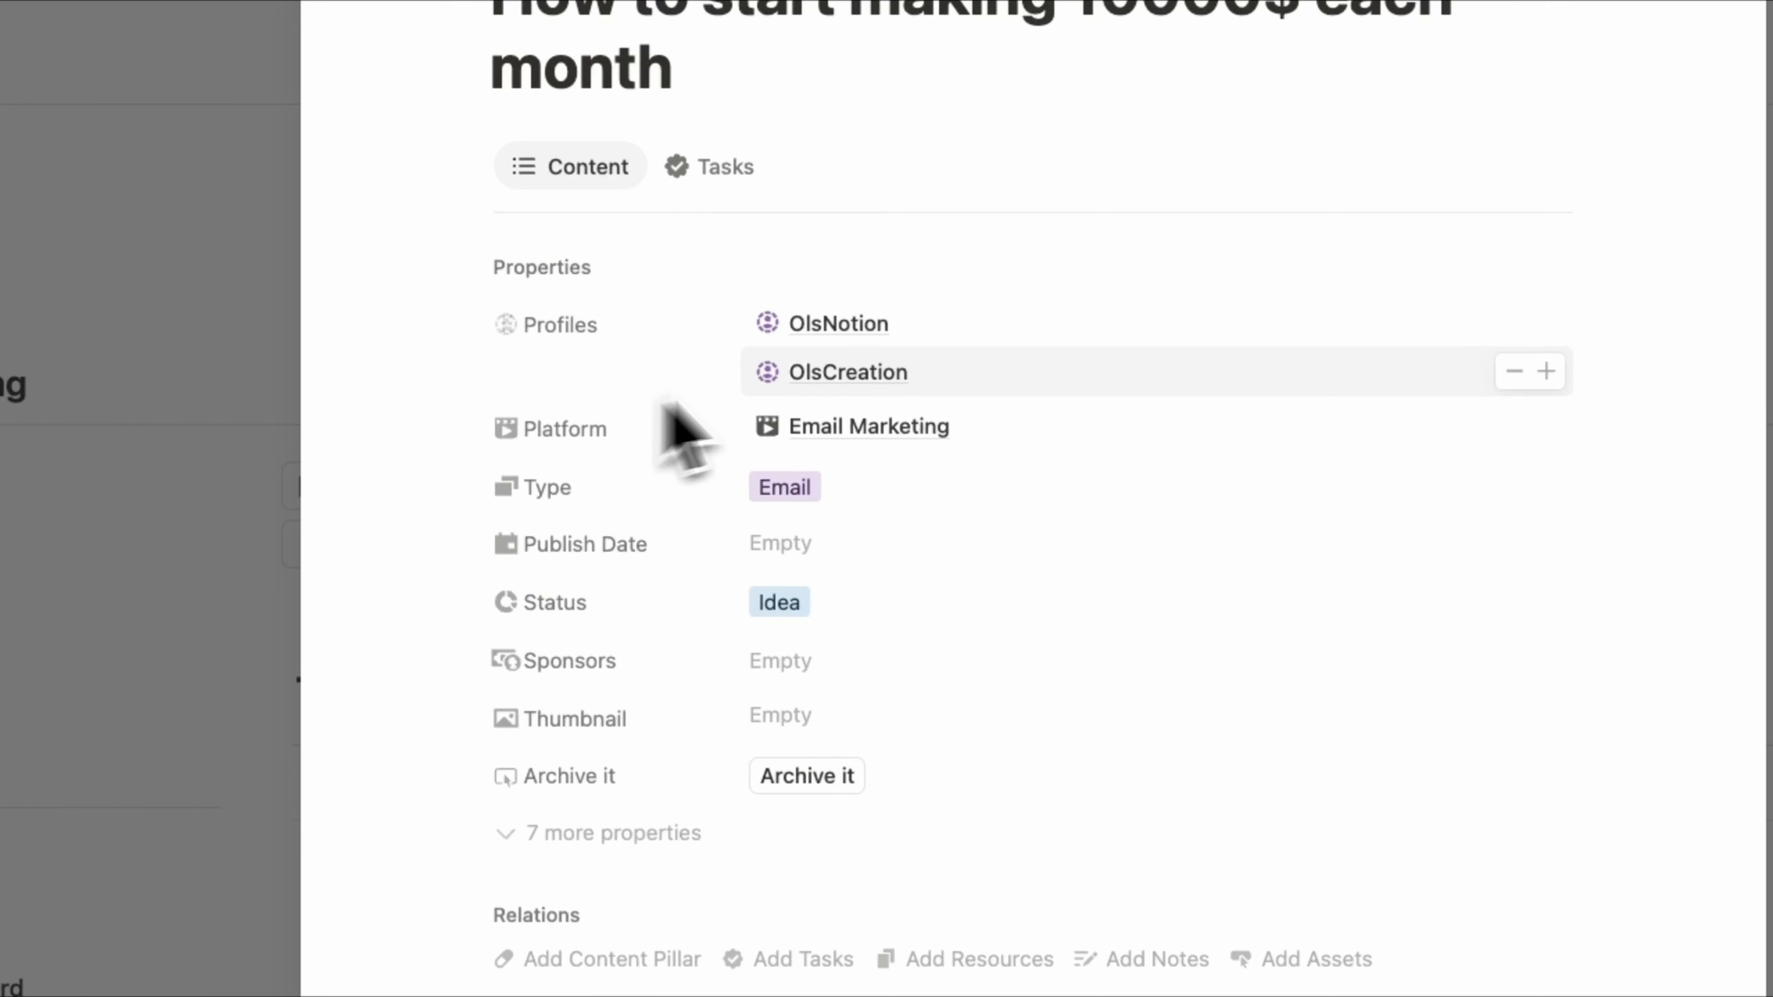
Set the idea's Publish Date to April 21, 2025
scroll(1021, 349, down, 3)
click(837, 370)
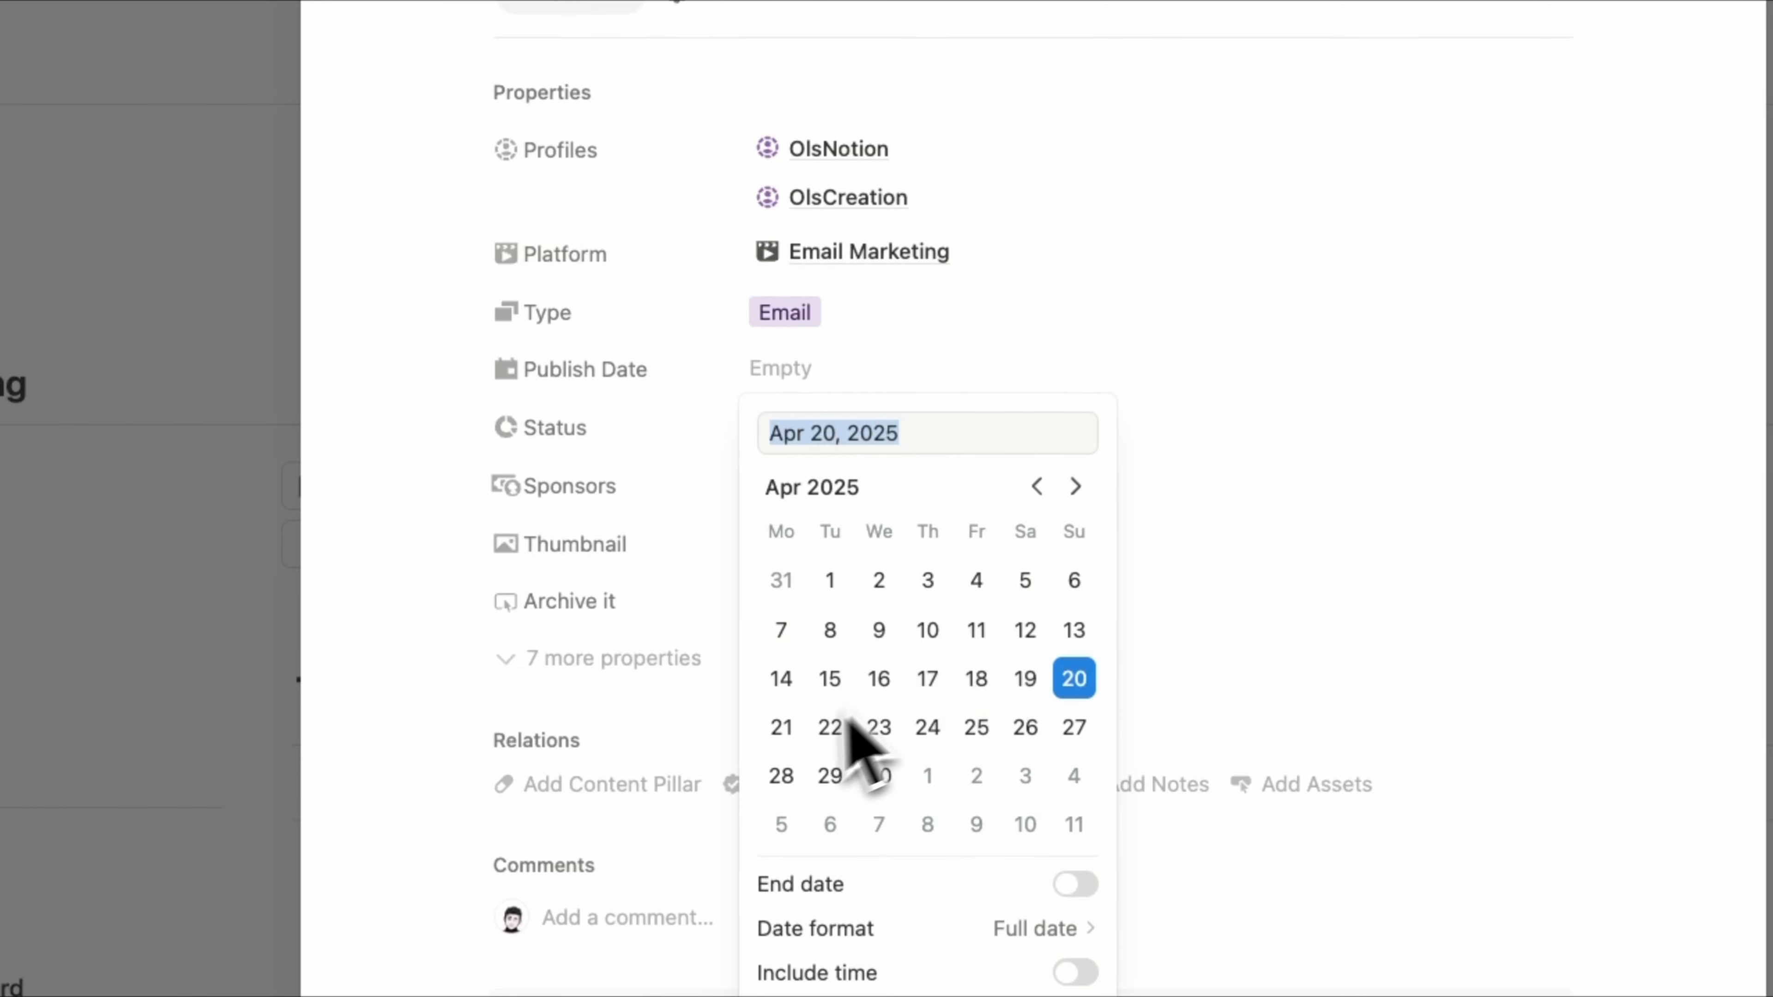
click(785, 728)
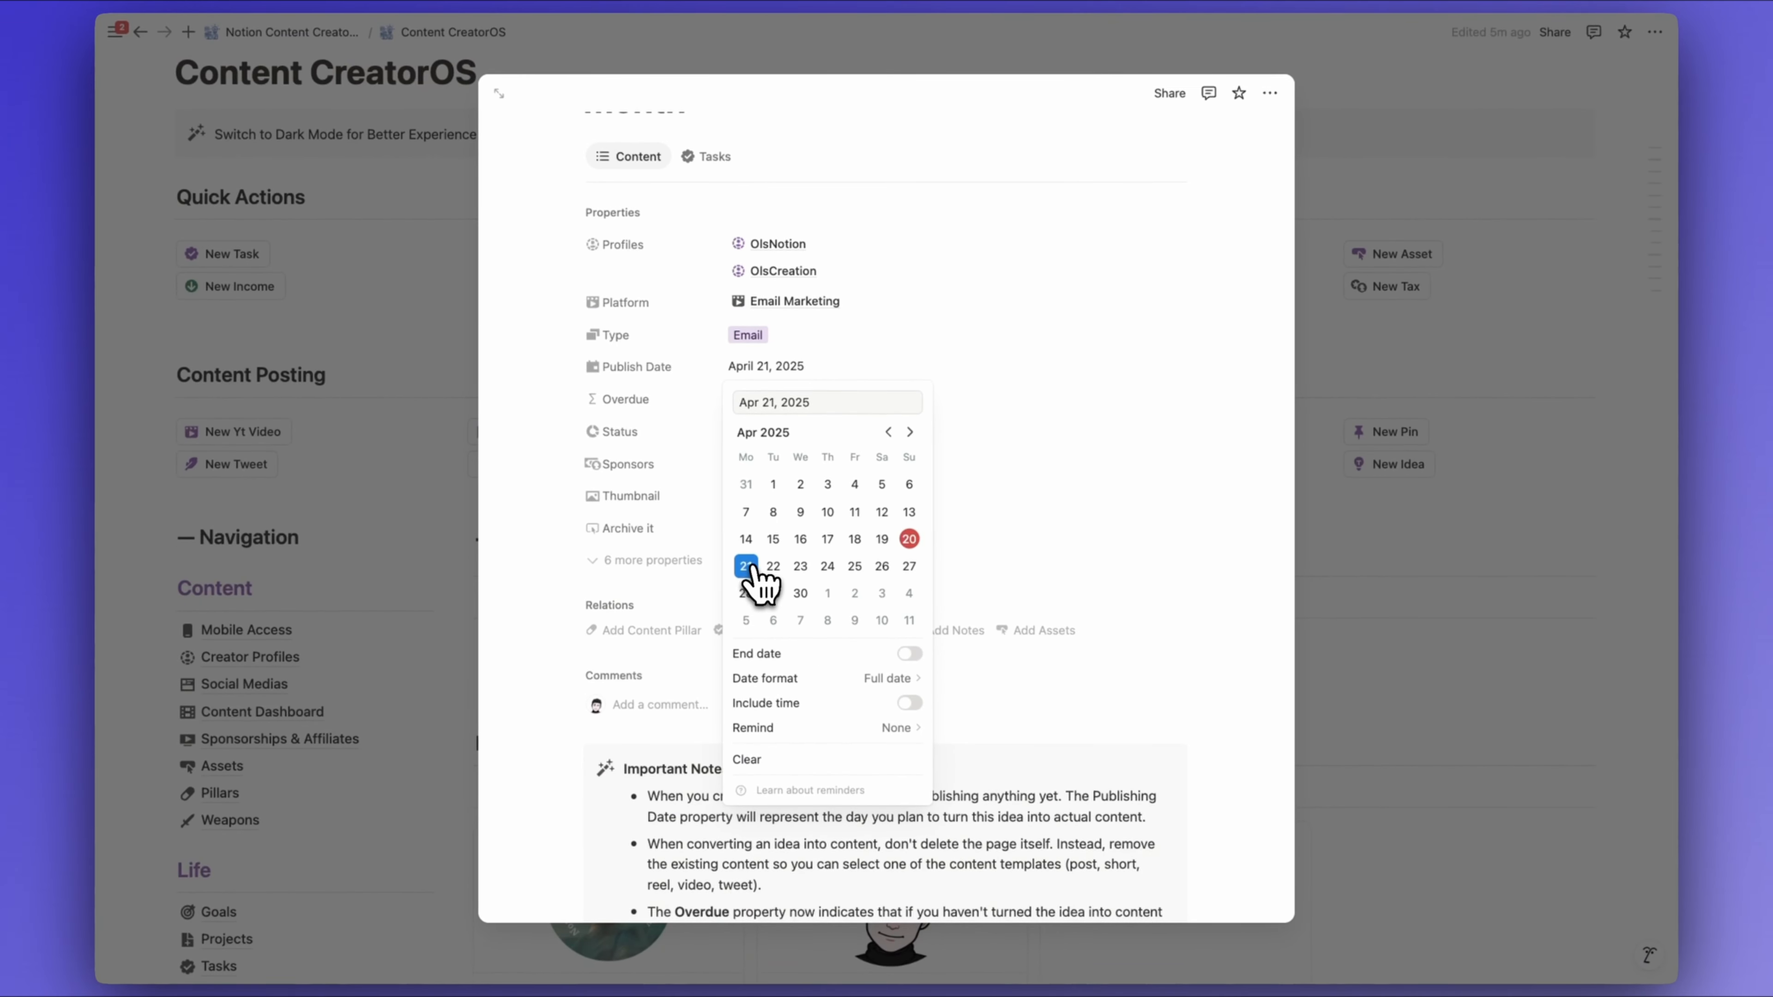
click(672, 492)
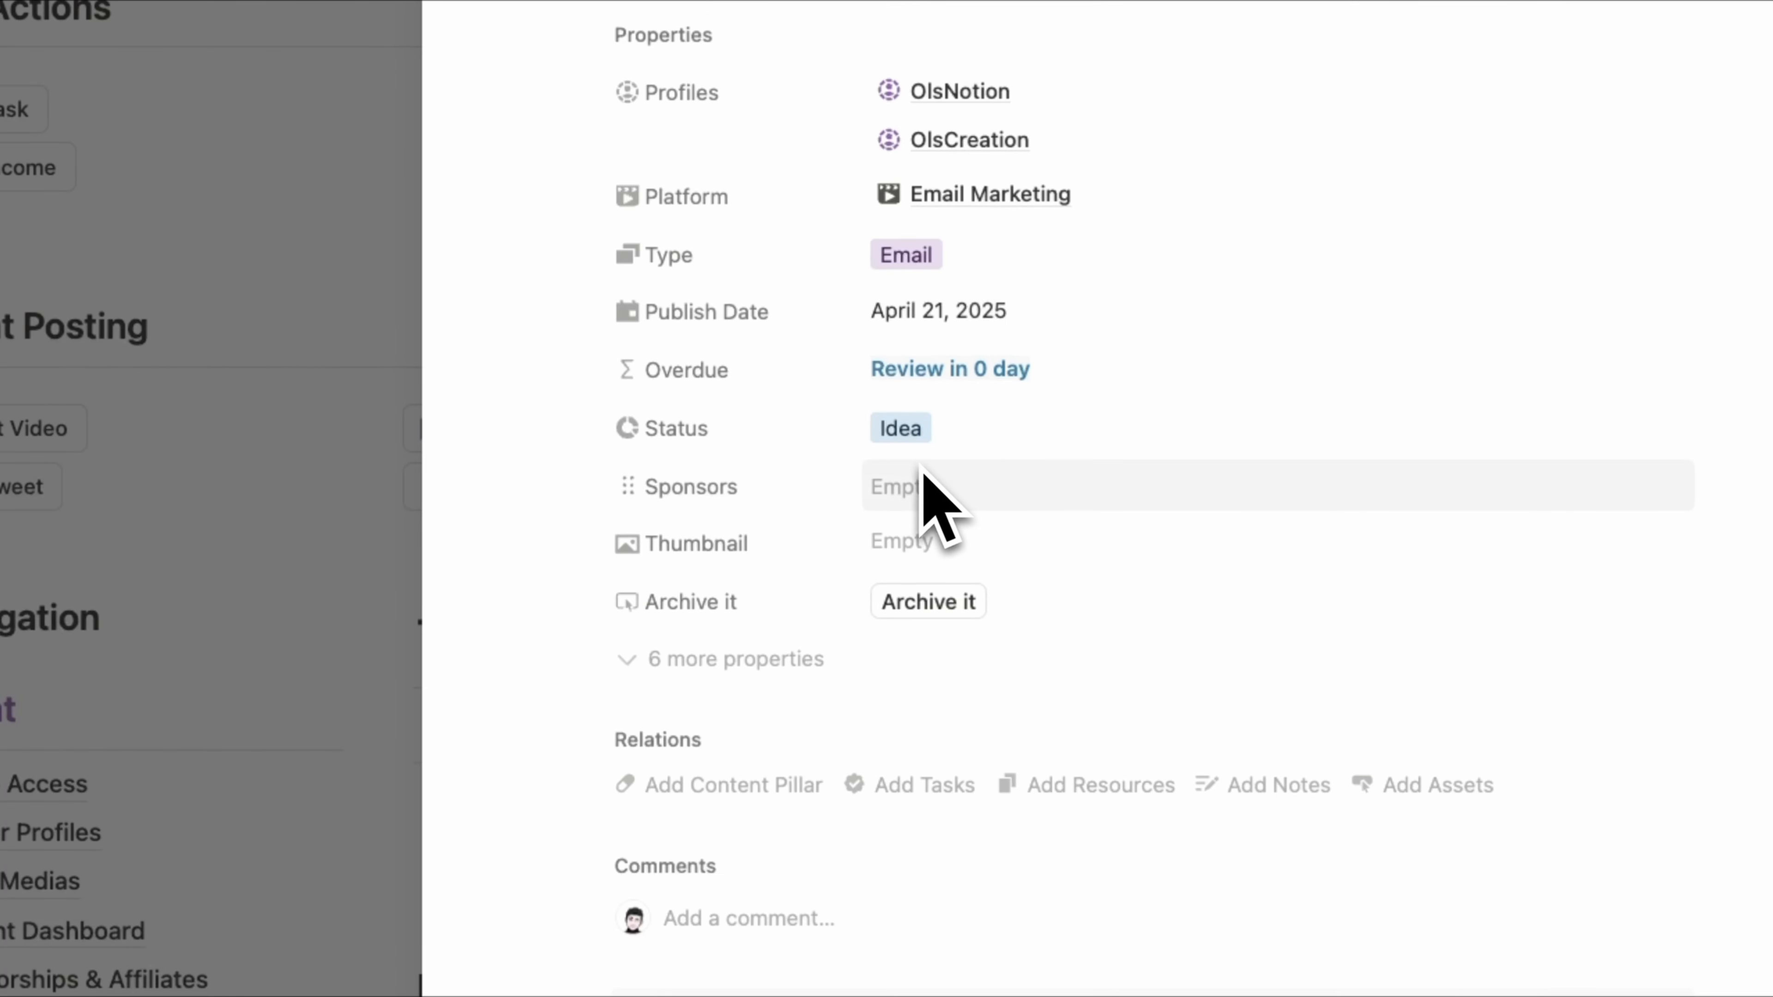
Change the idea's Publish Date to April 19, 2025, and return to the Ideas view in the Review section
click(939, 311)
click(1229, 597)
click(655, 527)
click(349, 618)
scroll(352, 618, down, 20)
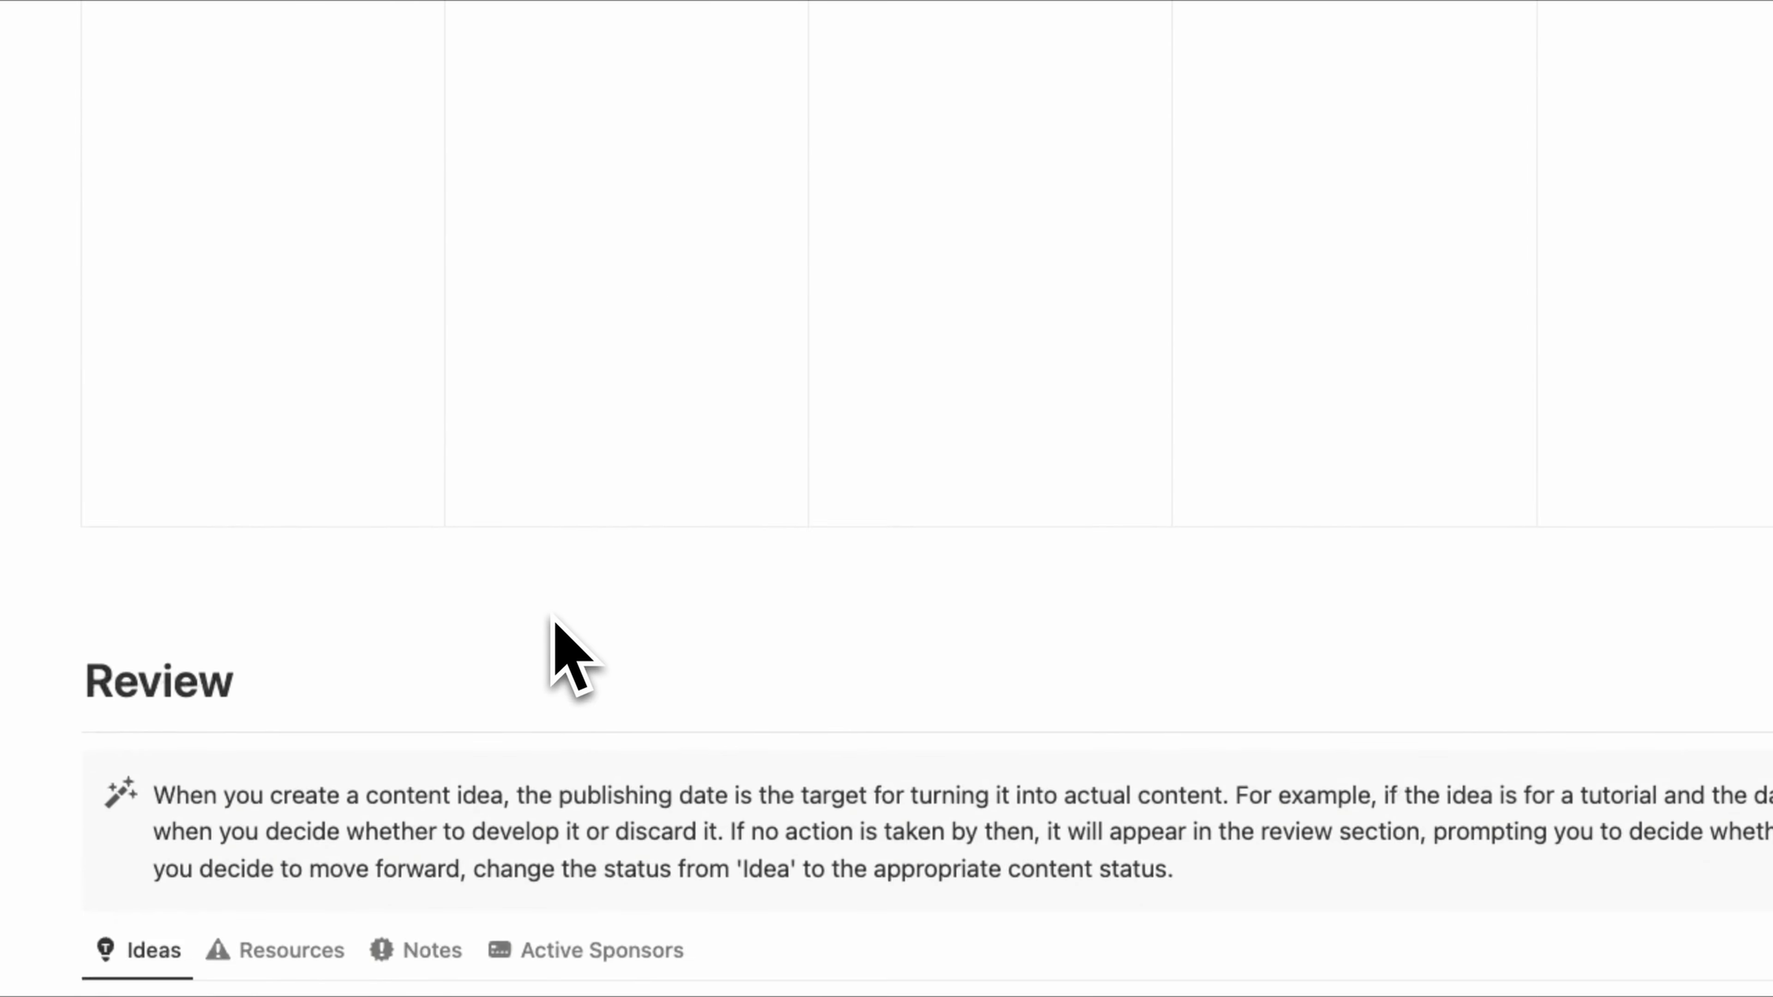
scroll(554, 619, down, 8)
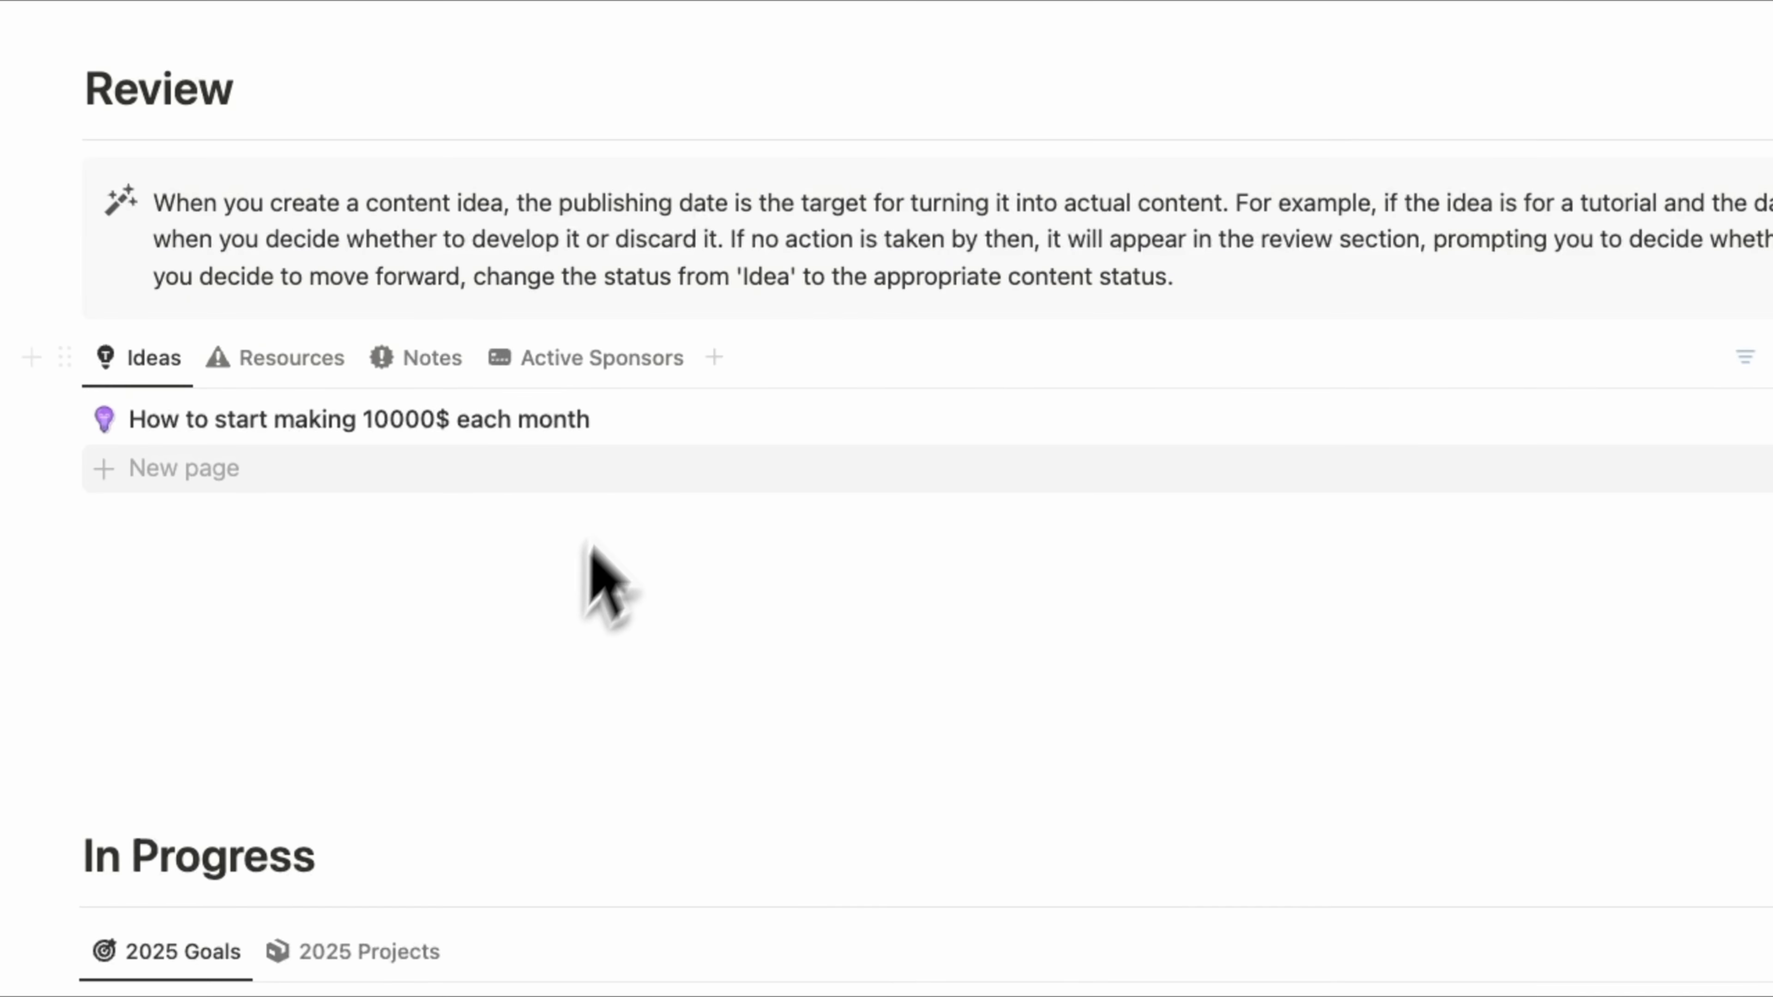
Change the overdue idea's Status to Collecting Ideas and reschedule its Publish Date within the week of April 21, 2025
click(881, 416)
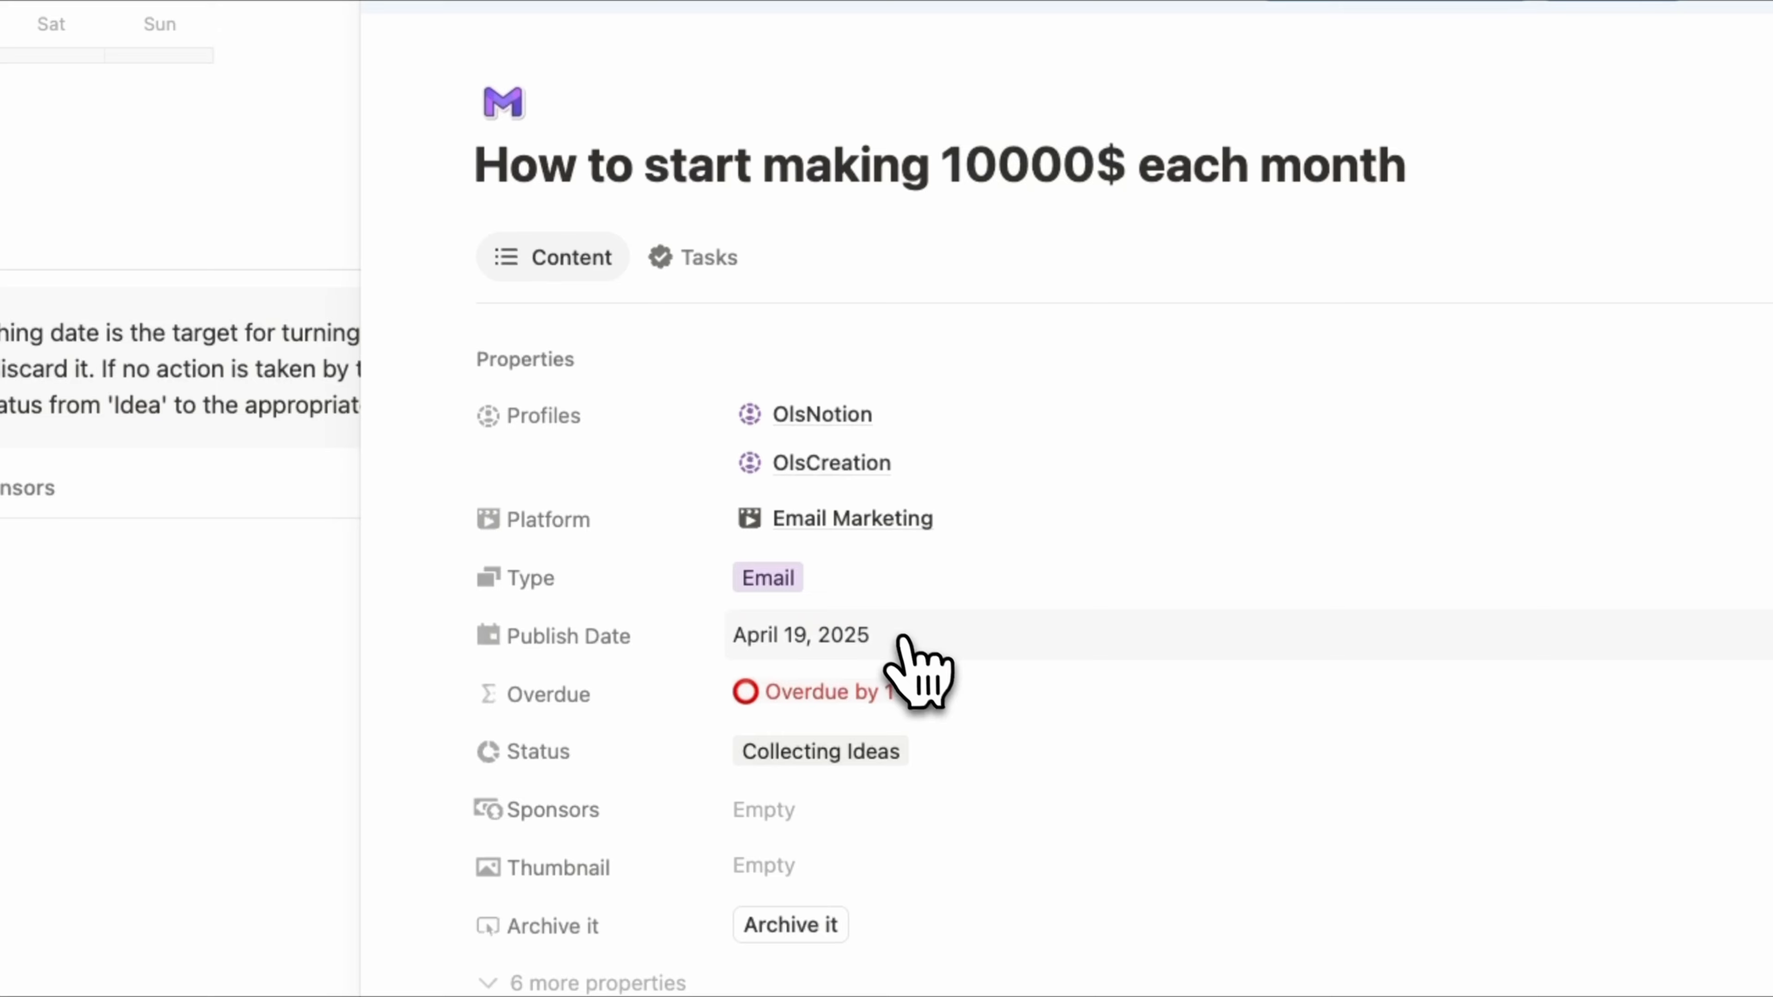
click(898, 636)
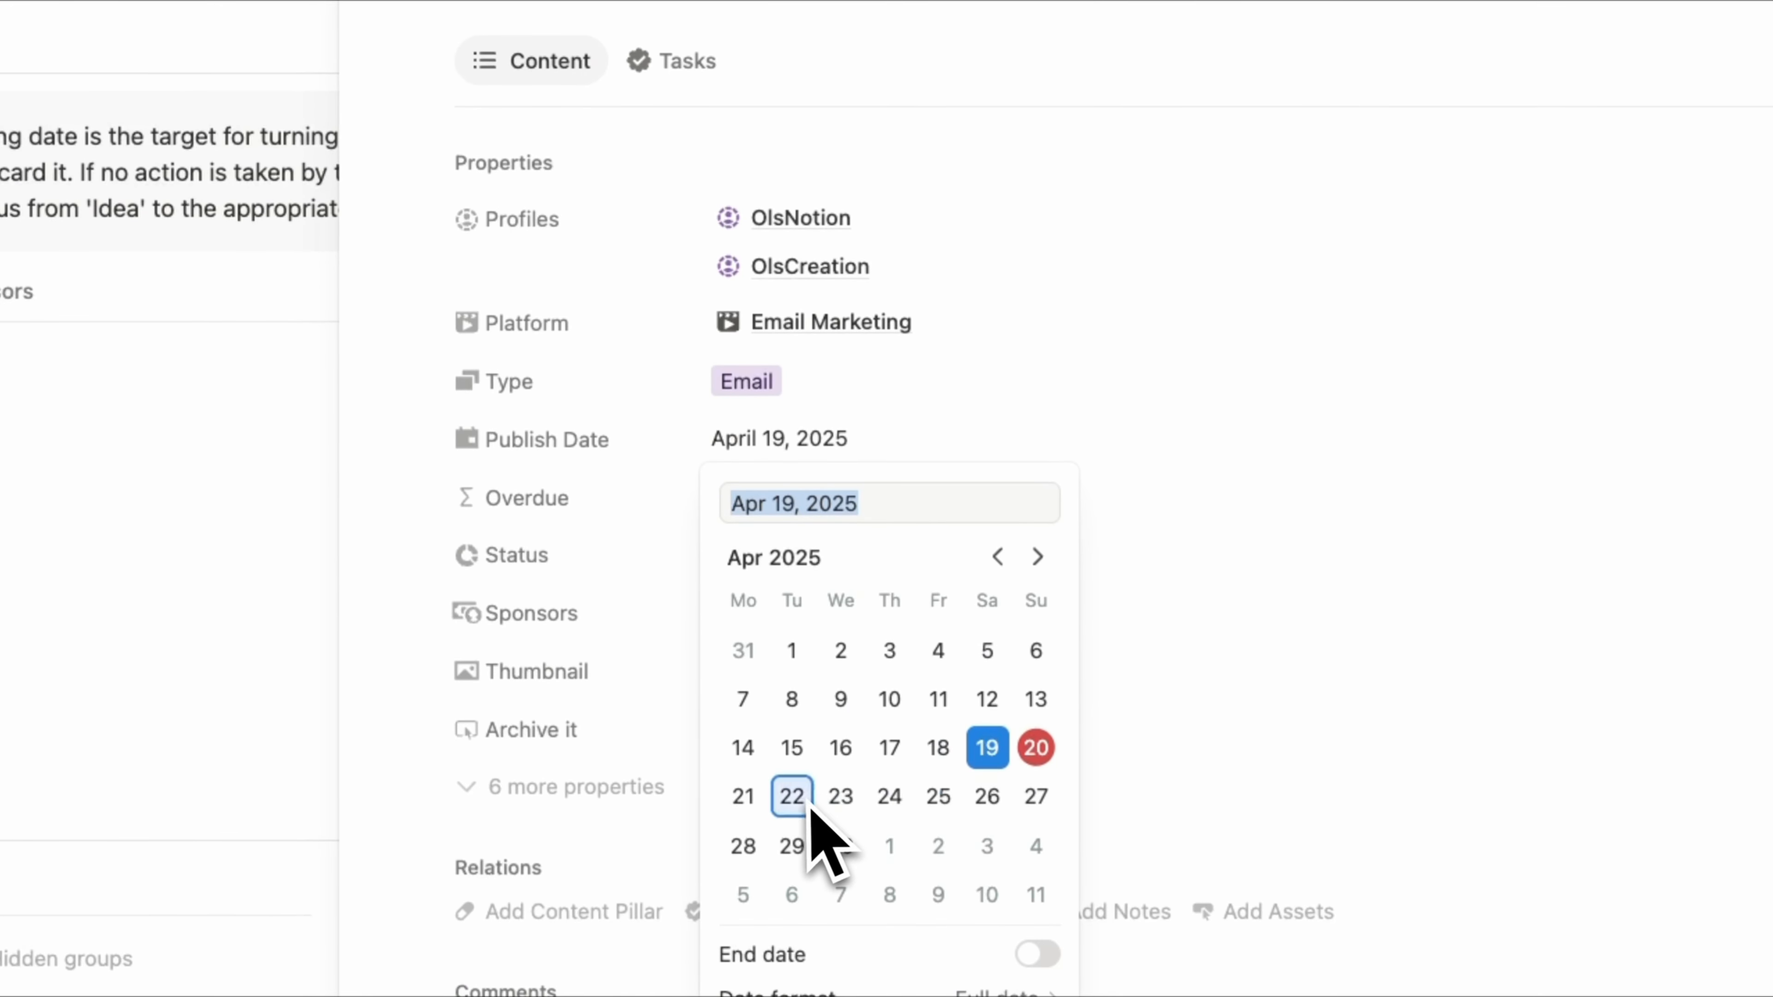
click(828, 801)
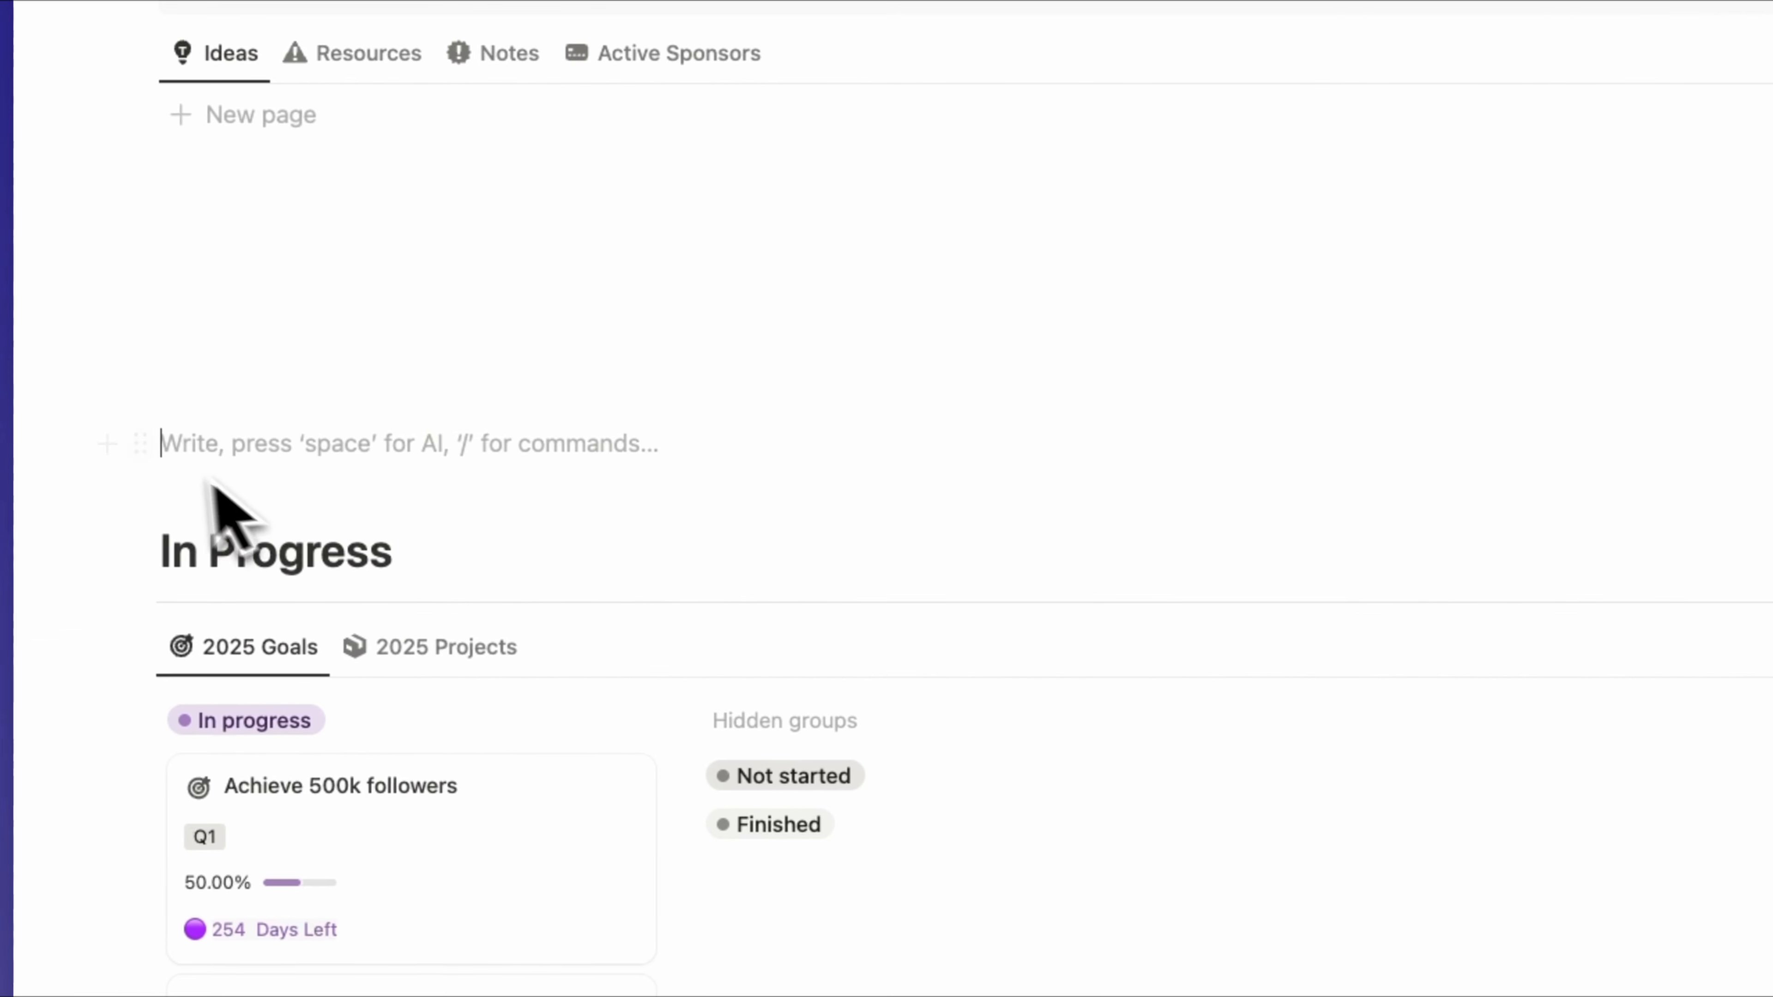
Insert an empty embed block below the Ambient Music player, and delete it again
drag(218, 507, 1218, 435)
click(1230, 436)
text(/em)
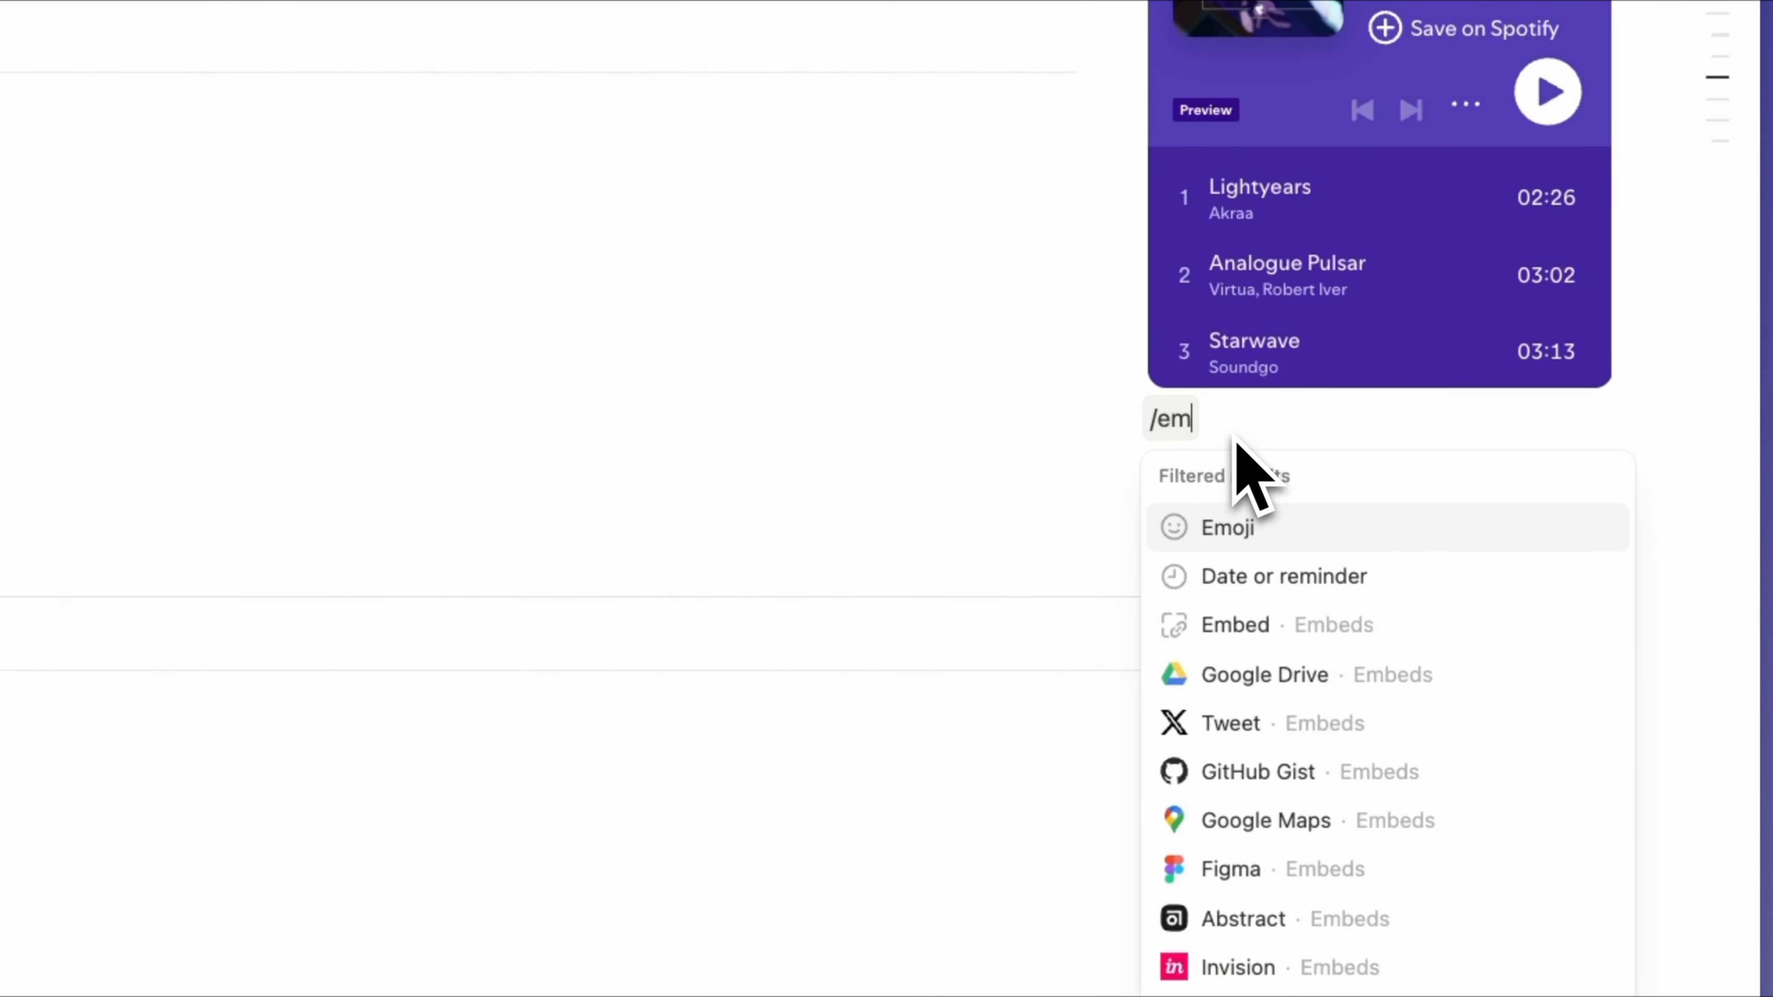
text(b)
key(Return)
click(1623, 484)
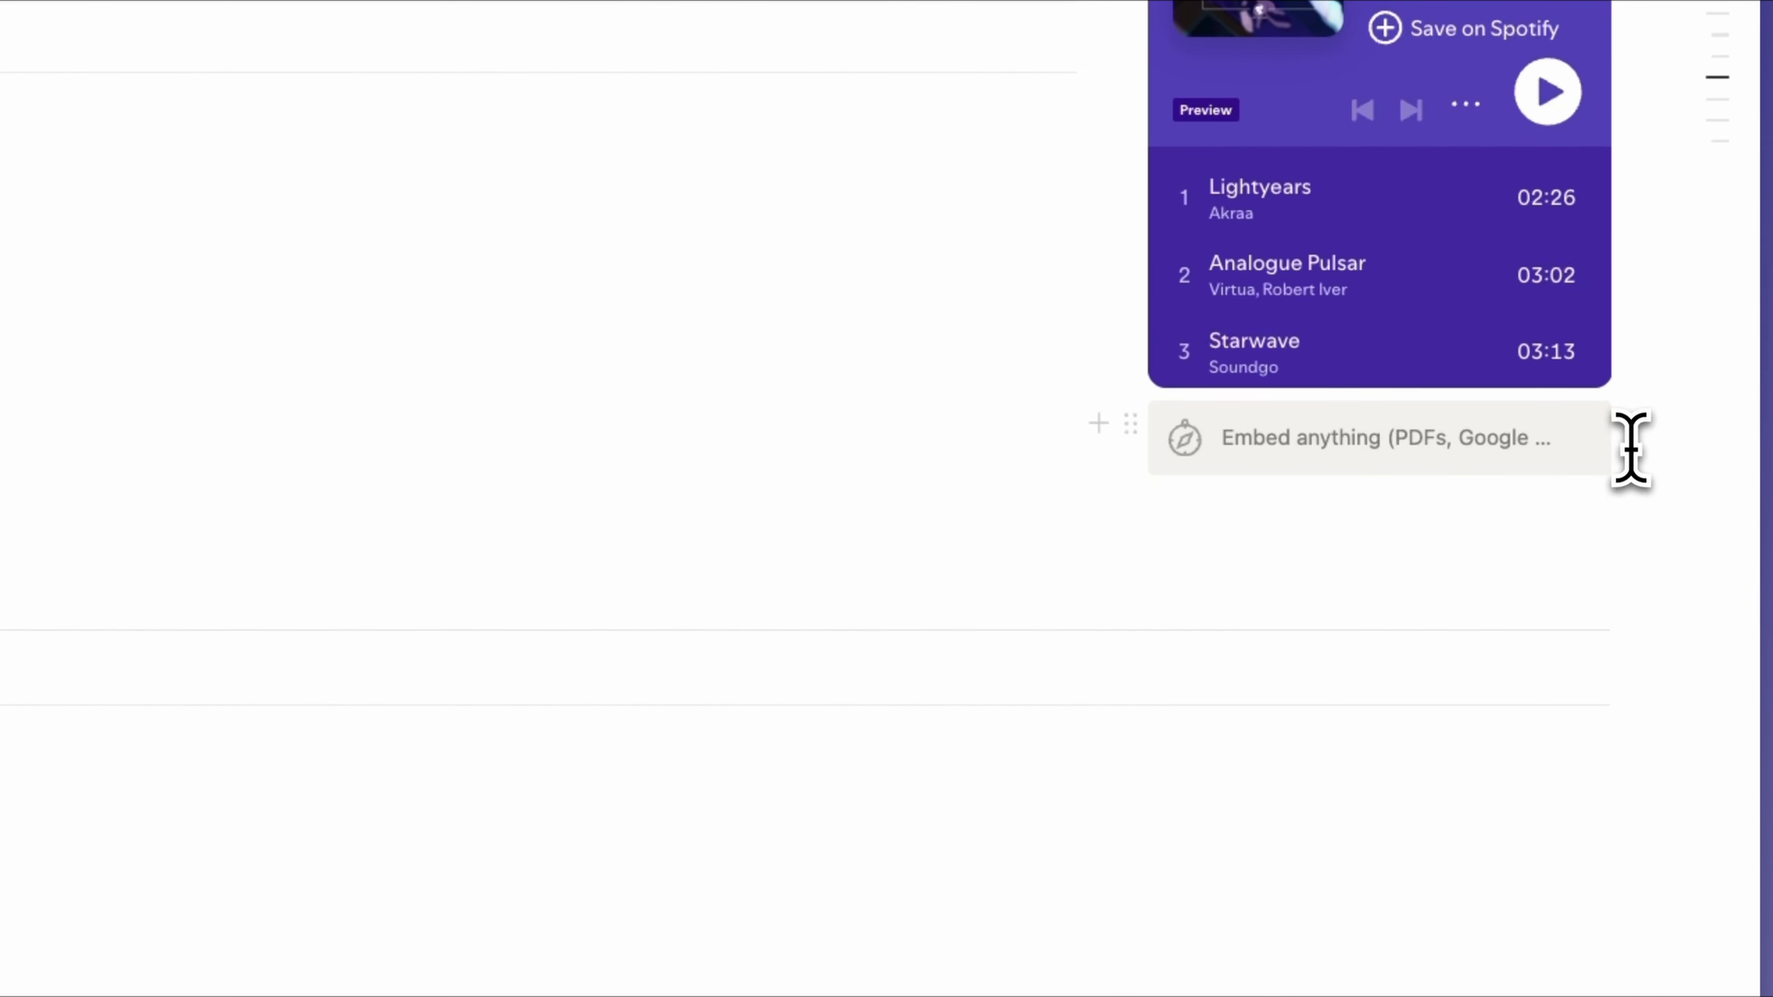
click(1598, 454)
key(BackSpace)
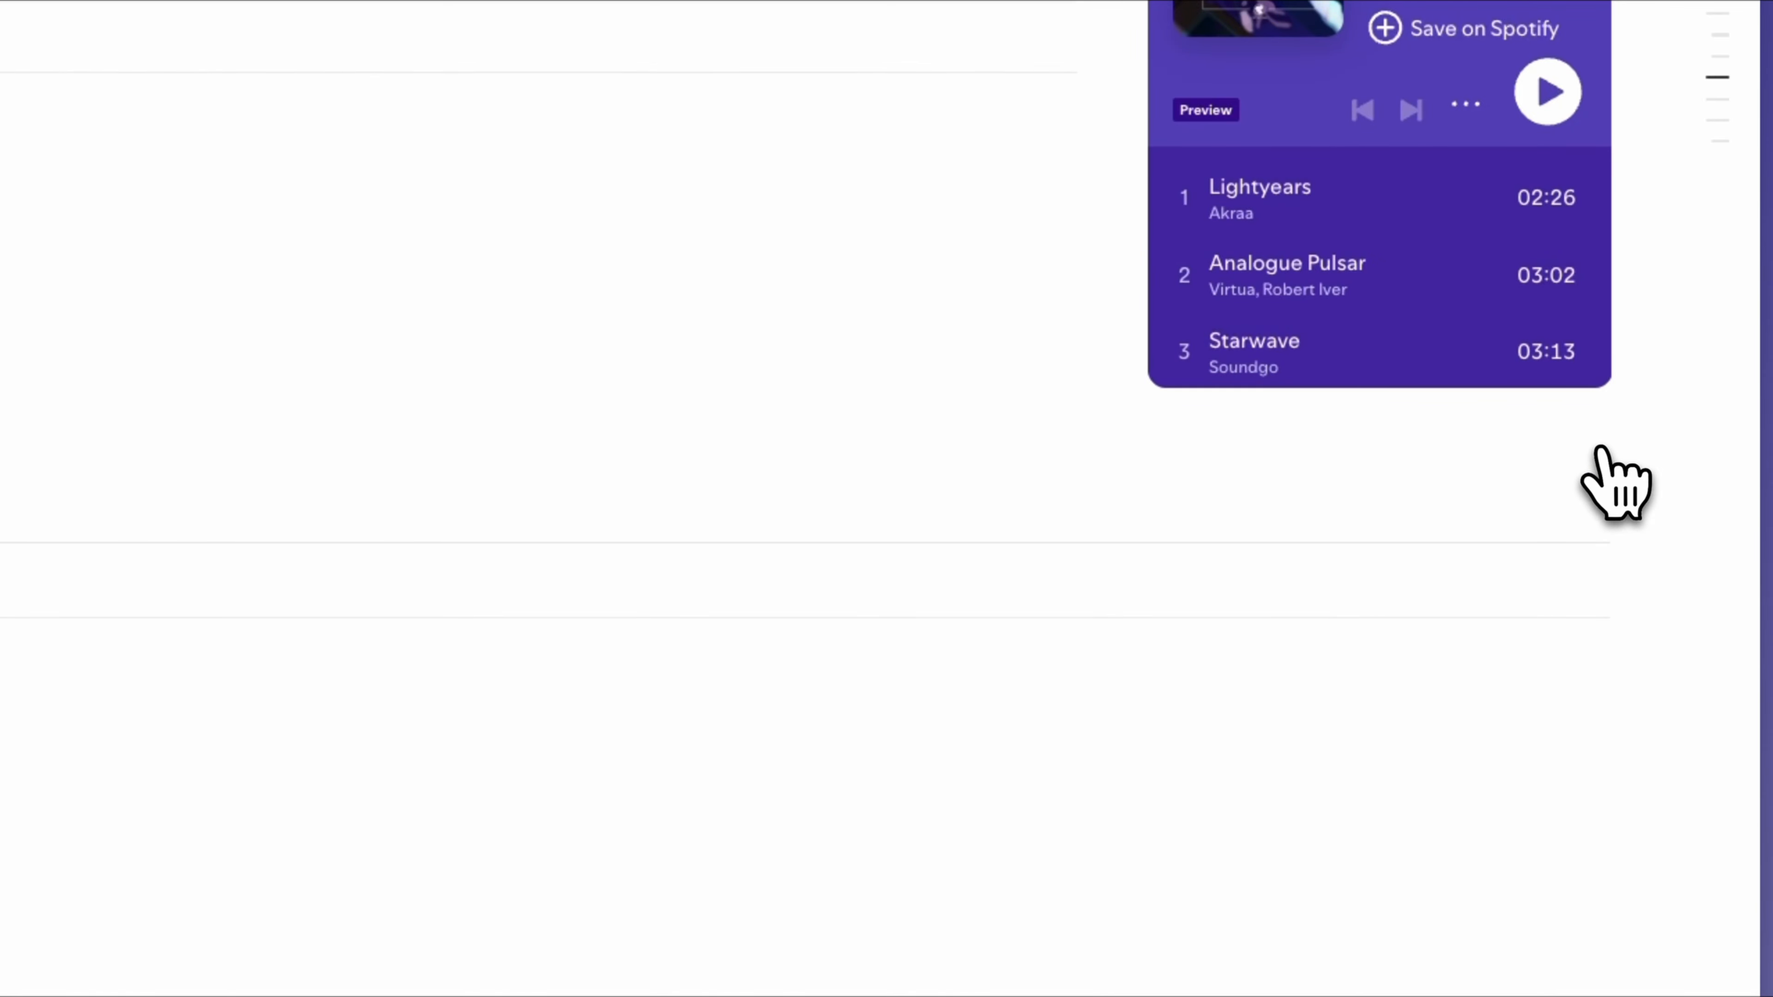
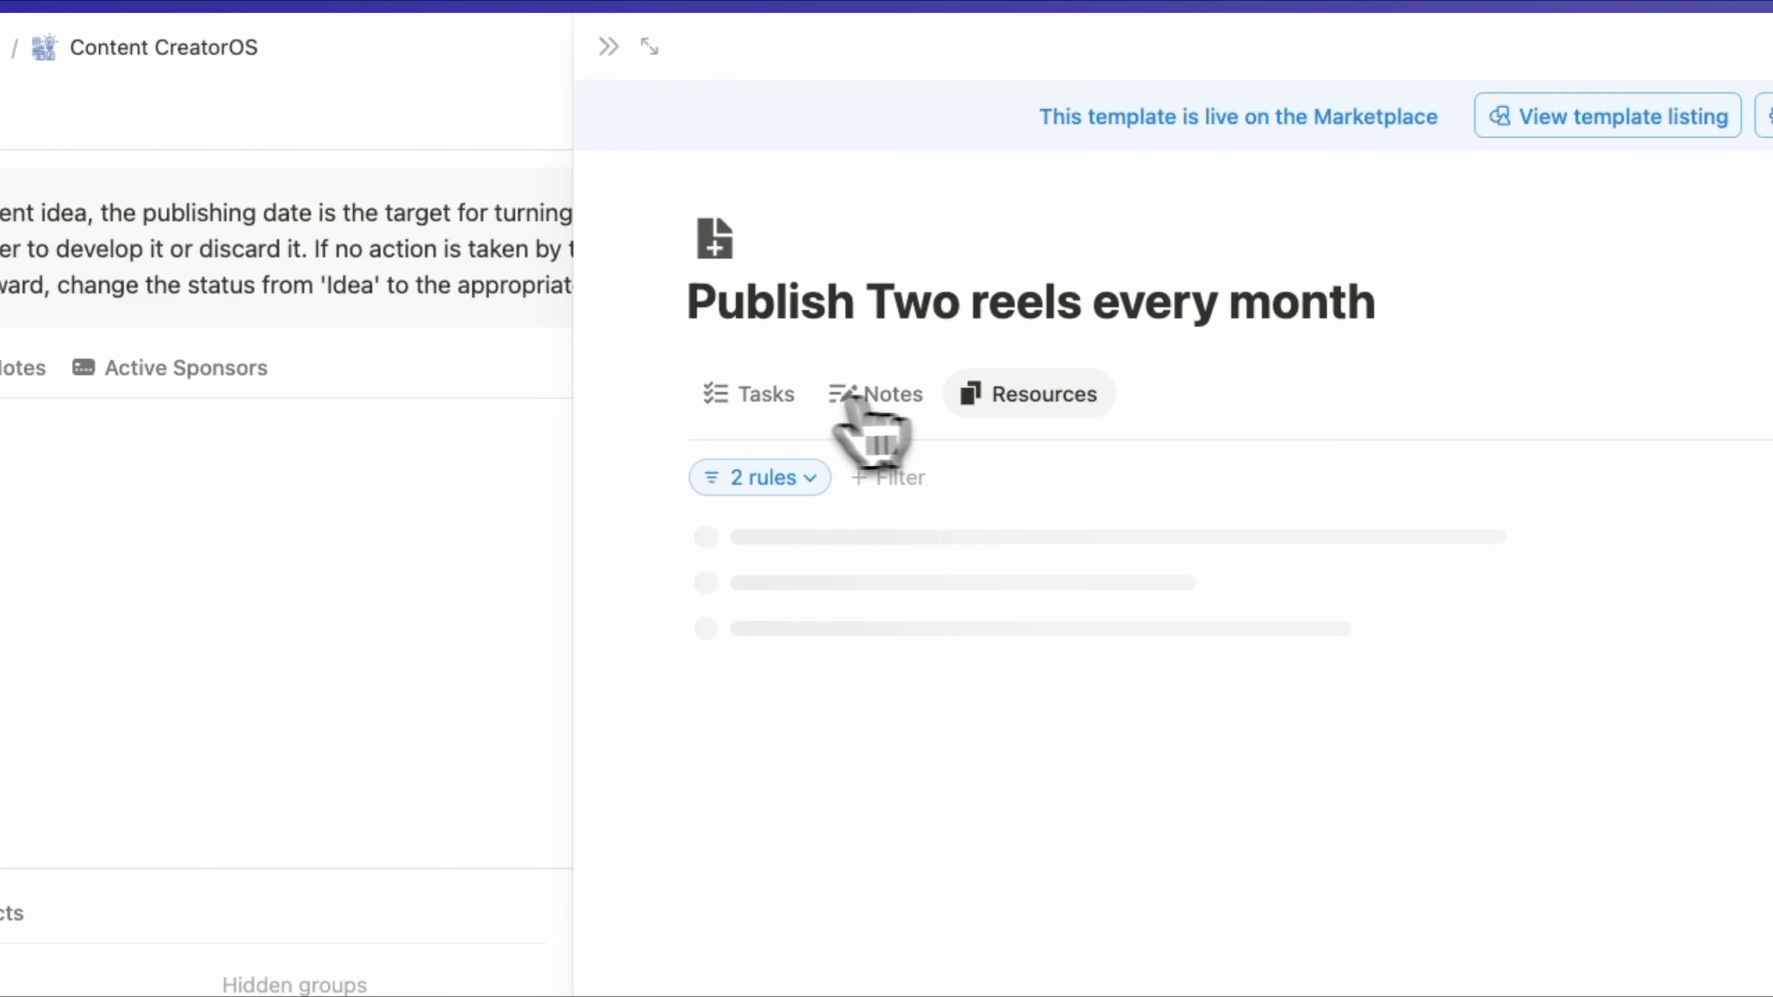
Show the tasks of the "Publish Two reels every month" page, and close it to return to the dashboard
click(776, 397)
click(602, 55)
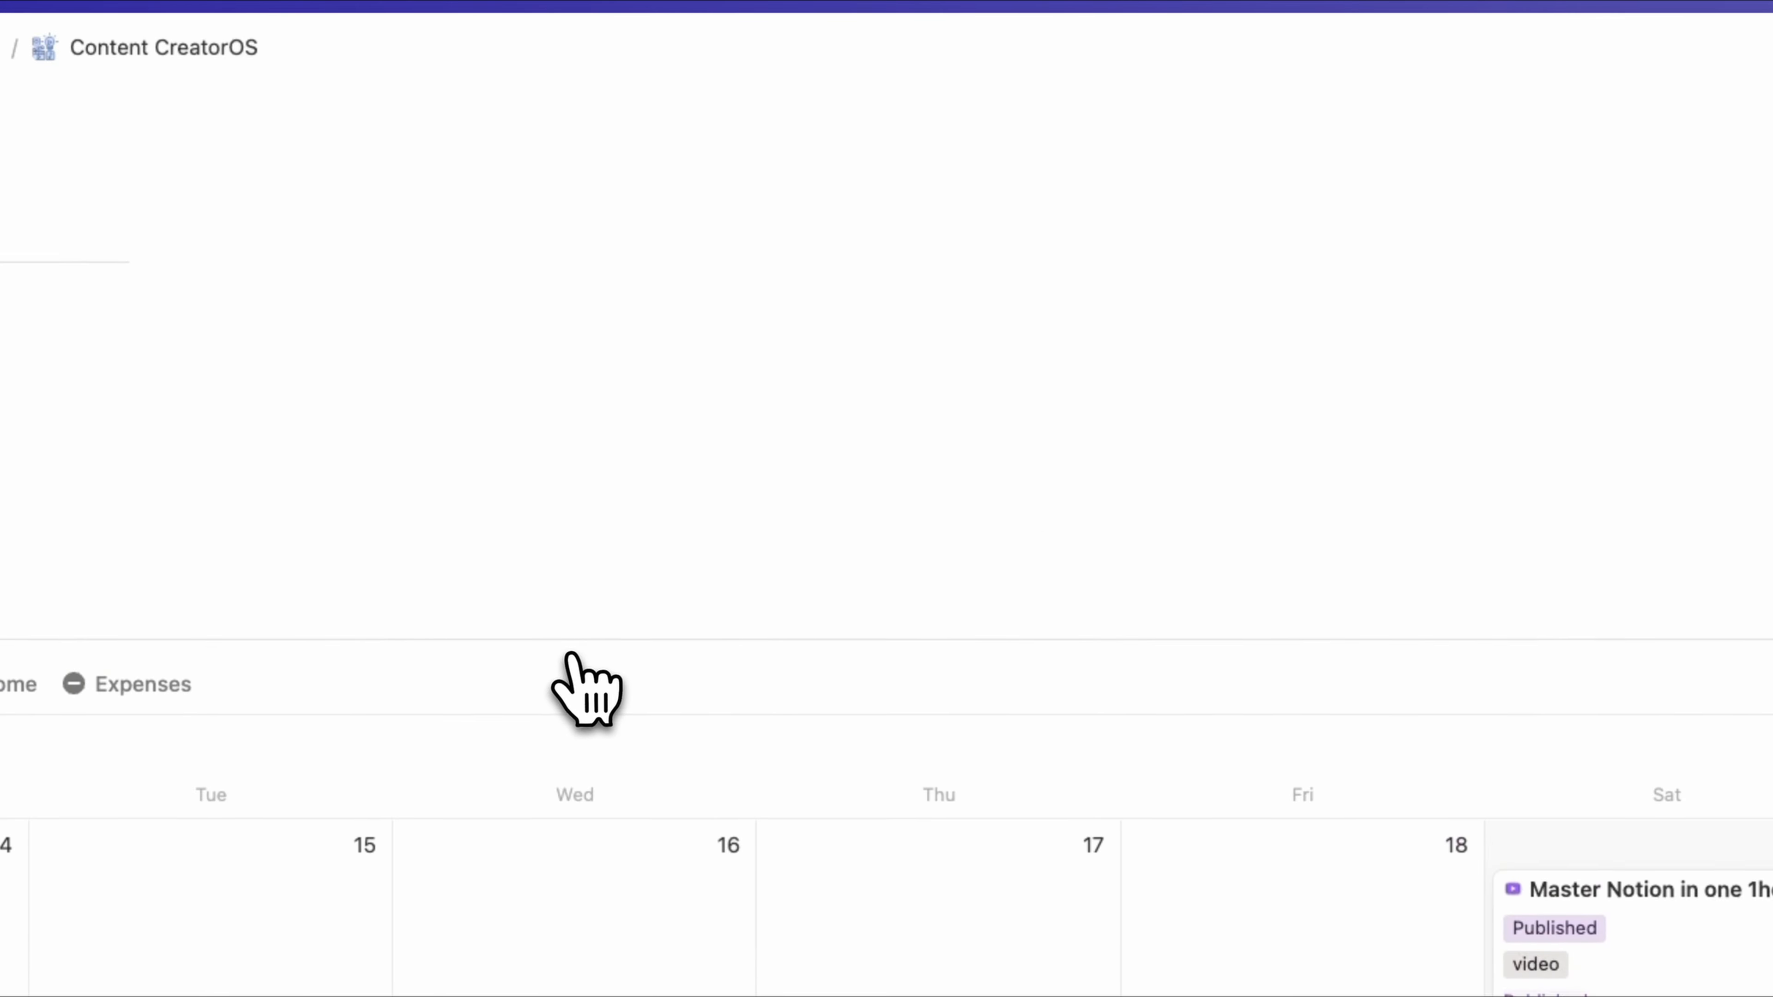
scroll(585, 685, up, 5)
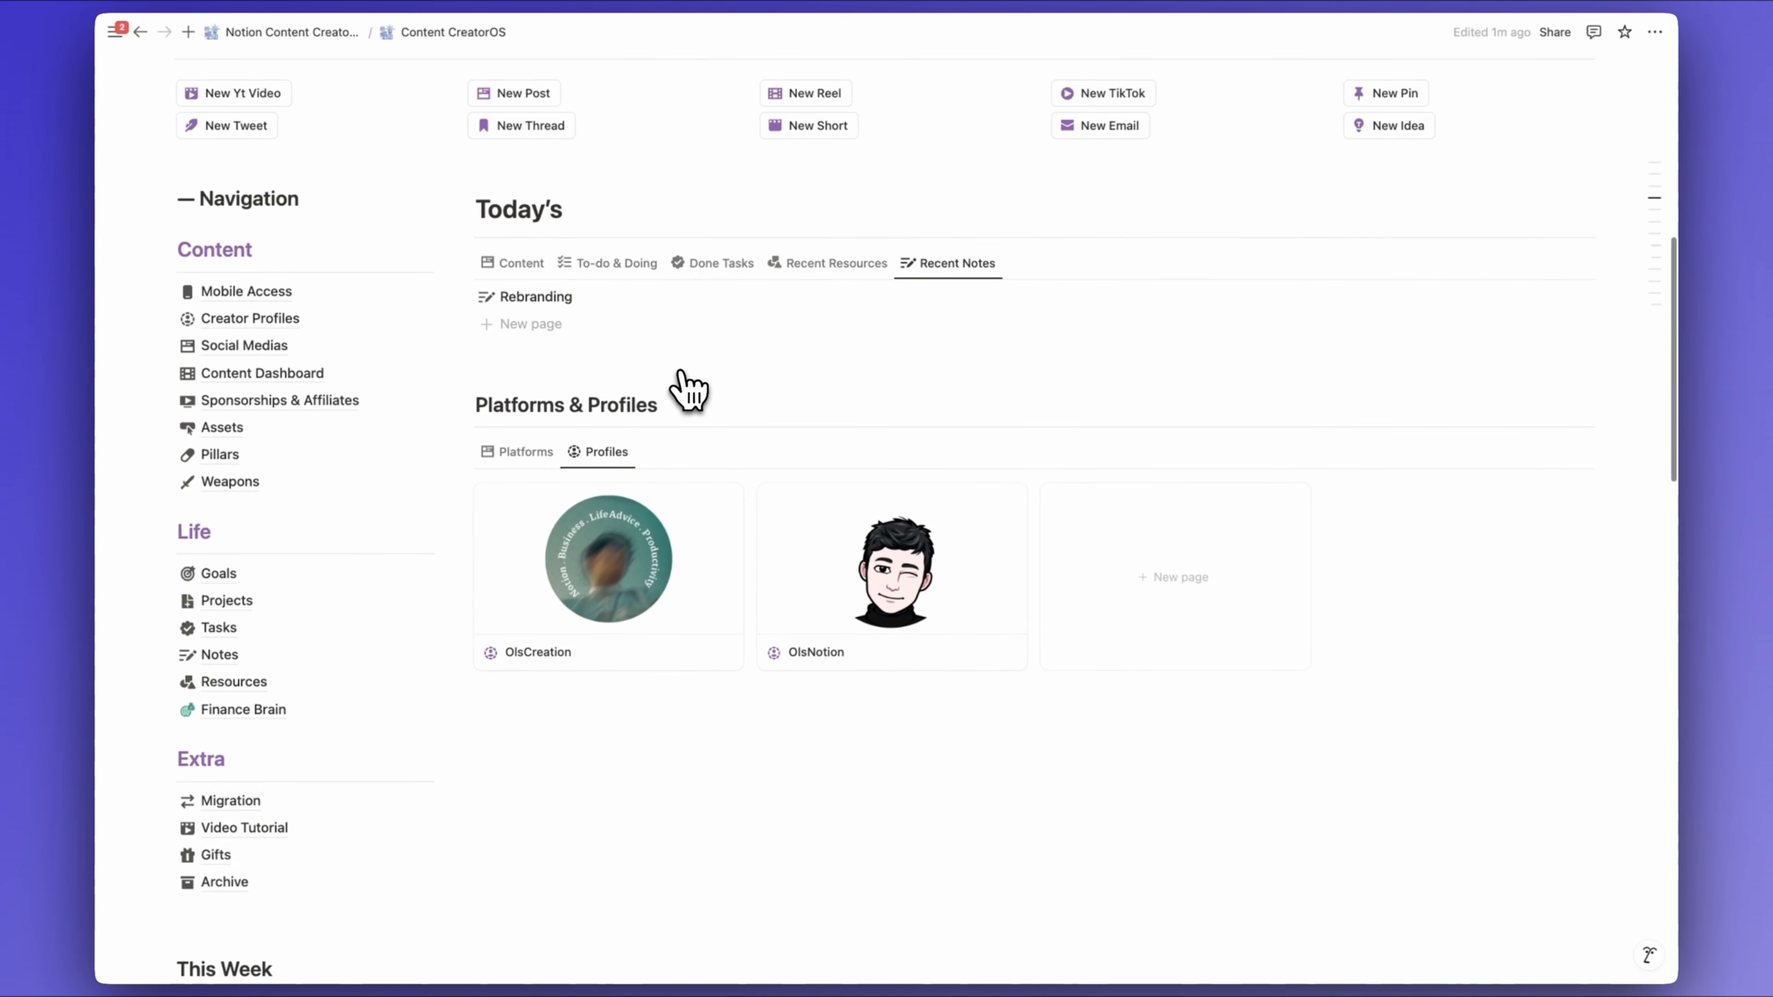
Set the Keychrone sponsor's Stage to Deal and its Expiring Date to May 20, 2025
scroll(545, 704, down, 15)
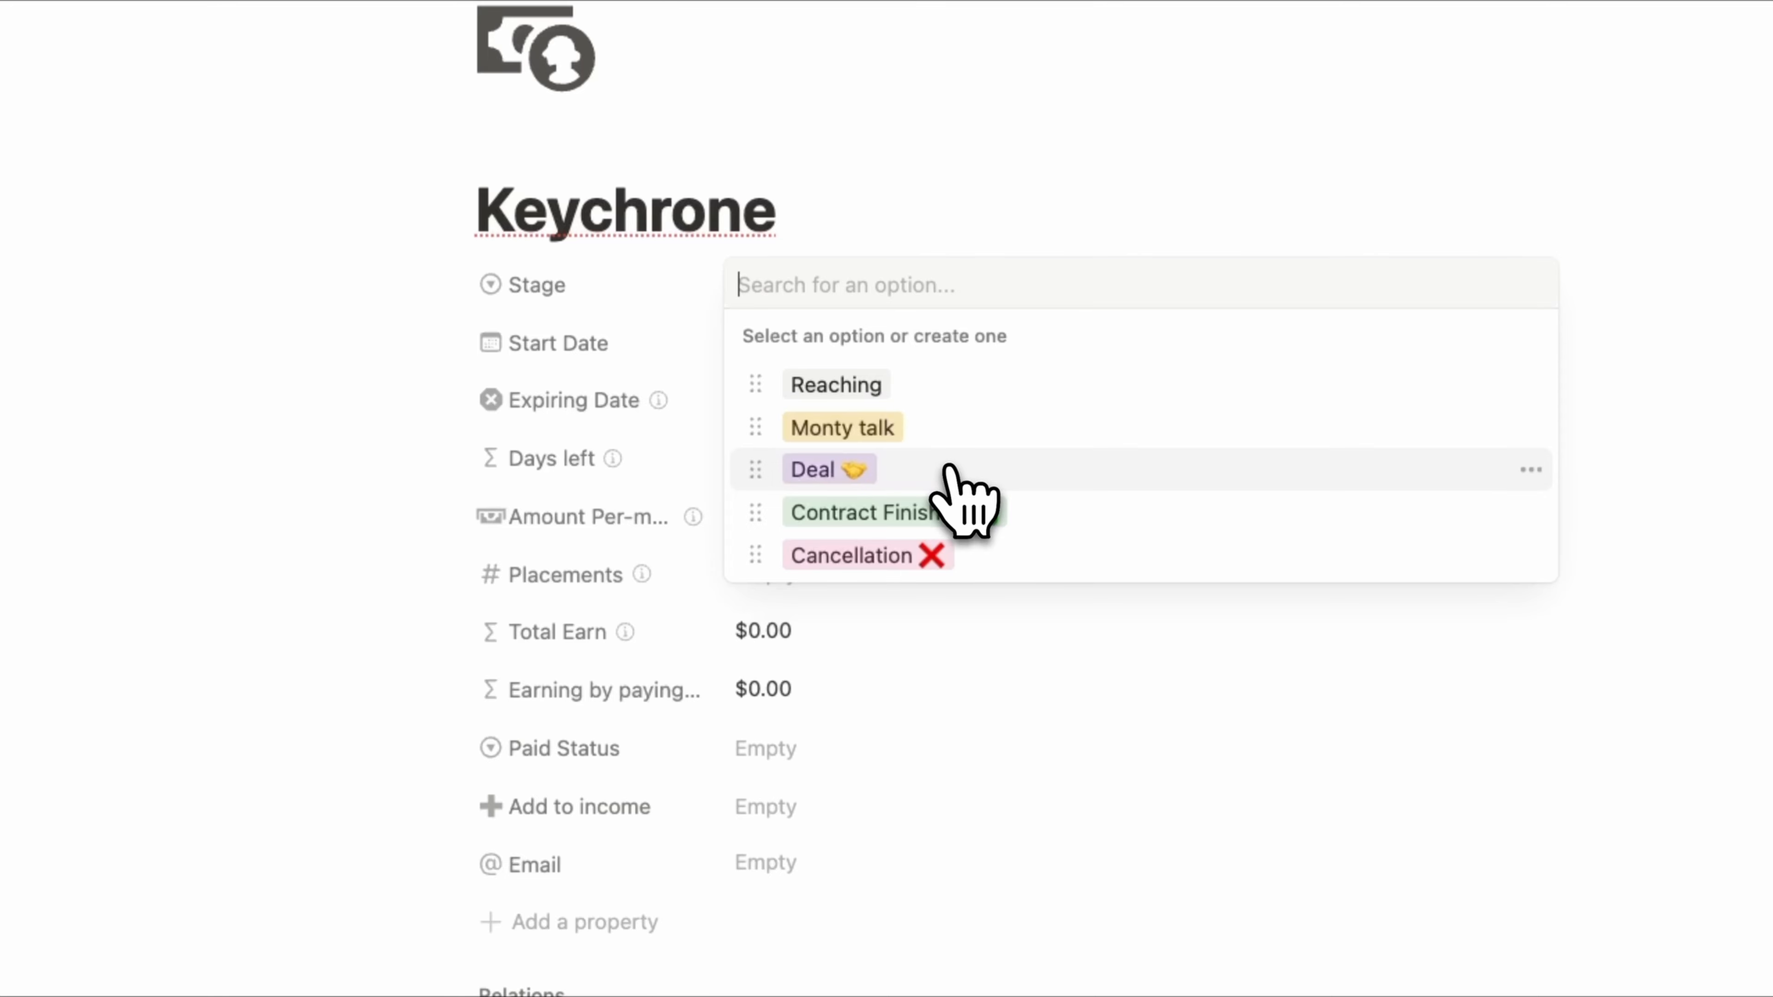
click(951, 469)
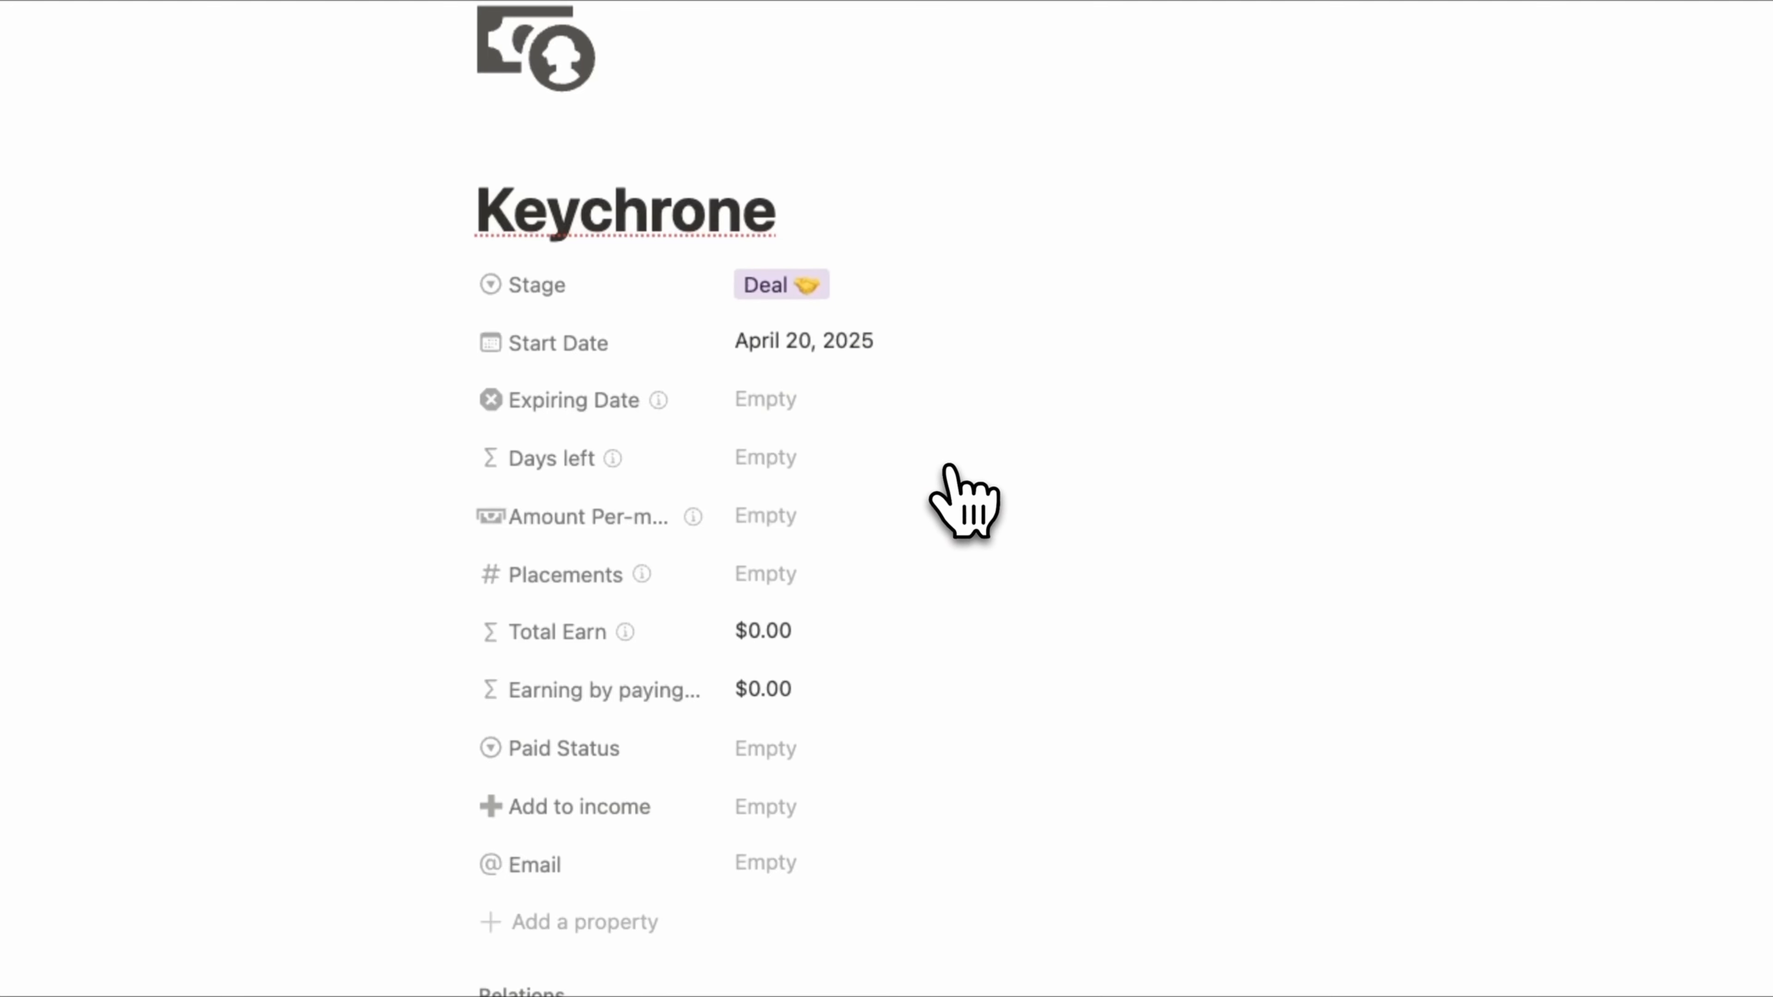
click(857, 399)
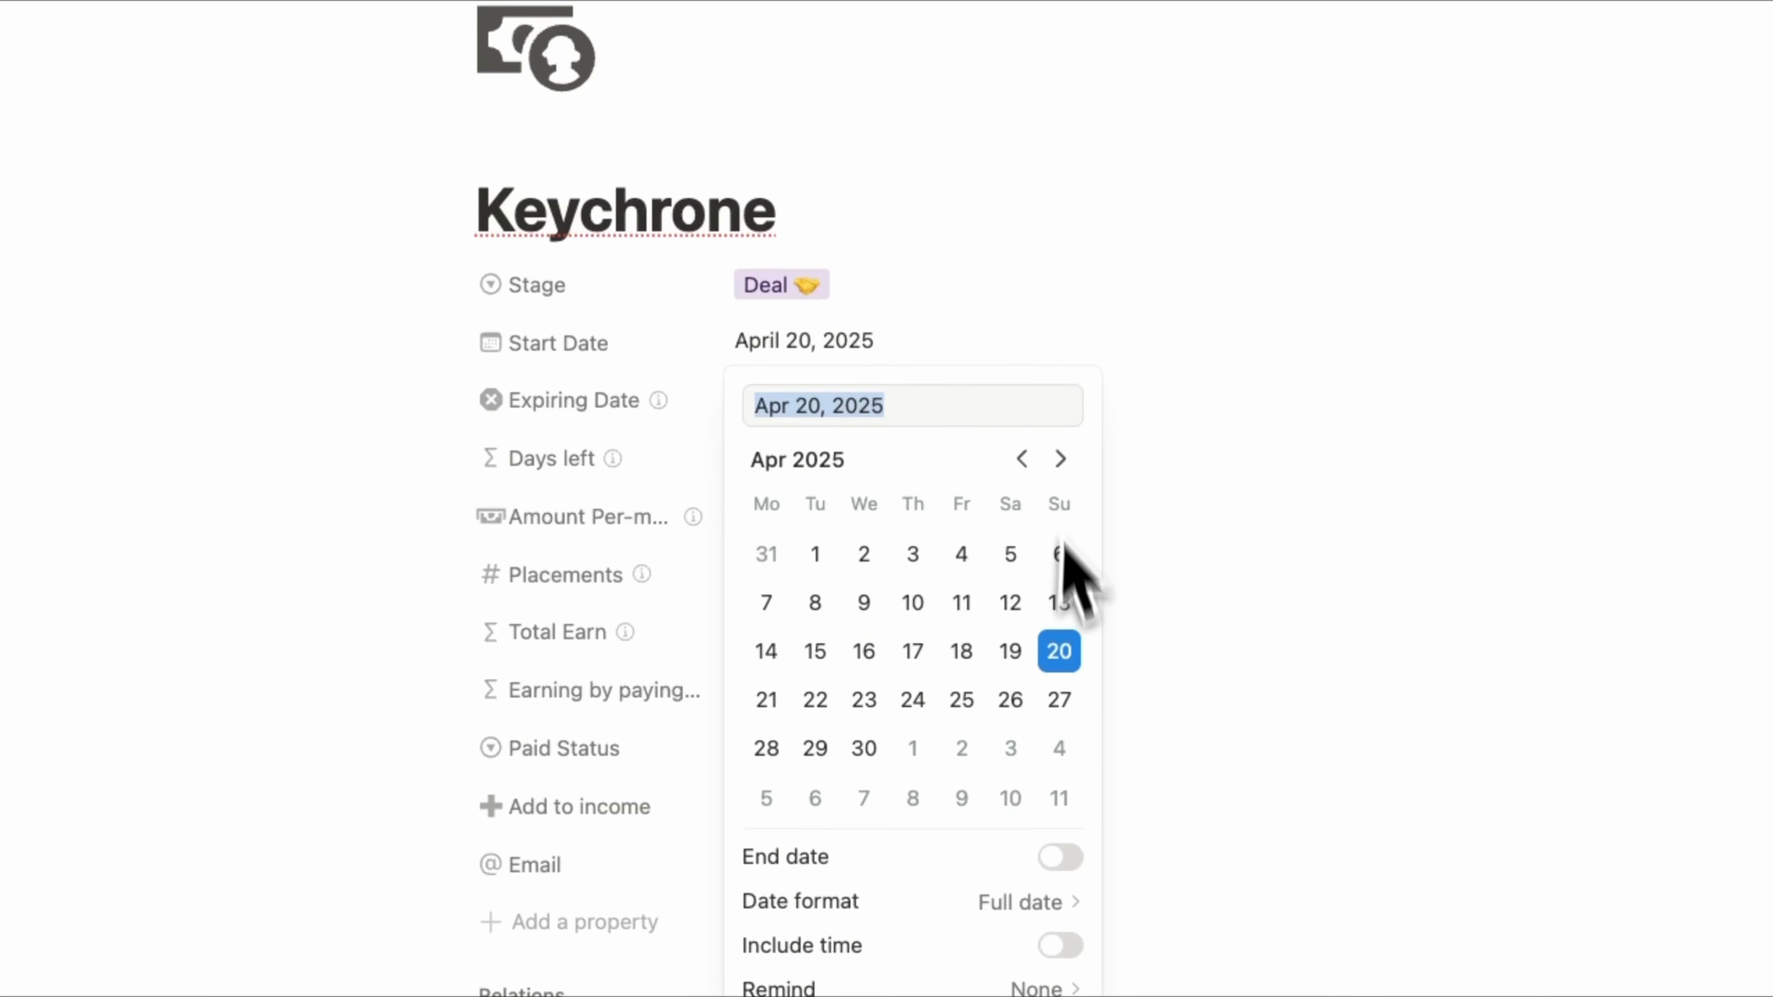
click(652, 446)
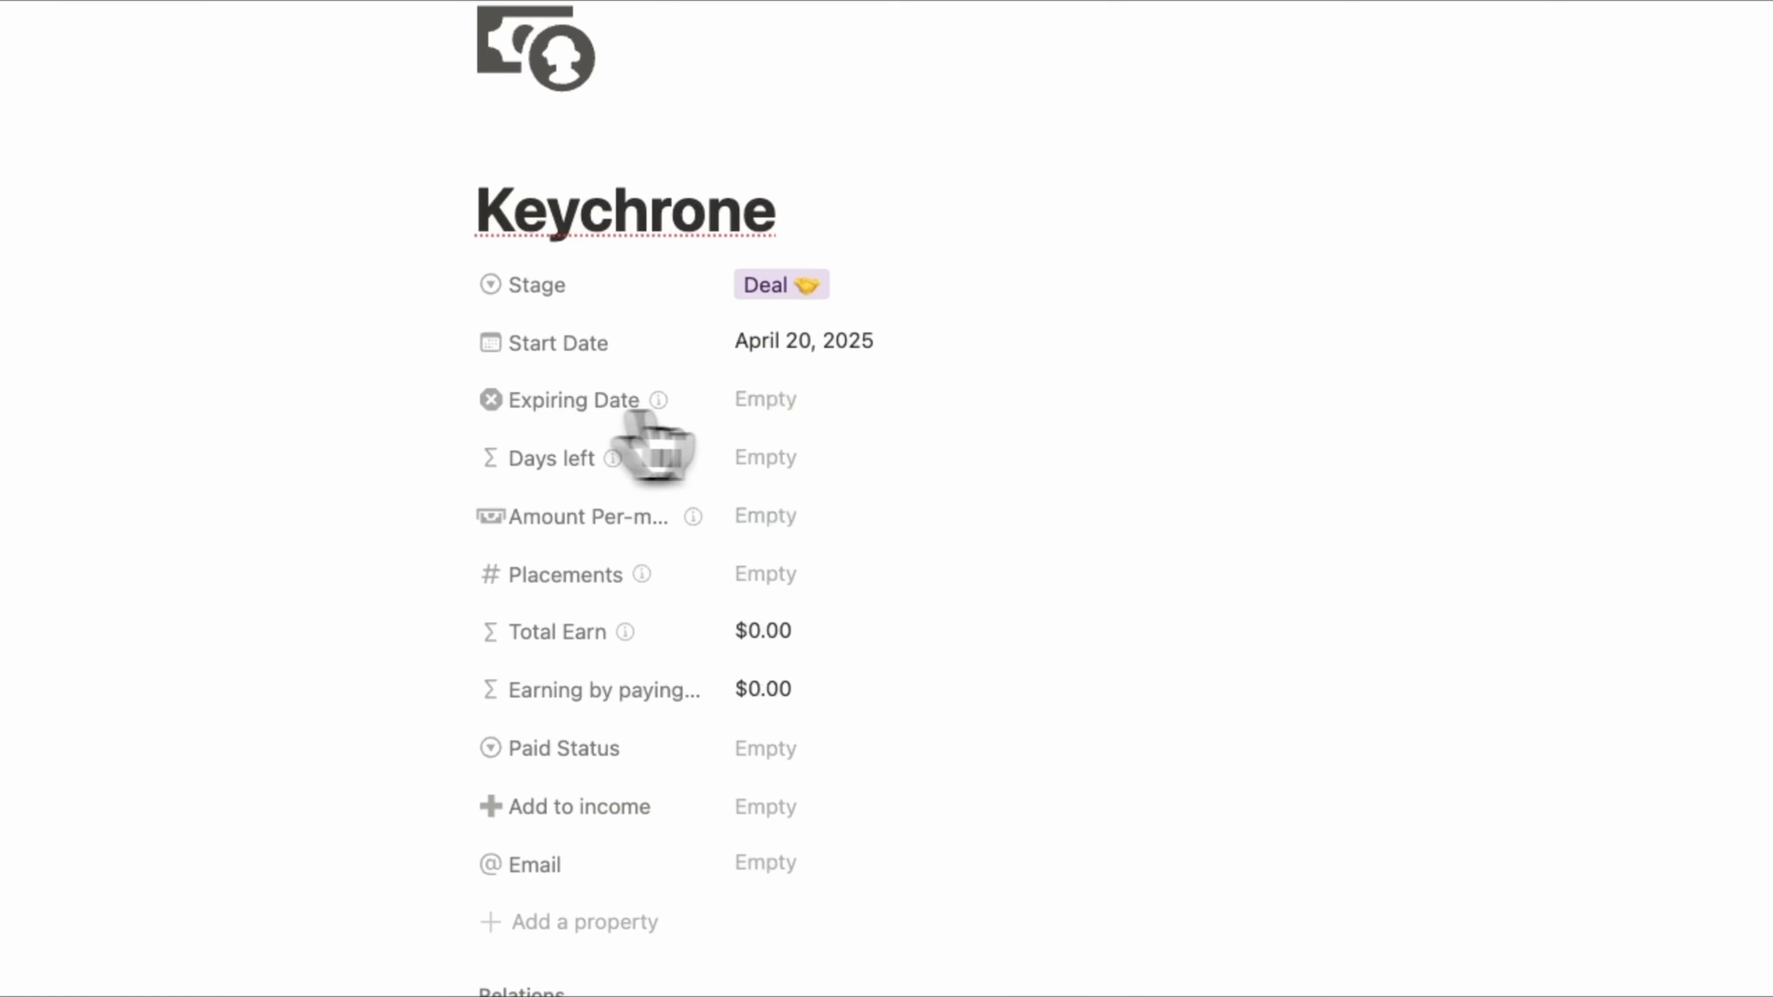
click(813, 412)
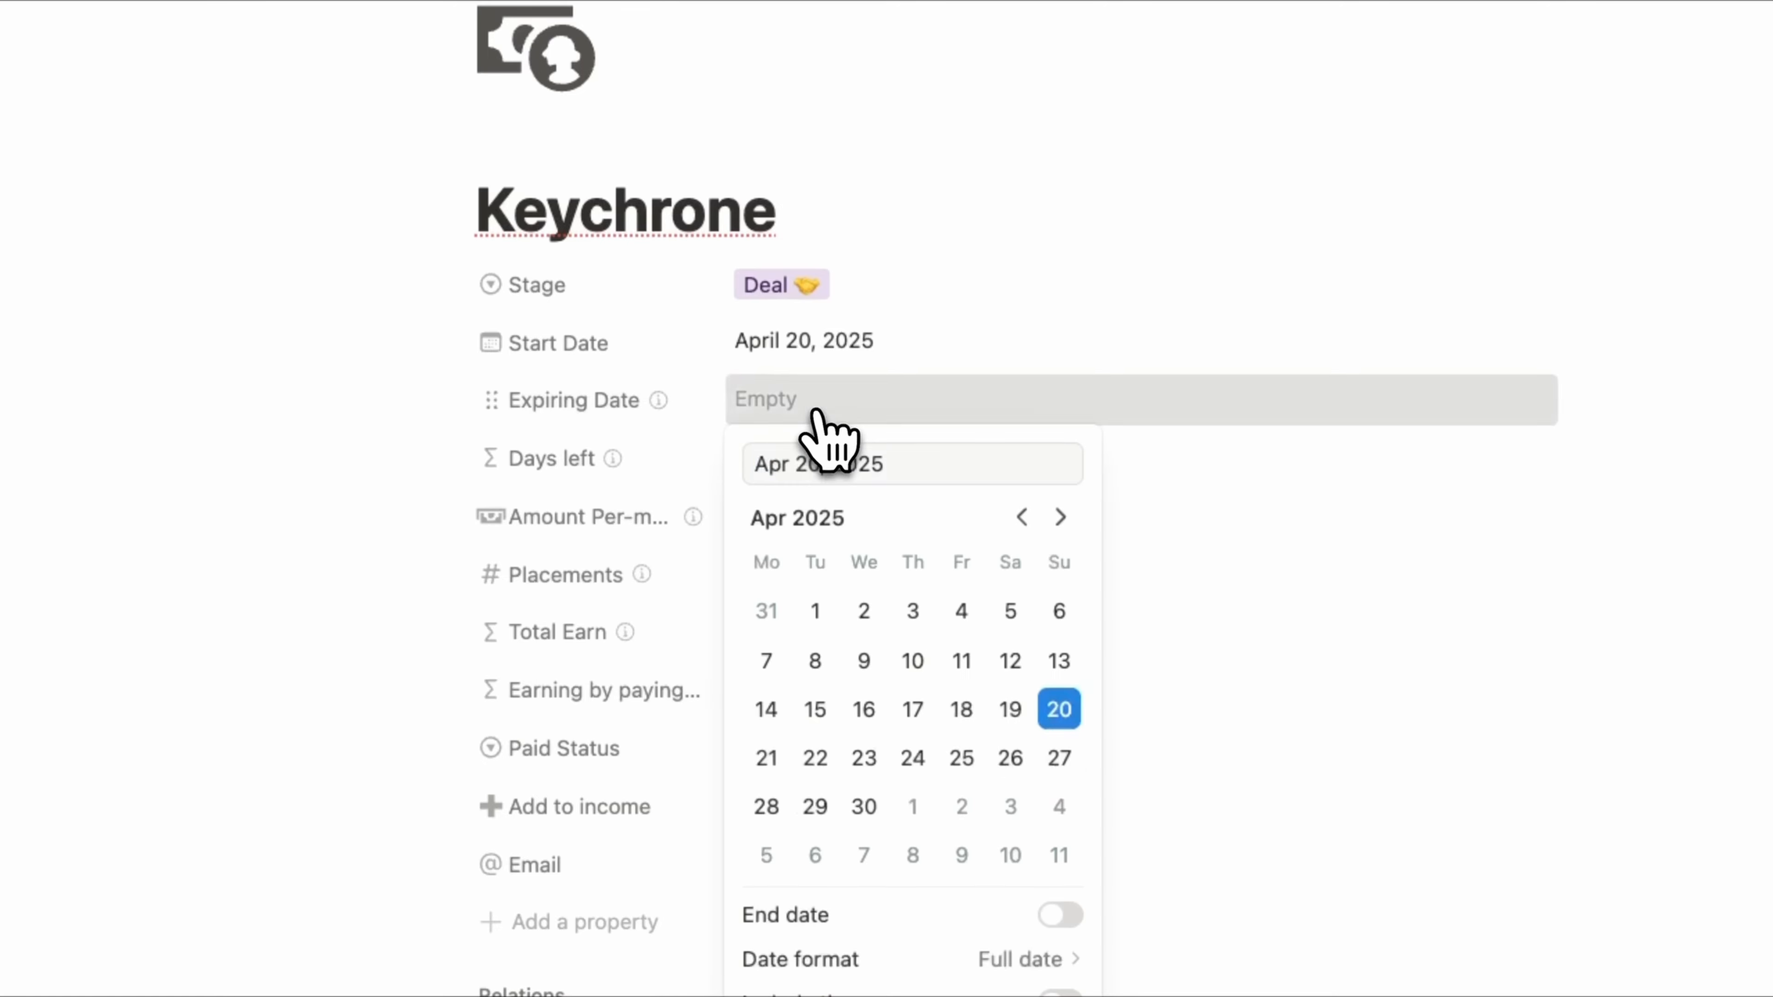
click(1055, 514)
click(815, 758)
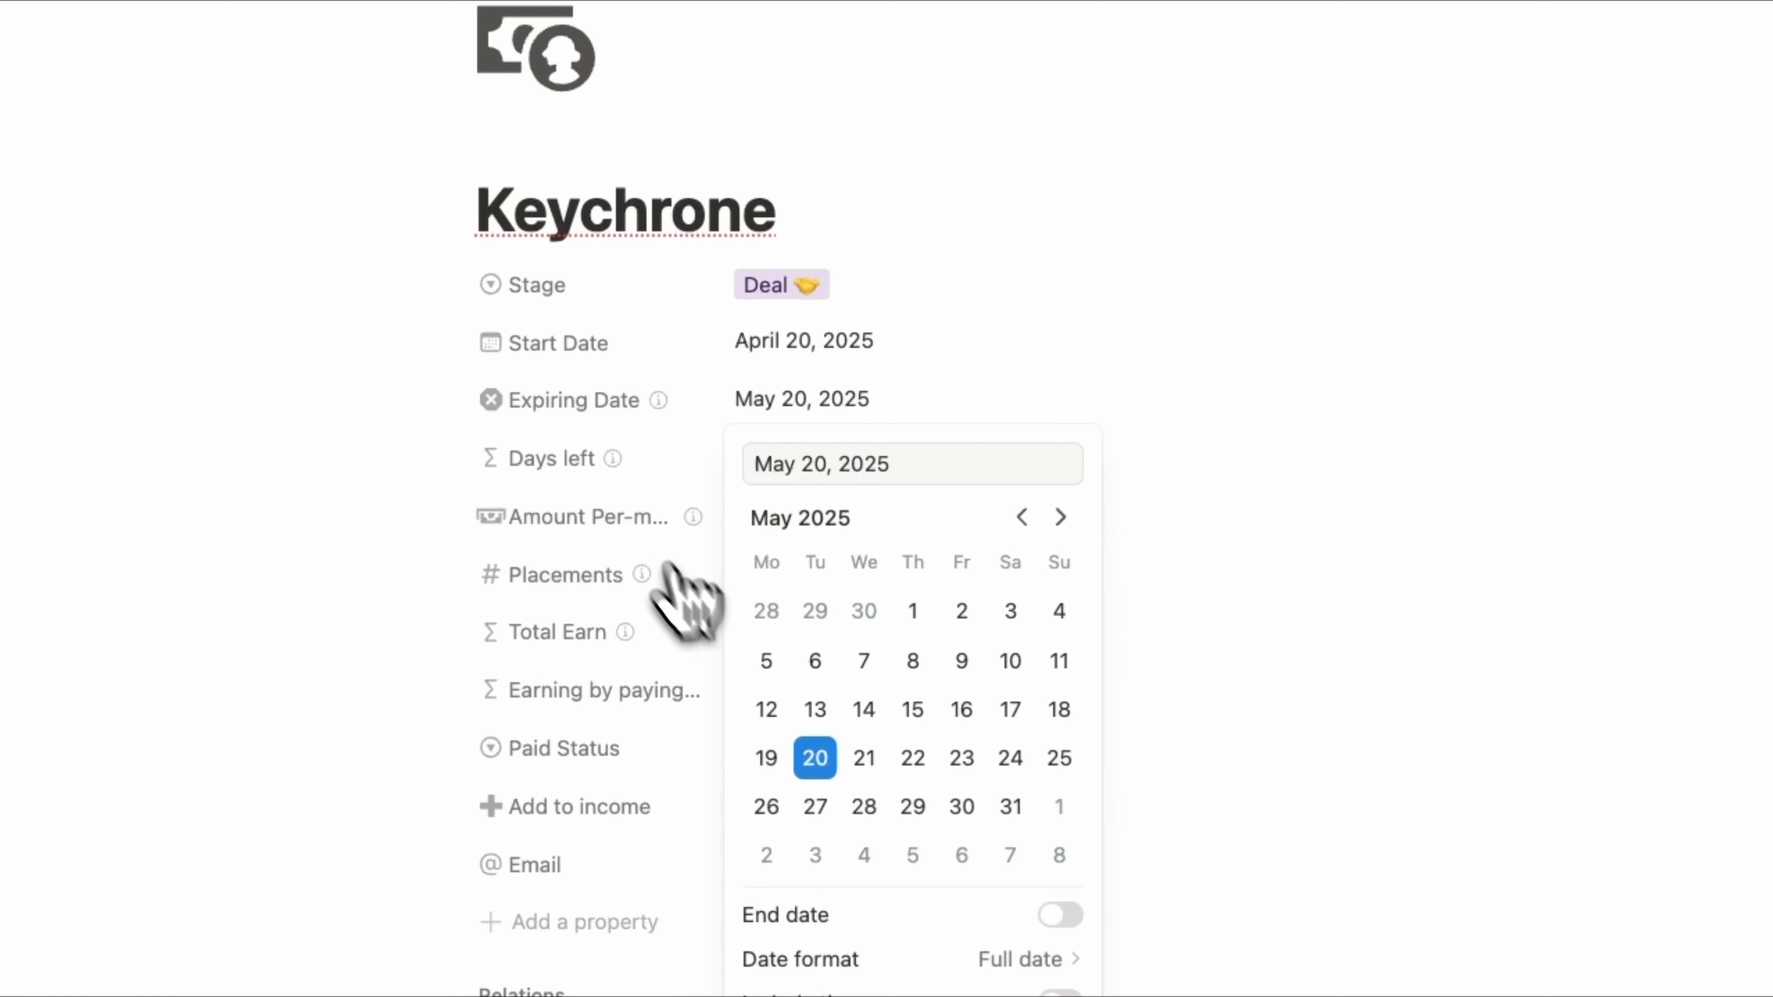
Set the Keychrone sponsor's amount per mention to $1,000 and its Placements to 2
click(626, 515)
click(795, 515)
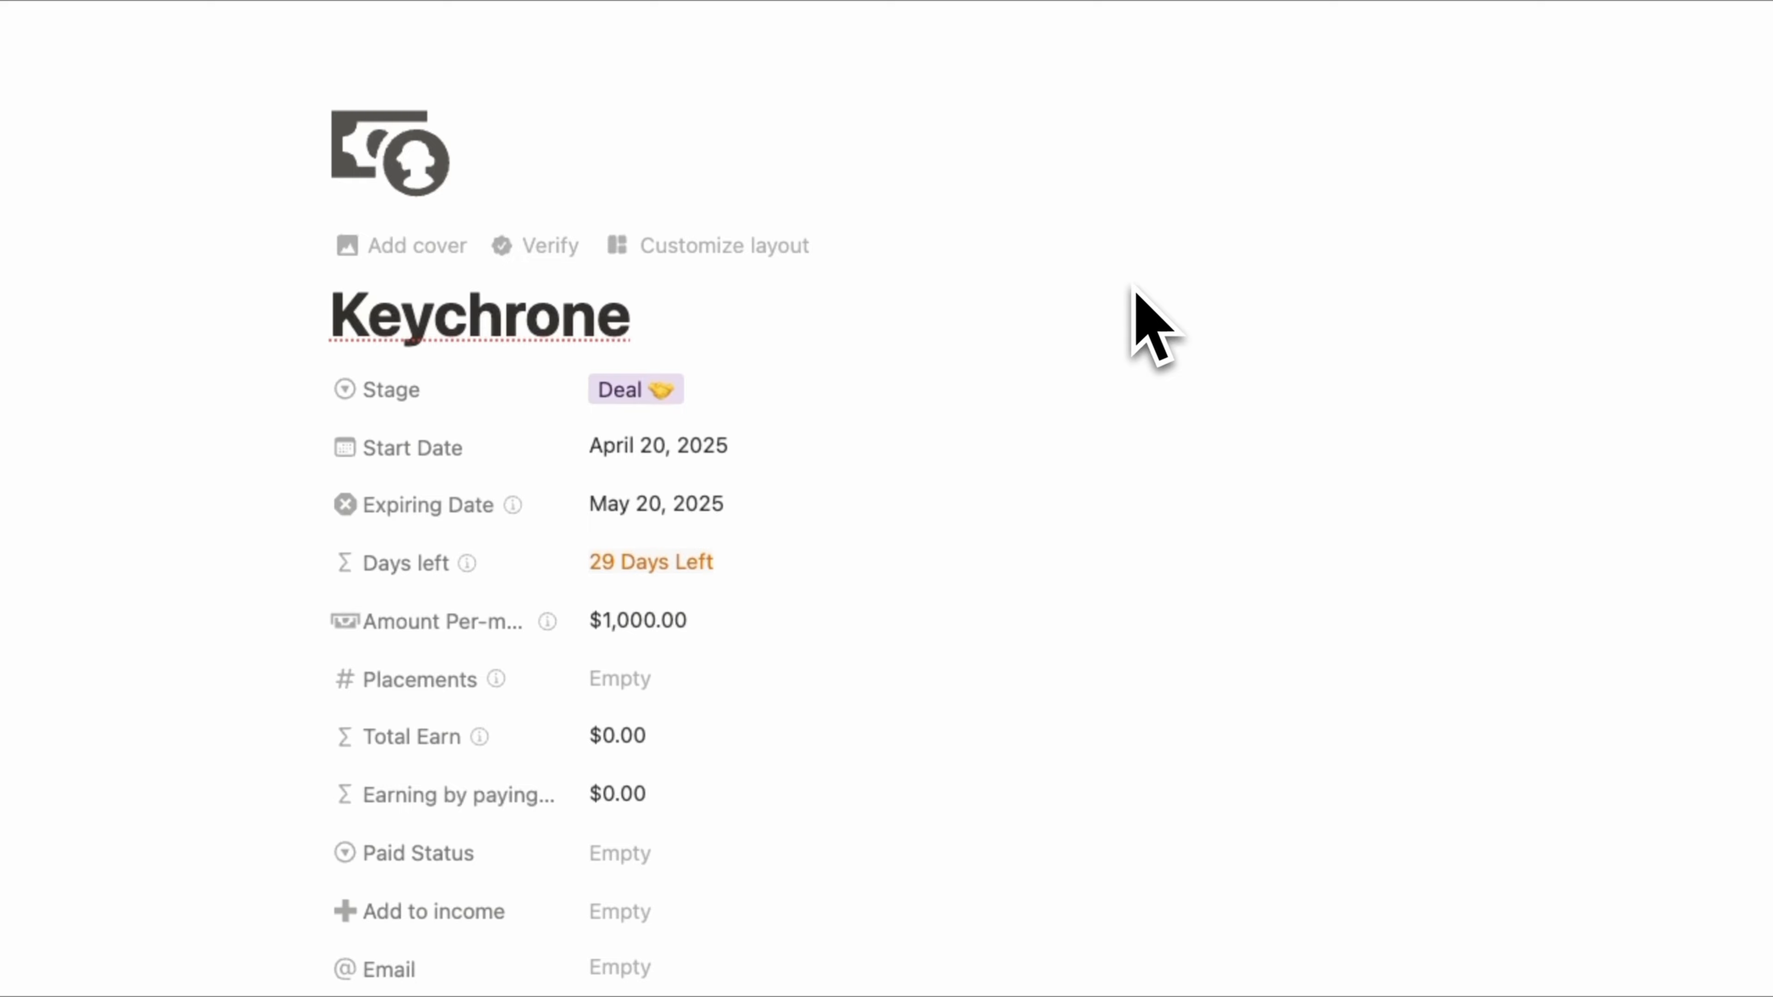
click(781, 495)
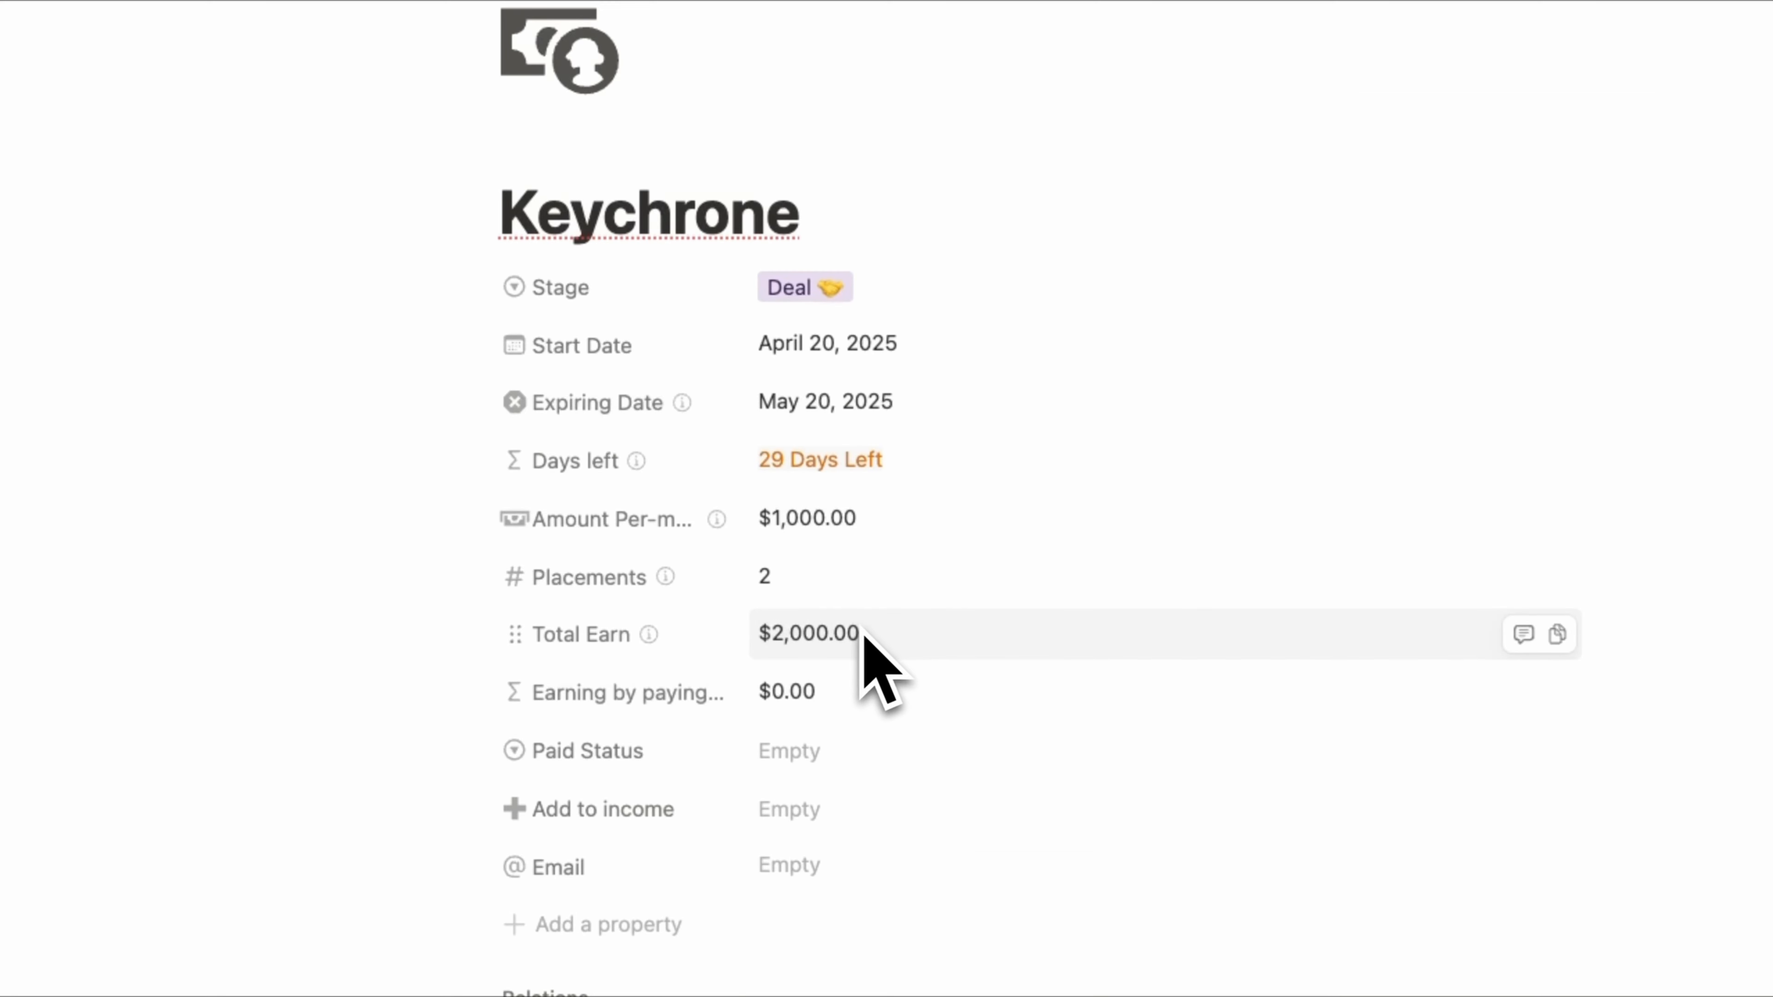
Set the Keychrone sponsor's Paid Status to Paid
scroll(865, 632, down, 15)
scroll(851, 467, up, 10)
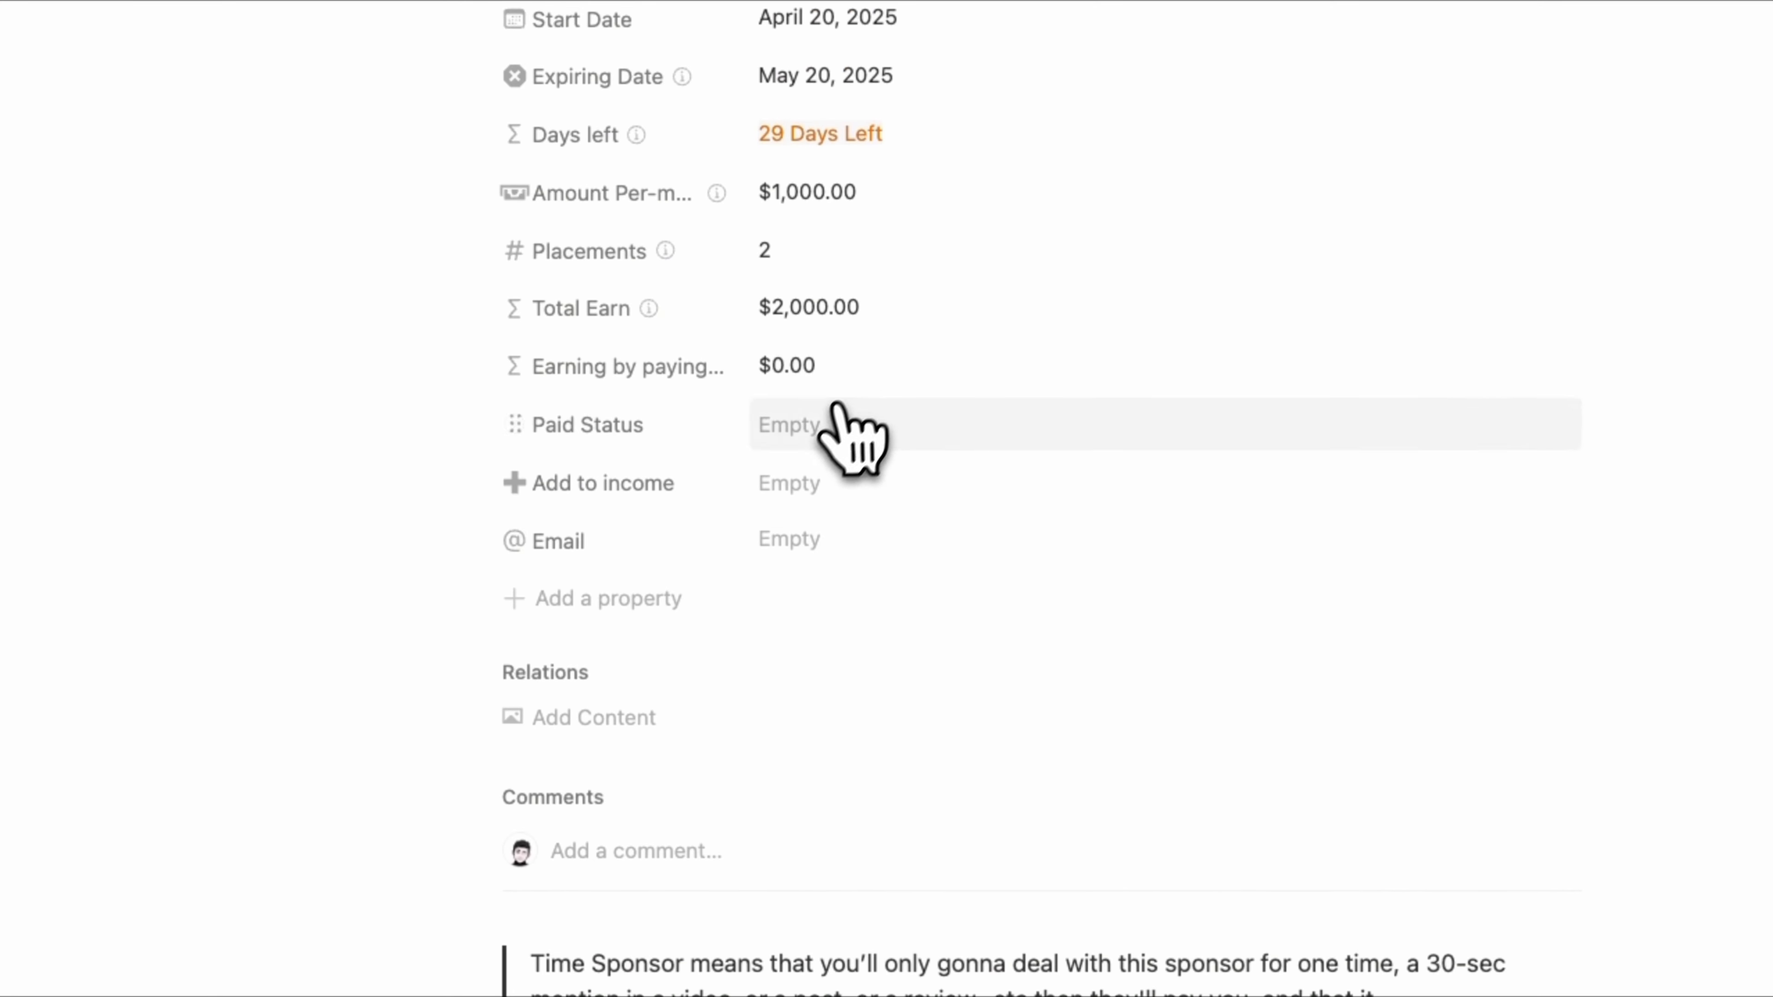
click(837, 412)
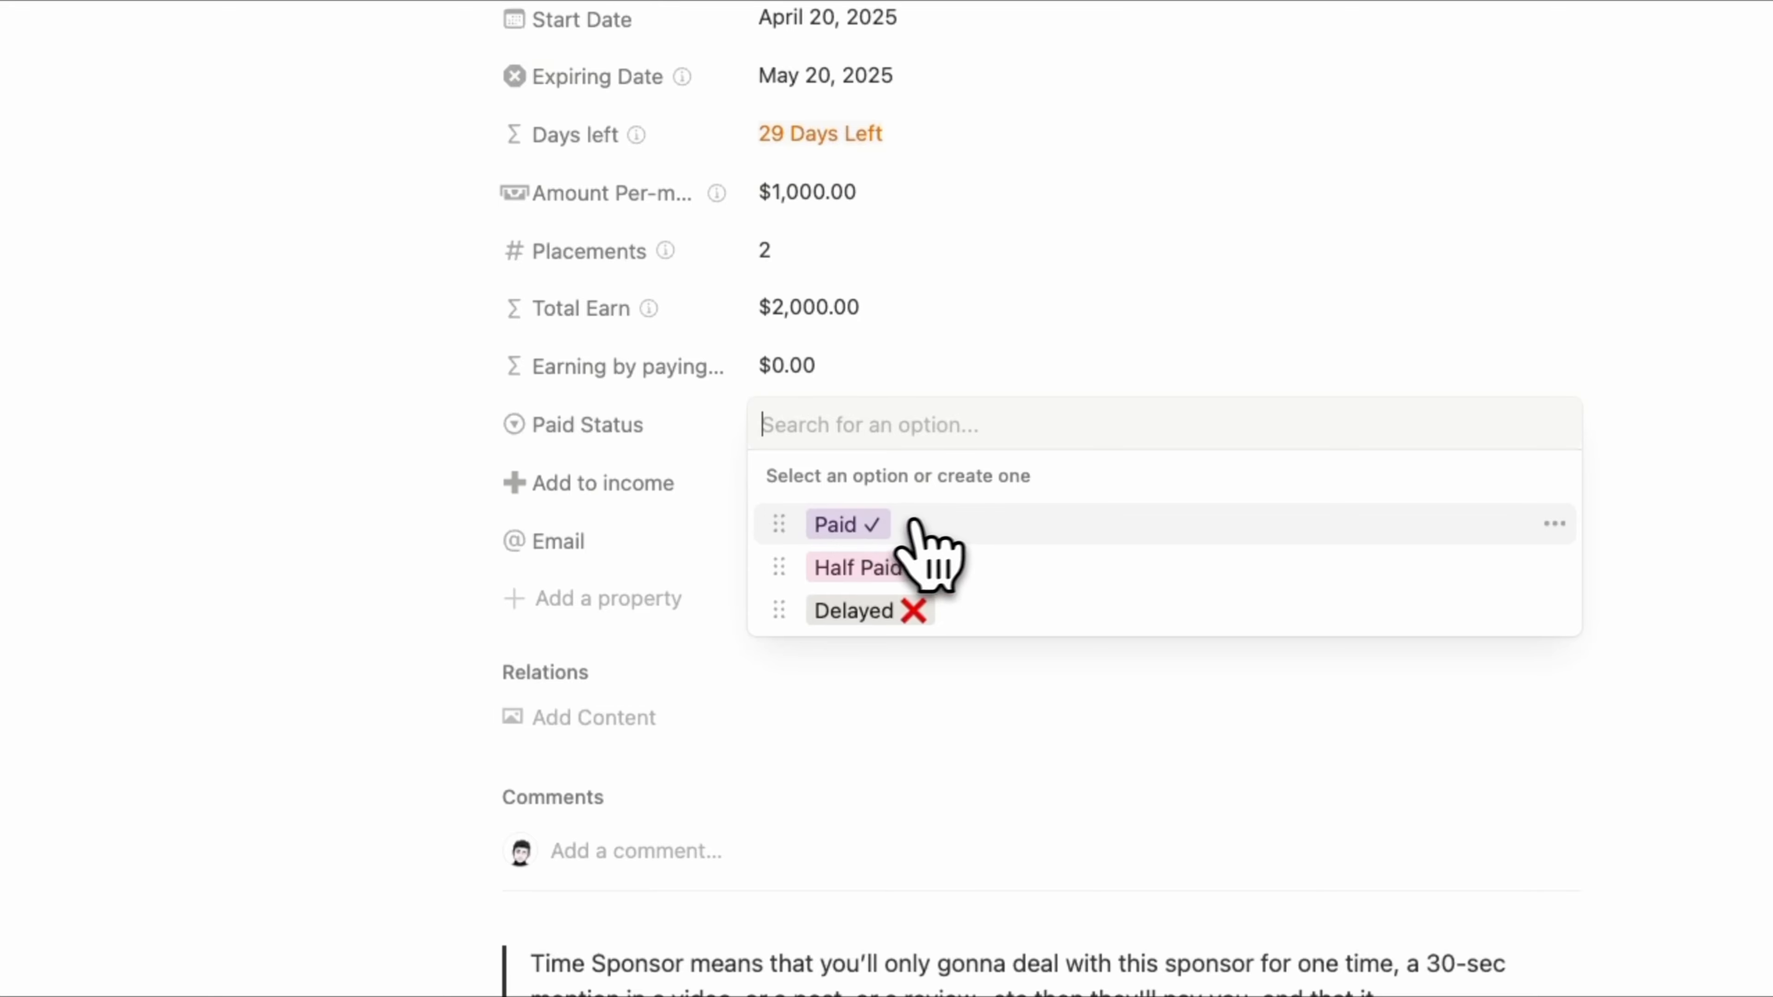
click(875, 523)
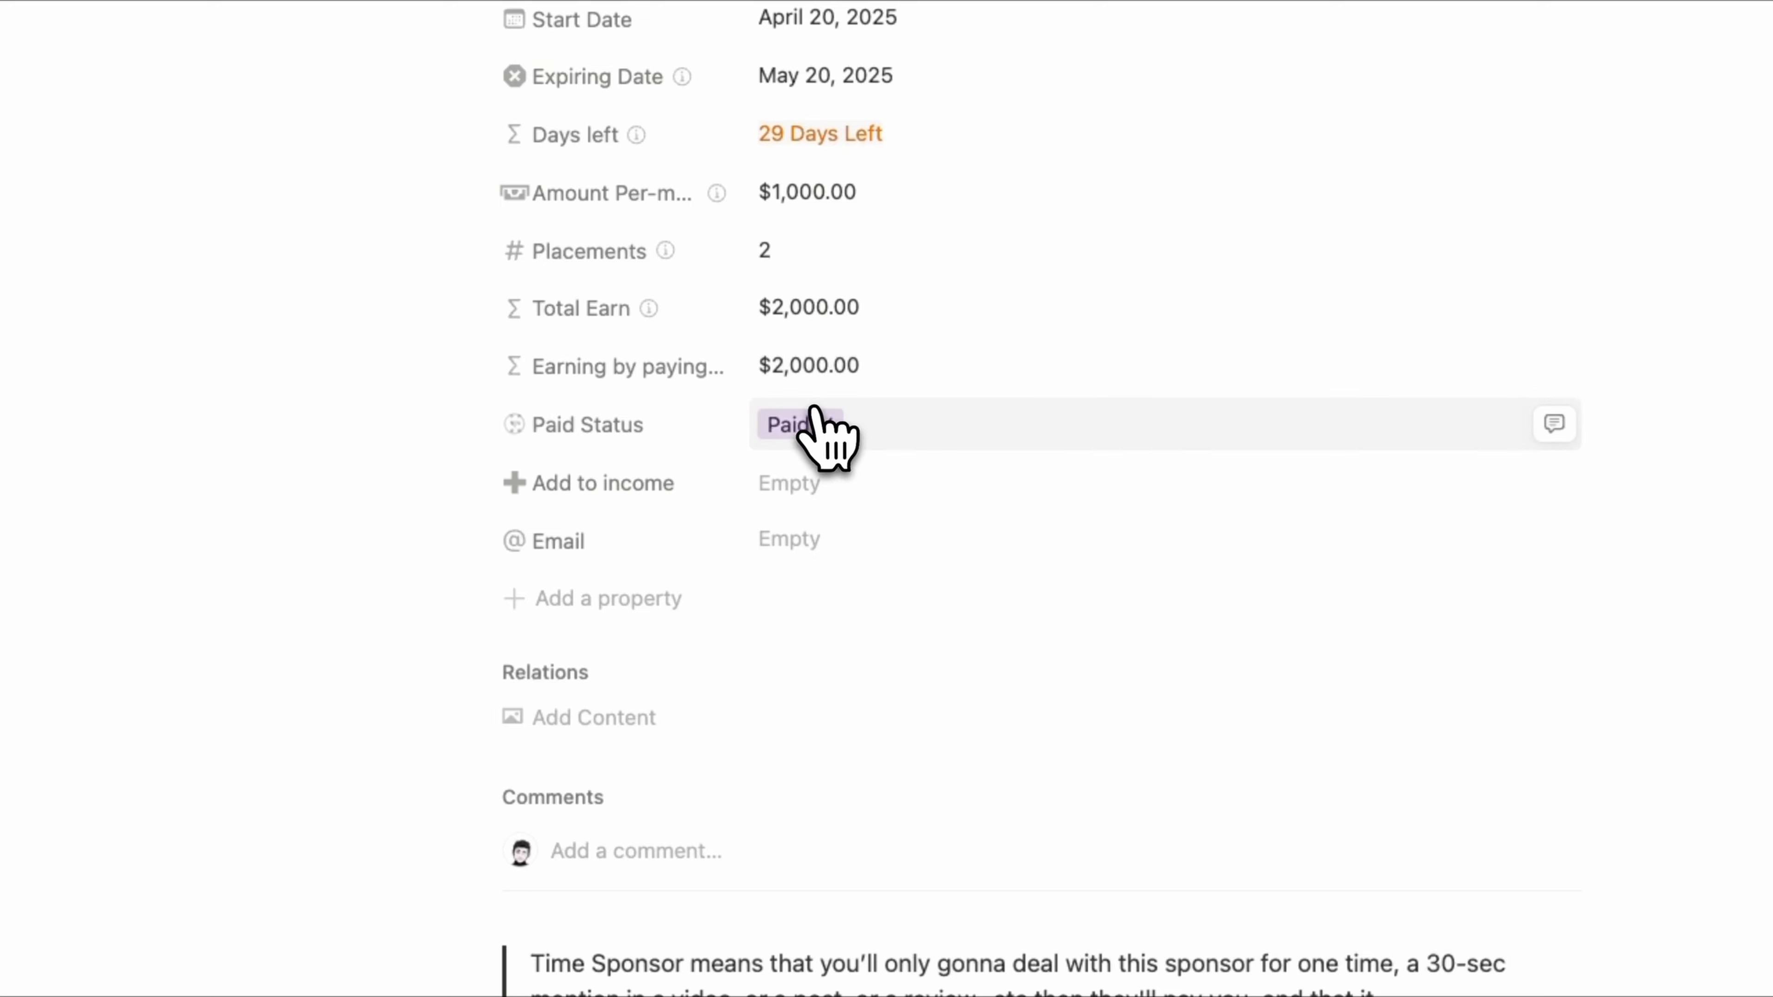
Switch the sponsor's Paid Status to Half Paid and Delayed, and set it back to Paid
click(809, 420)
click(872, 569)
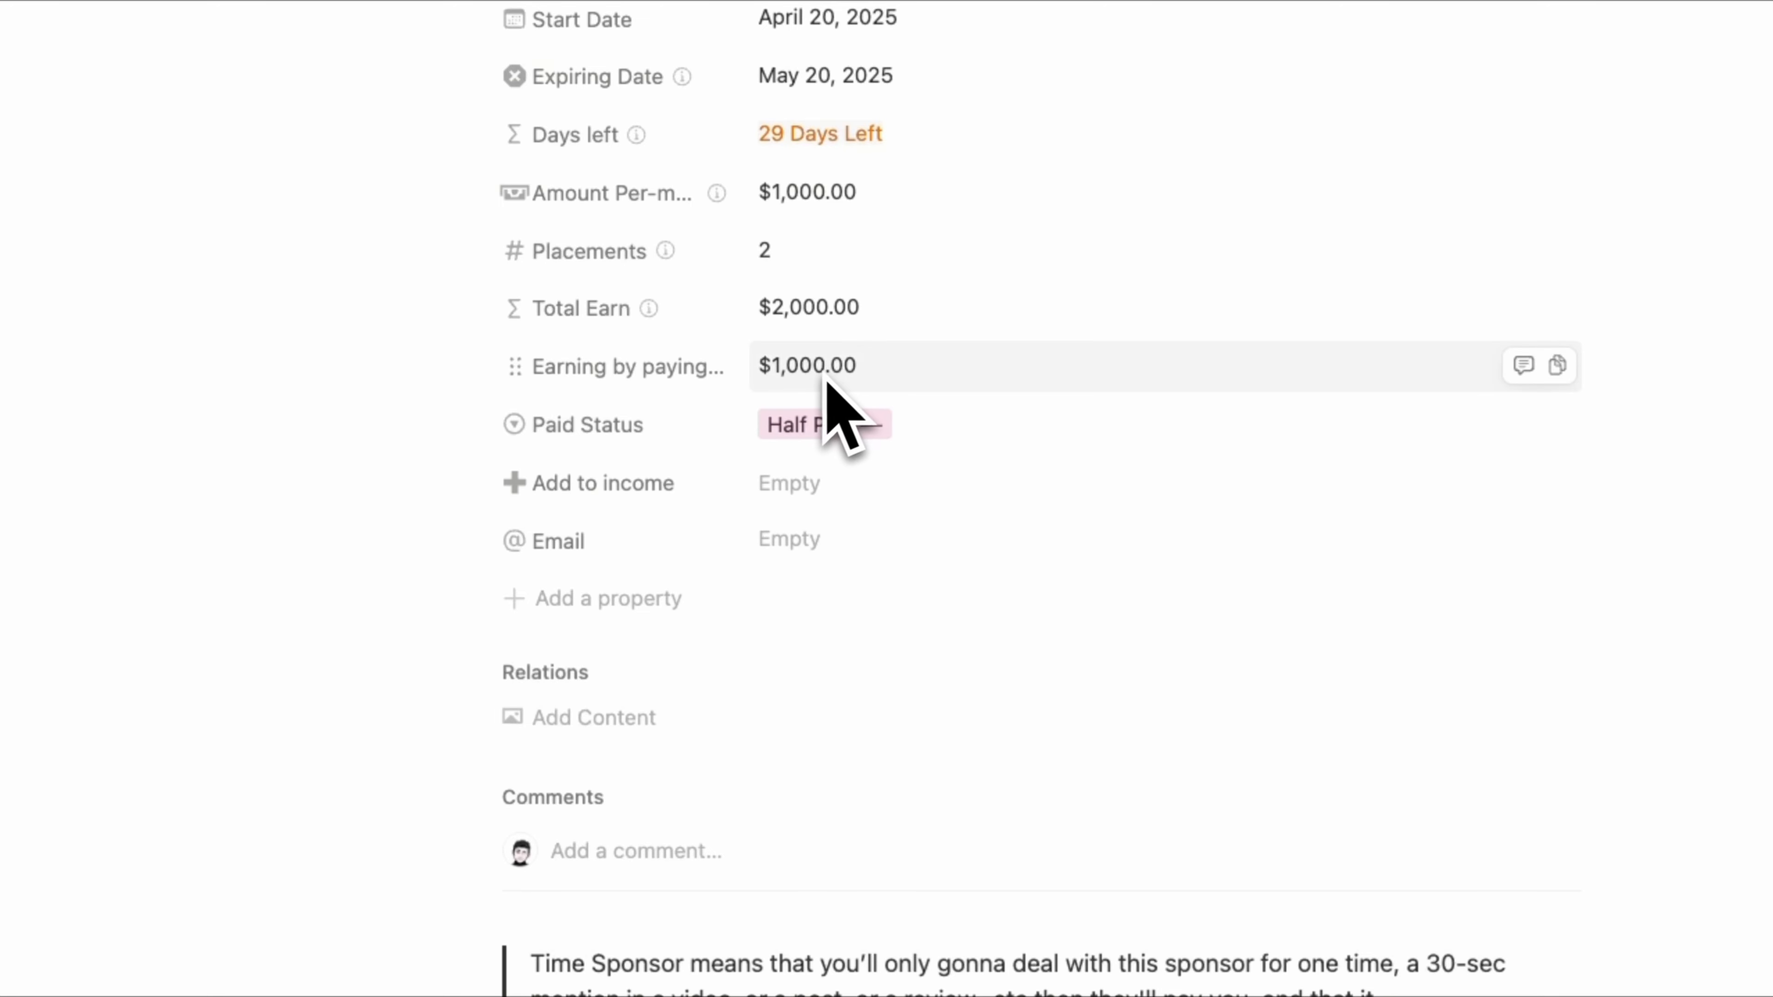
click(841, 424)
click(905, 605)
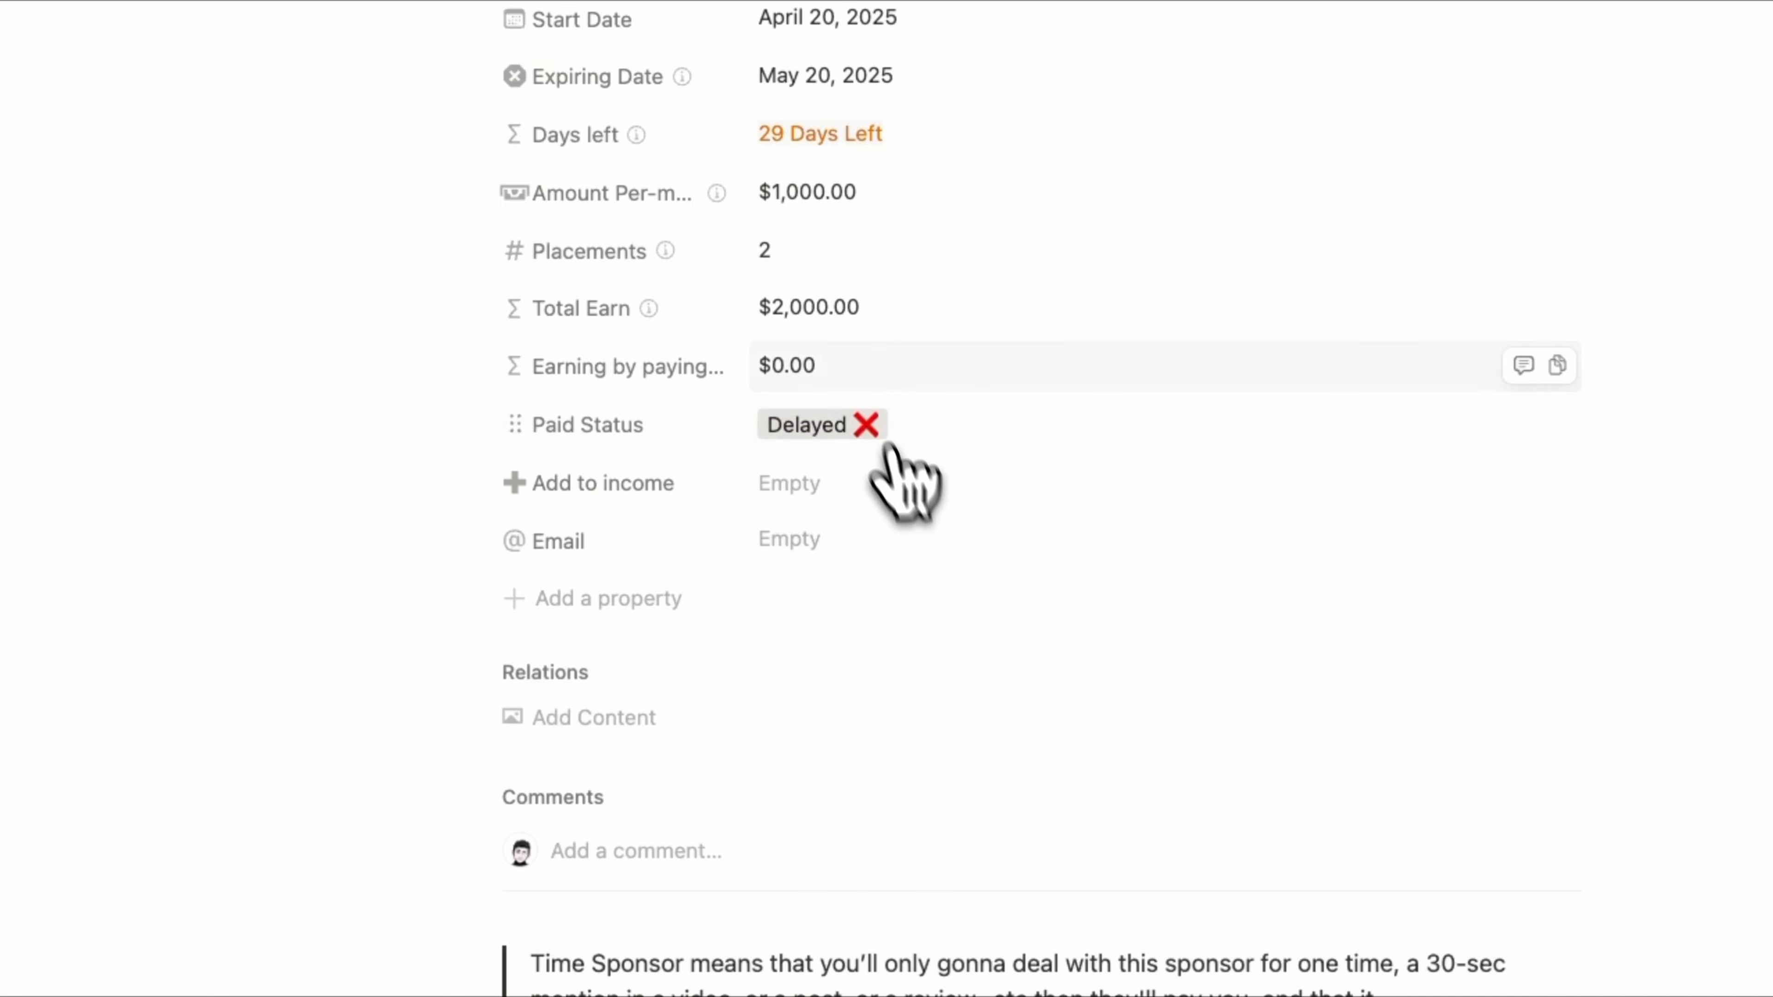
click(863, 425)
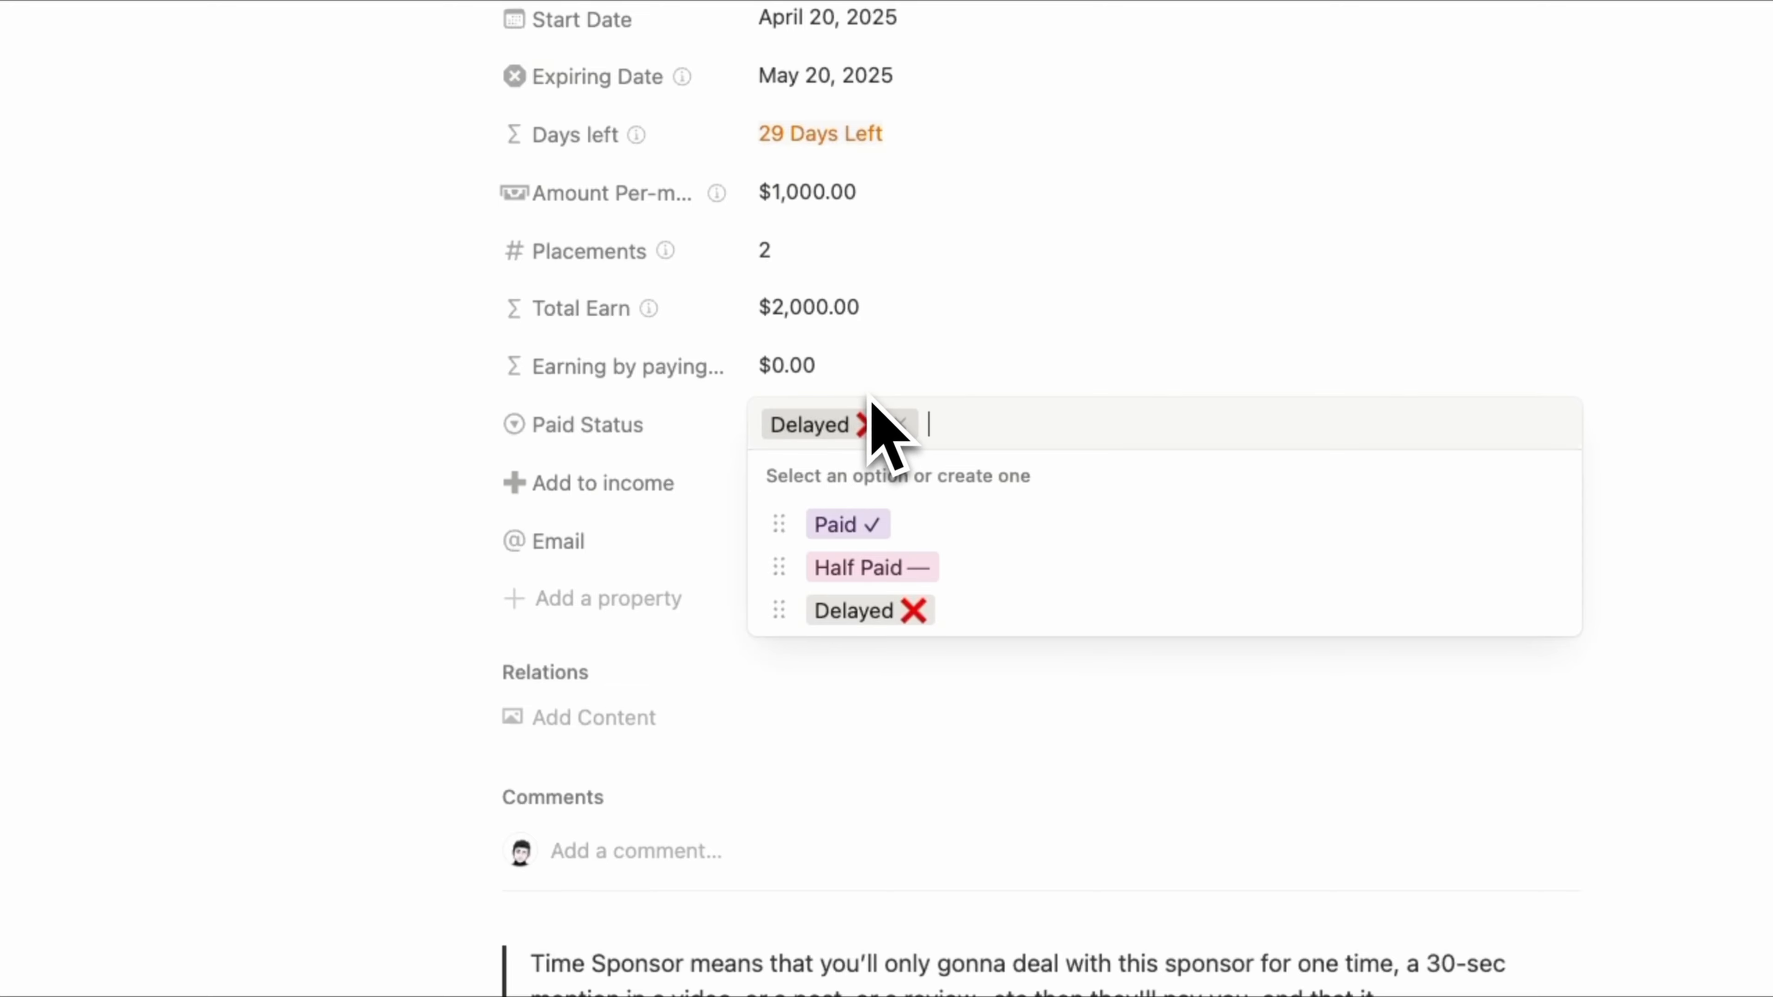
click(847, 523)
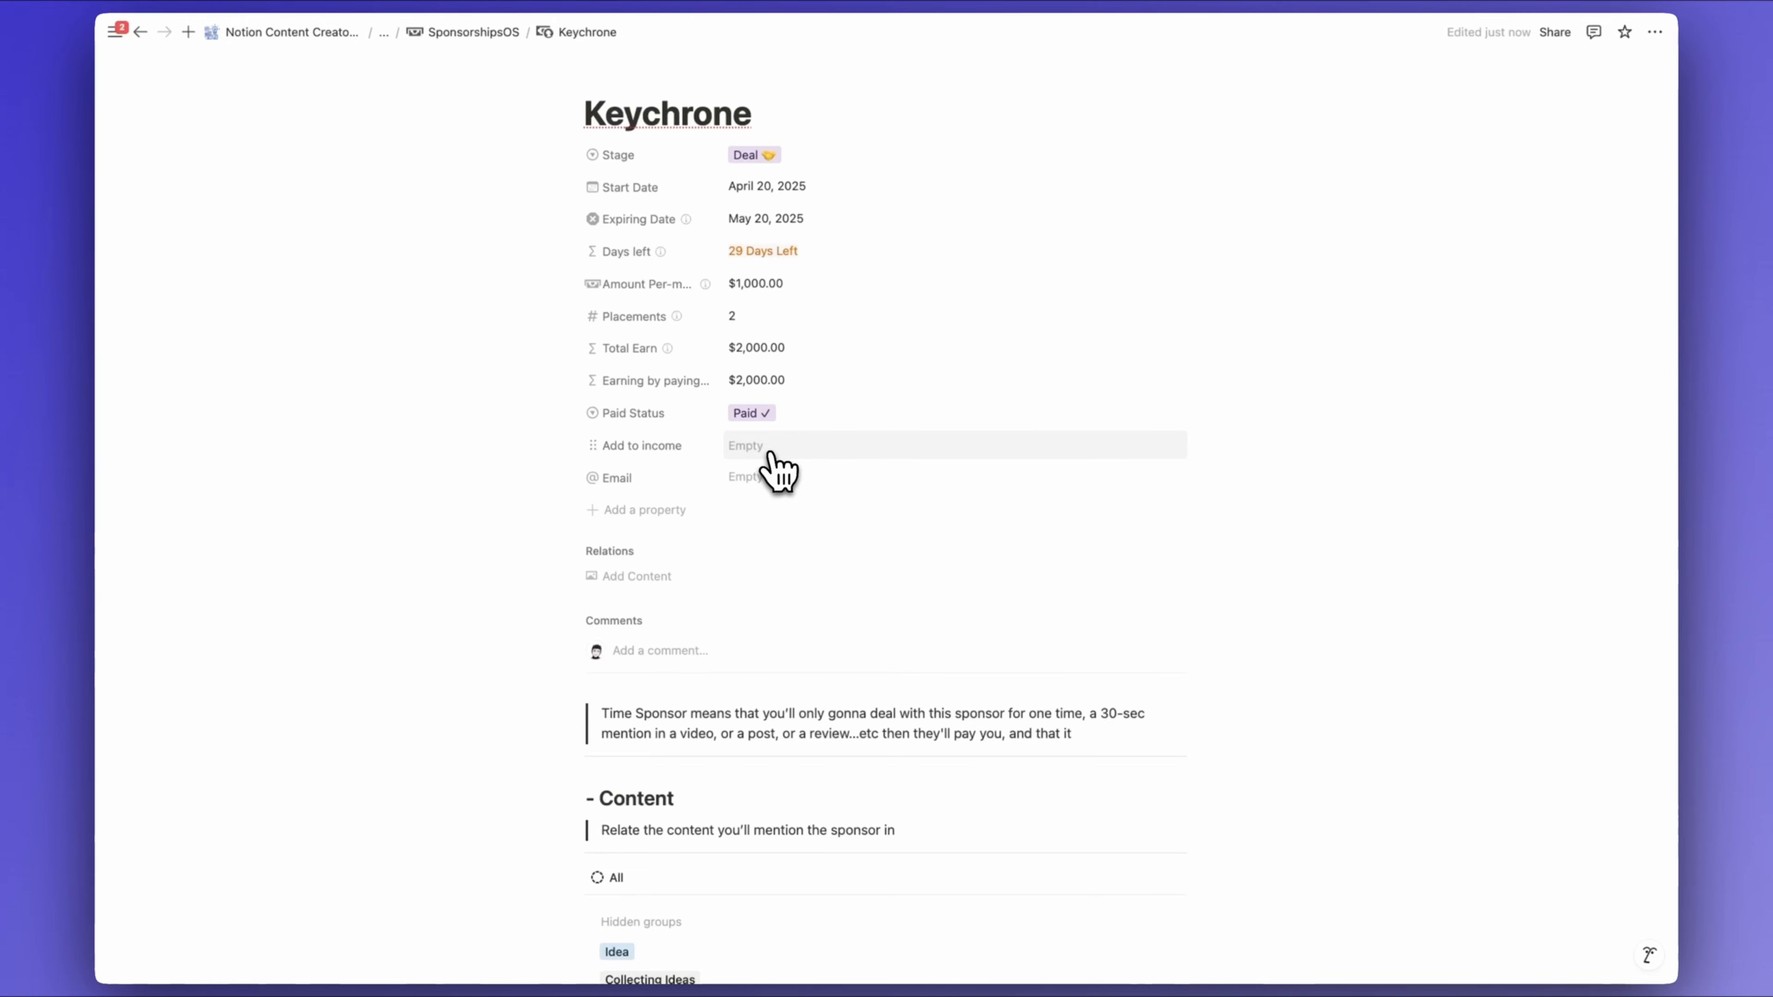
Show the income pages available for the sponsor's Add to income relation, and close the list without linking one
click(771, 454)
click(829, 408)
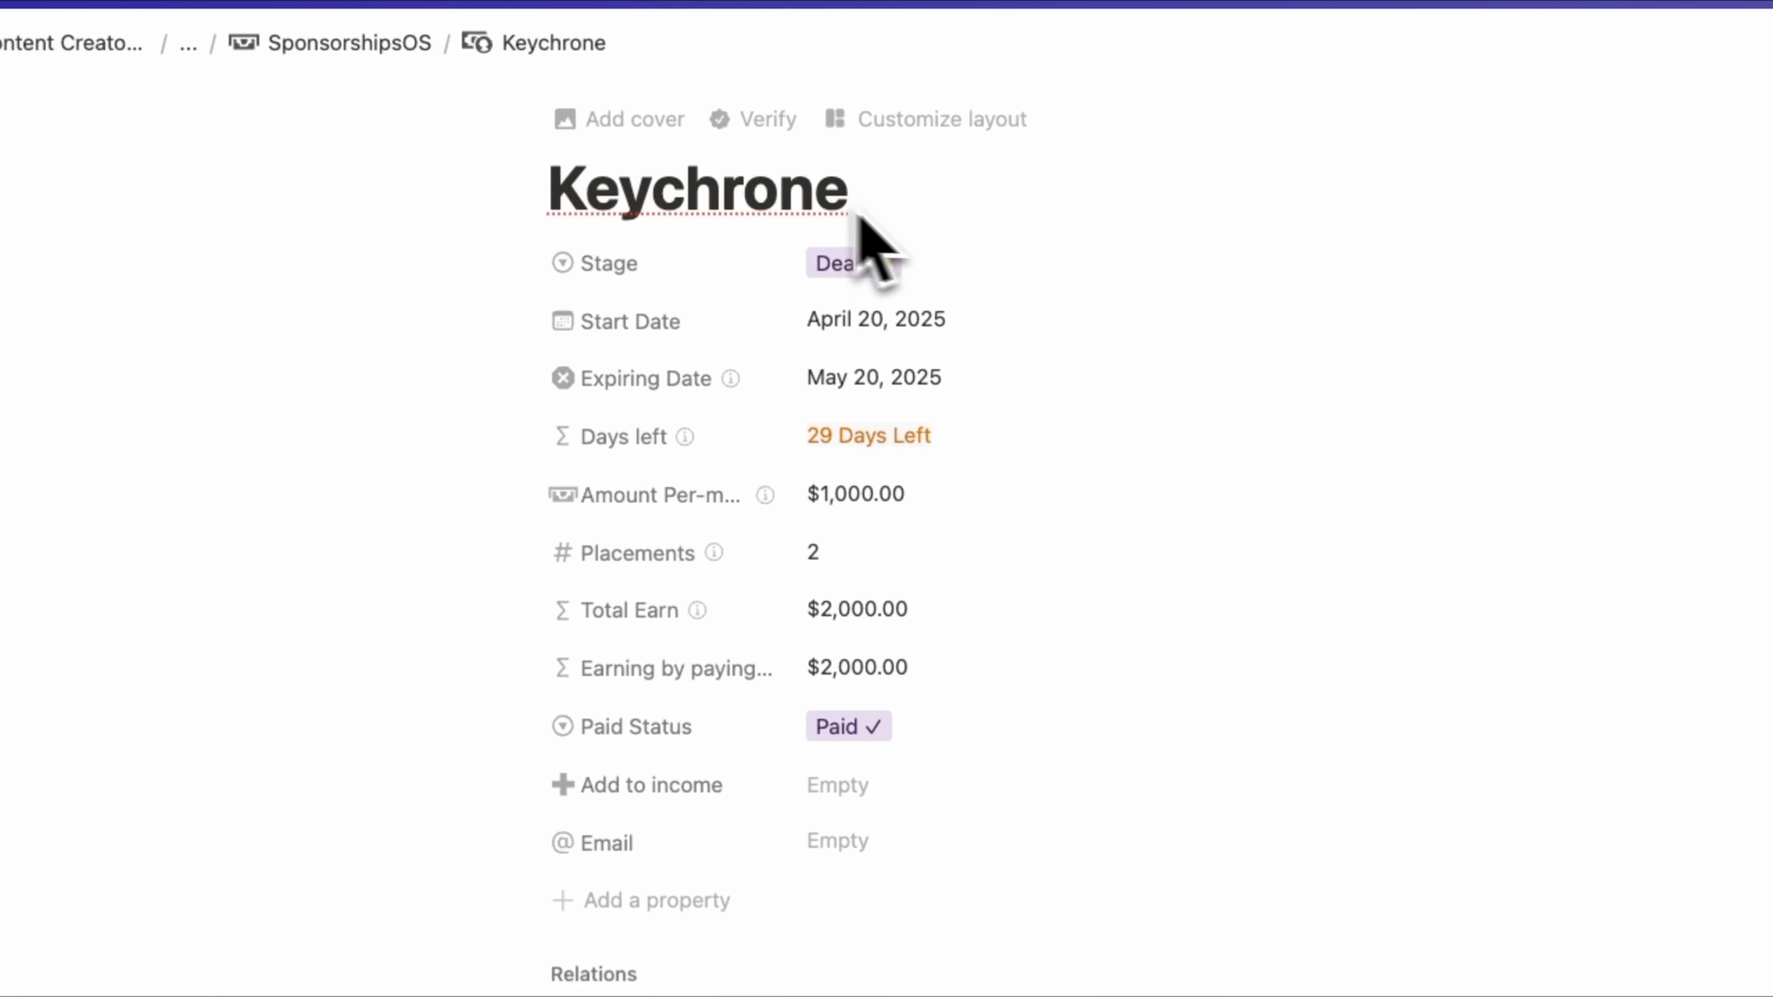
click(855, 783)
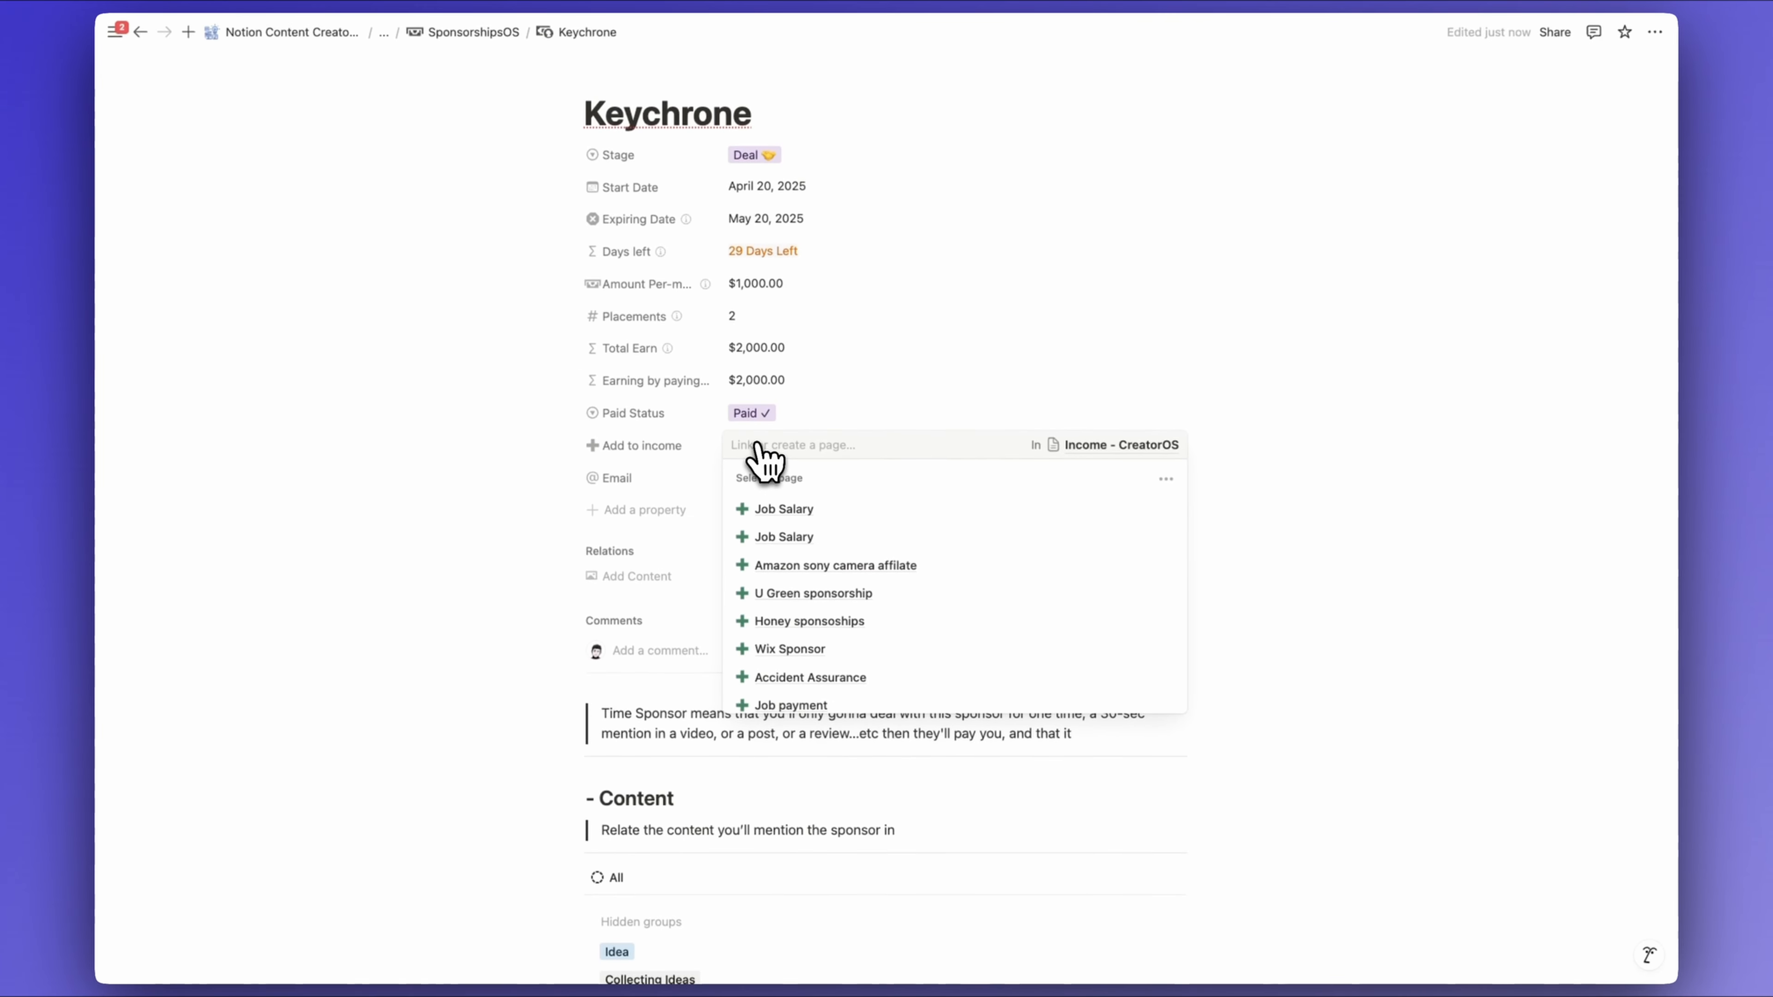
click(824, 386)
Create a YouTube video page titled "My Setup for 2025" in the Published group of the sponsor's Content board
scroll(823, 386, down, 6)
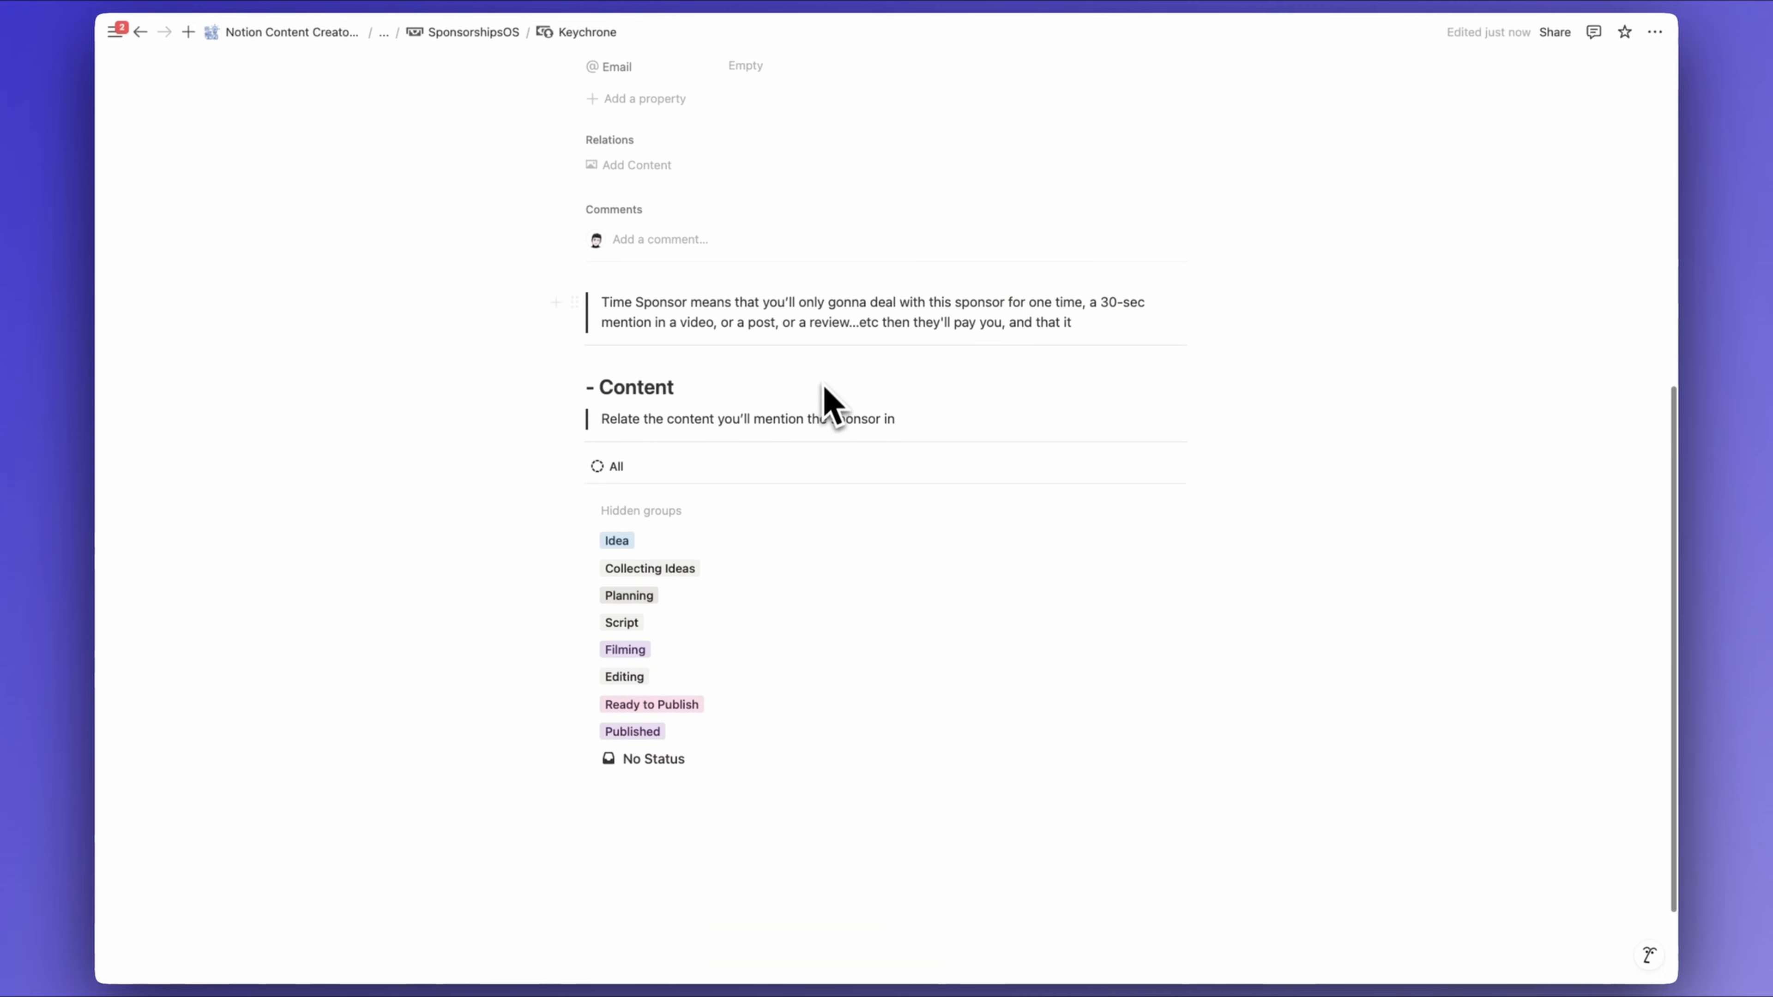
scroll(799, 428, up, 8)
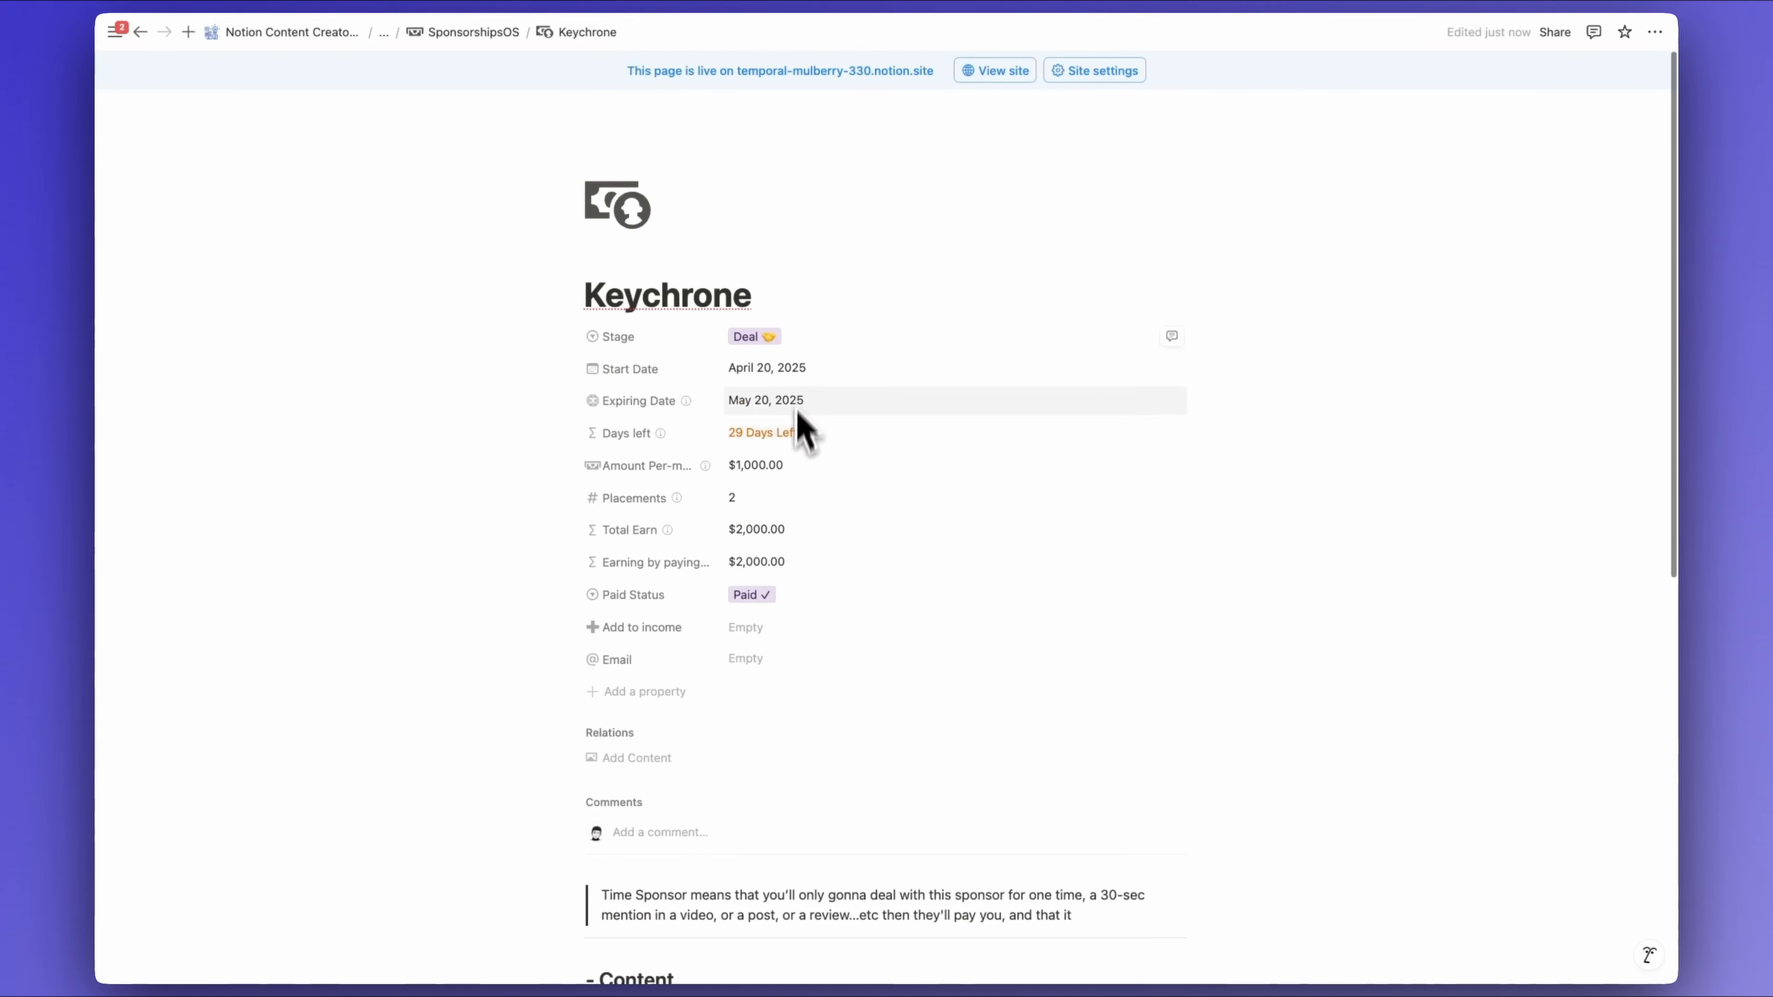
scroll(767, 411, down, 8)
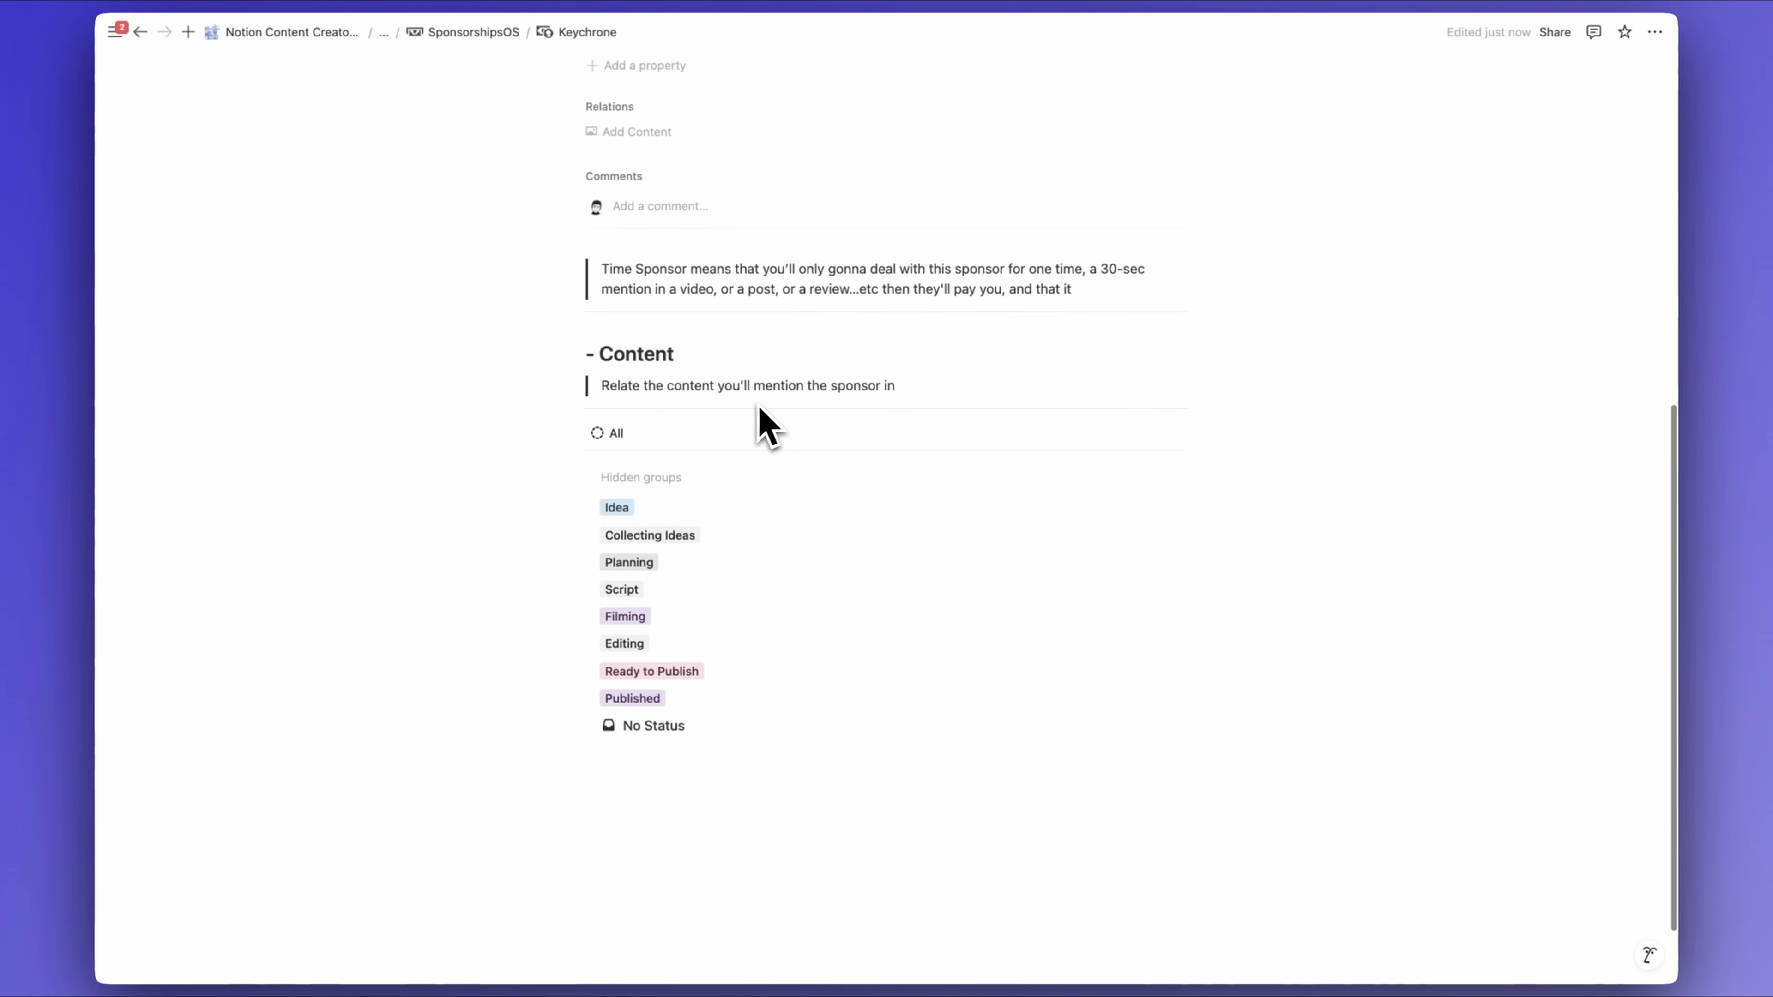
click(664, 609)
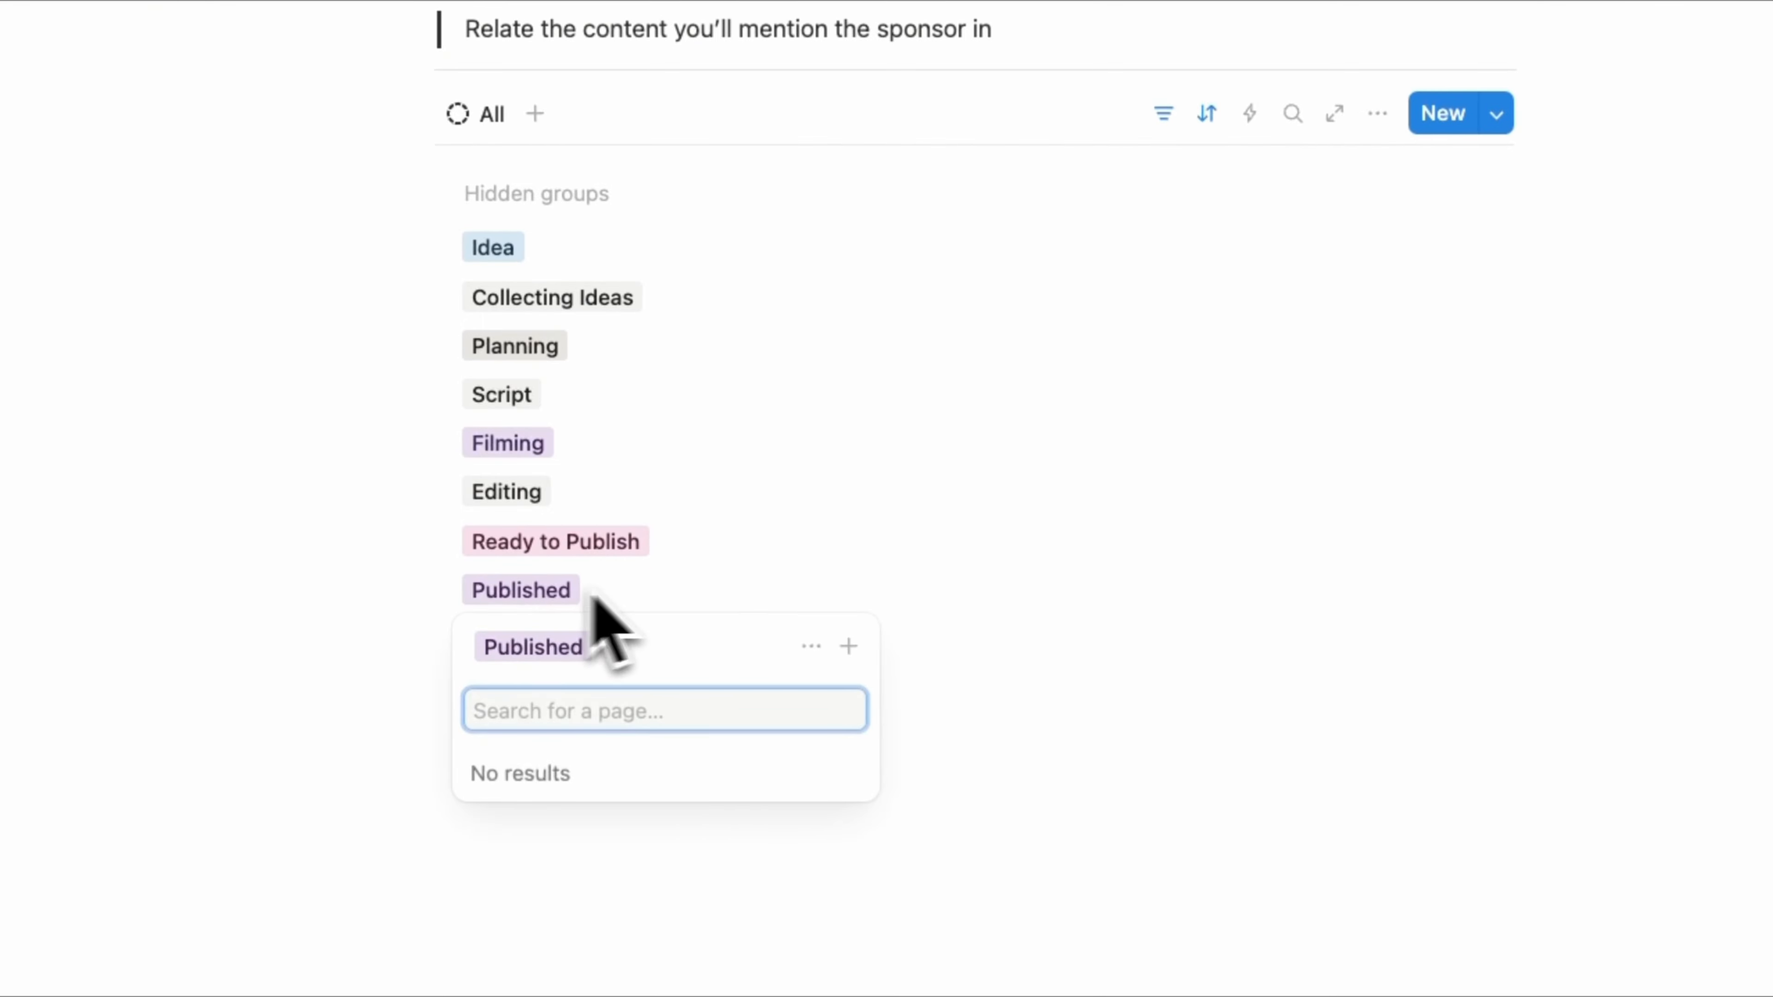
click(849, 650)
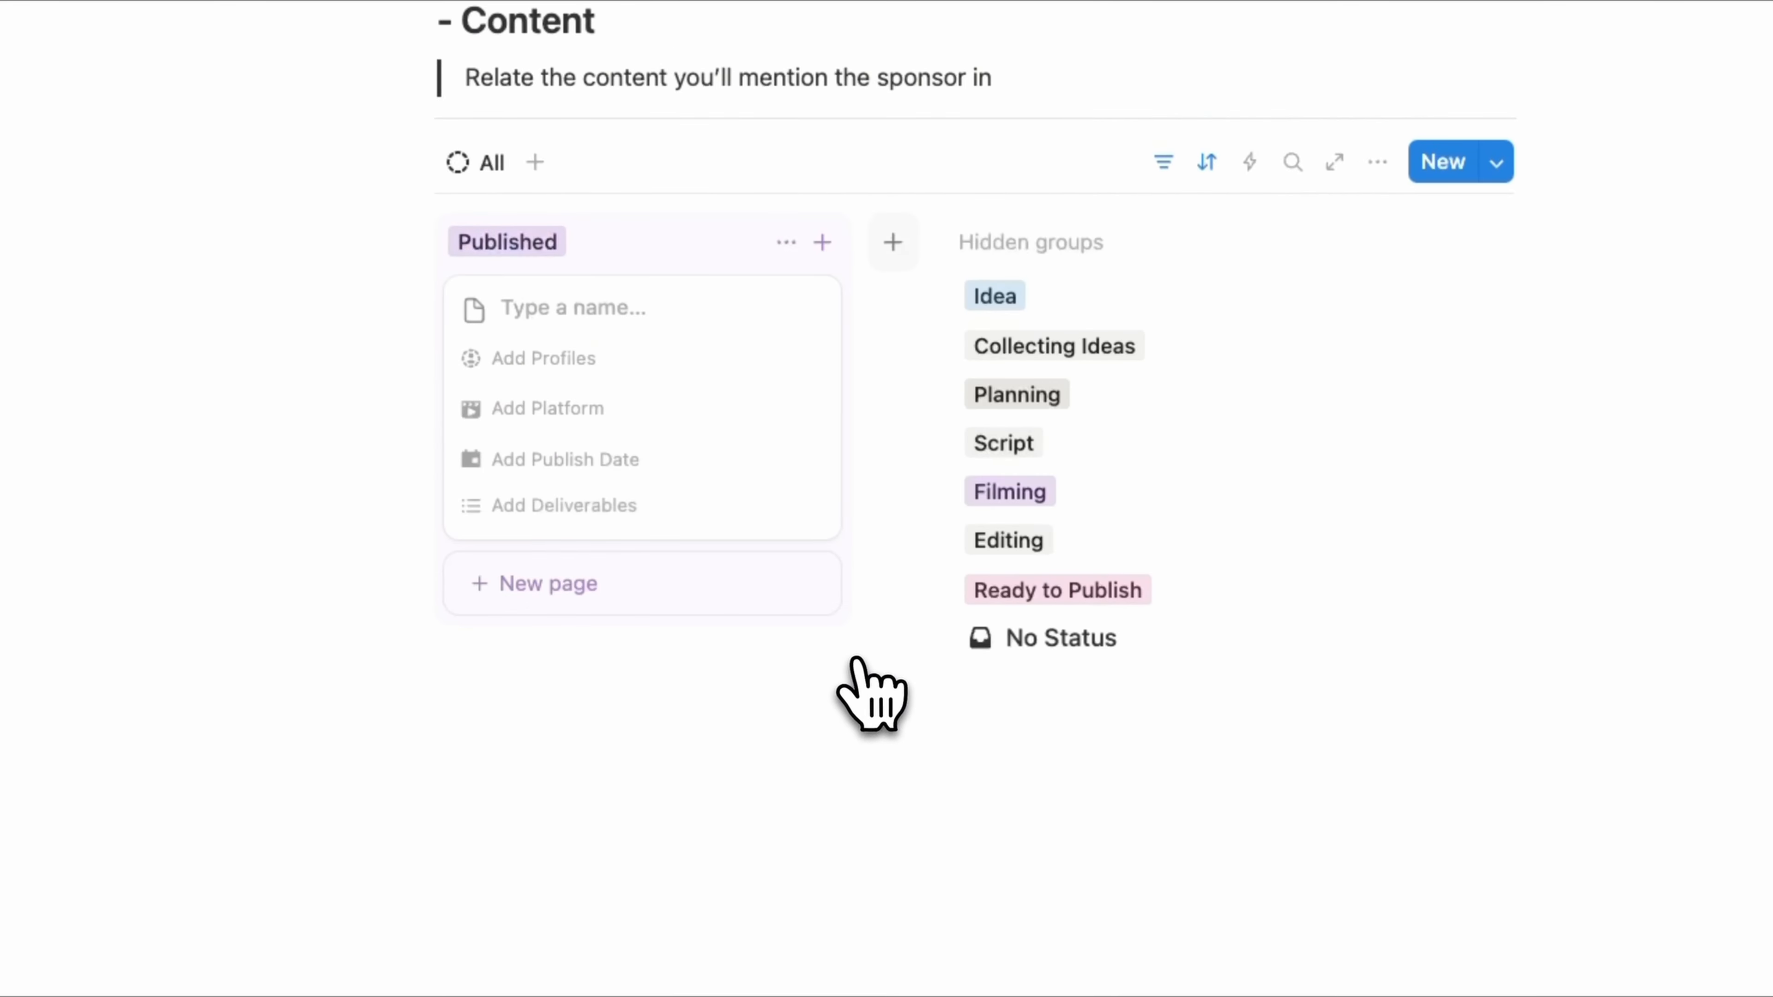
click(764, 307)
click(890, 733)
text(My Setup for 2)
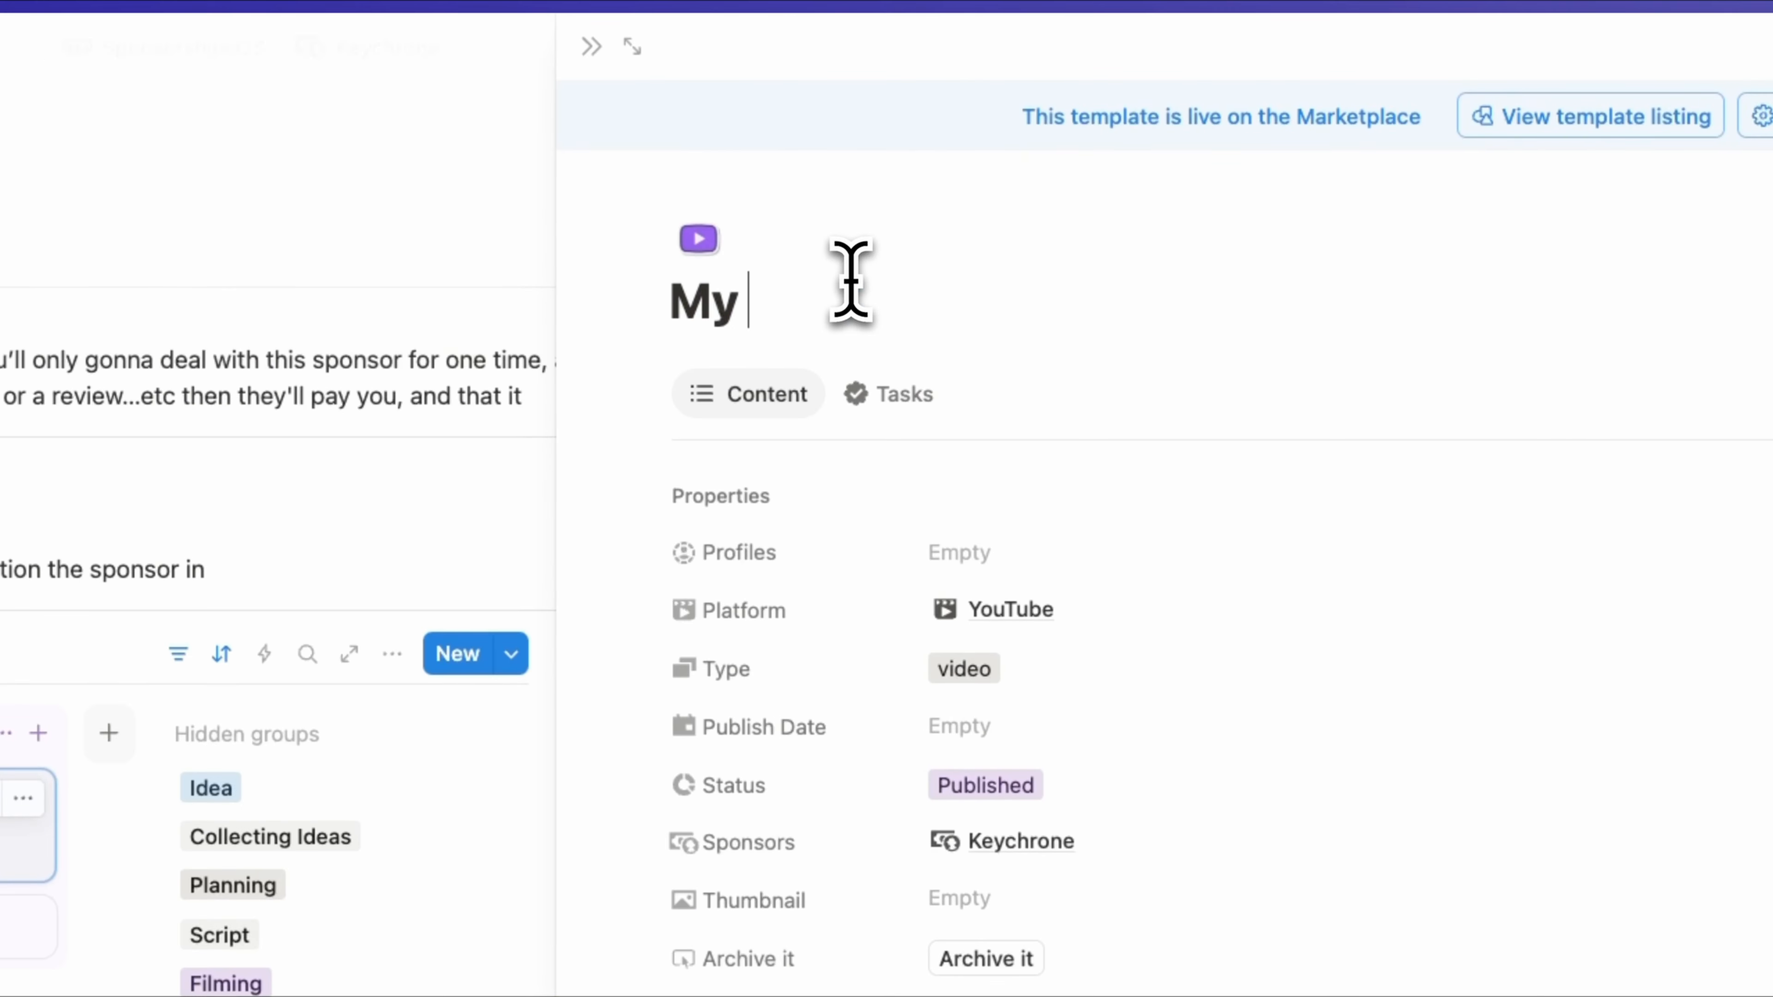
text(025)
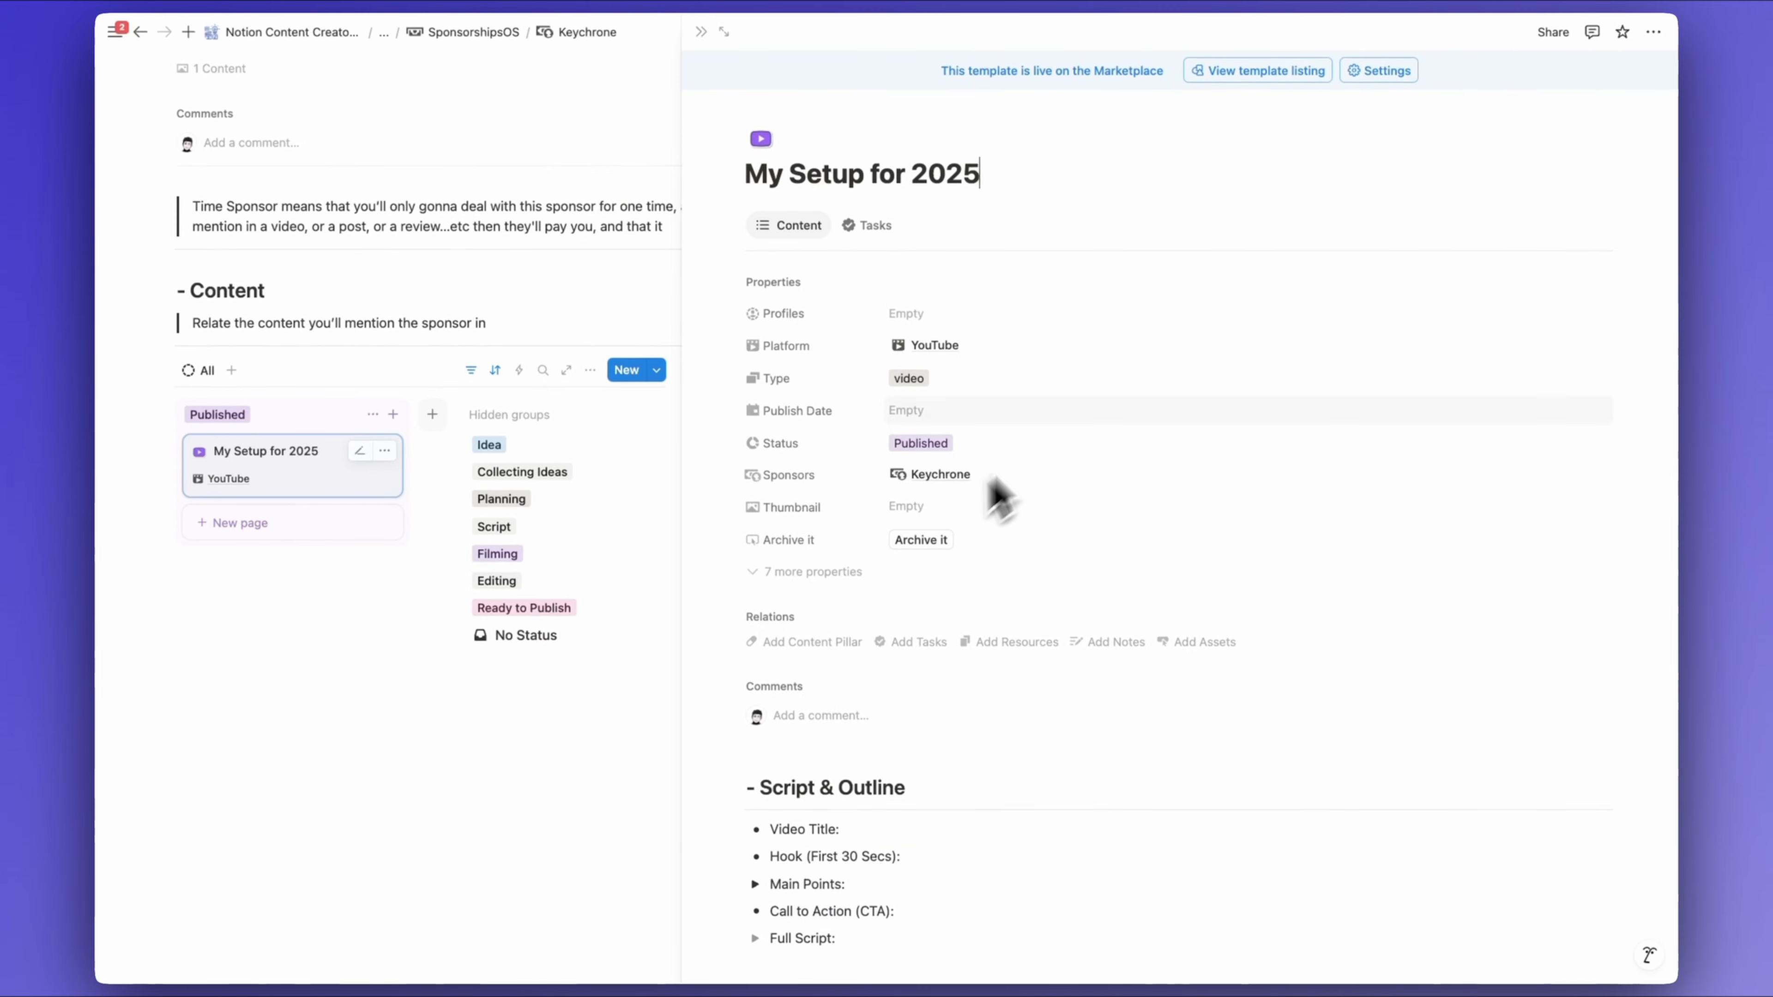
Set the Publish Date of "My Setup for 2025" to April 24, 2025
click(991, 412)
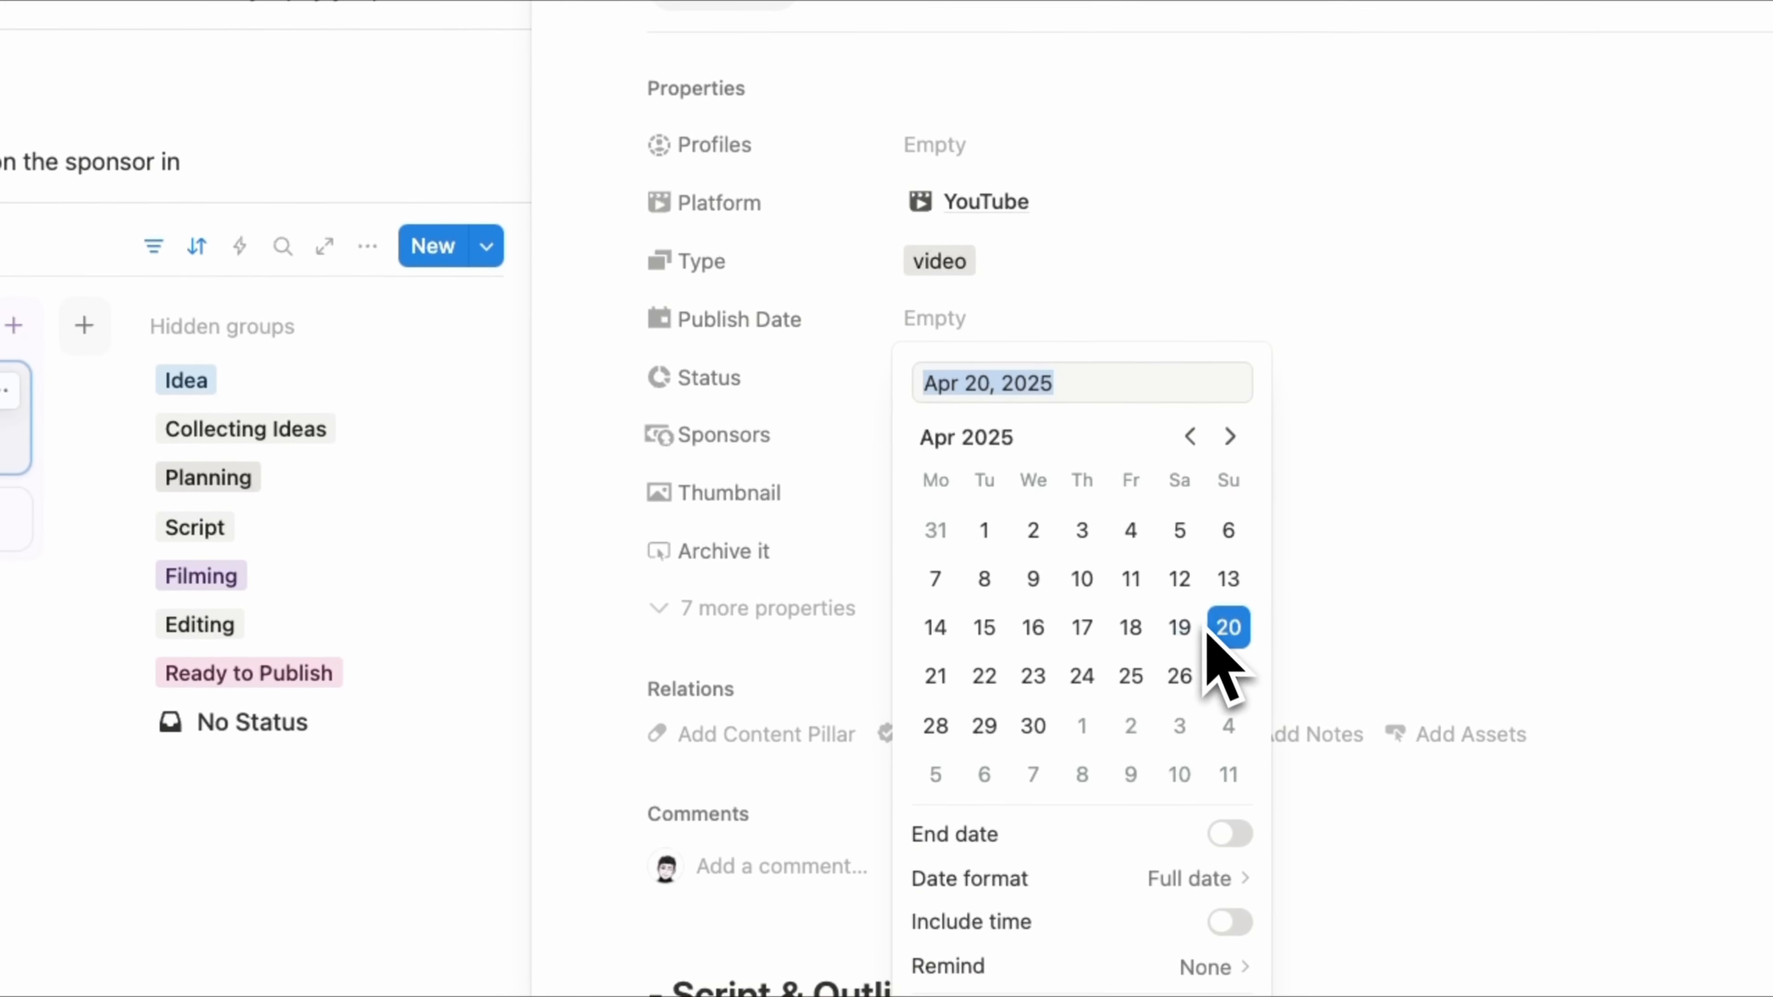
click(1081, 676)
key(Escape)
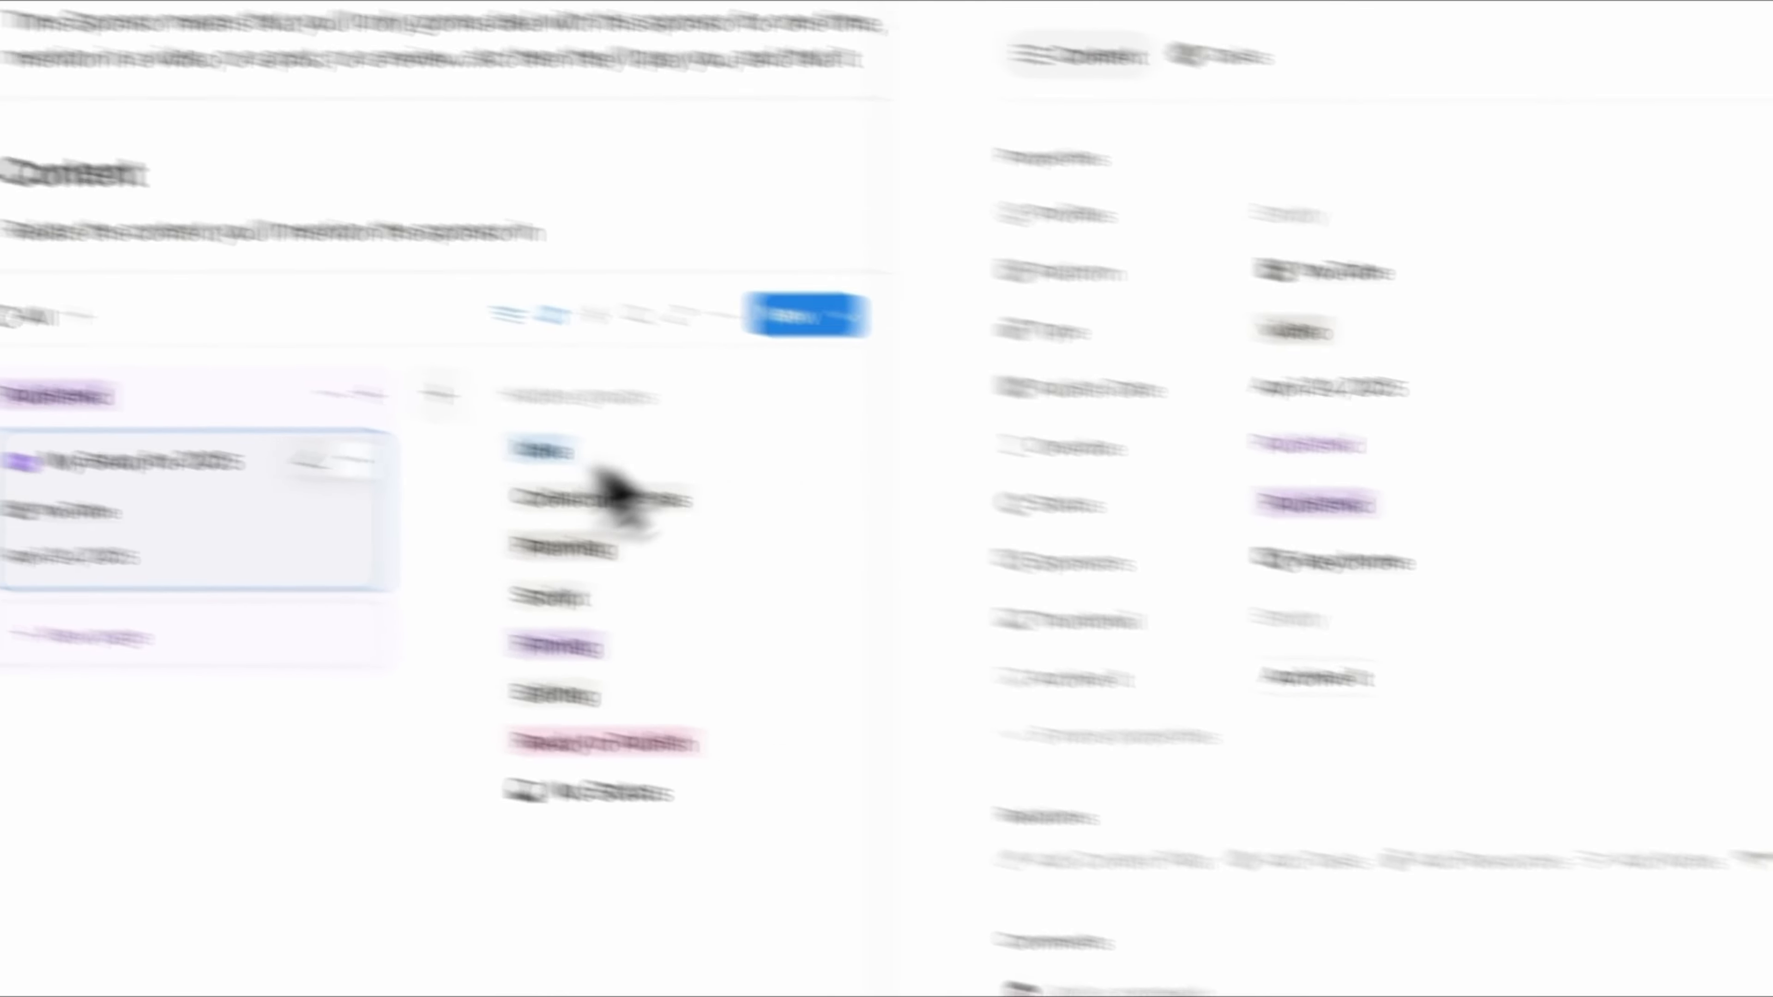
Add a second YouTube video page to the Published group, titled "Best keyboards i ever tired"
click(217, 639)
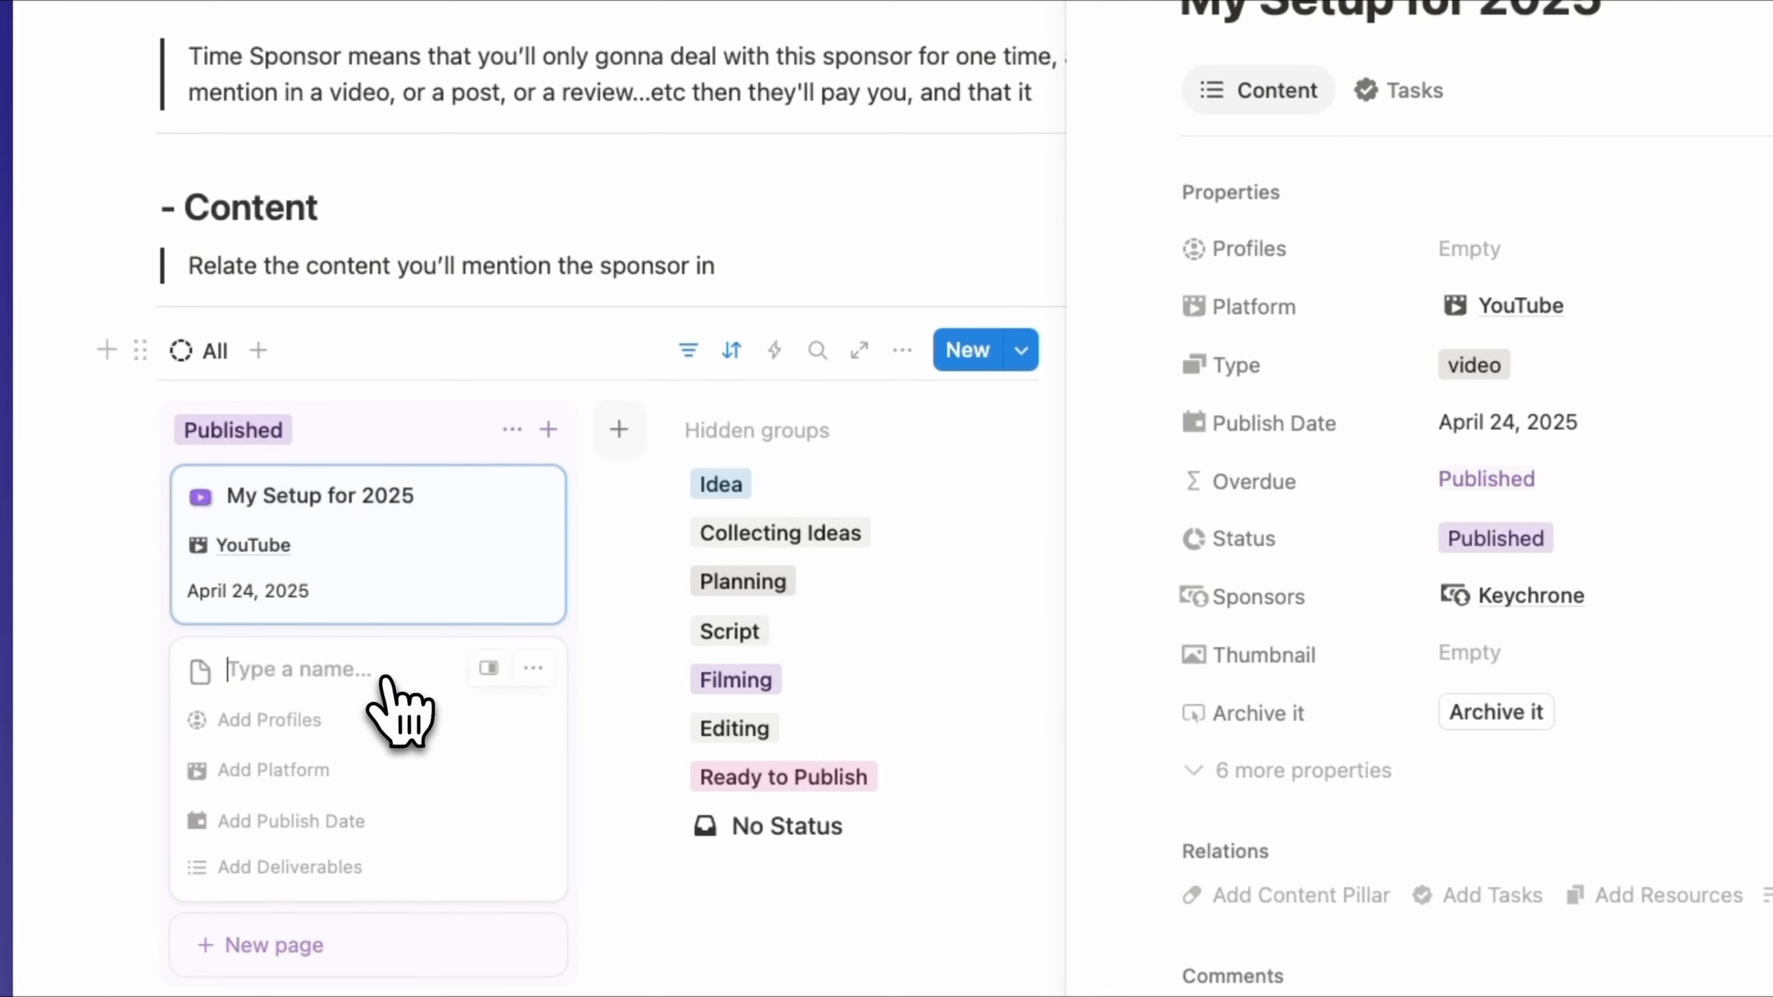
click(311, 635)
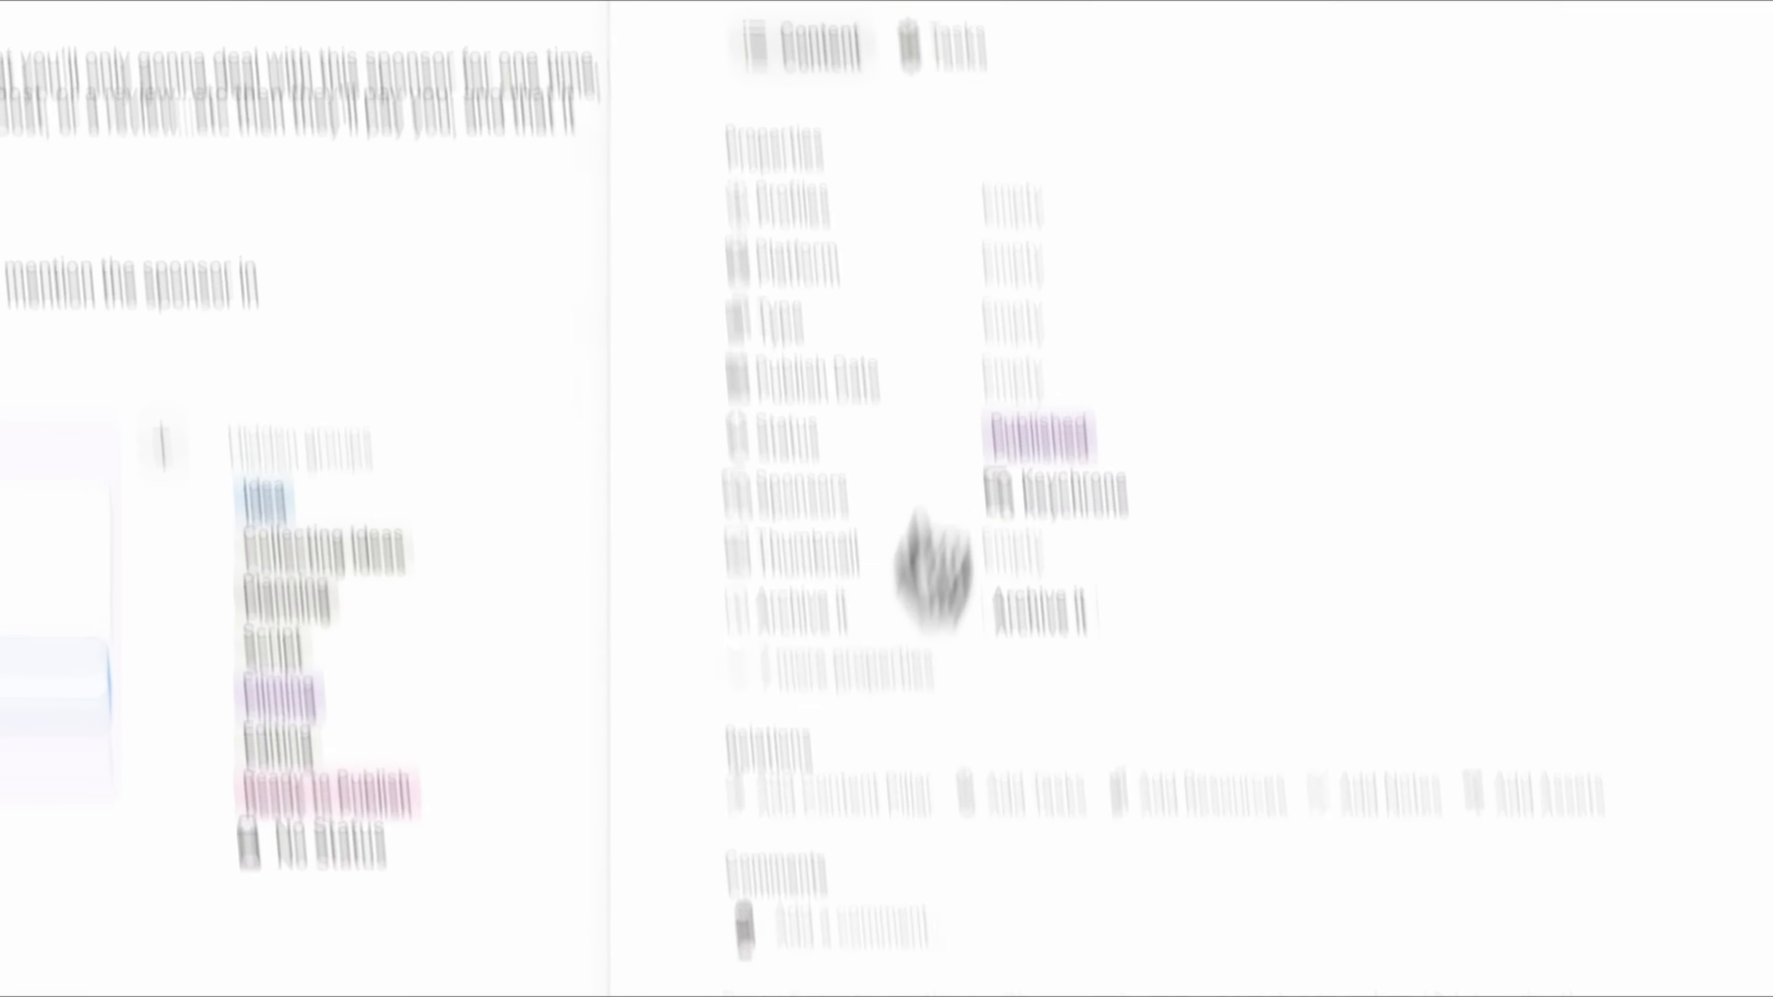
click(842, 823)
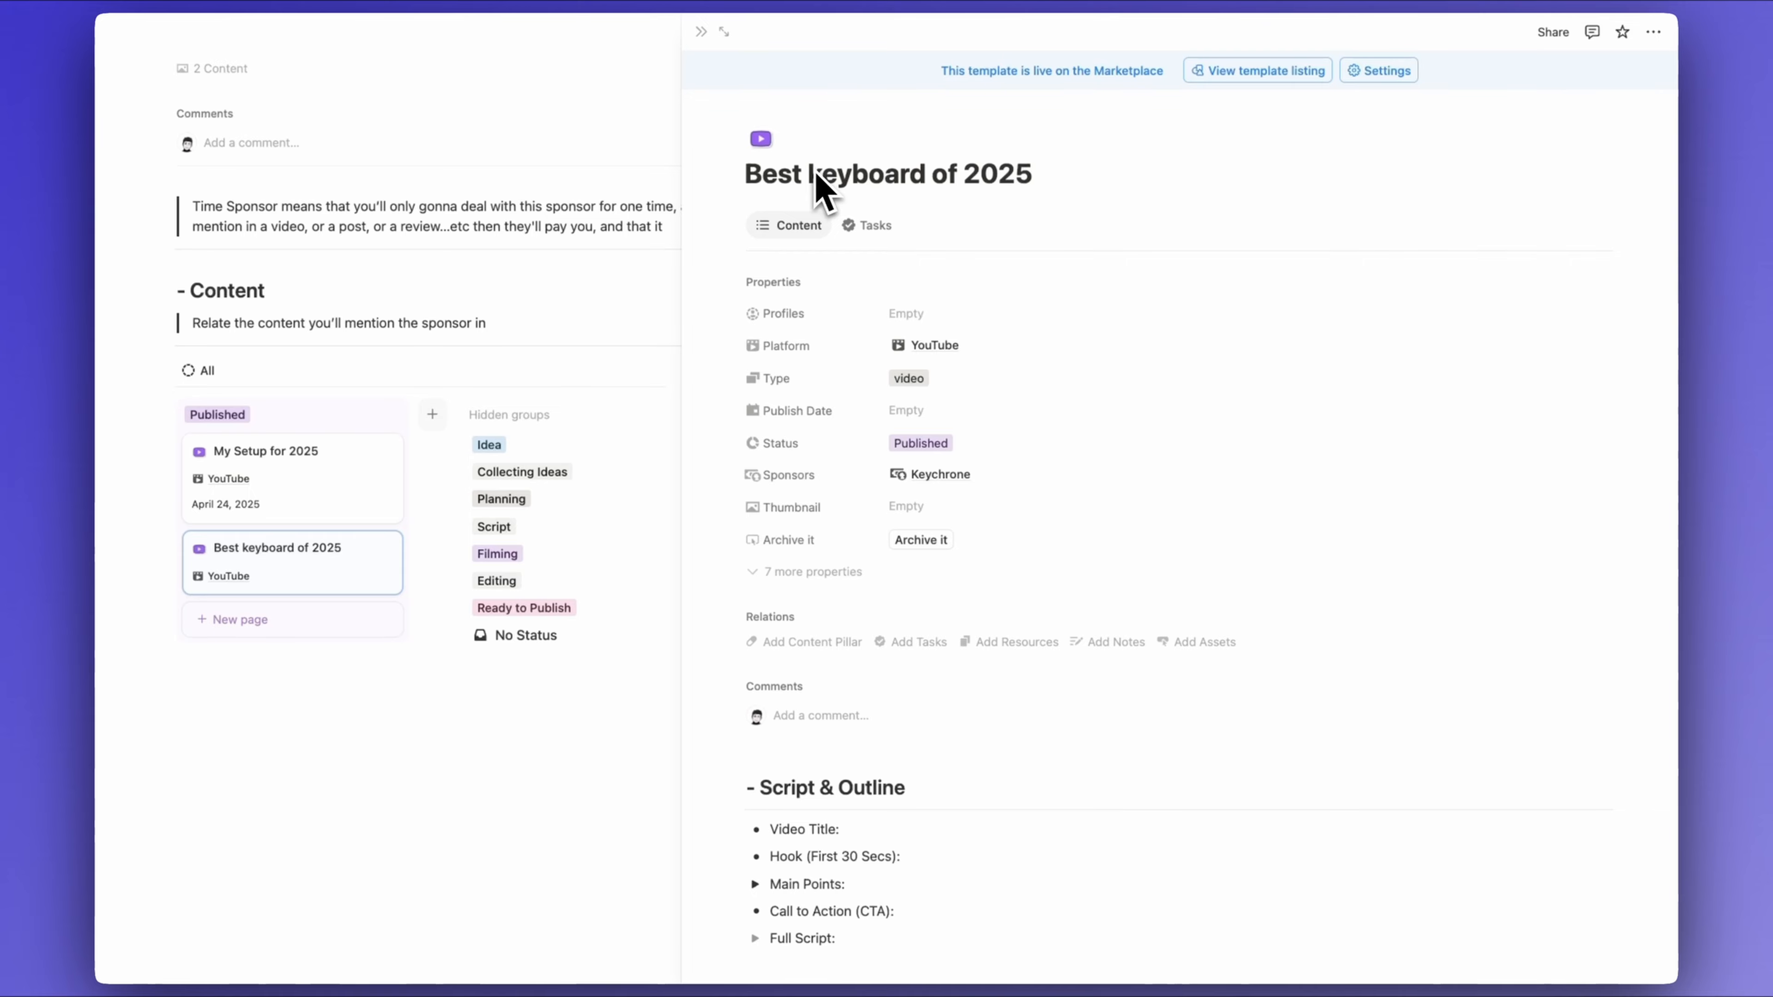
key(BackSpace)
key(BackSpace)
key(BackSpace)
key(BackSpace)
key(BackSpace)
key(BackSpace)
key(BackSpace)
key(BackSpace)
text(s i ever tired)
Link the OlsNotion profile to the keyboards video page and open its Publish Date for editing
click(873, 549)
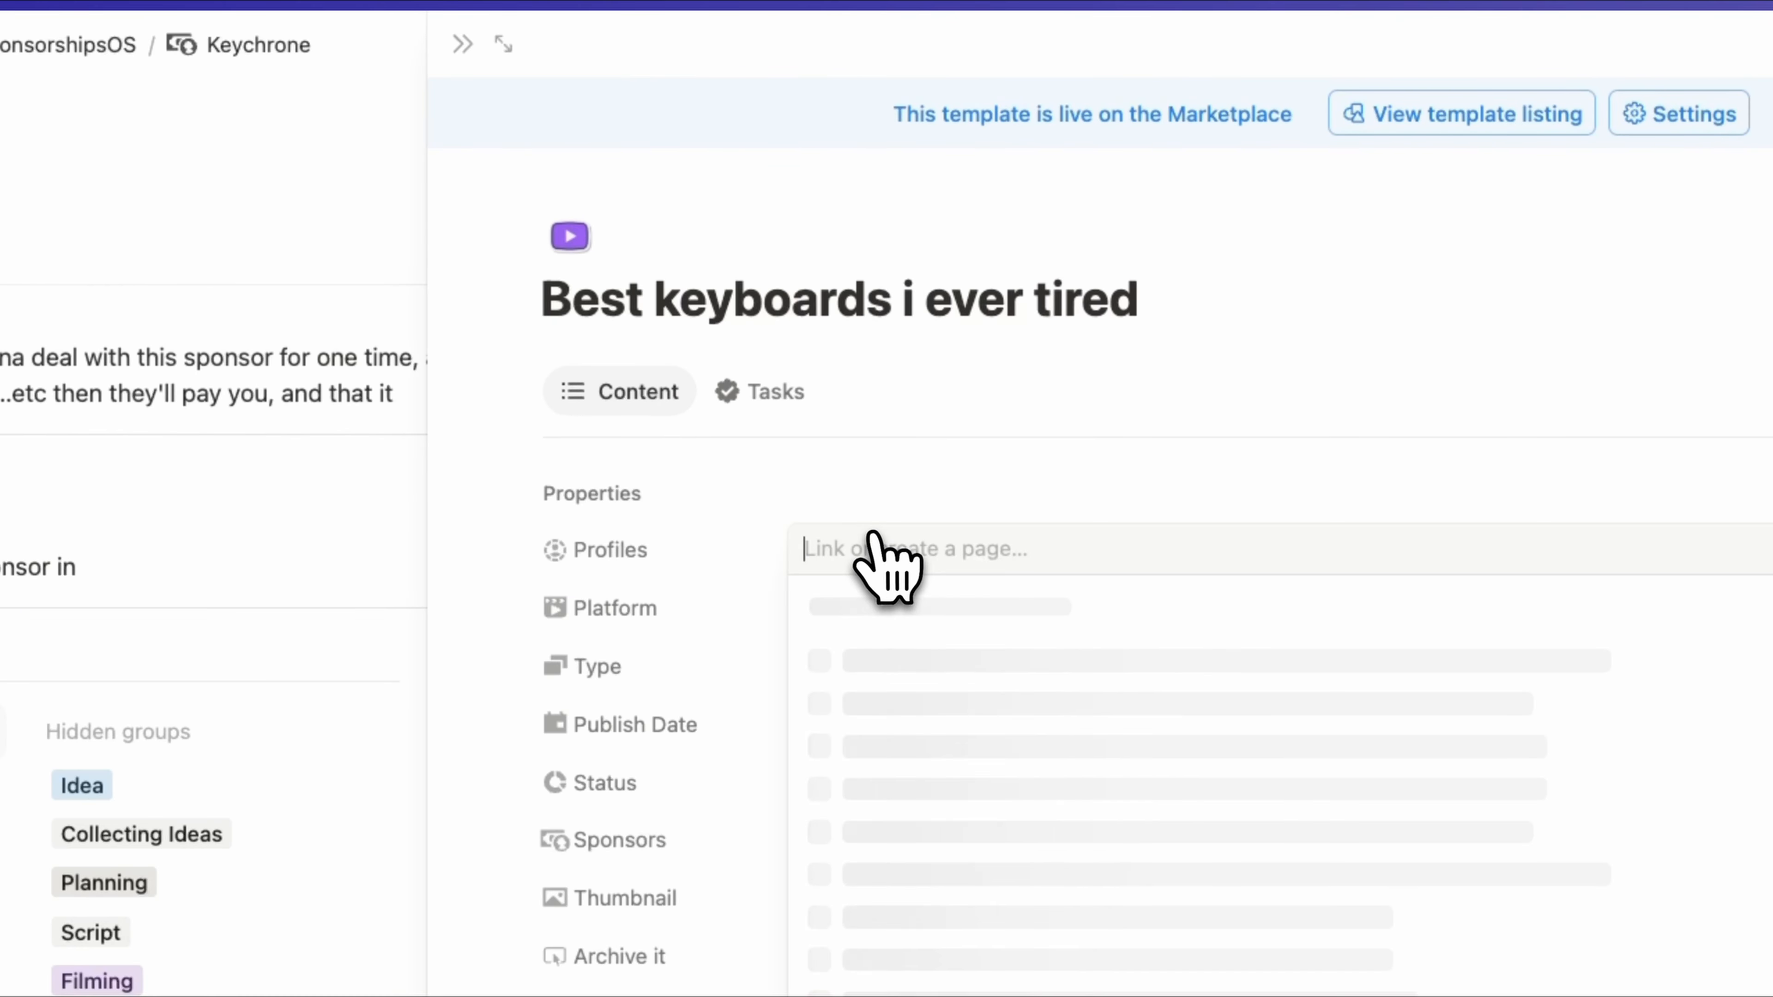
click(951, 716)
click(683, 755)
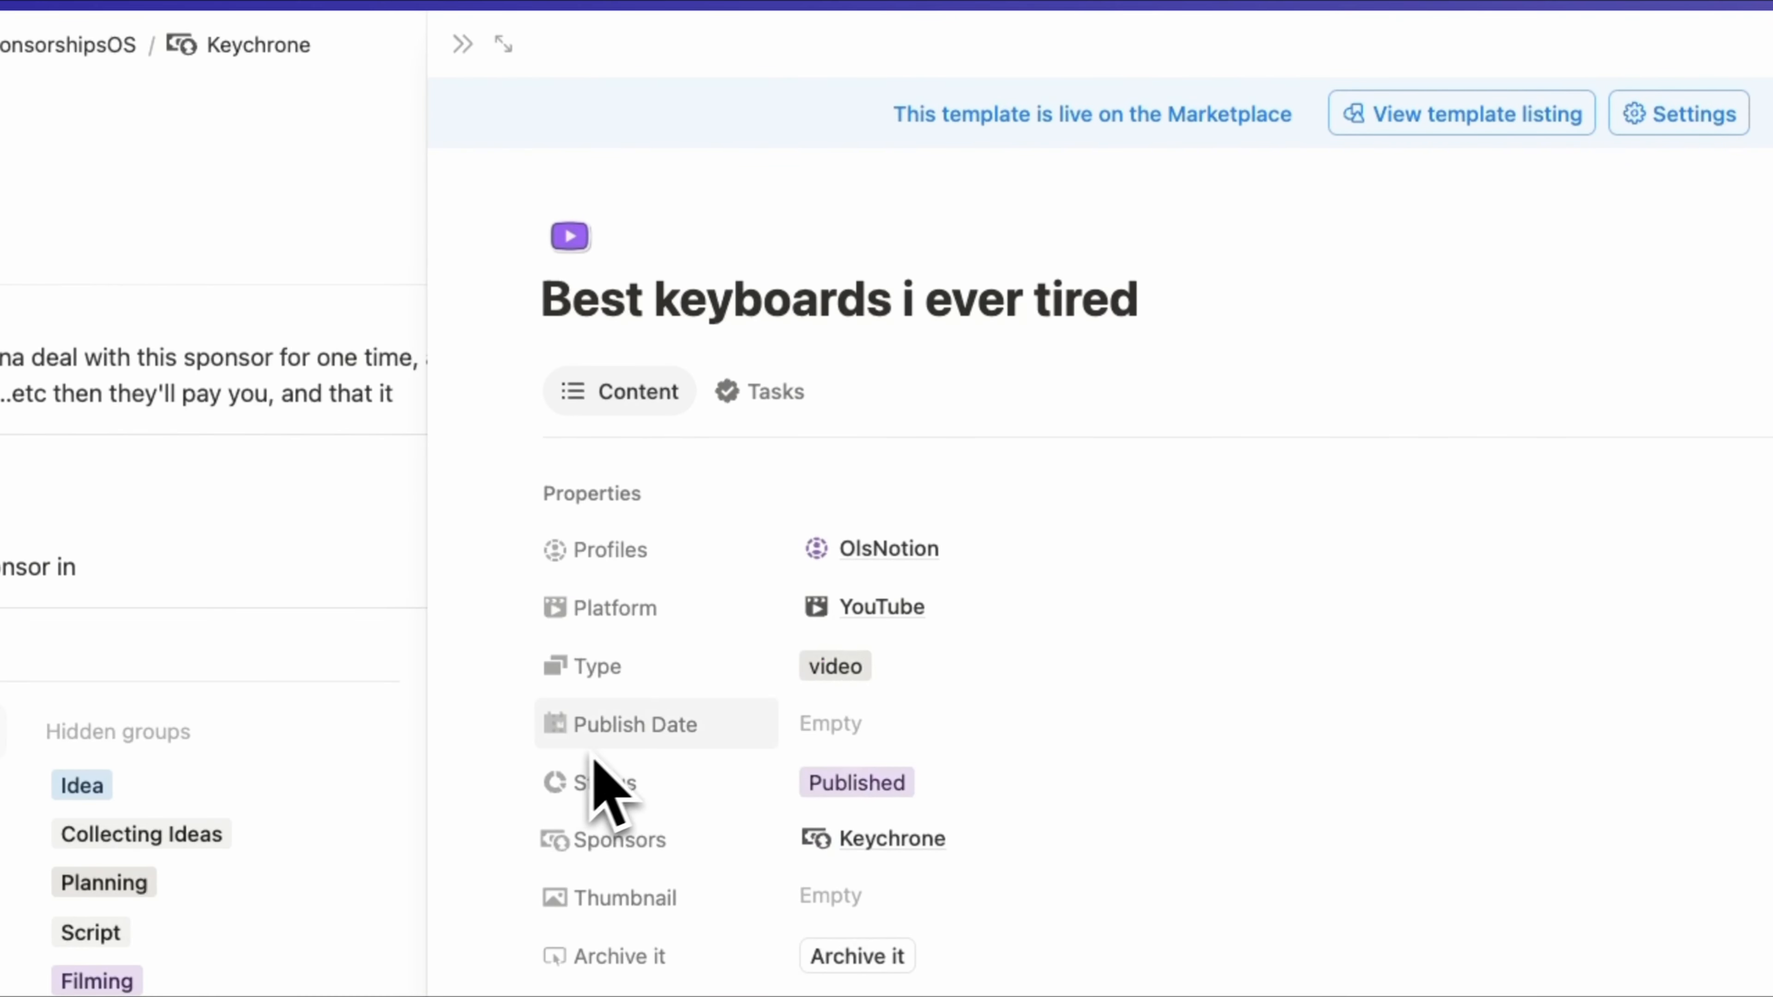
click(865, 724)
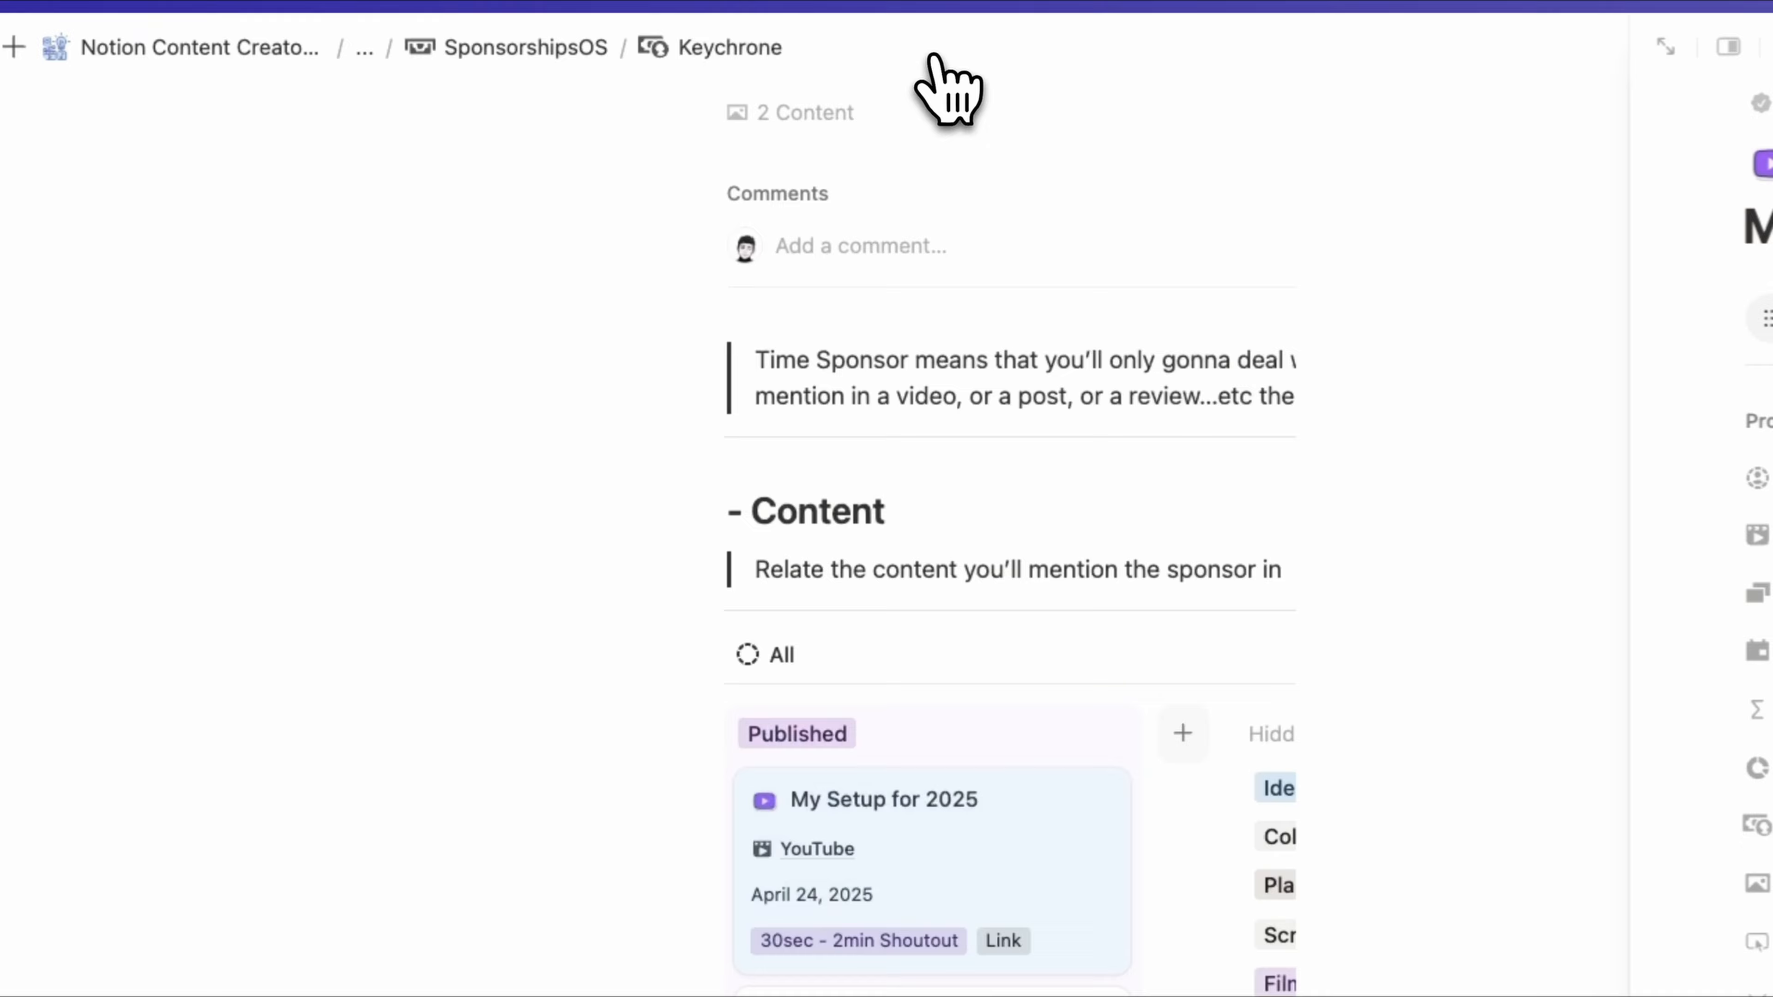
Go back through SponsorshipsOS to the Sponsorships & Affiliates page and show its sponsor and affiliate tables
click(548, 47)
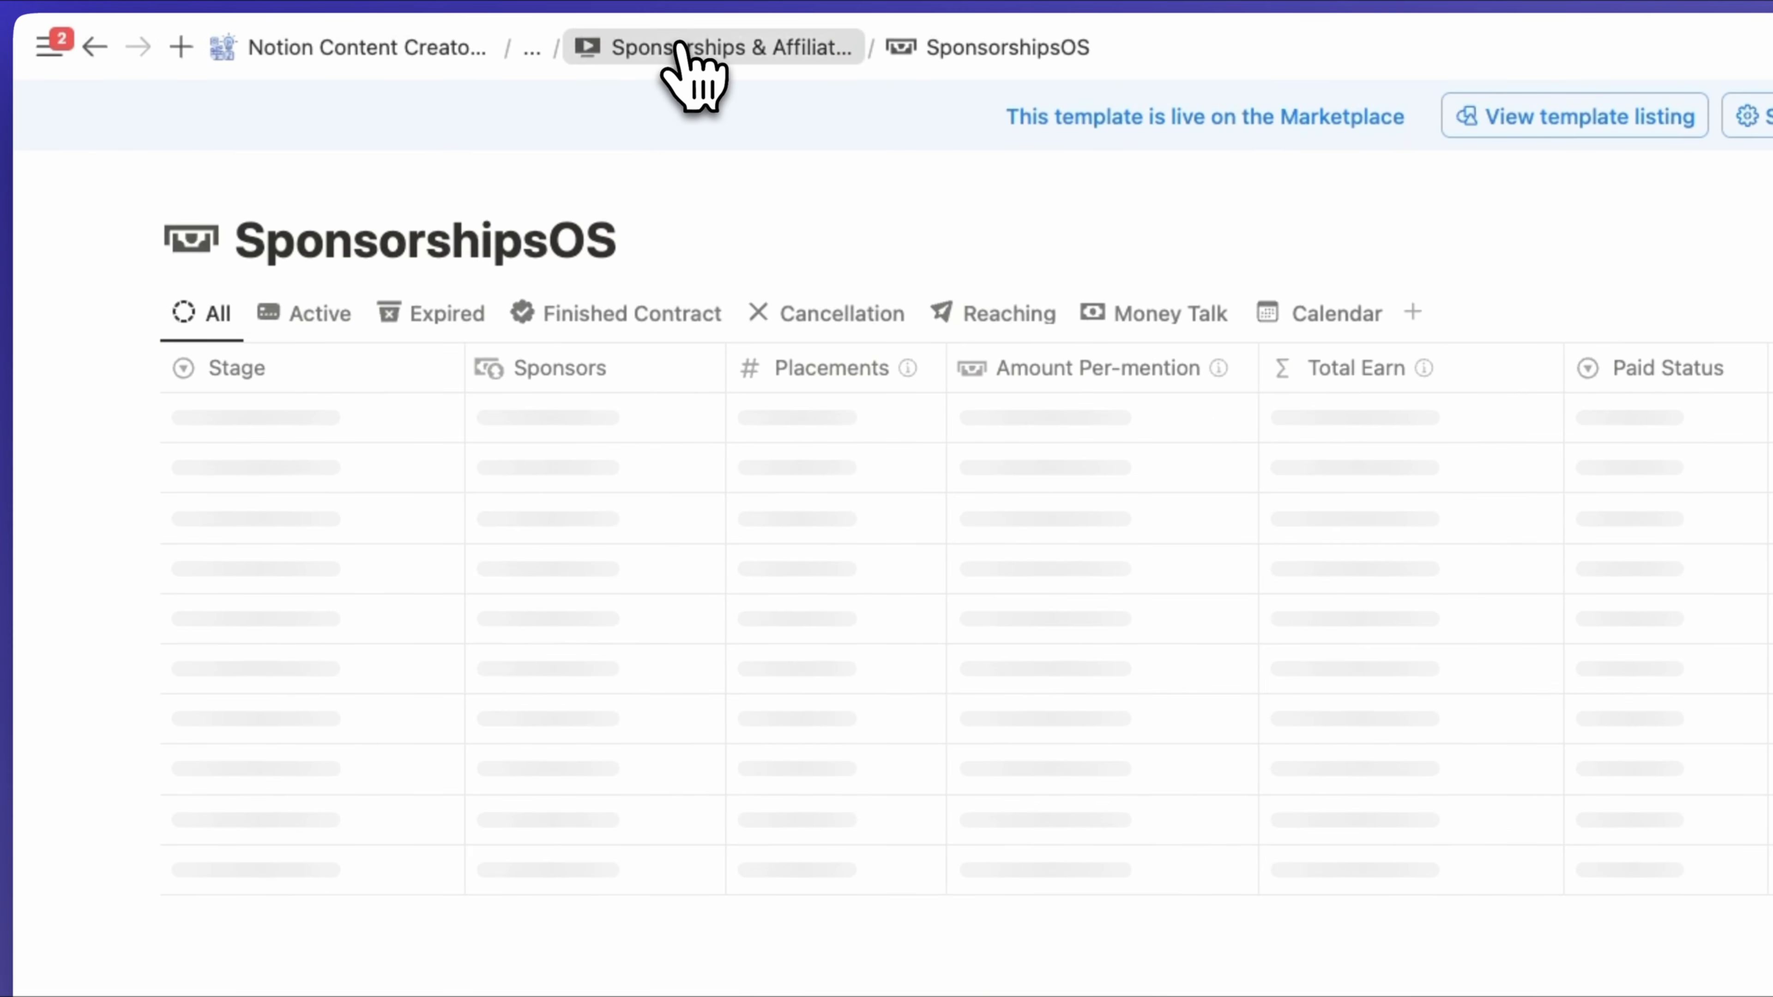
click(681, 48)
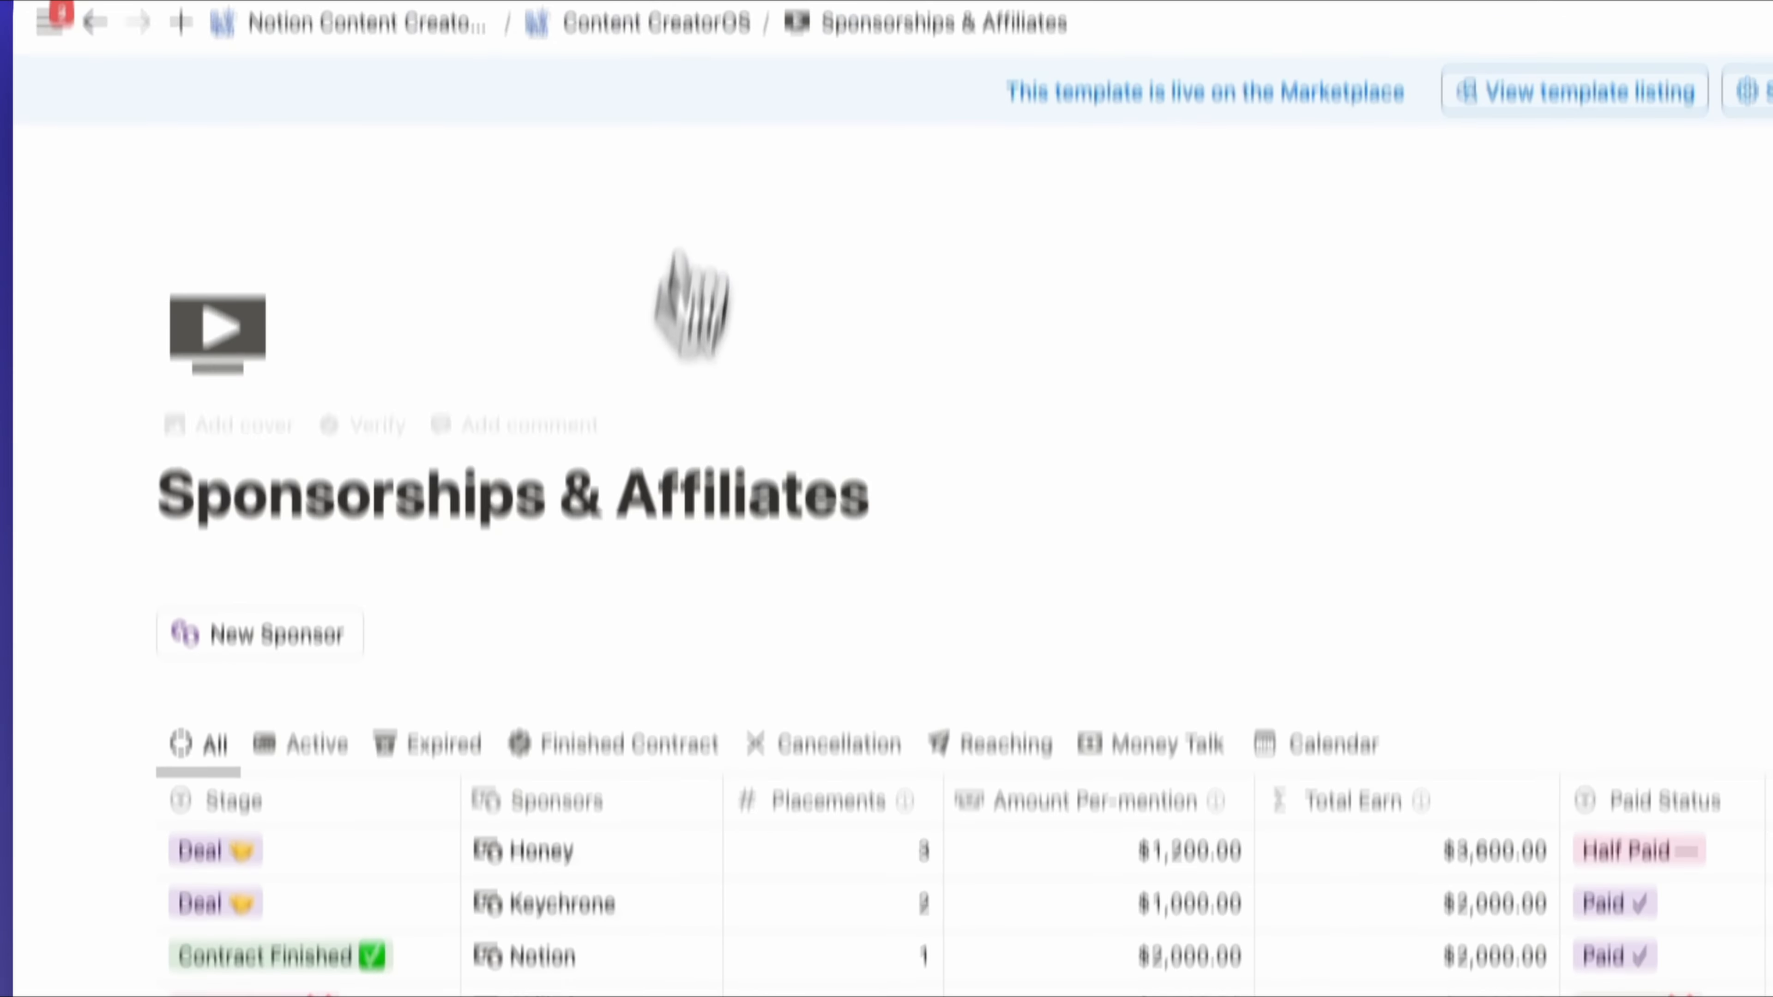
scroll(768, 398, down, 2)
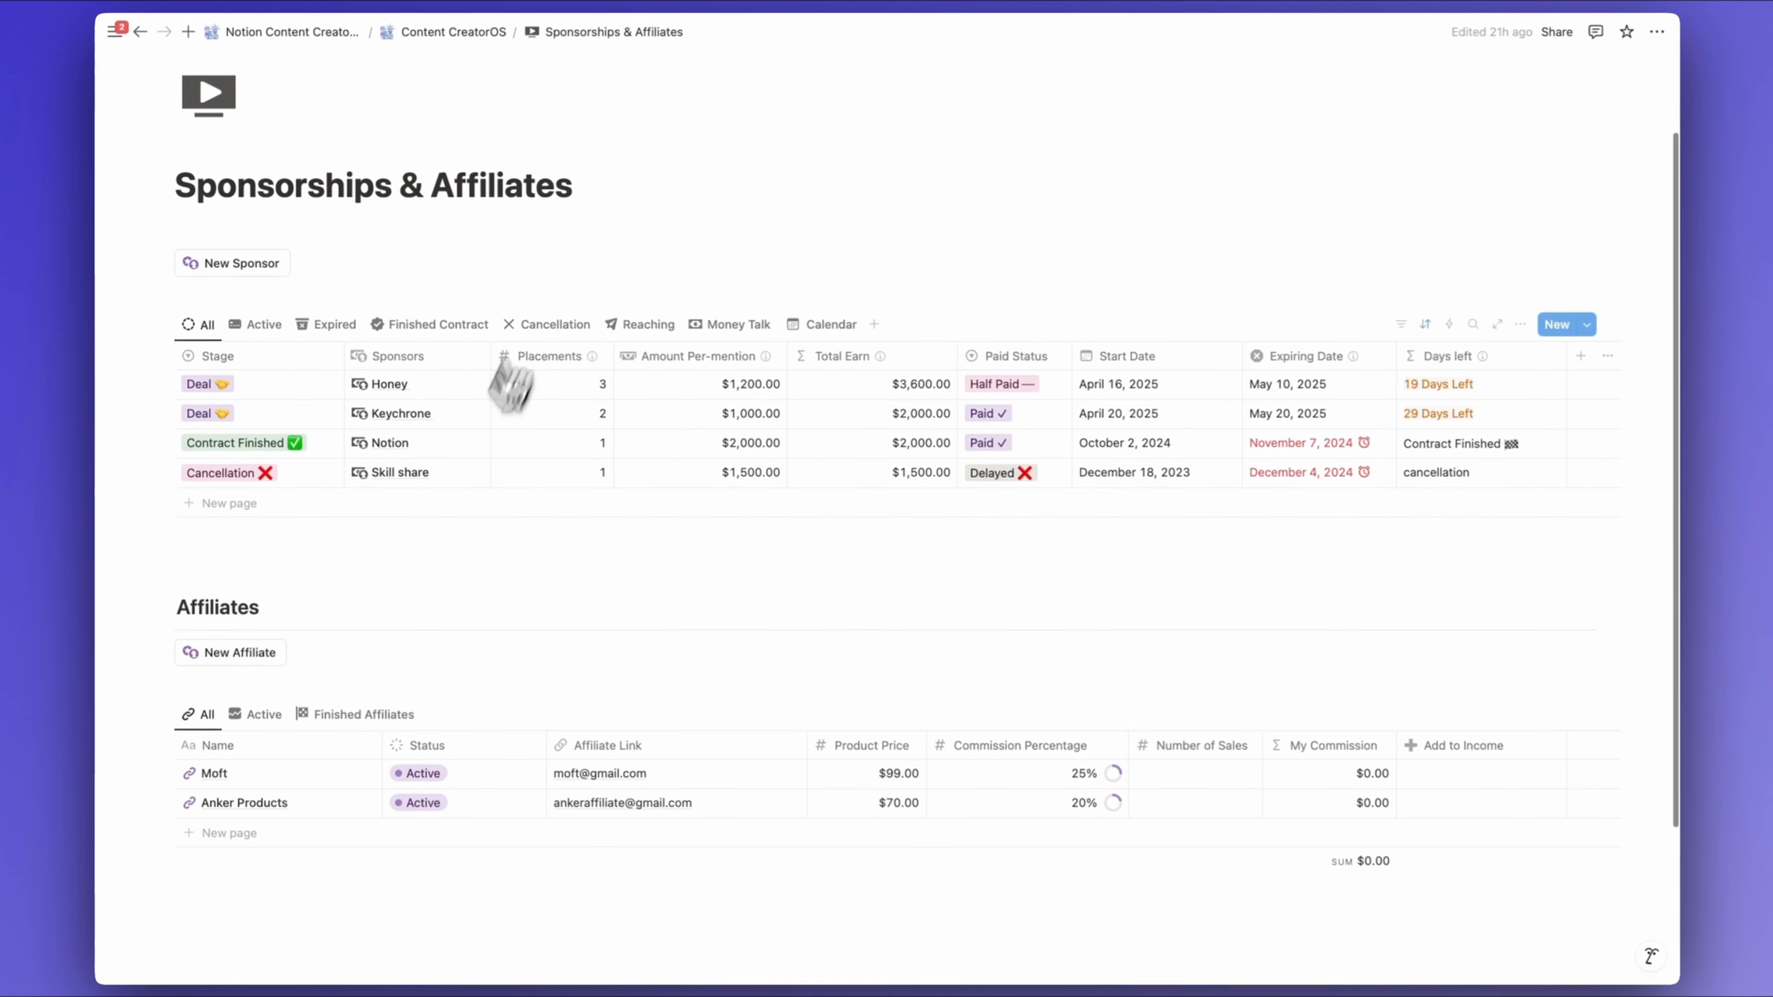
Return to the Content CreatorOS page and open the Weapons page to view its one-time purchases and software subscriptions tables
scroll(359, 584, down, 1)
click(297, 559)
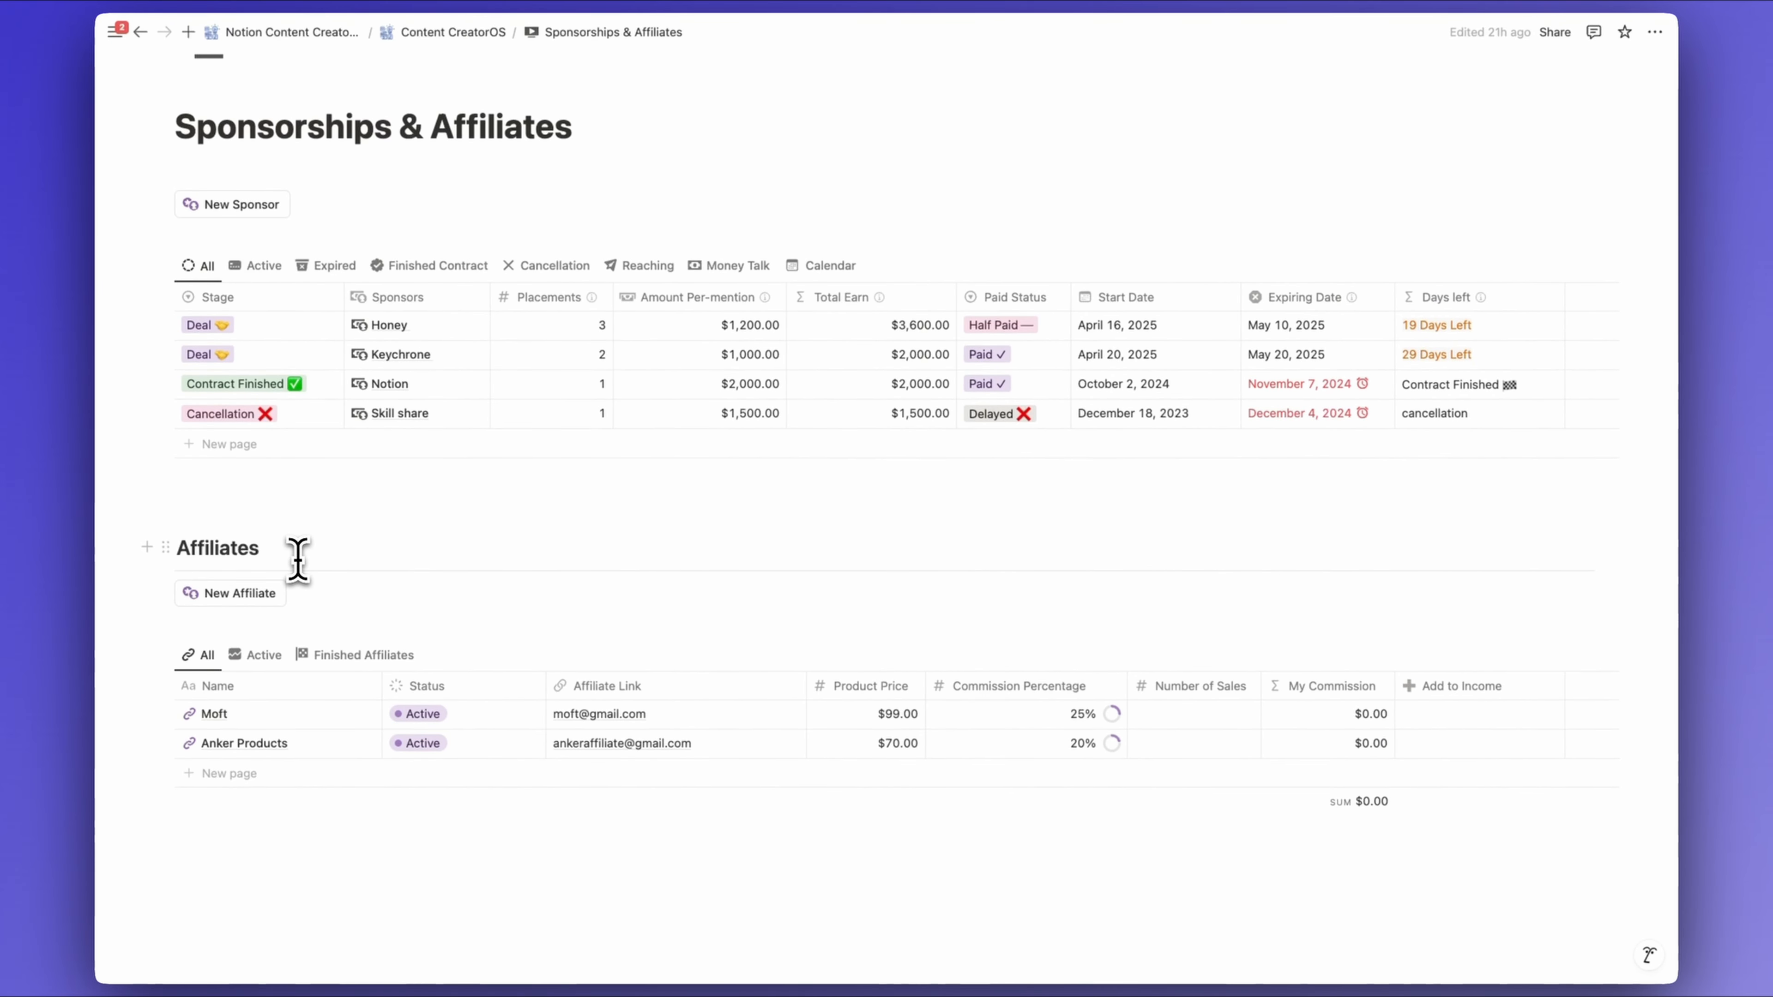
scroll(297, 559, up, 3)
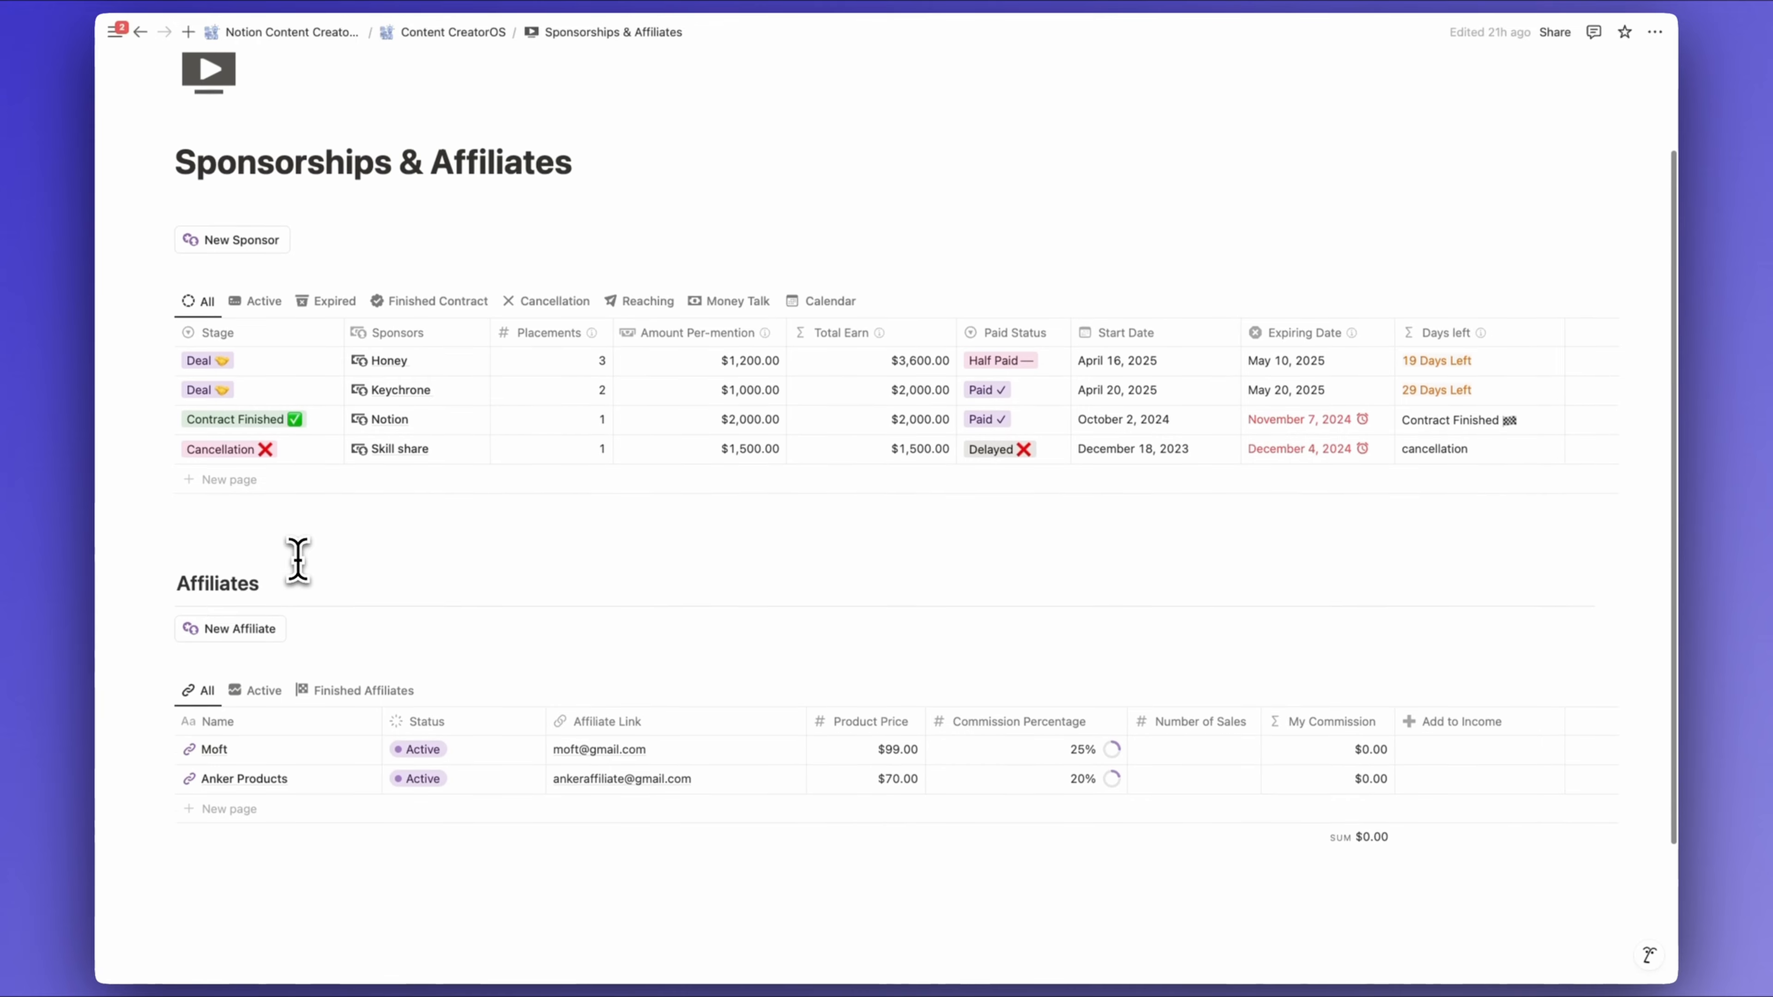
click(454, 33)
click(352, 422)
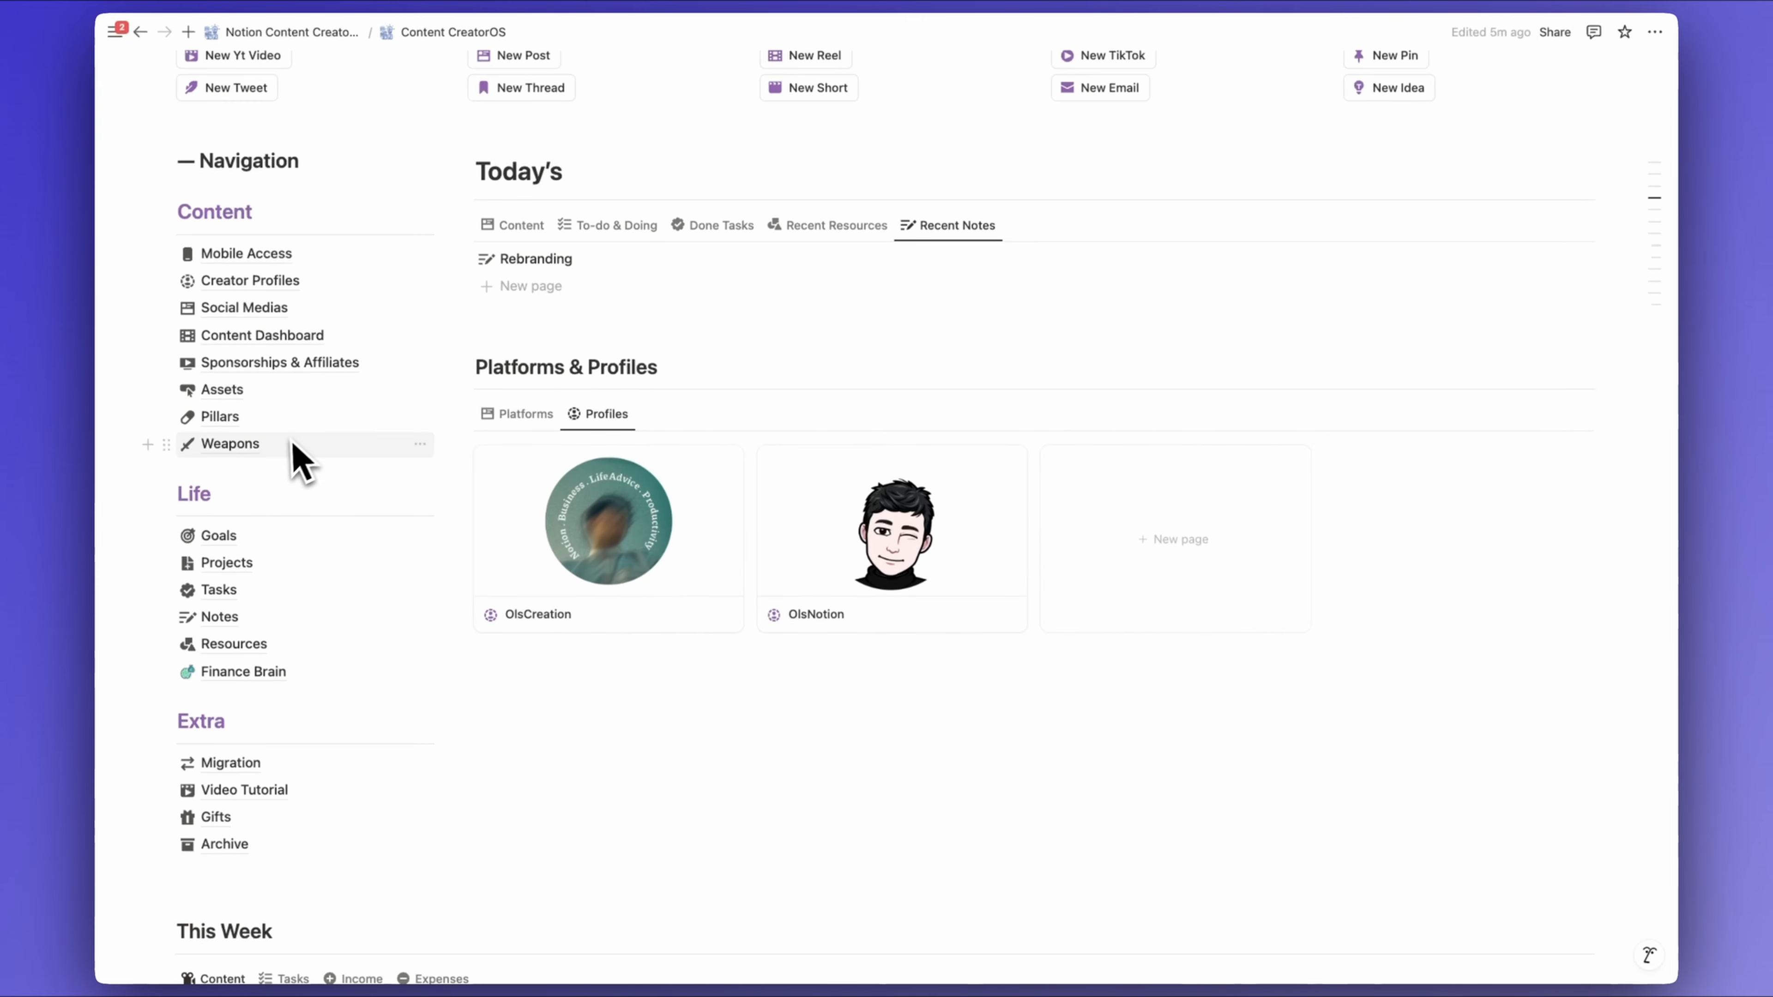
mouse_move(292, 448)
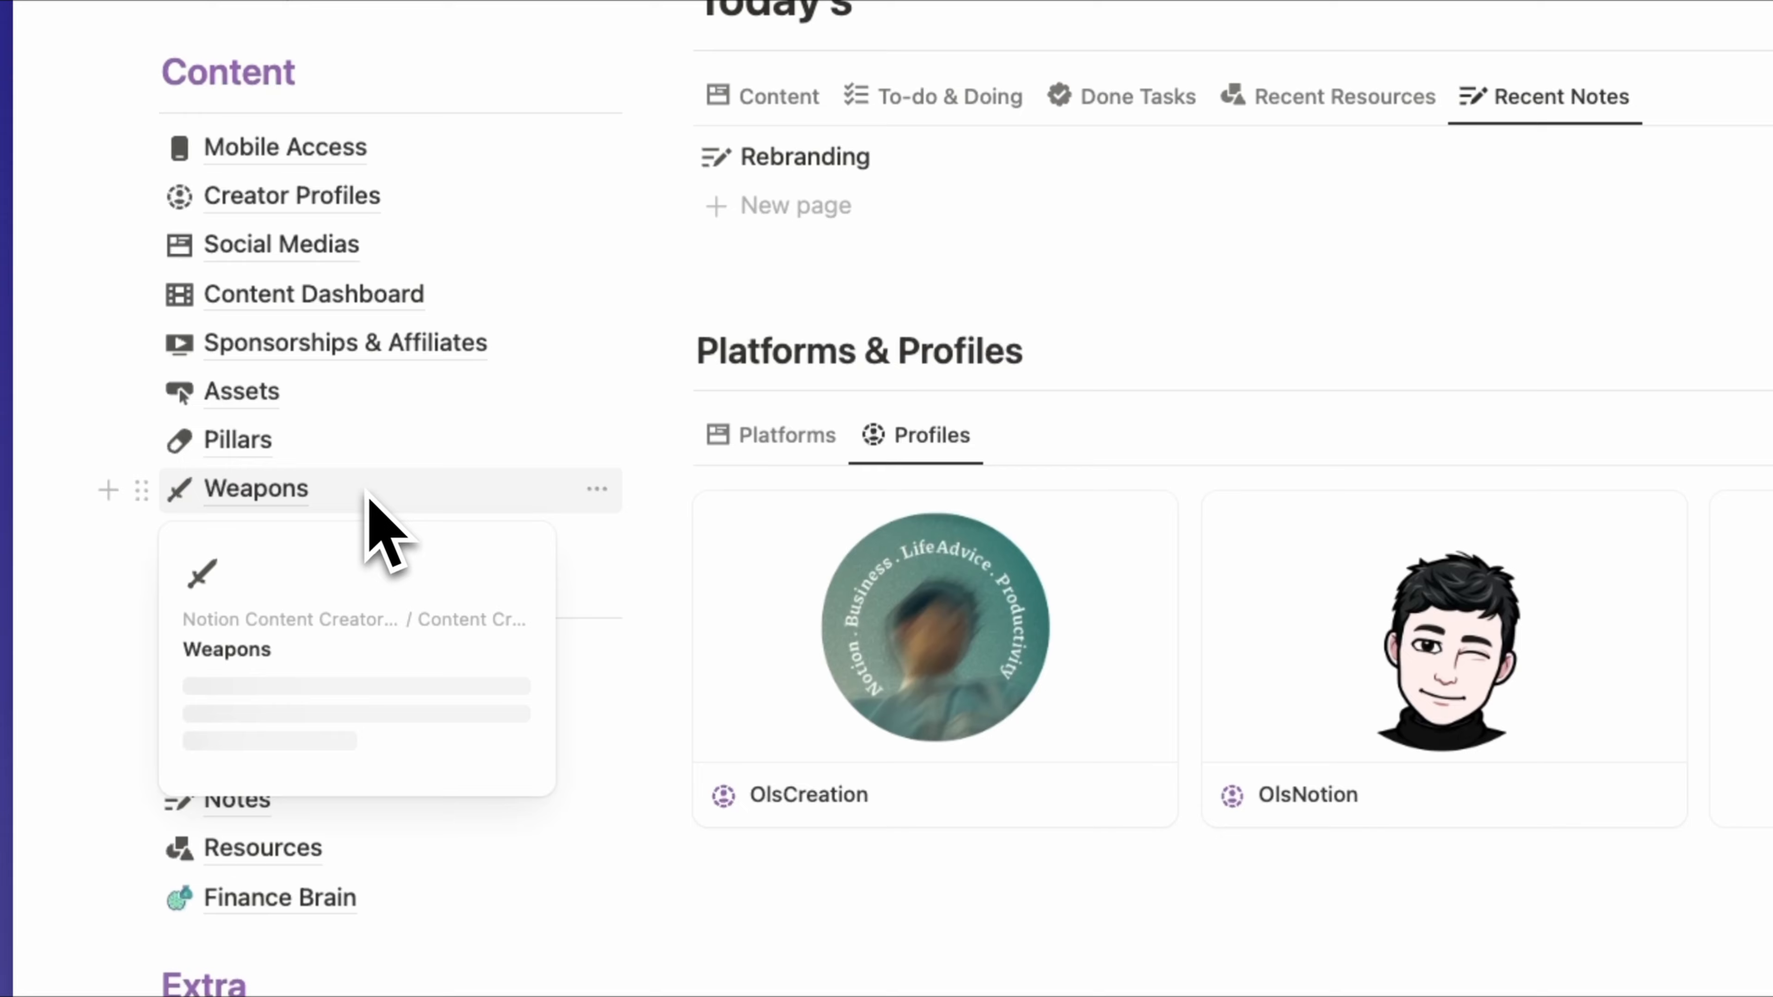
click(367, 493)
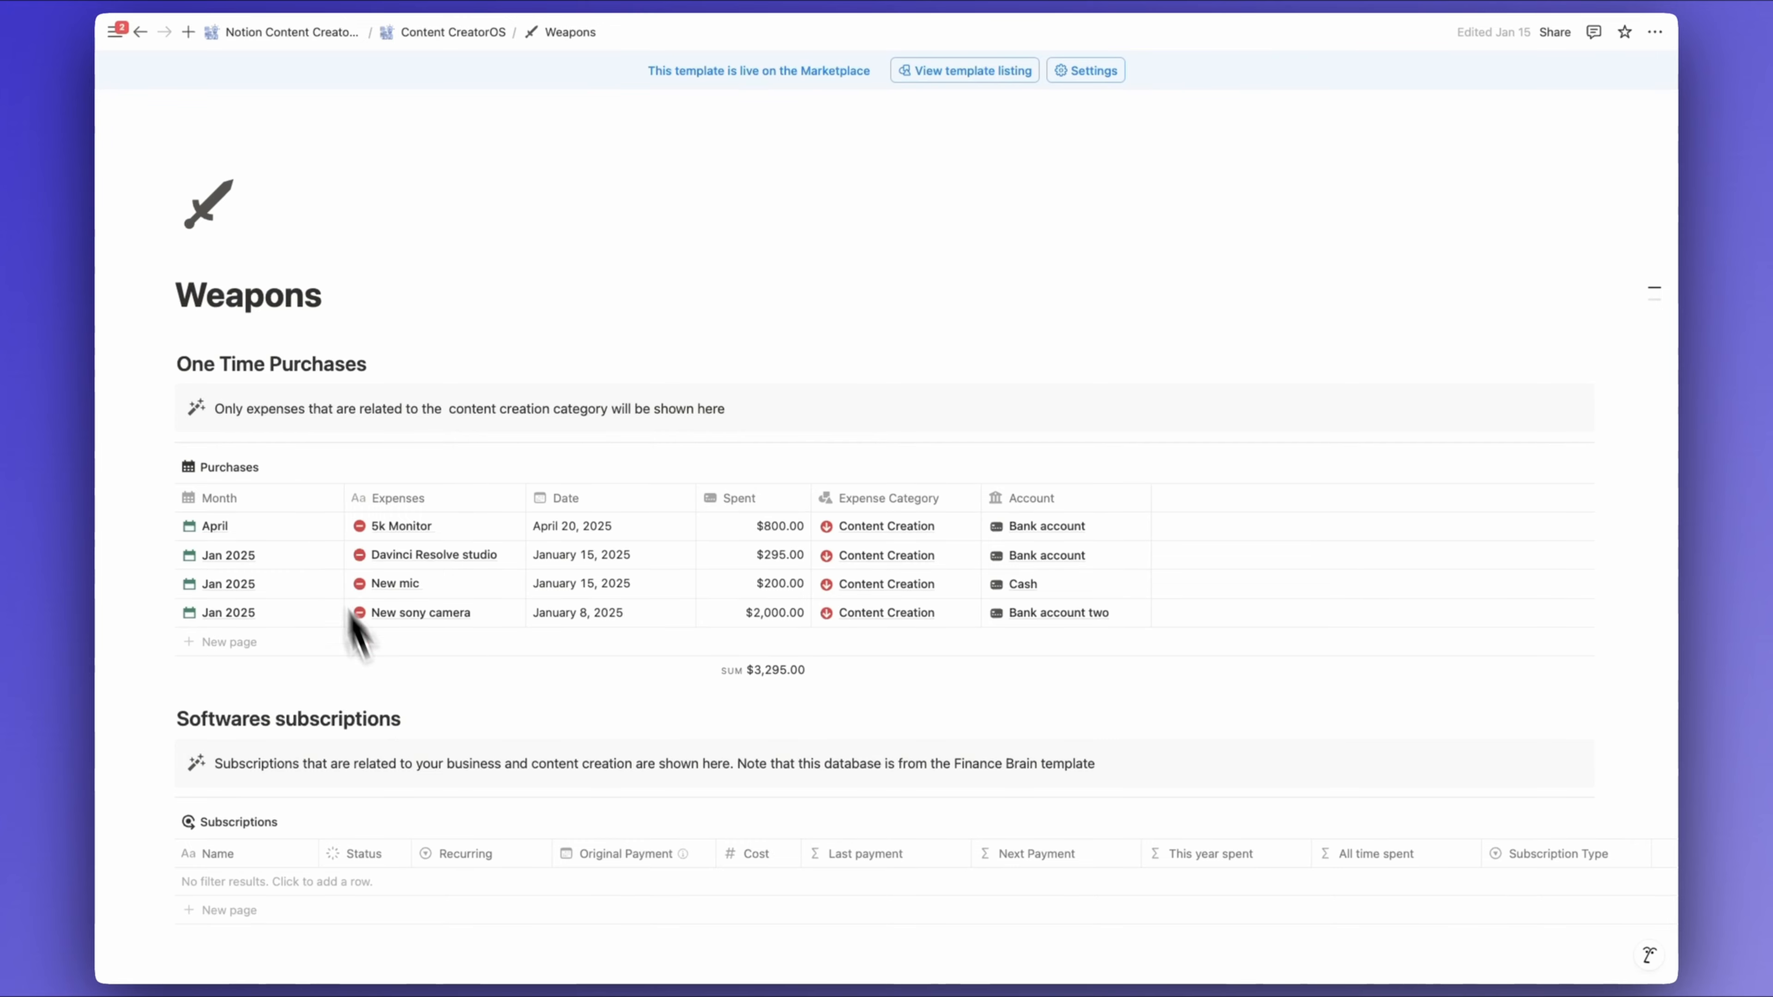
scroll(349, 663, down, 5)
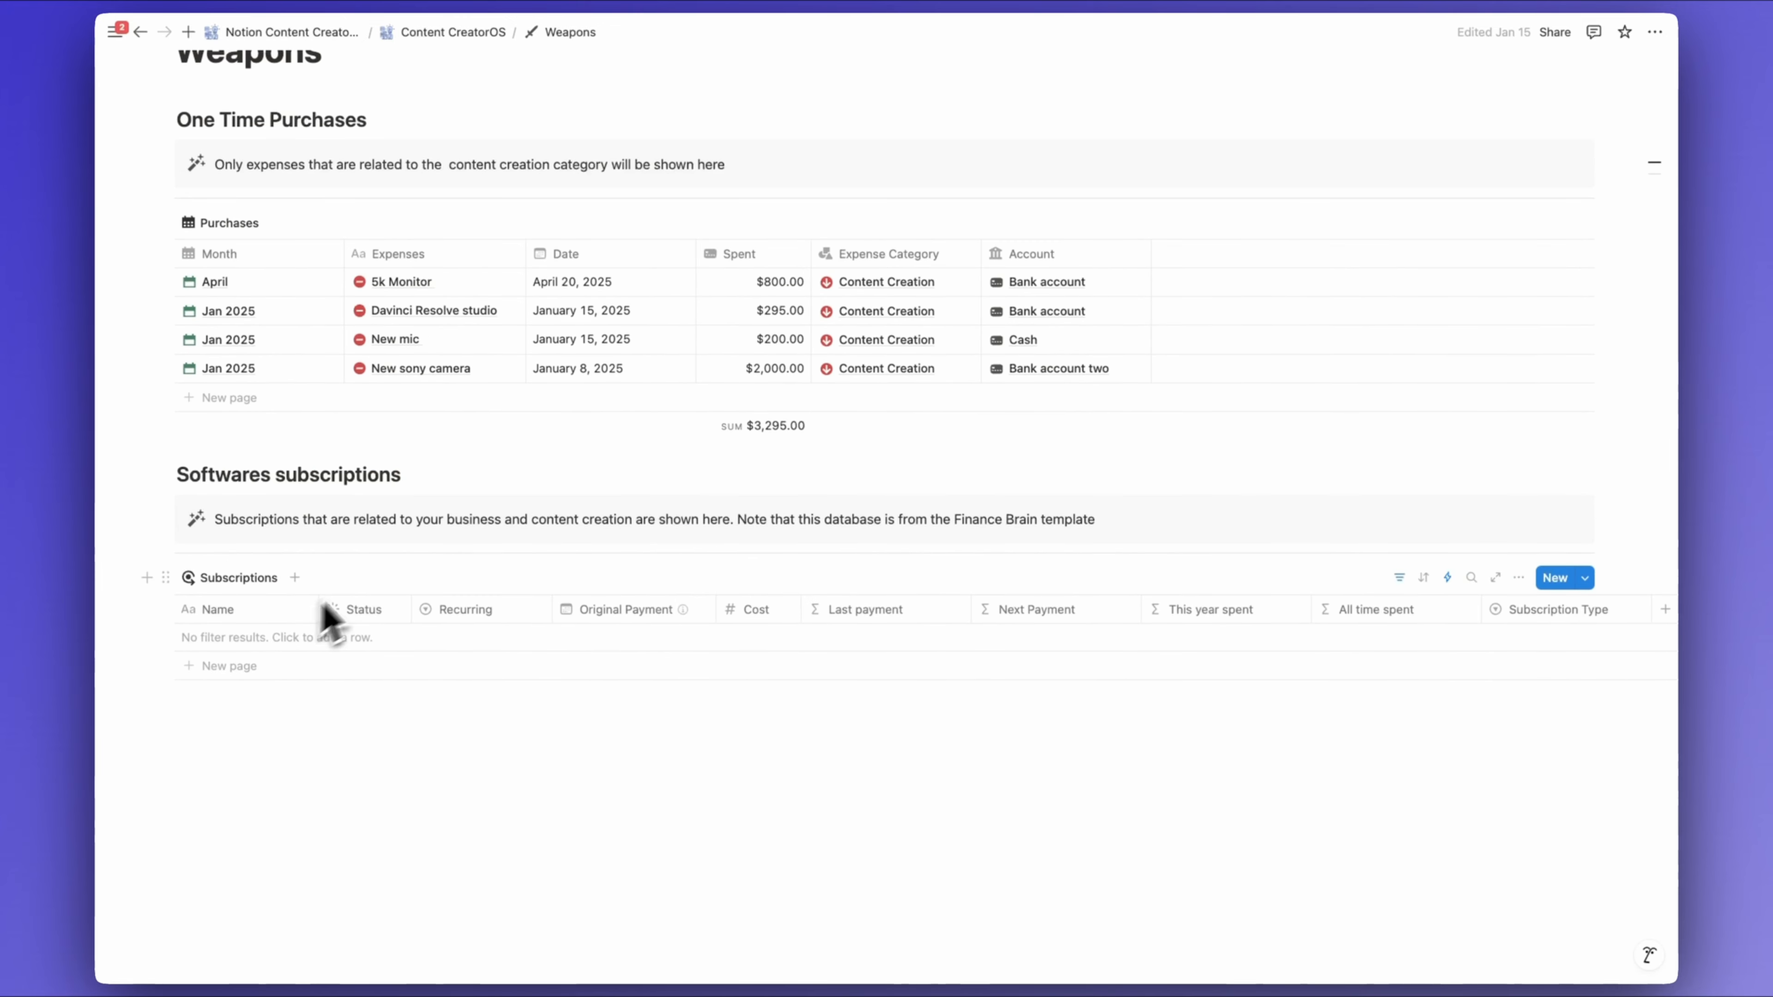
scroll(440, 545, up, 2)
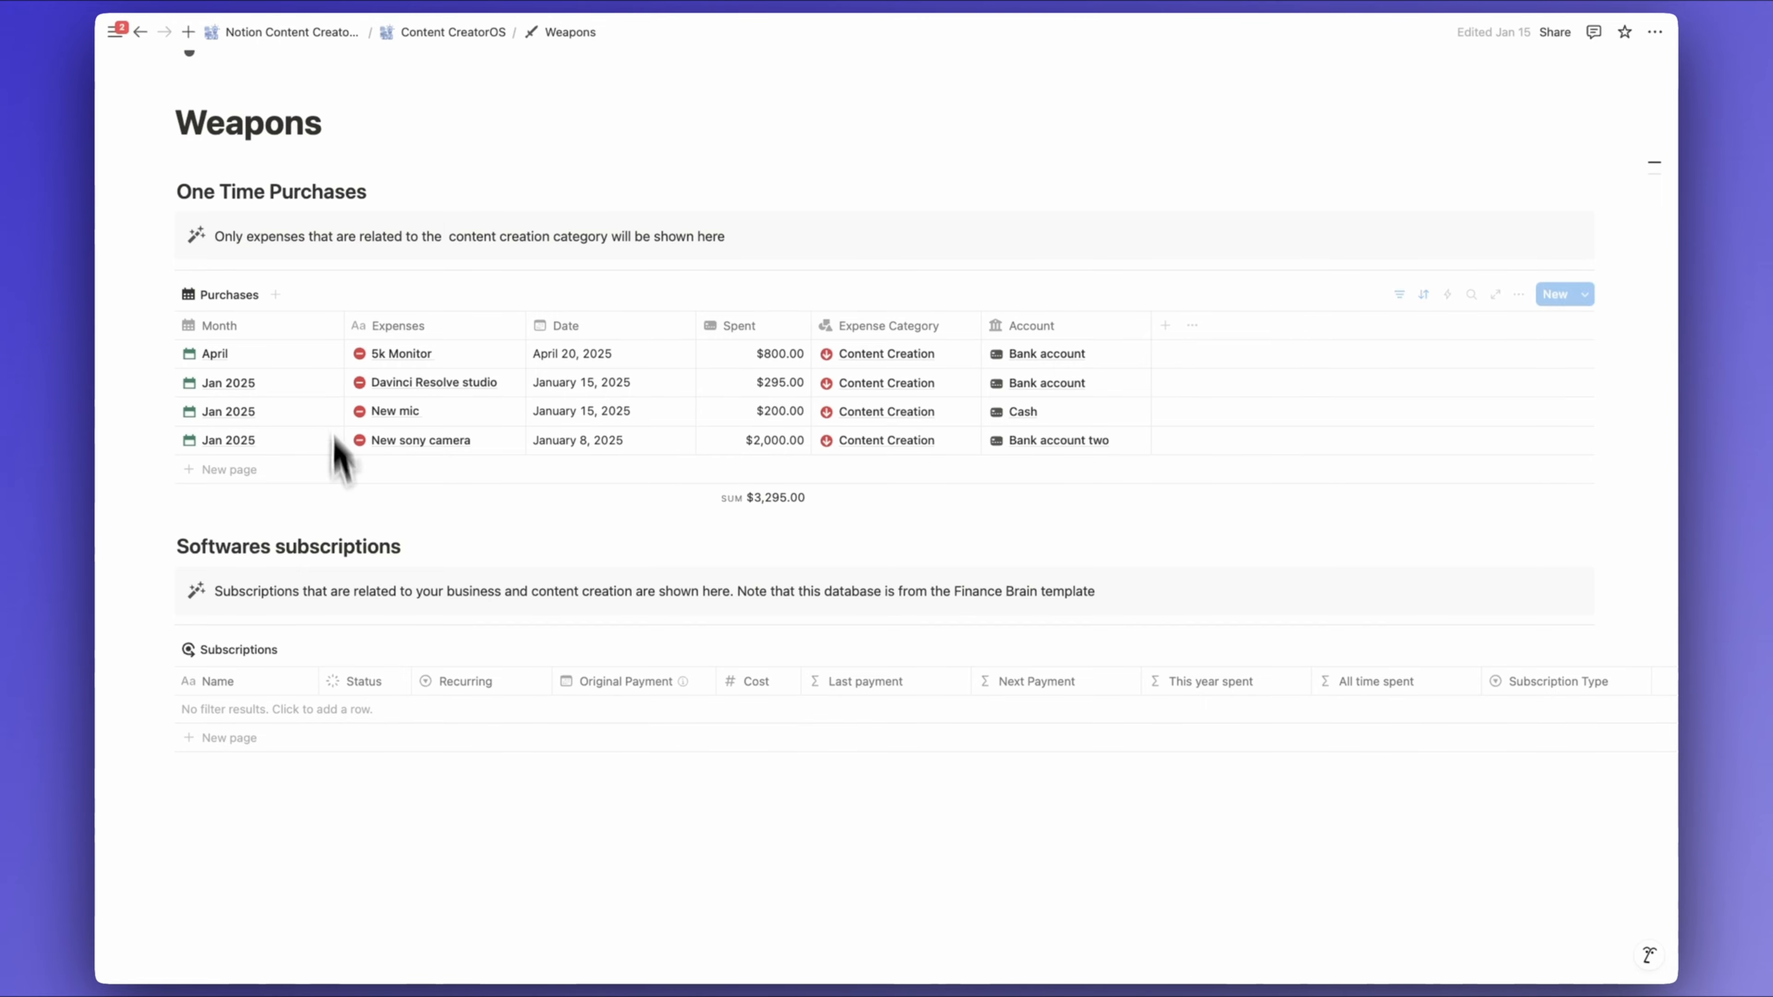
Add a software subscription named "Framer" and place the Status column before the Name column in the Subscriptions table
click(290, 711)
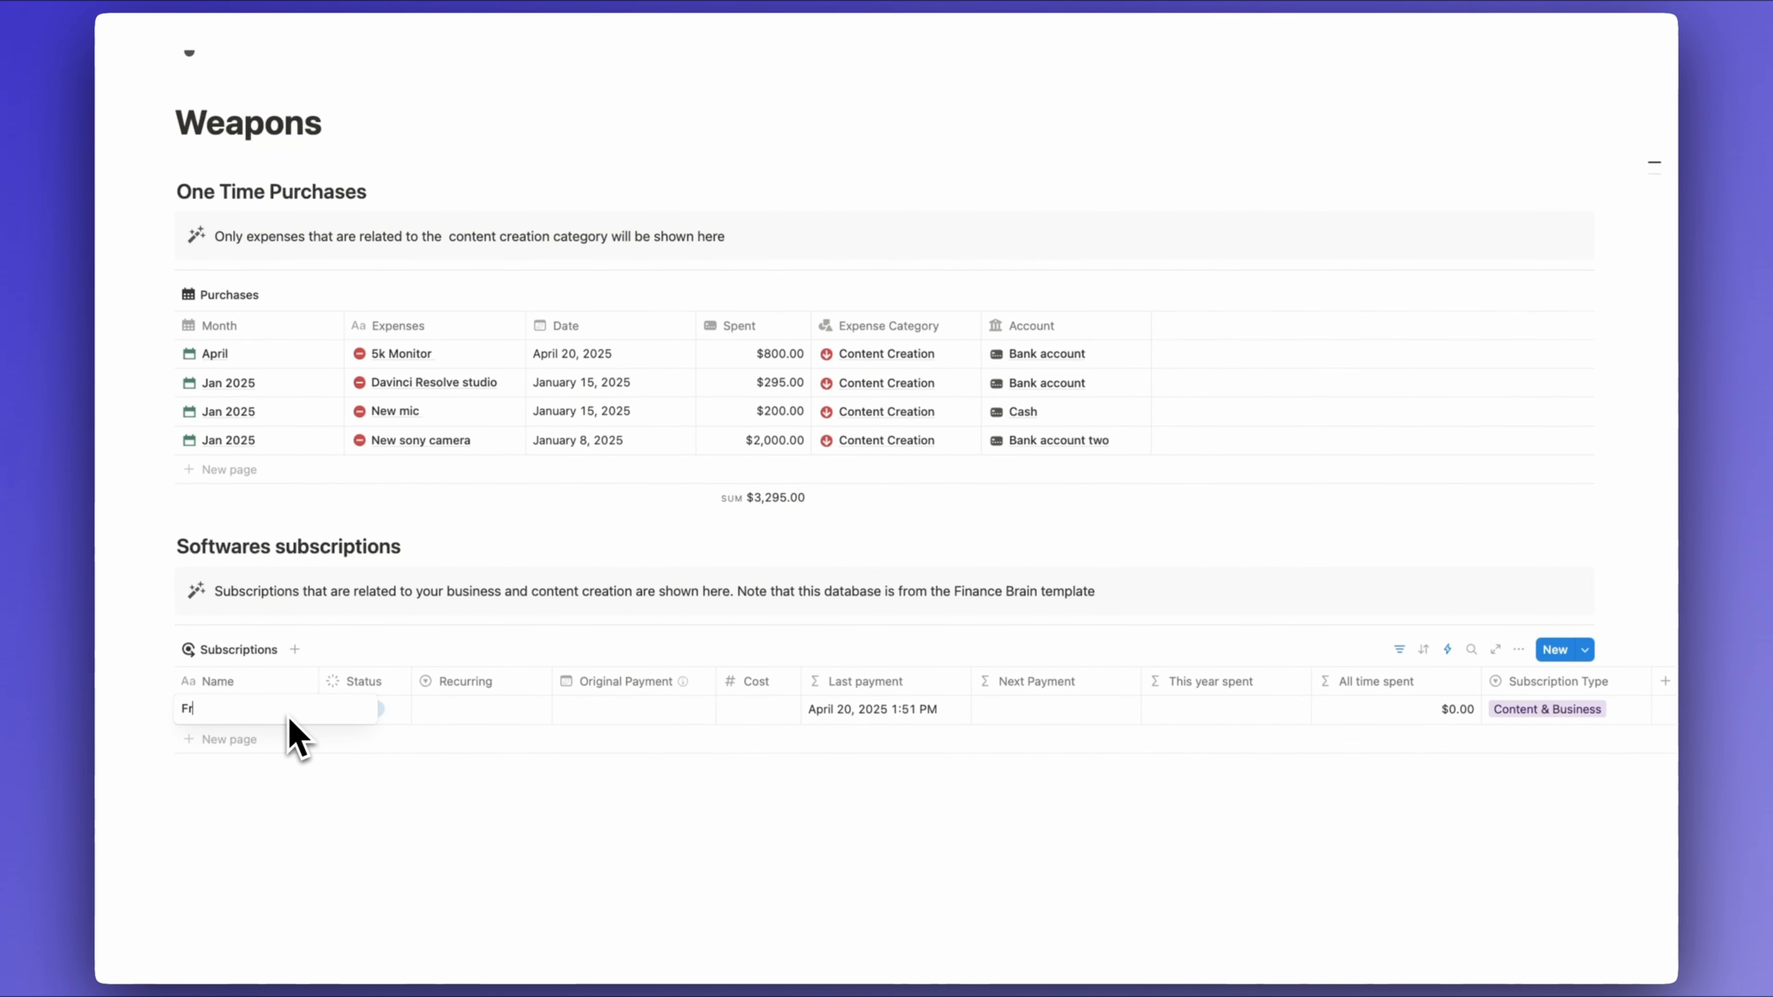
click(512, 749)
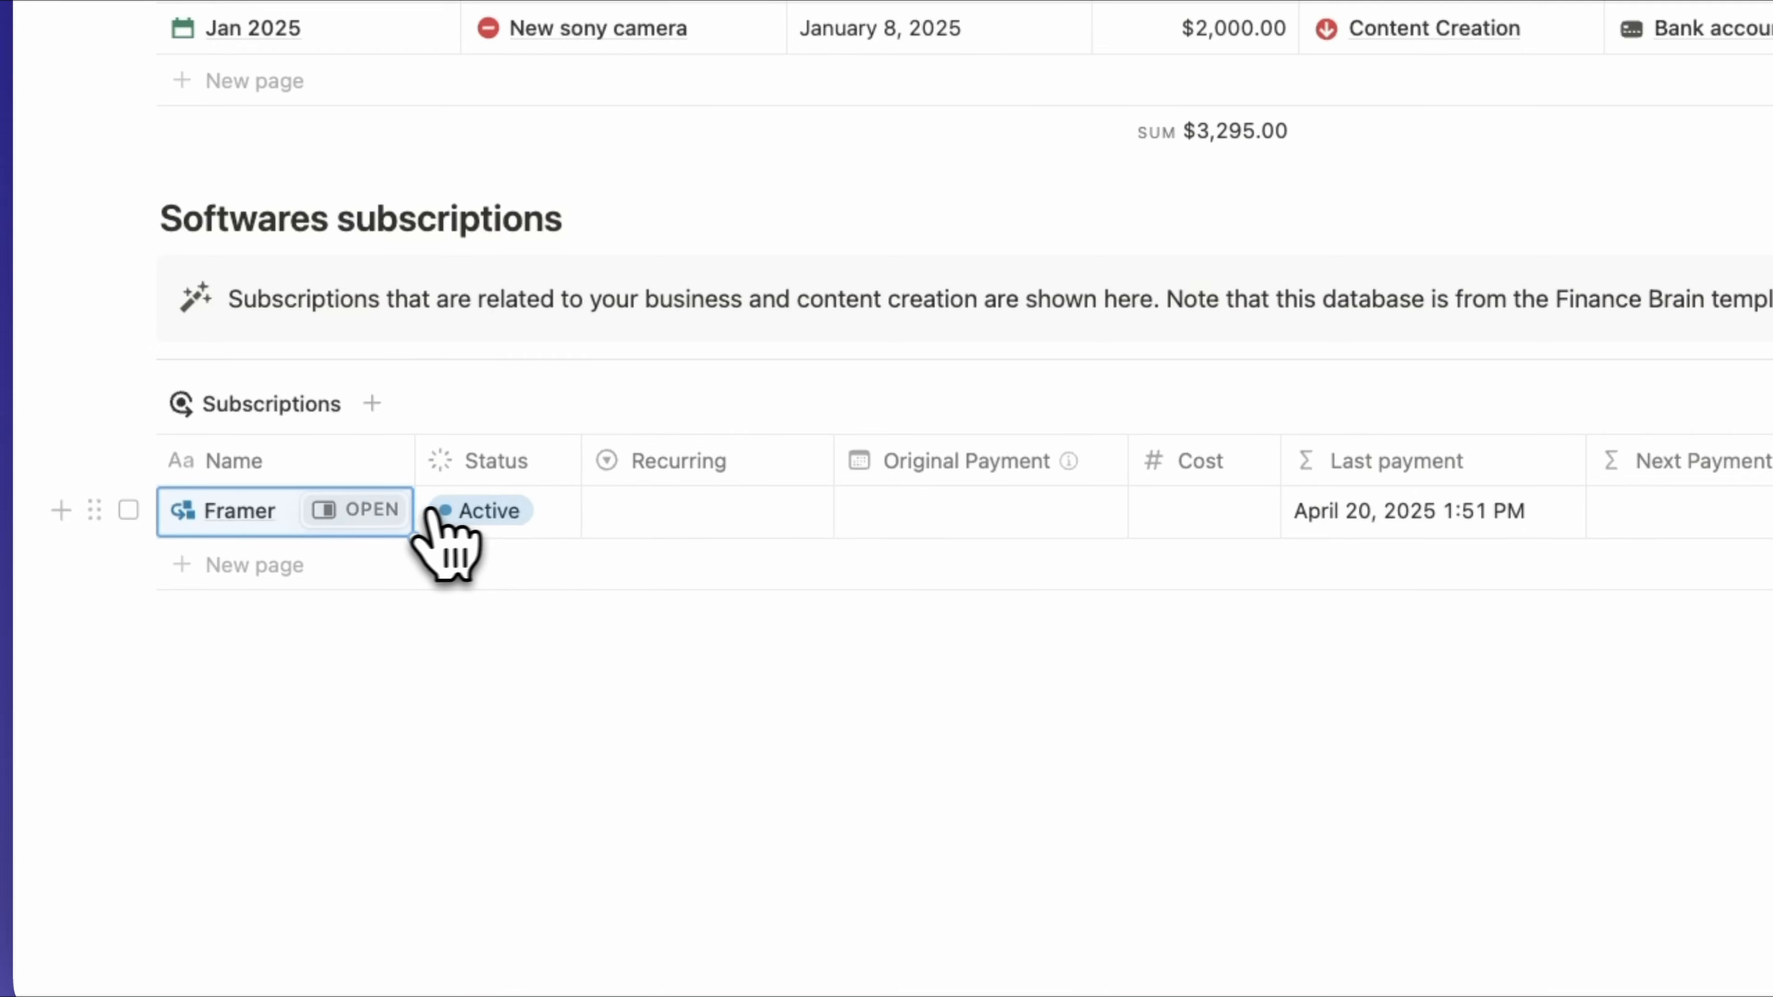
drag(230, 454, 279, 489)
Set the Framer subscription's Recurring value to Monthly and its Original Payment date to October 17, 2024
click(684, 531)
click(716, 611)
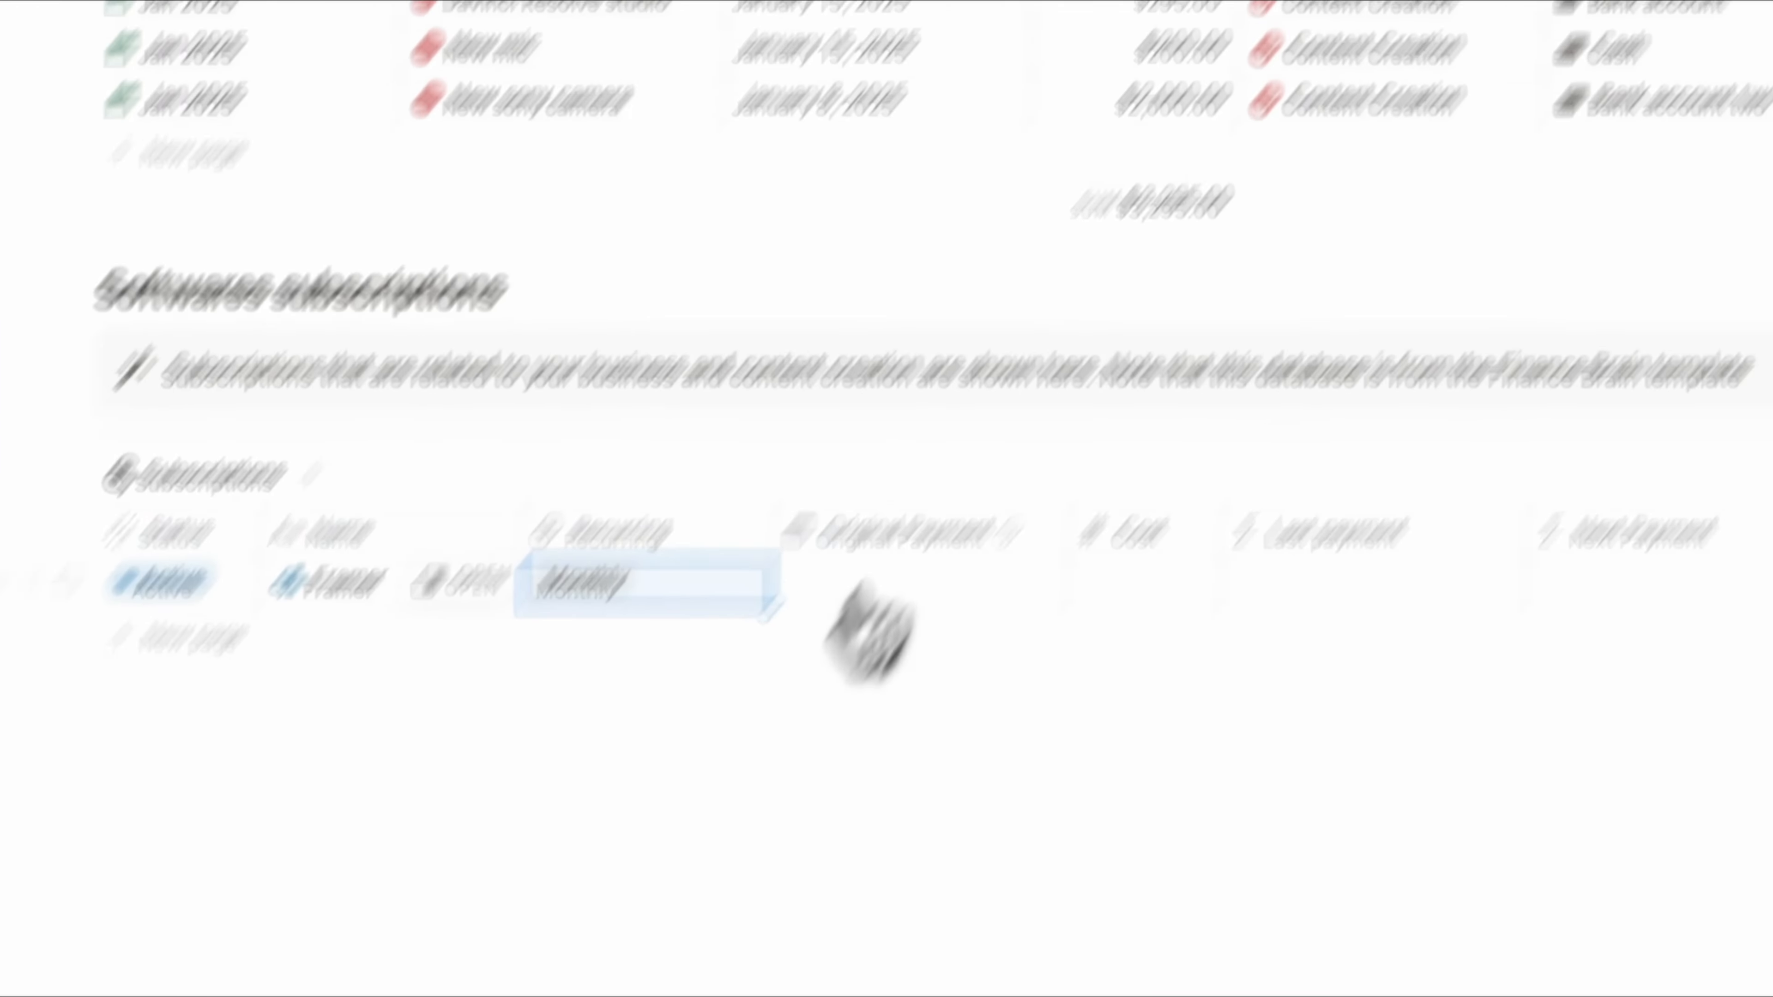
click(968, 511)
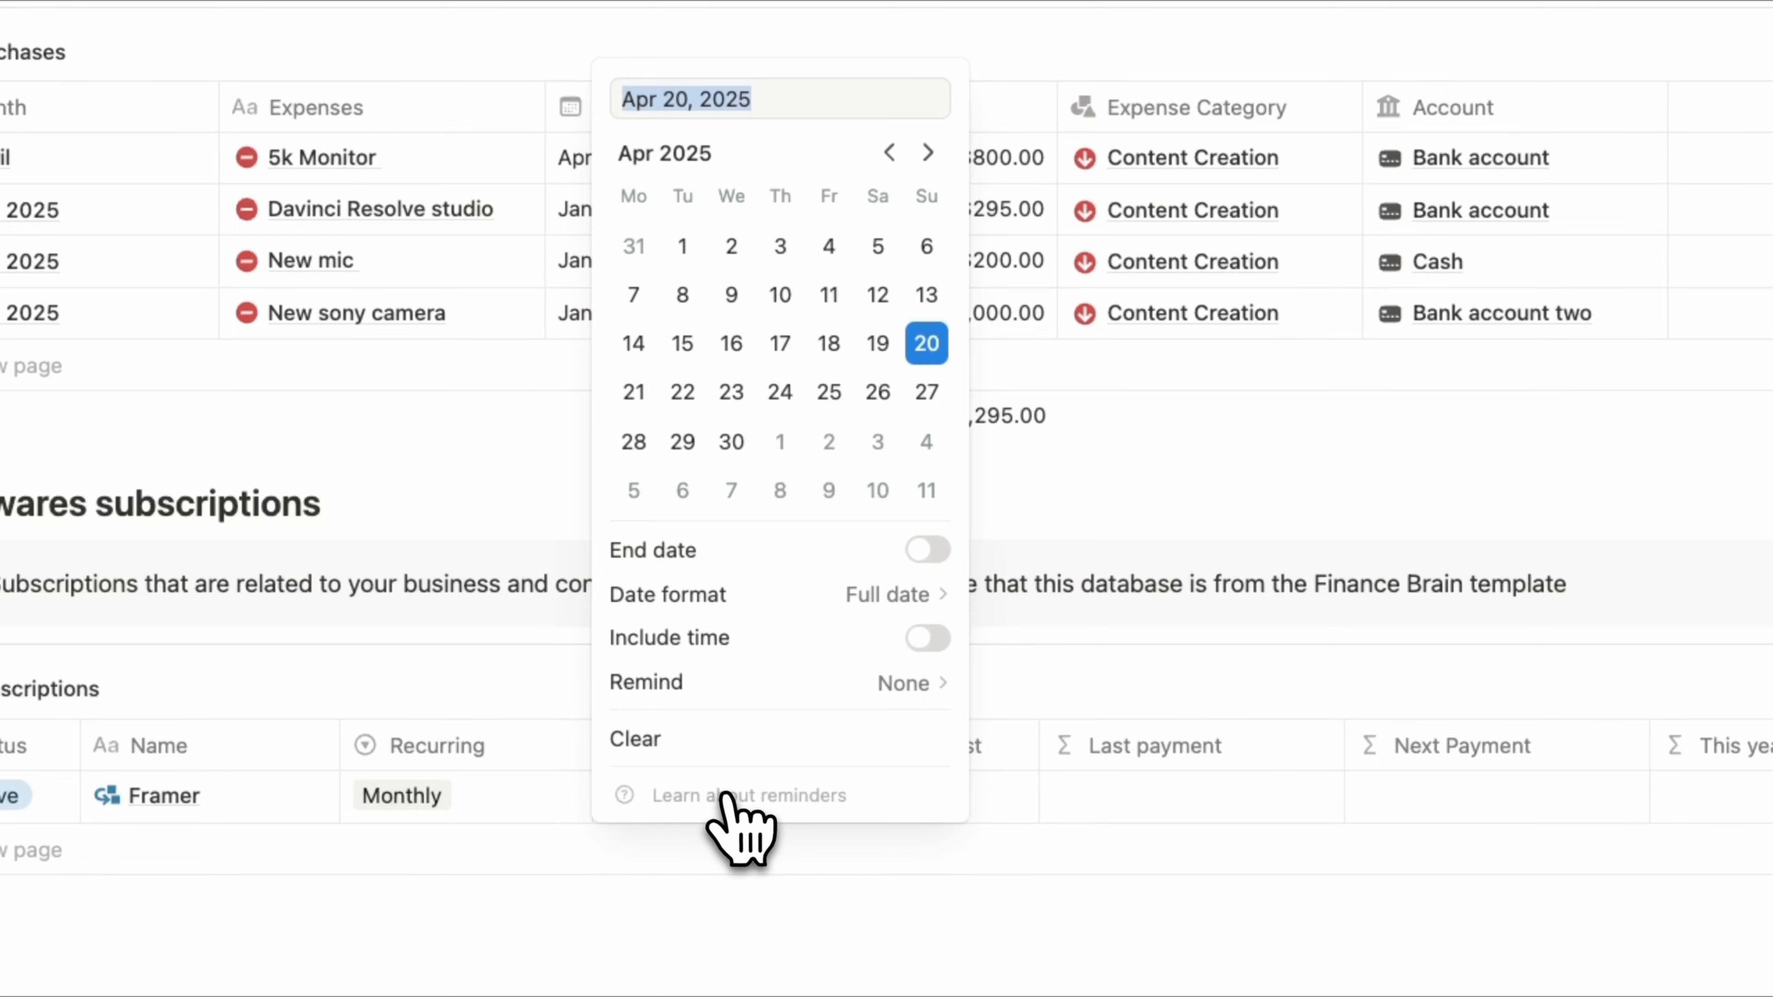
click(888, 152)
click(888, 152)
click(889, 153)
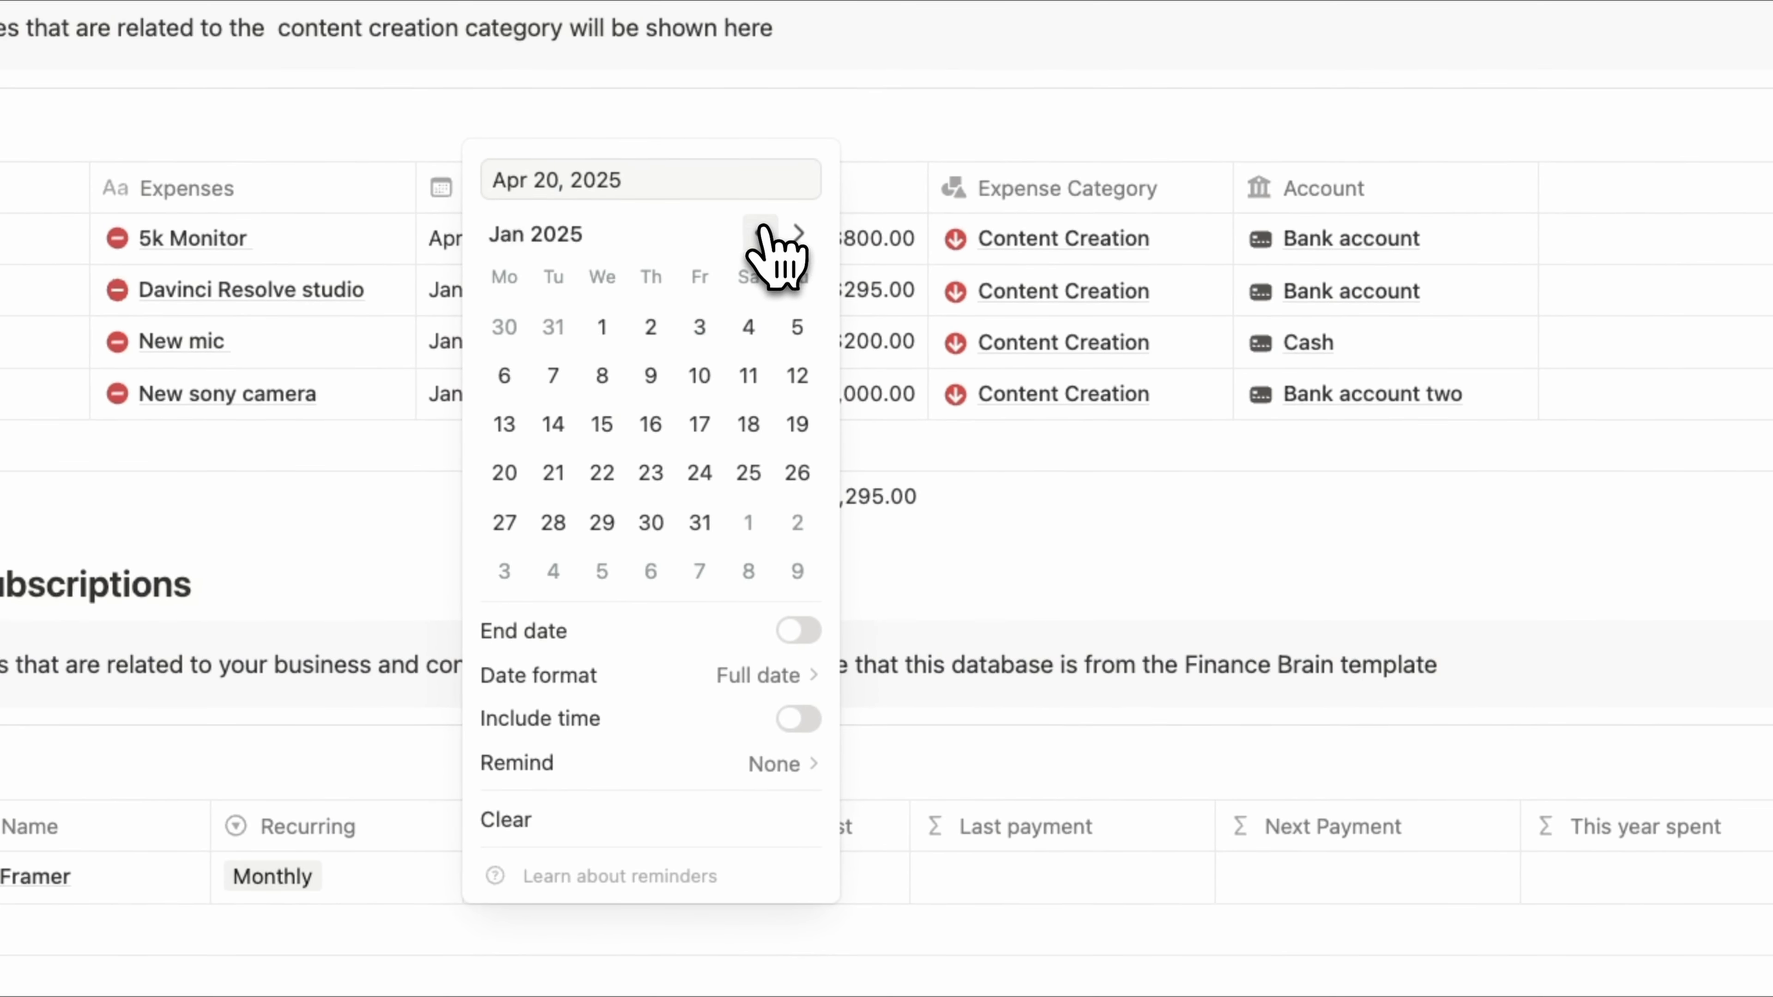
click(762, 234)
click(763, 233)
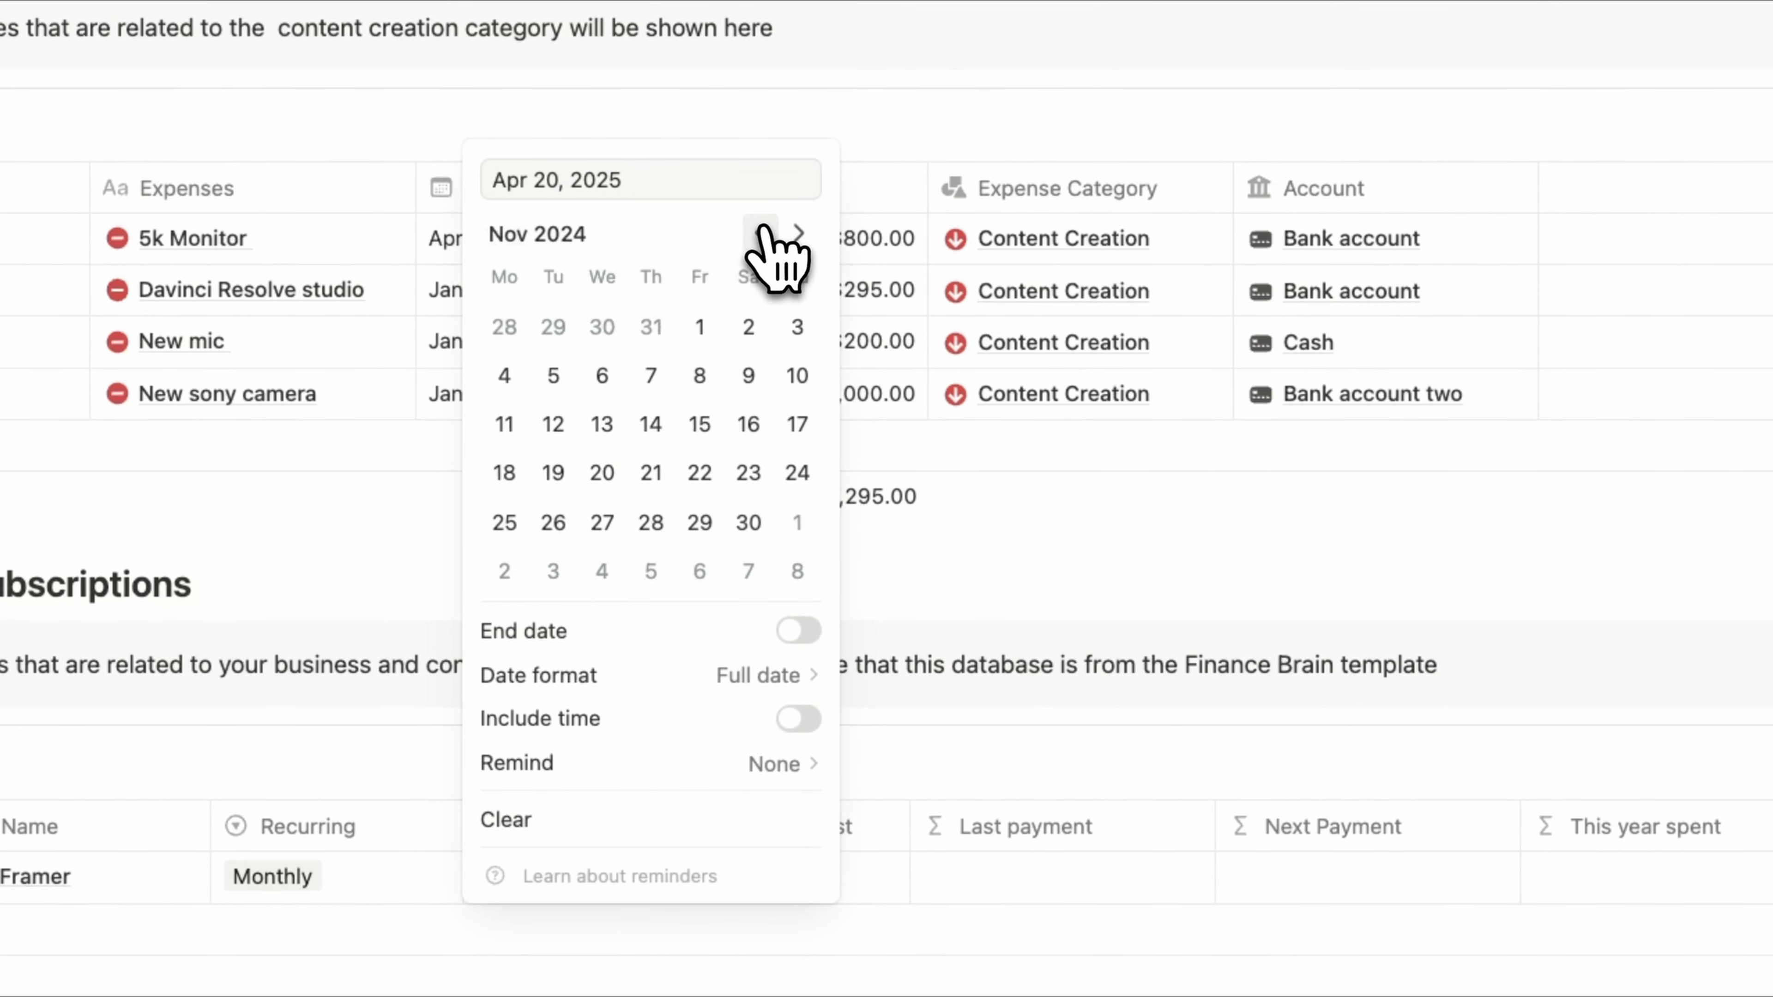
click(763, 234)
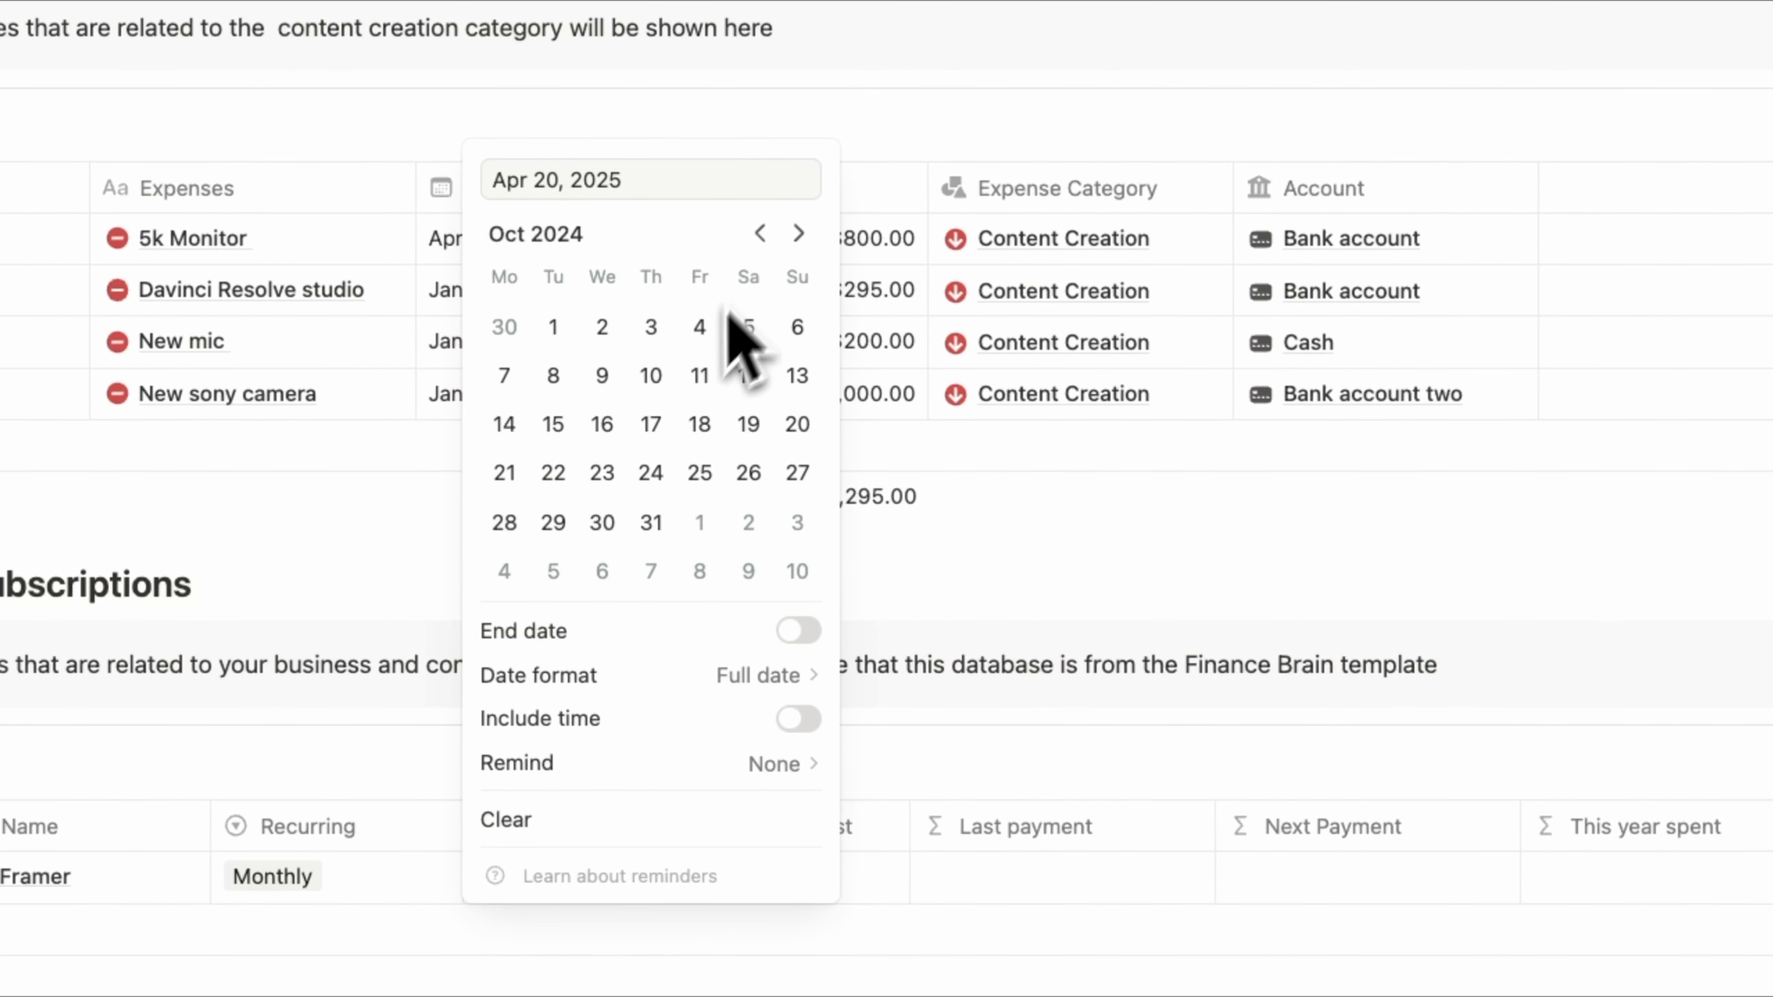
click(650, 423)
click(1064, 782)
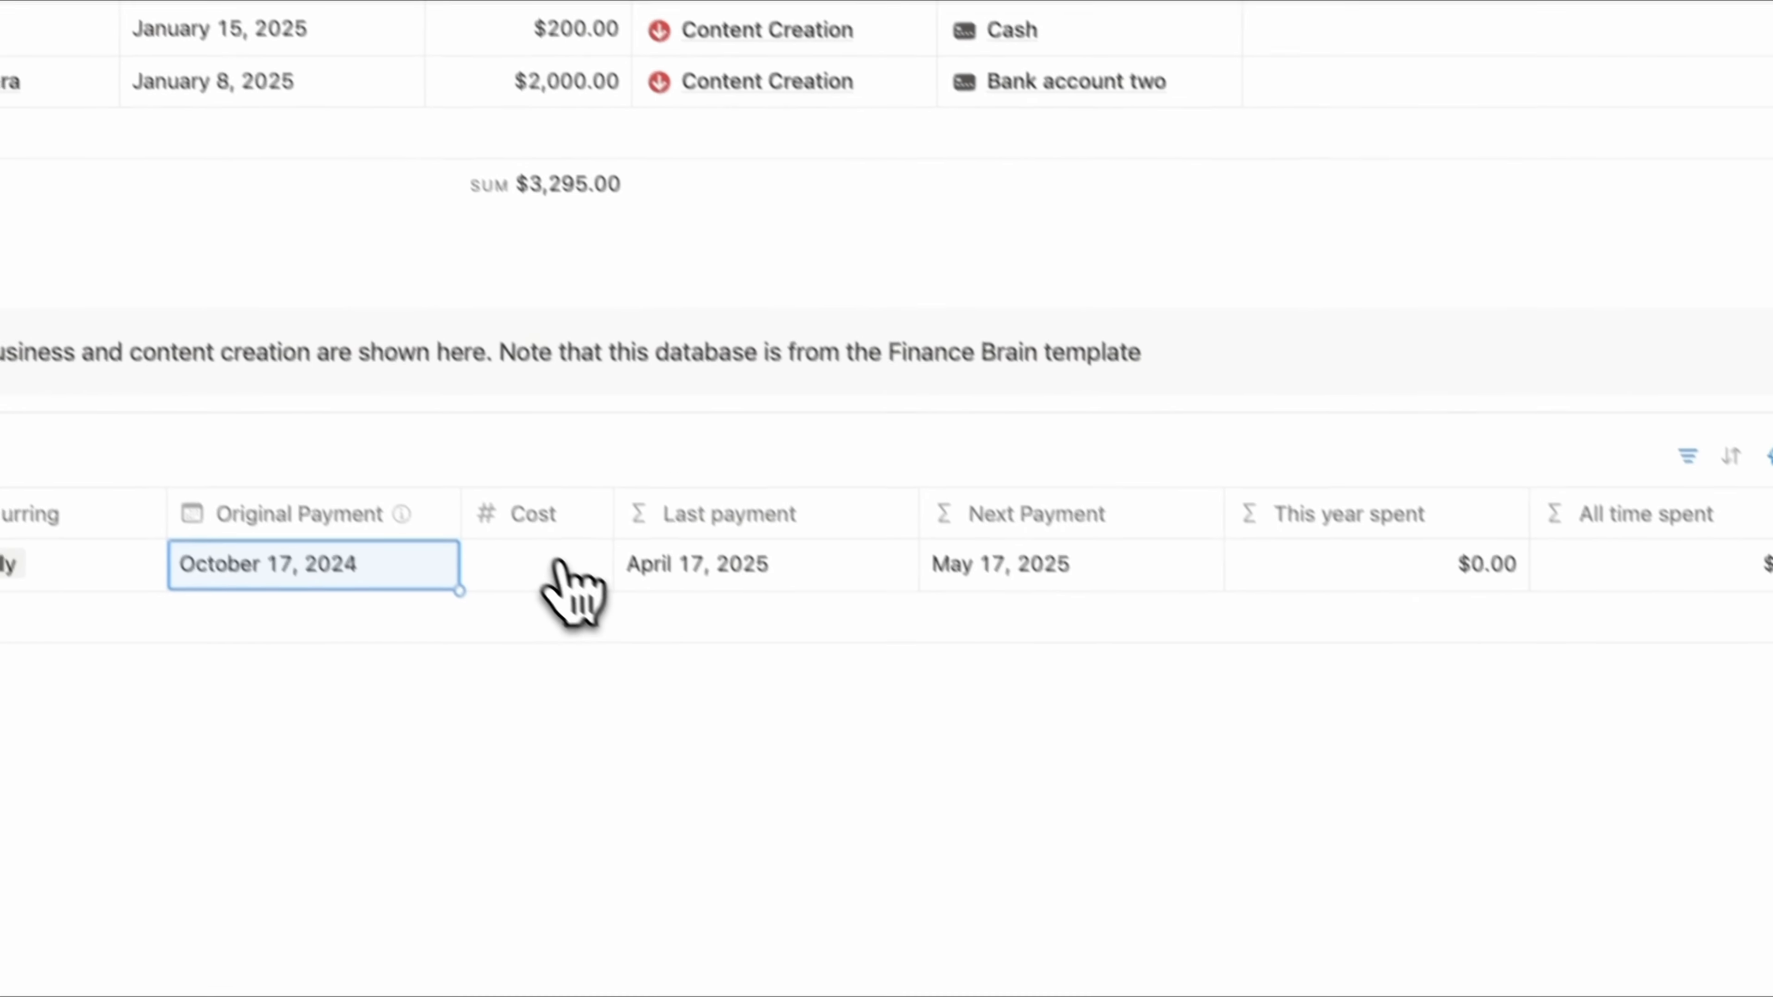
Set the Framer subscription's Cost to $20 and look over its payment date and spending columns
click(852, 875)
text(20)
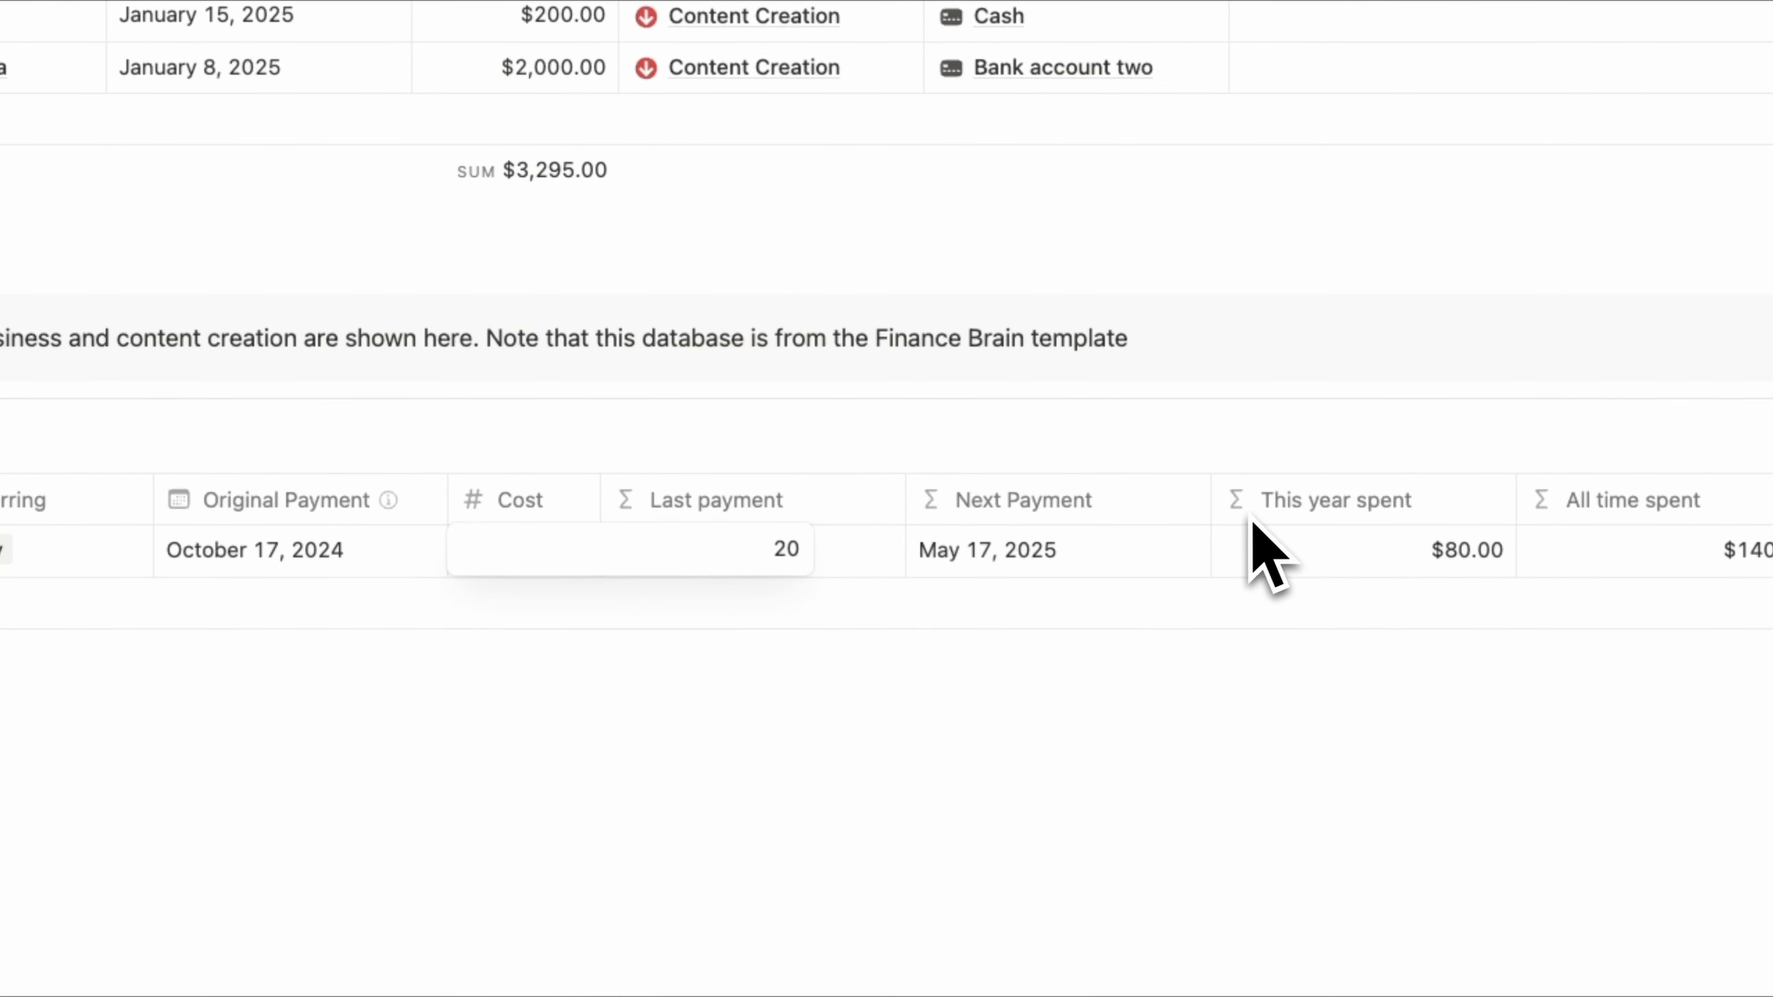
key(Return)
scroll(1252, 531, right, 3)
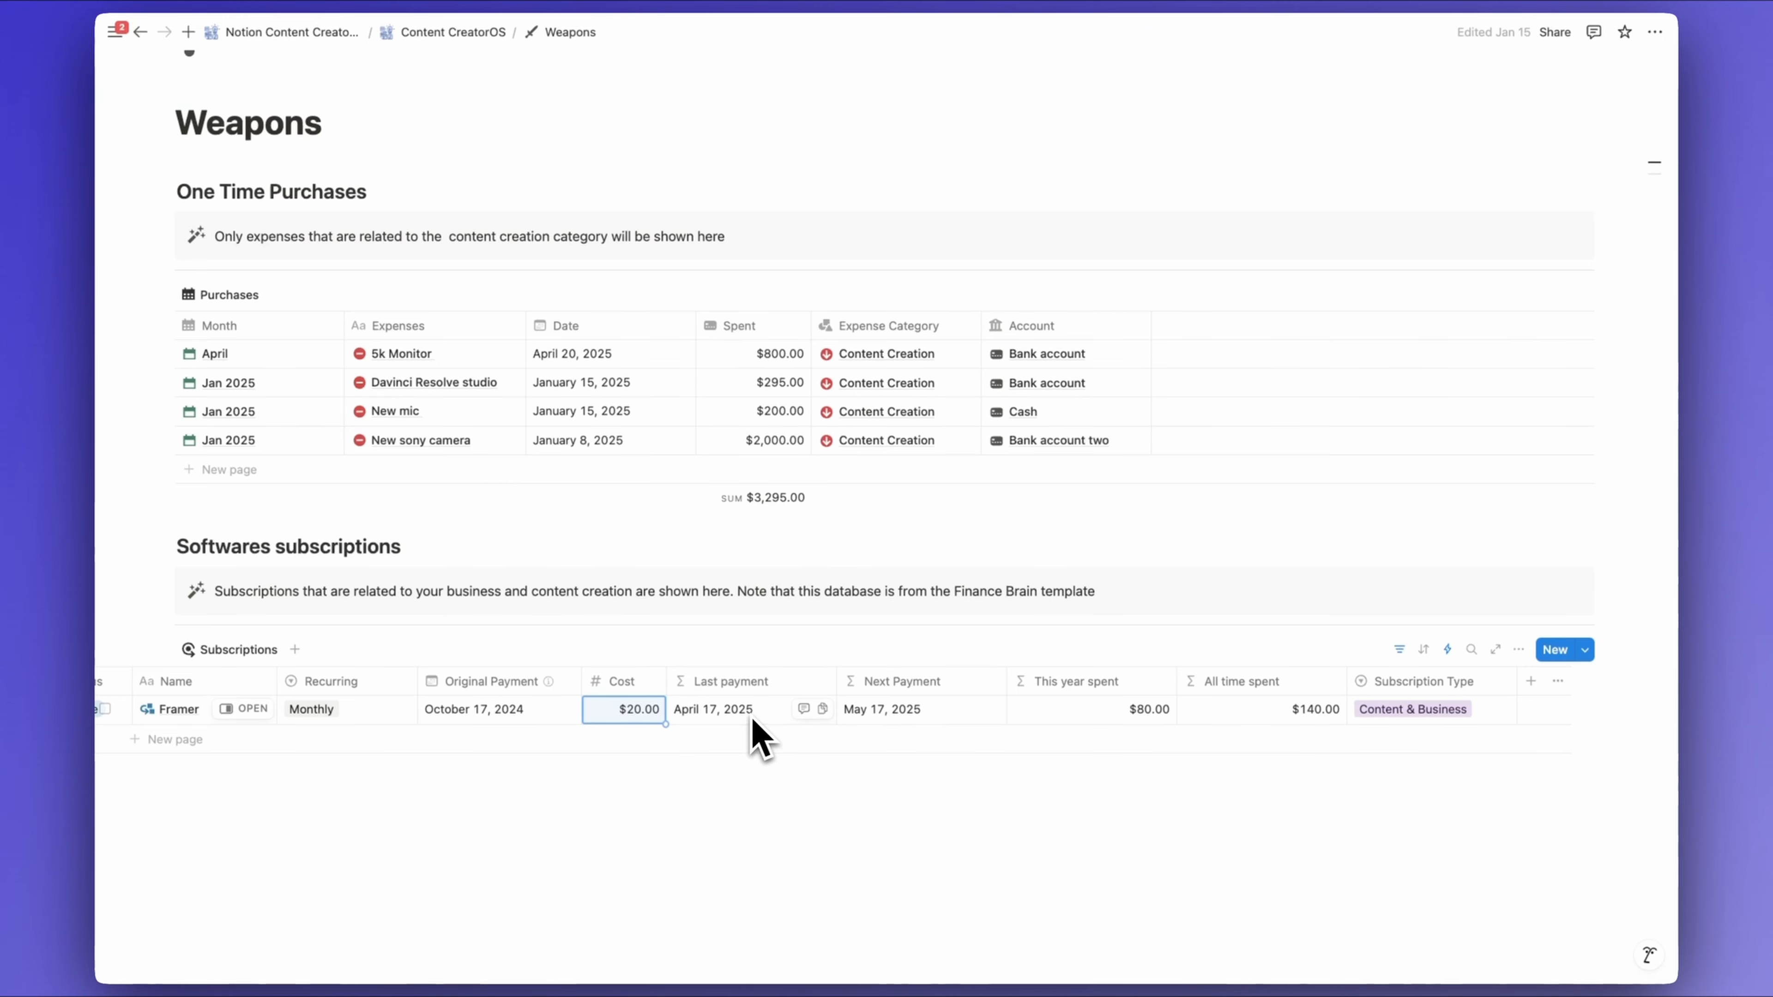
scroll(909, 709, right, 2)
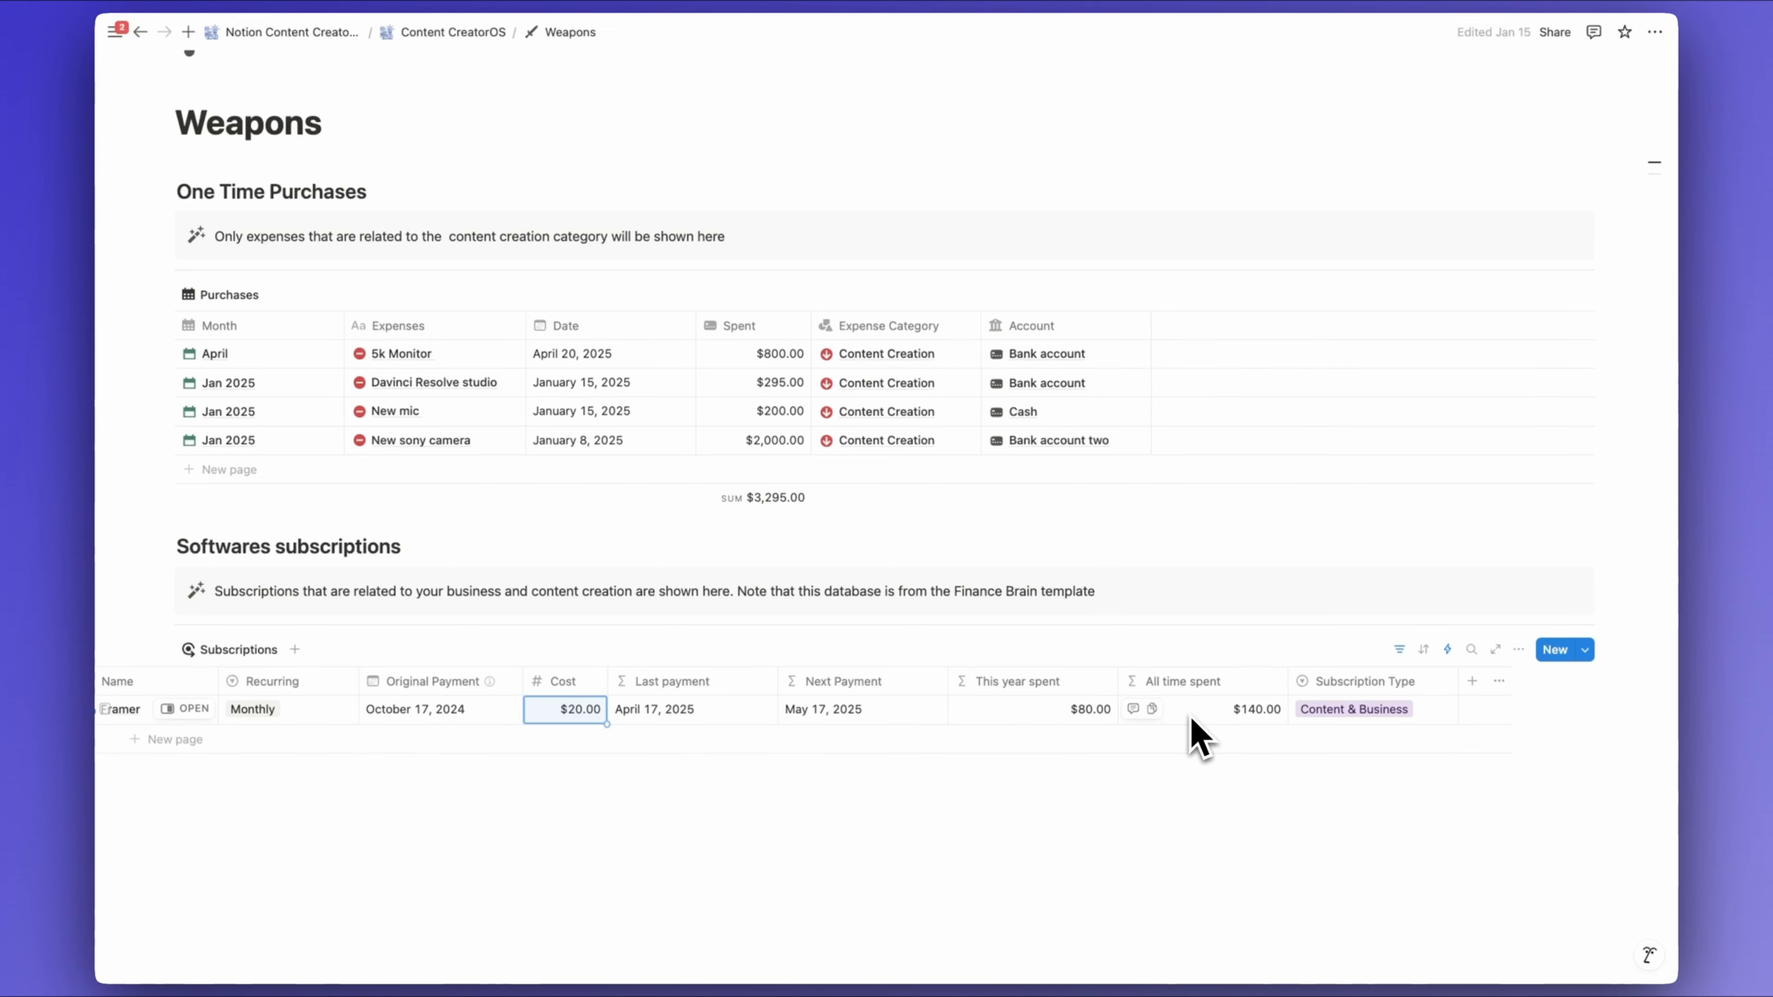
scroll(1190, 715, left, 5)
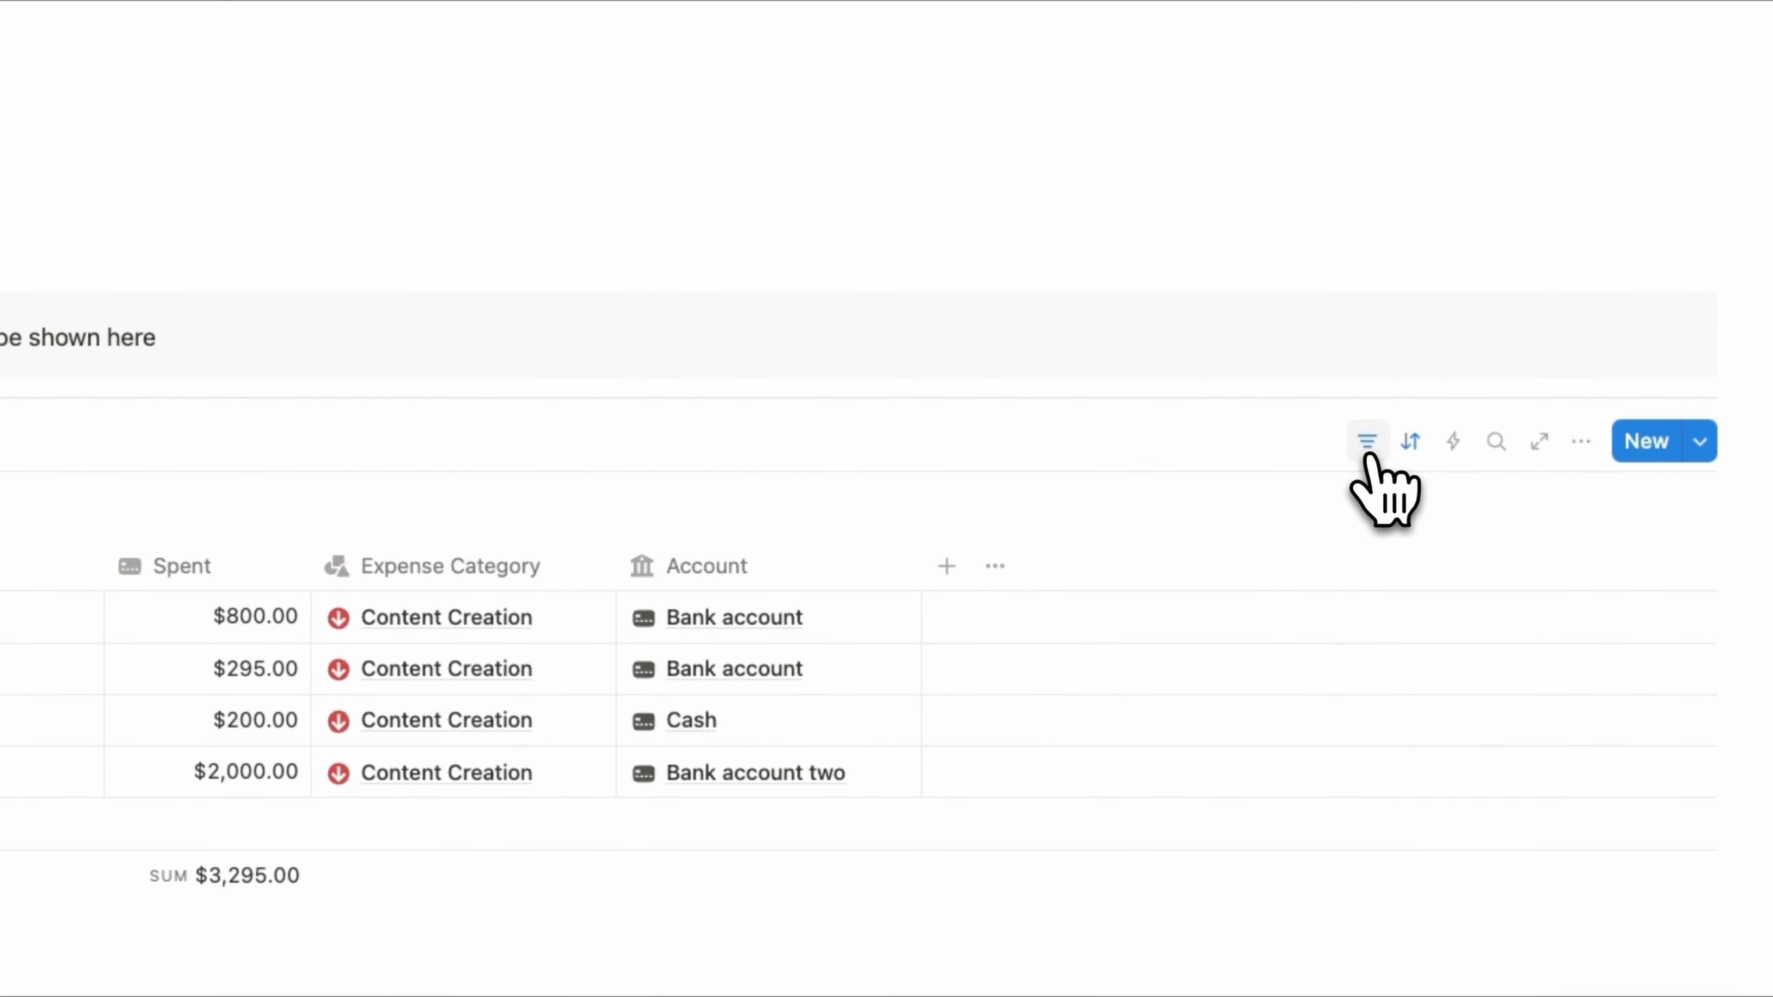
Show the filter rule of the Purchases table on the Weapons page and examine its condition
click(1367, 443)
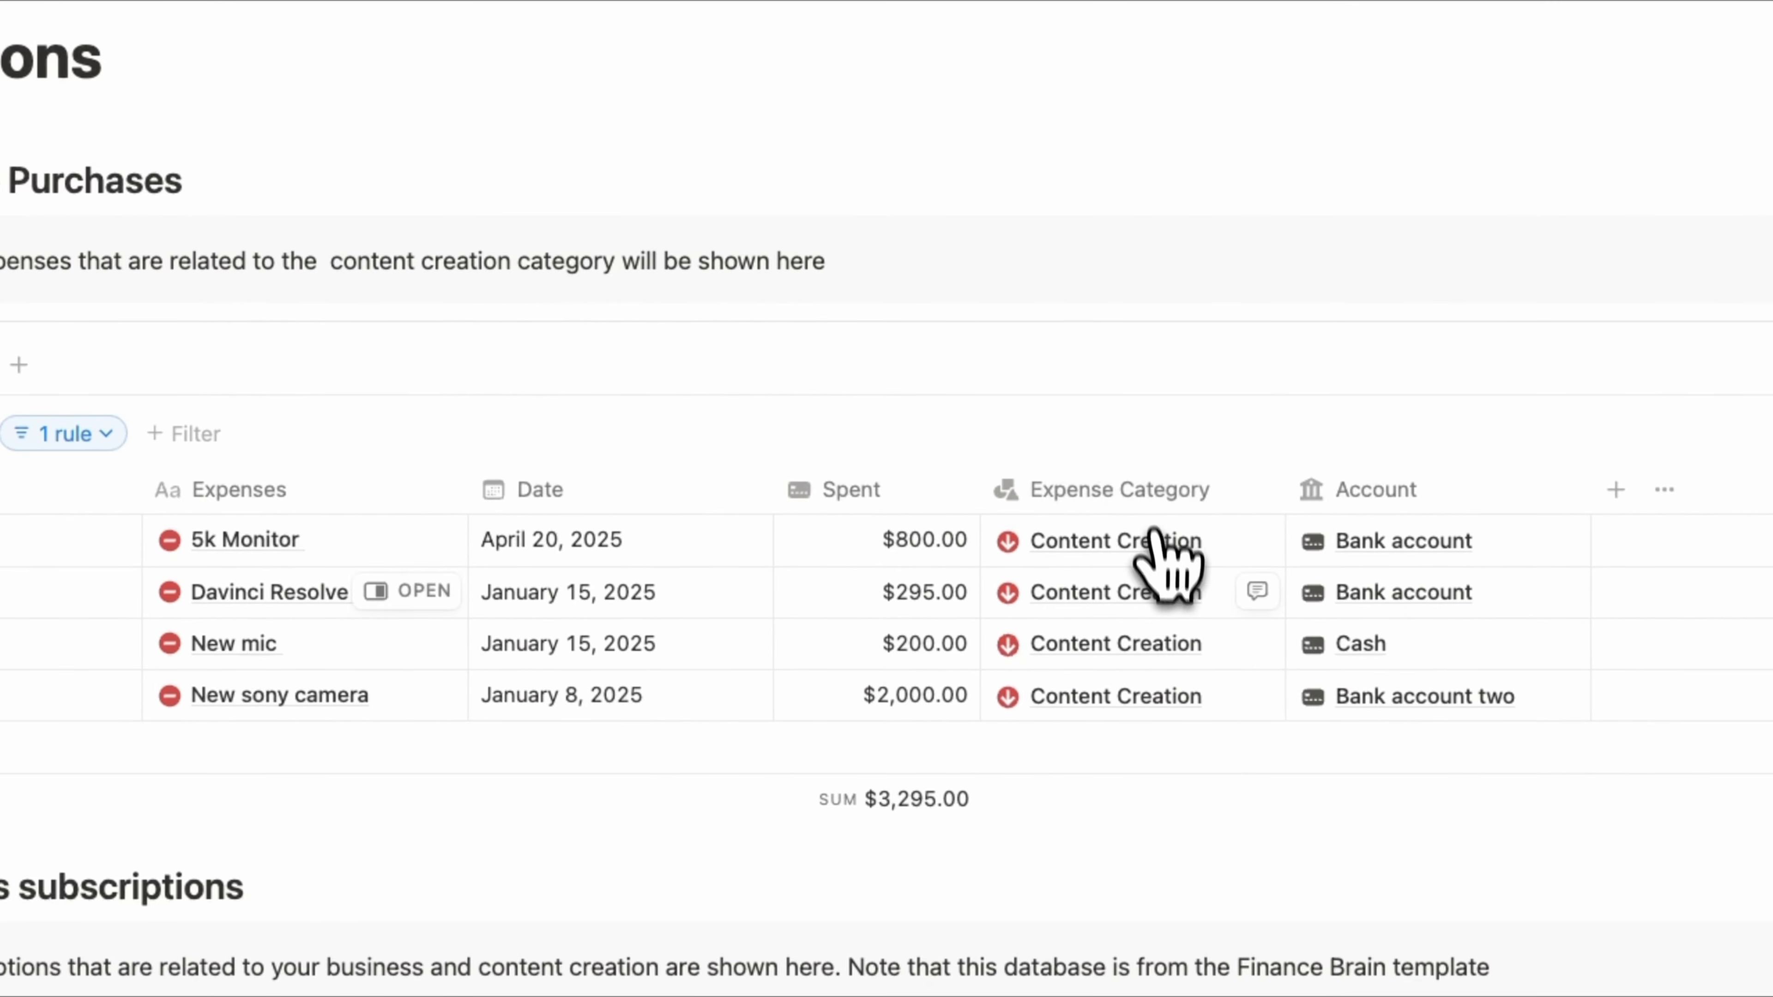
click(64, 433)
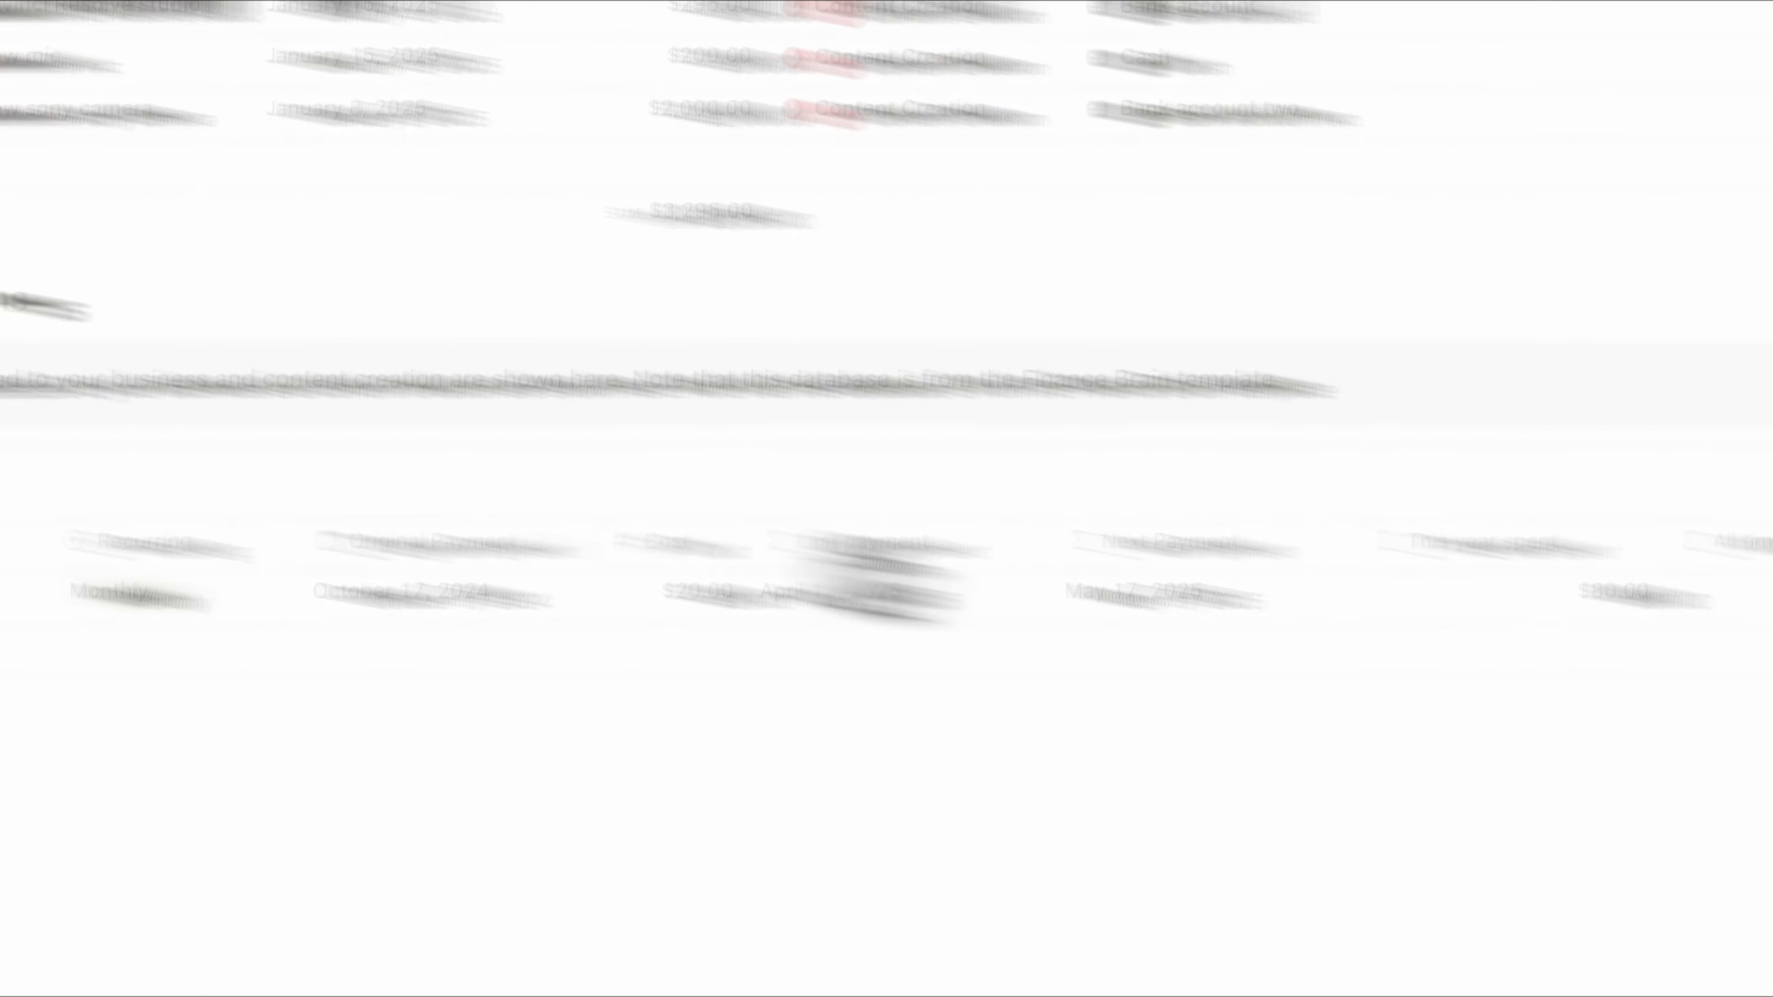
click(1508, 507)
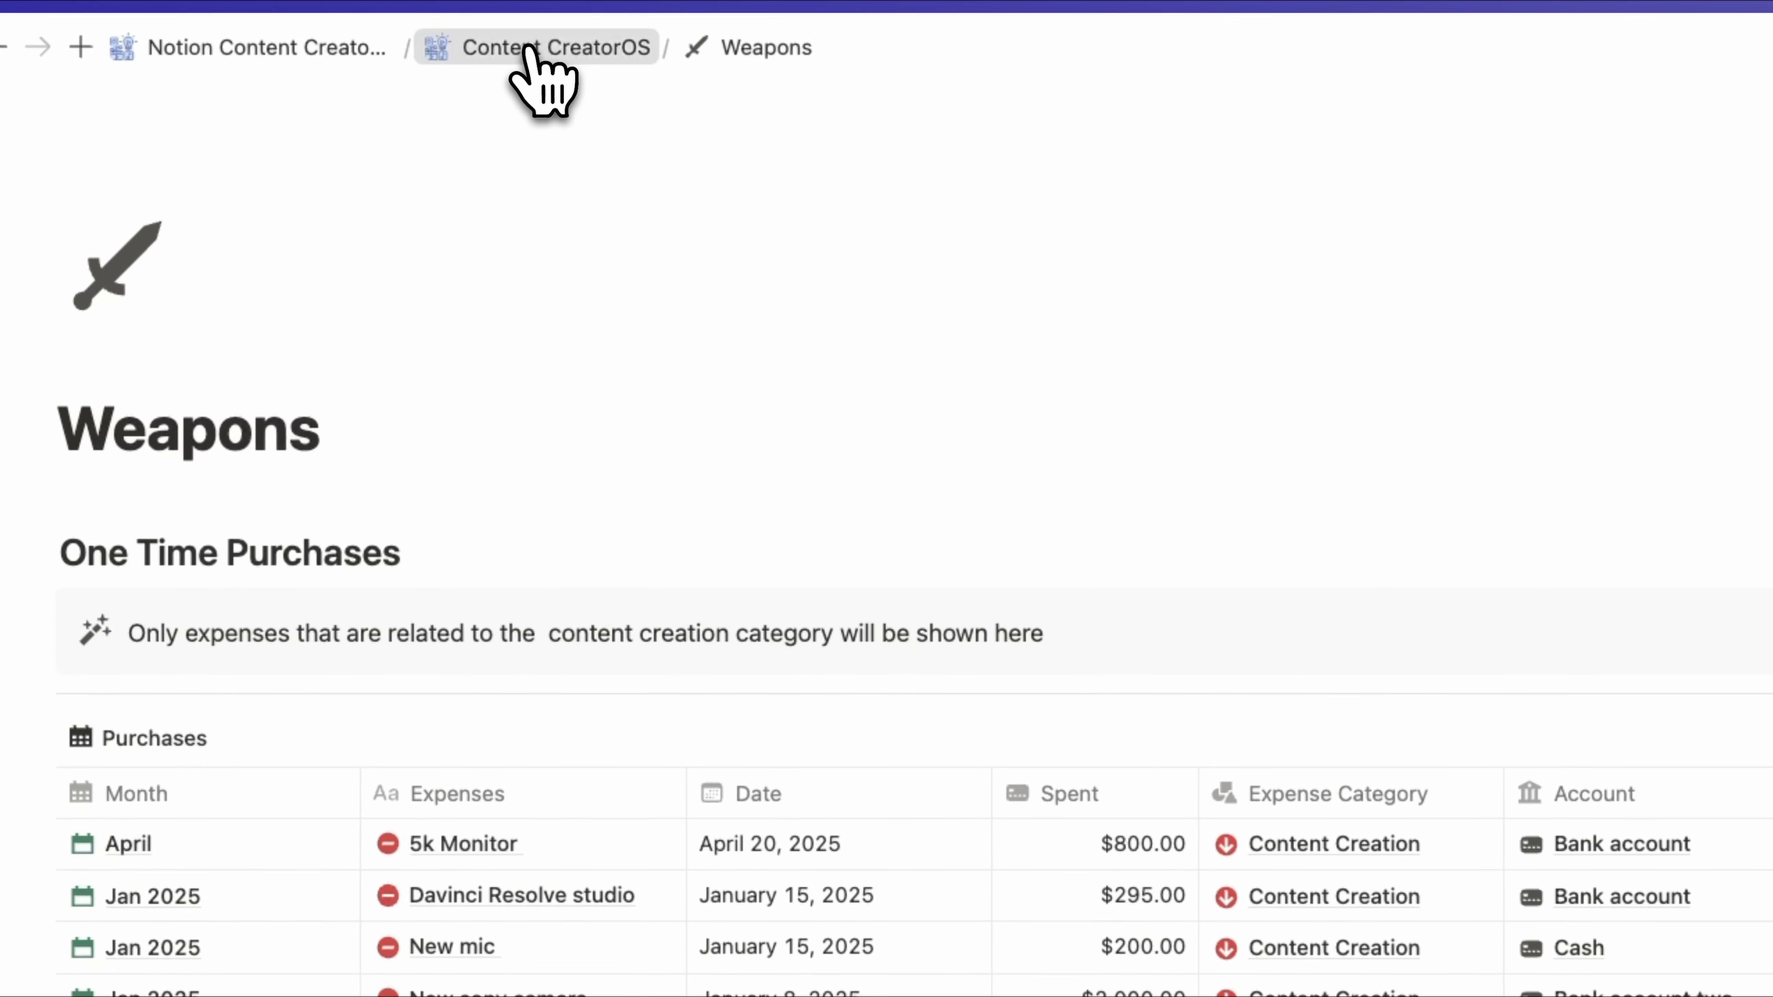
Return to the Content CreatorOS page and show the Platforms view of the Platforms & Profiles section
click(528, 48)
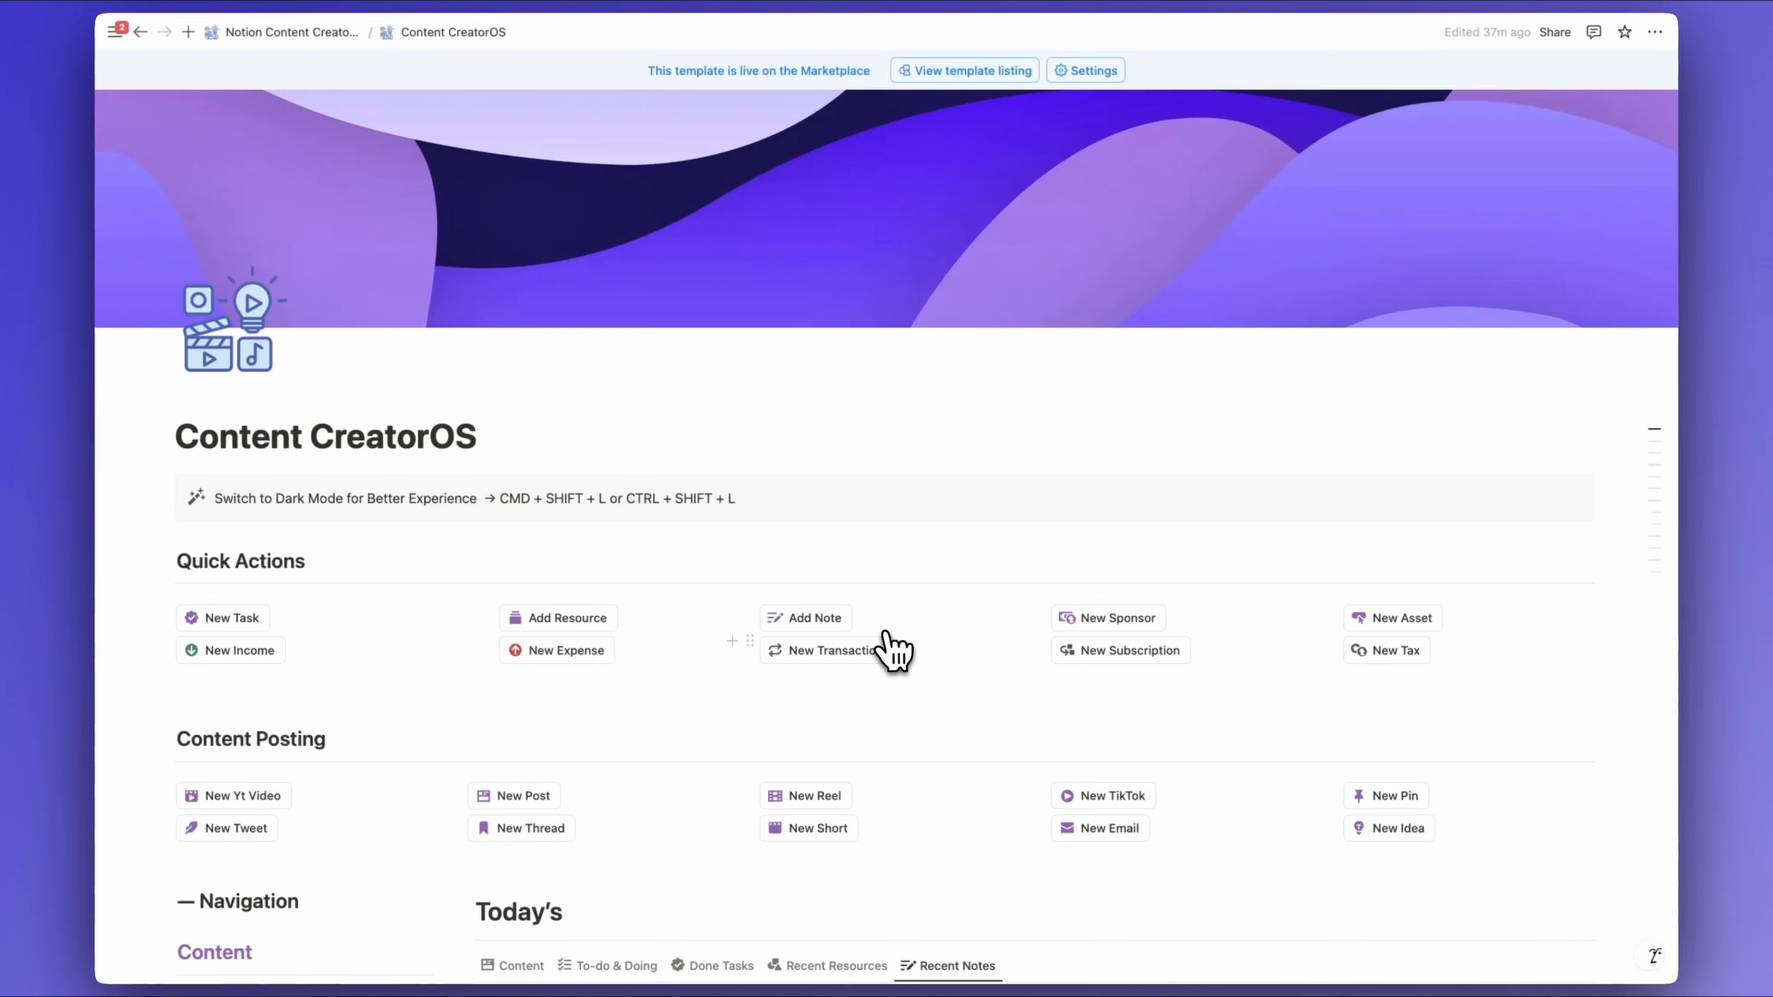
scroll(890, 649, down, 10)
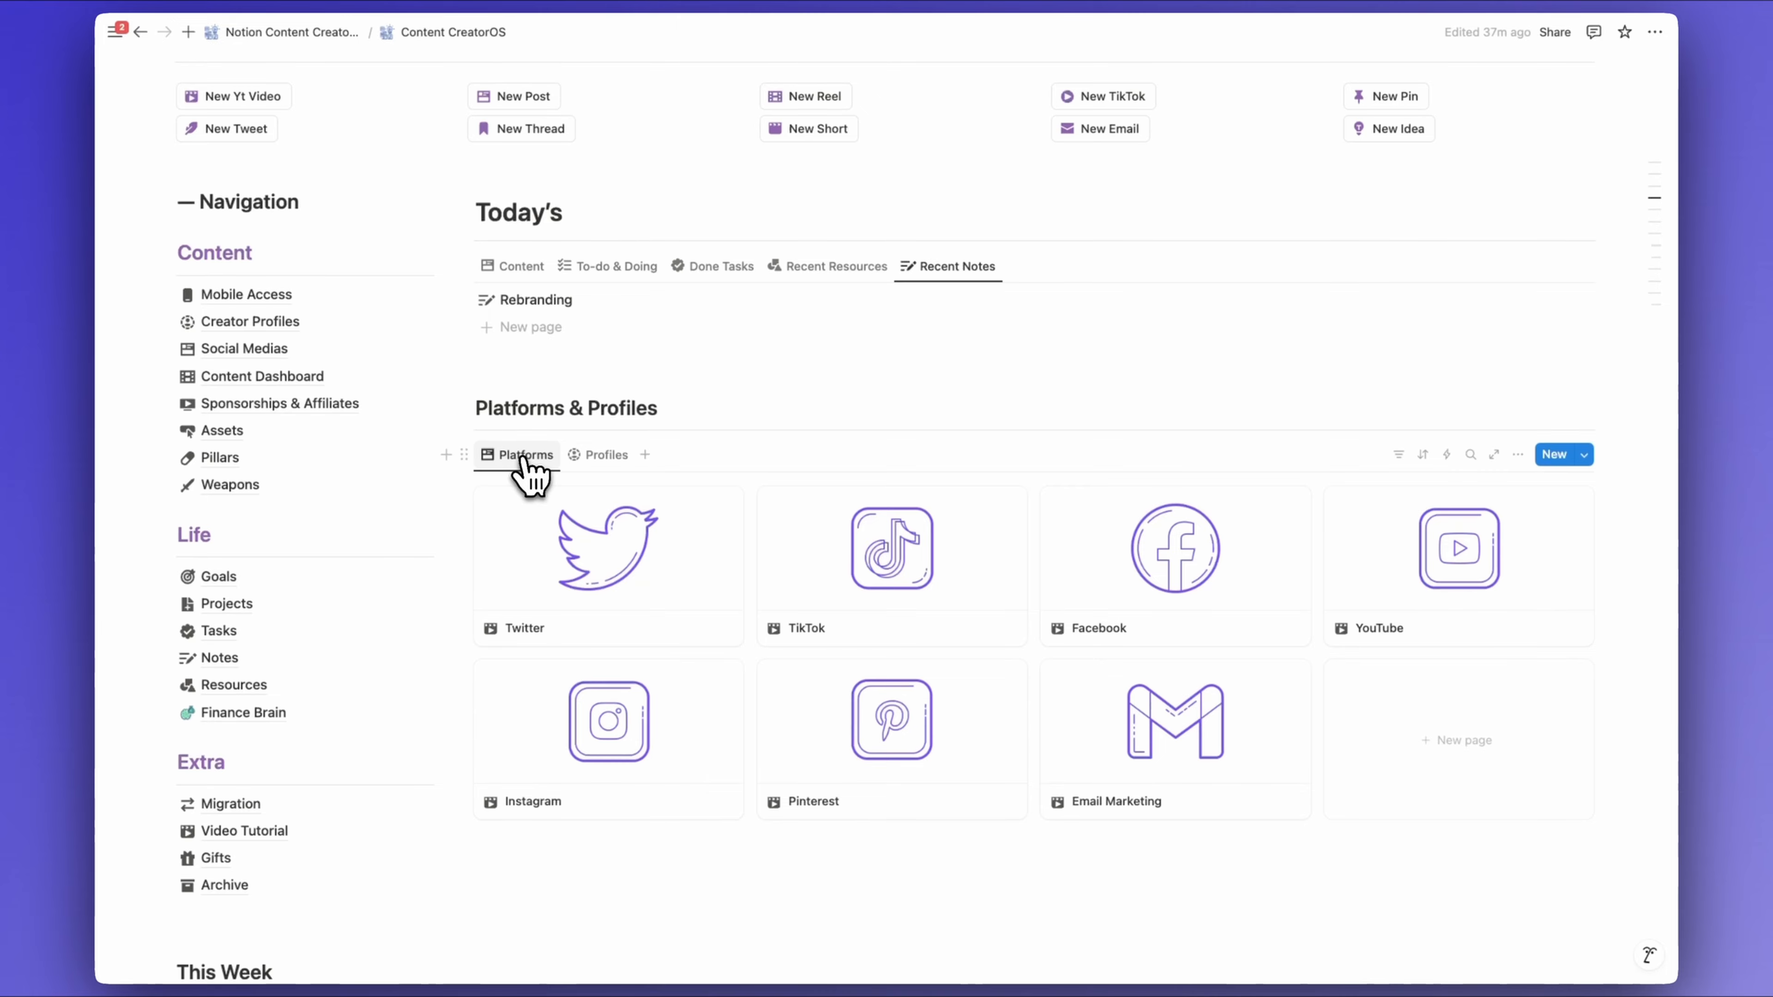
scroll(694, 423, up, 3)
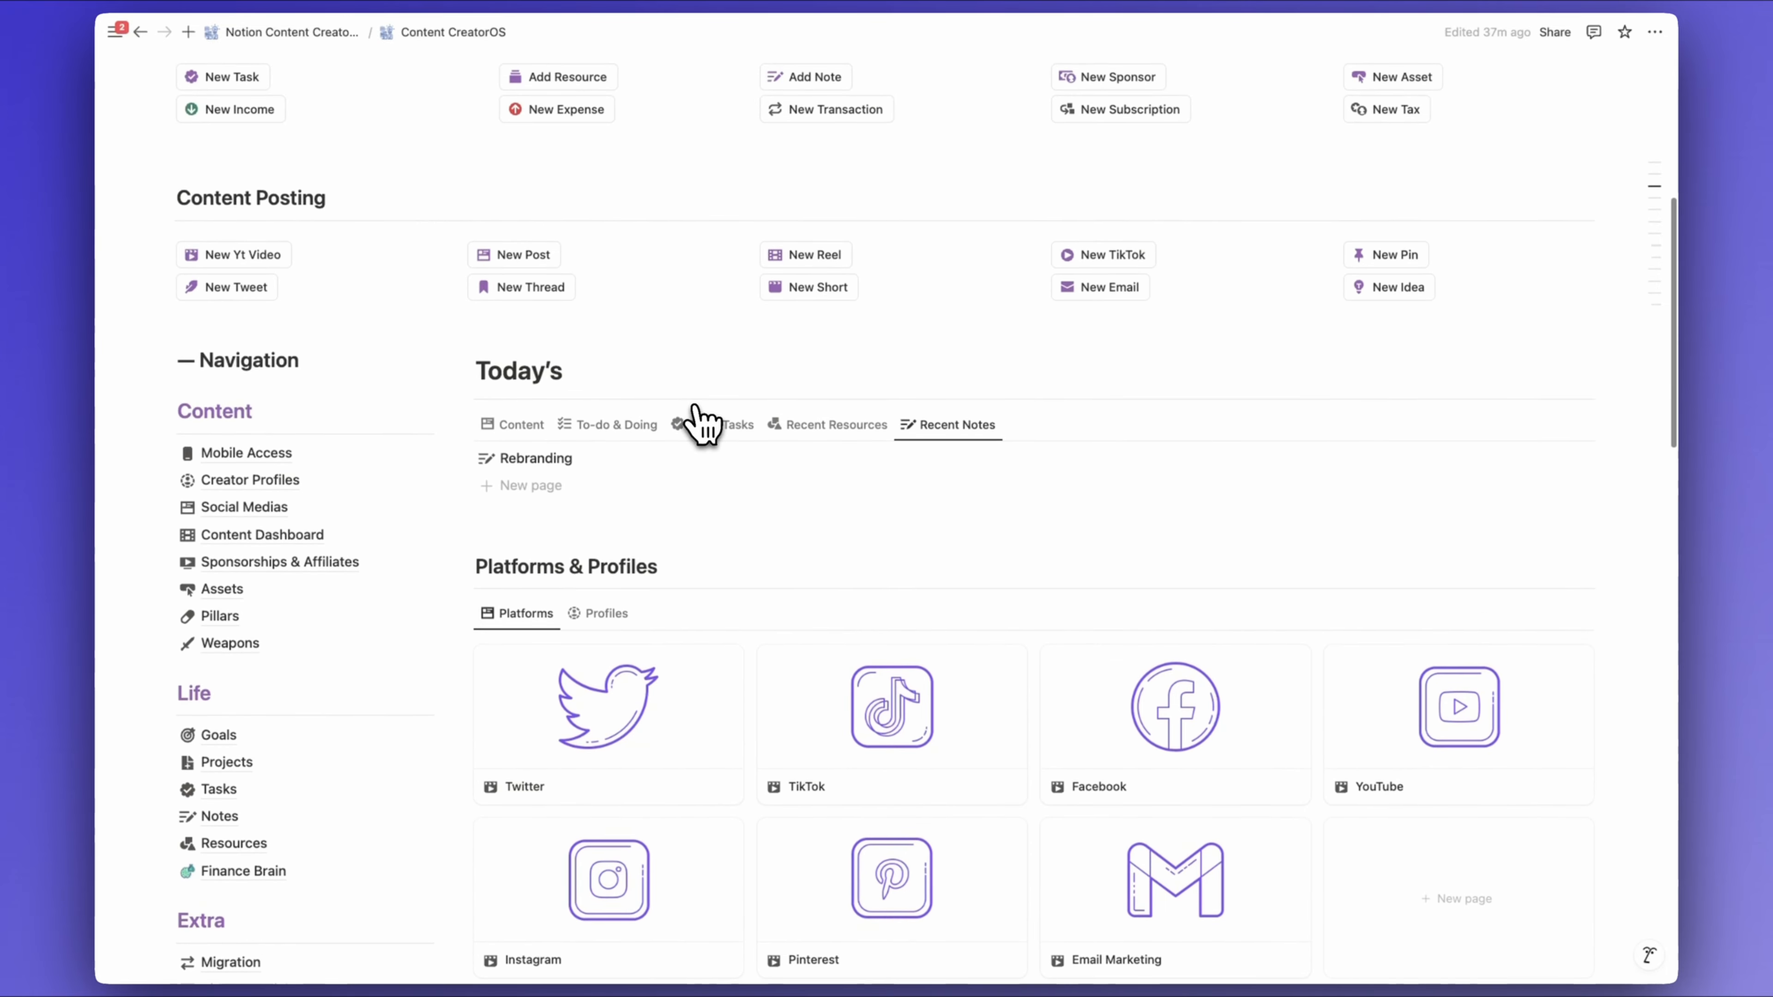